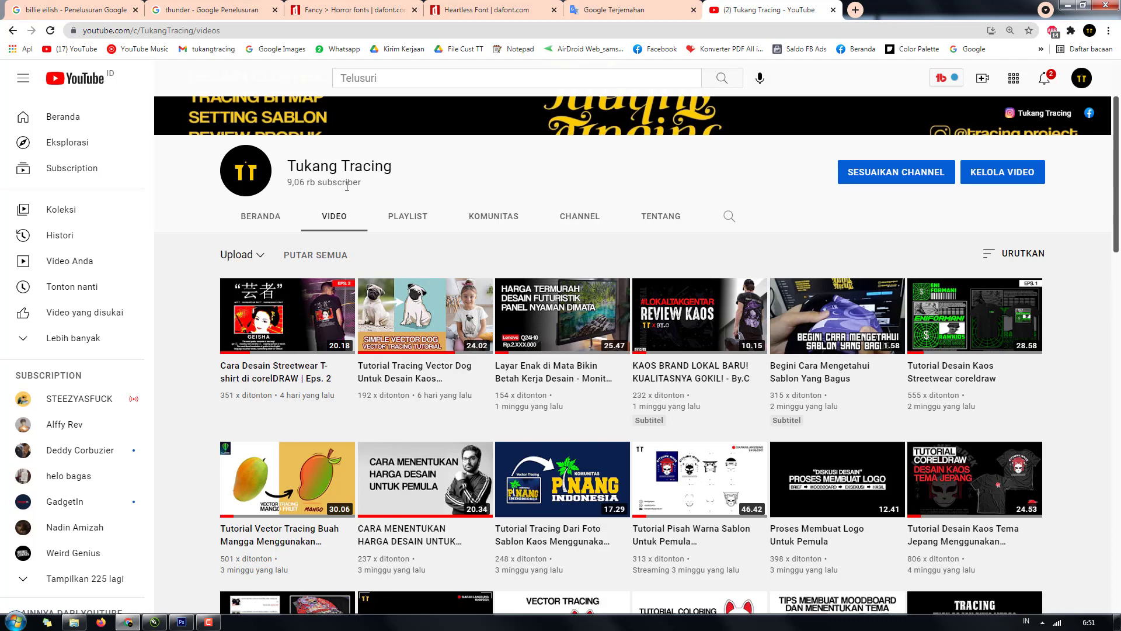
pyautogui.scroll(2, 415, 199)
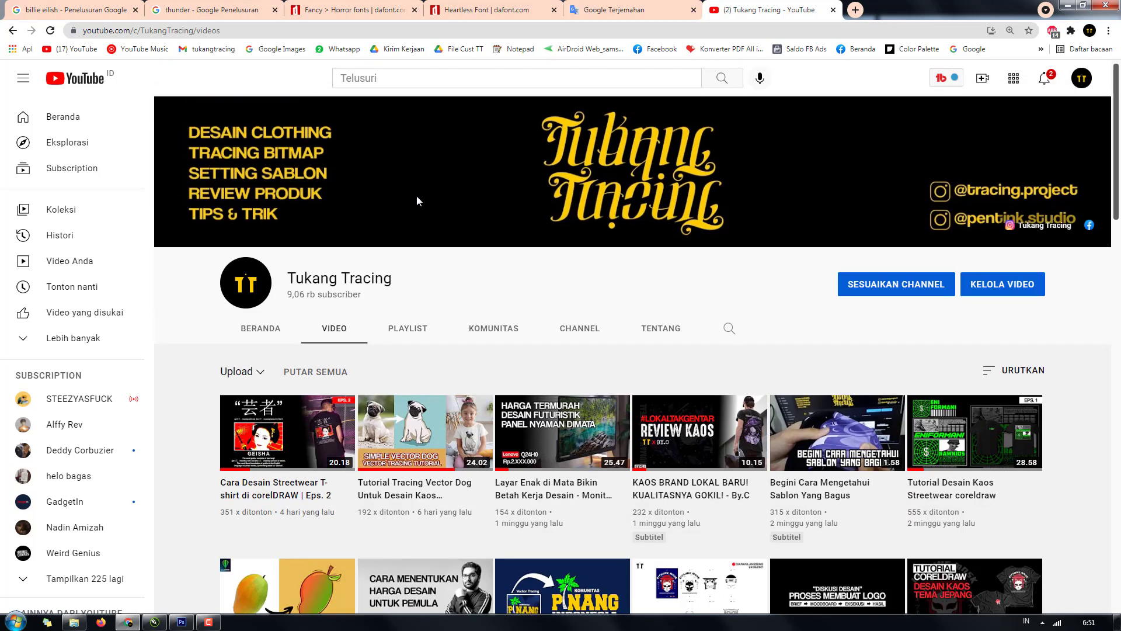
pyautogui.scroll(-3, 408, 275)
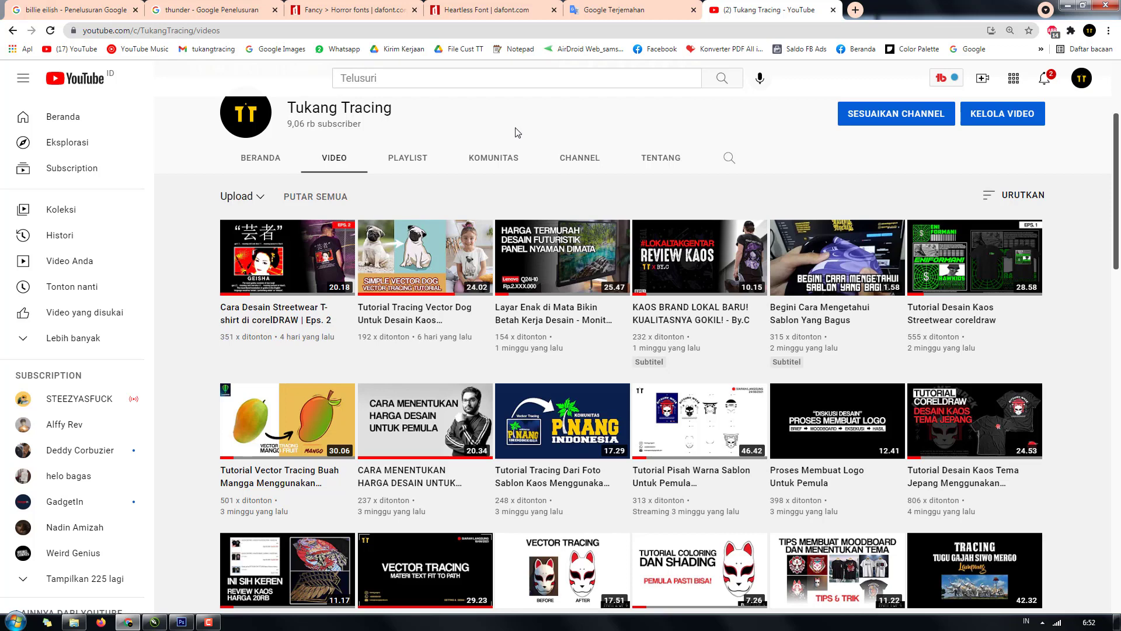
pyautogui.scroll(2, 518, 137)
pyautogui.scroll(1, 546, 243)
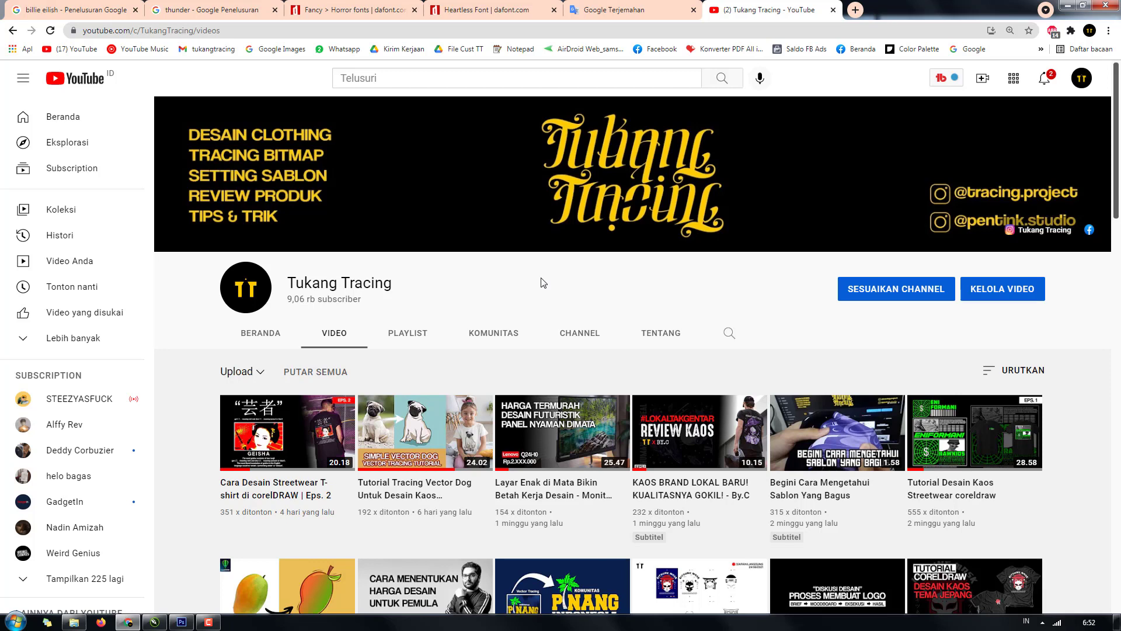
pyautogui.scroll(-6, 427, 315)
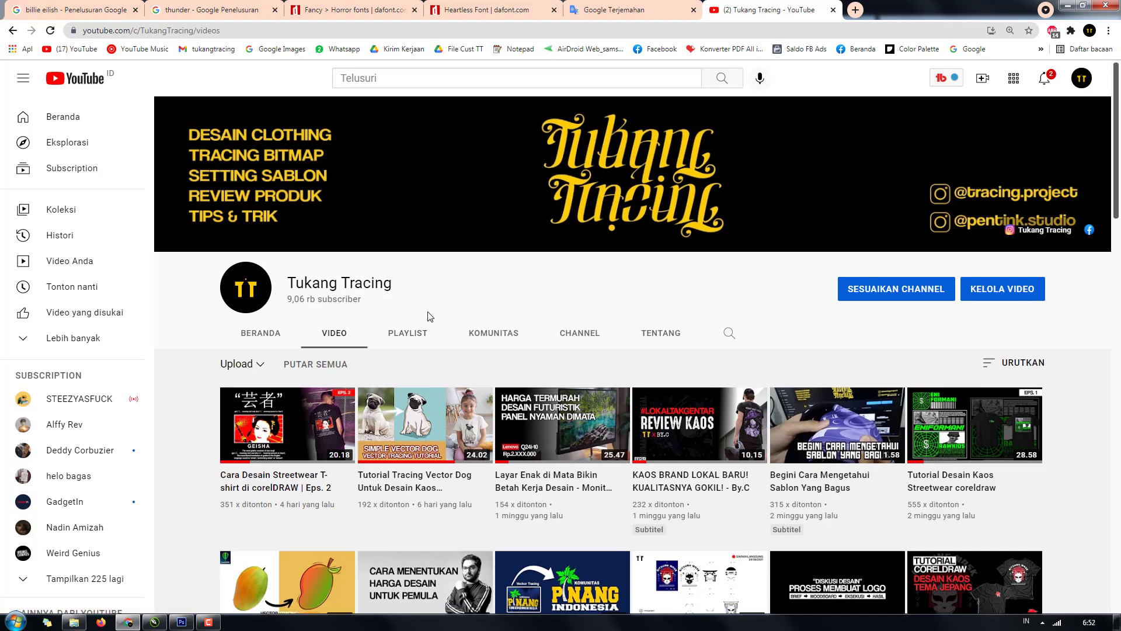
pyautogui.scroll(6, 211, 622)
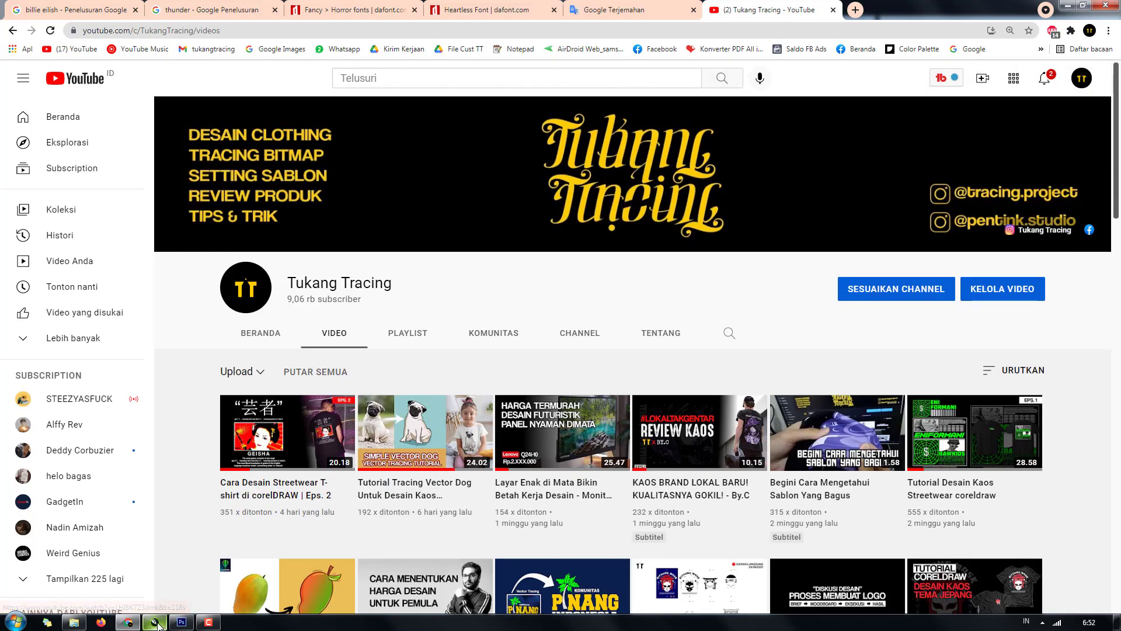
# - Switch to CorelDRAW and examine the Billie Eilish poster with its heading, cut-out photo and caption, beside the original concert photo
pyautogui.click(217, 623)
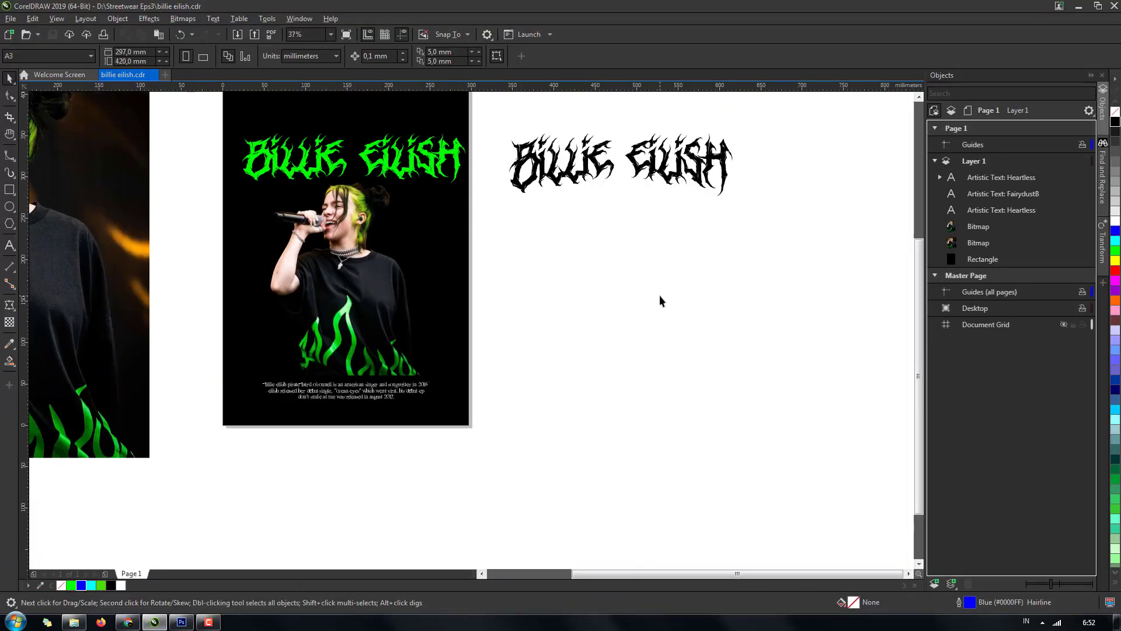
pyautogui.press('h')
pyautogui.moveTo(615, 312); pyautogui.dragTo(711, 323)
pyautogui.scroll(-2, 711, 325)
pyautogui.scroll(2, 666, 288)
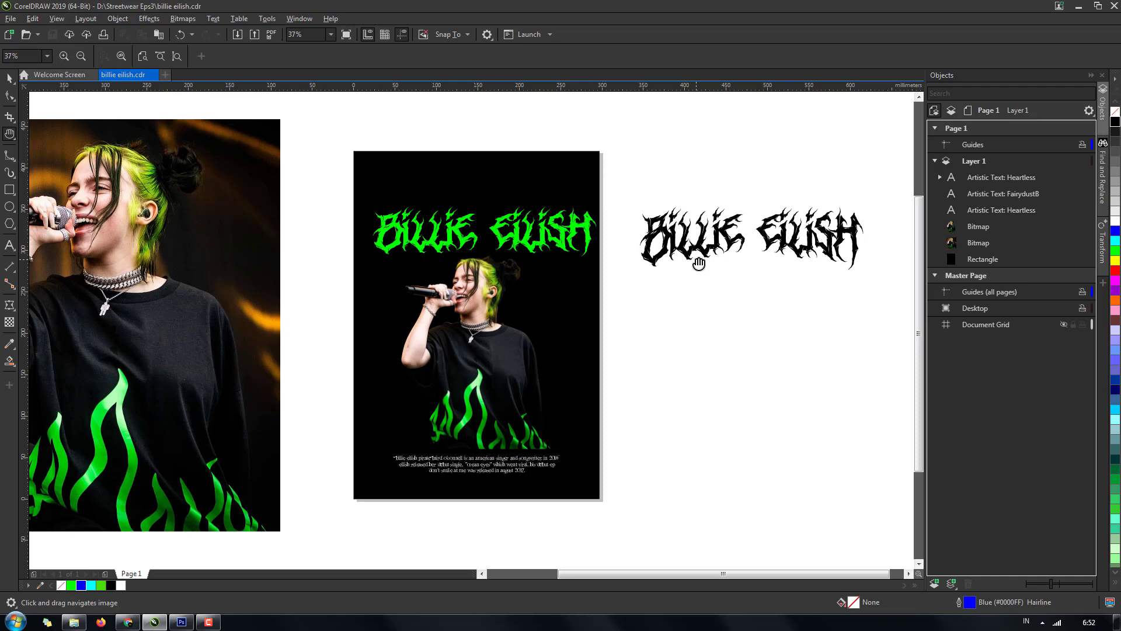
pyautogui.moveTo(716, 313); pyautogui.dragTo(674, 314)
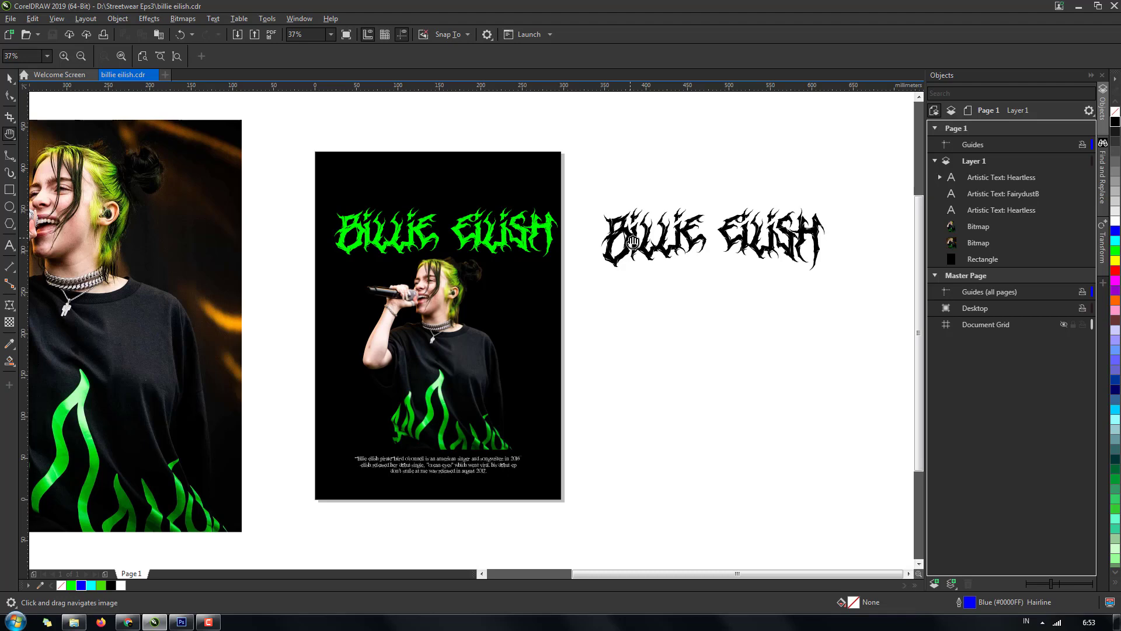
pyautogui.scroll(2, 571, 268)
pyautogui.moveTo(486, 296); pyautogui.dragTo(584, 325)
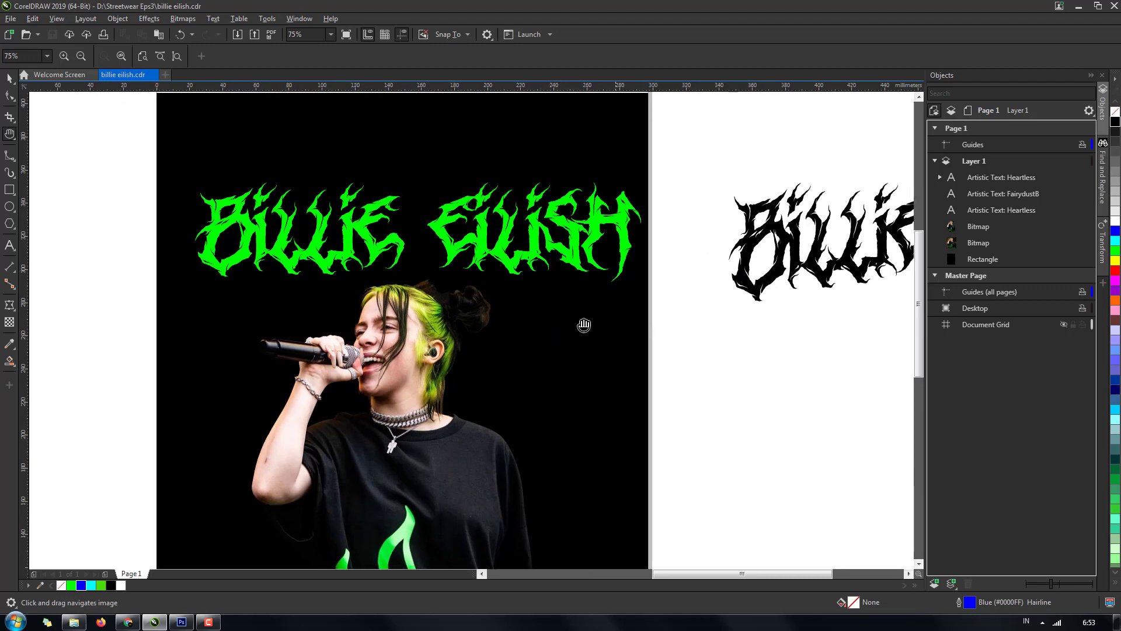
pyautogui.scroll(-2, 584, 325)
pyautogui.moveTo(549, 279); pyautogui.dragTo(481, 273)
pyautogui.scroll(2, 478, 272)
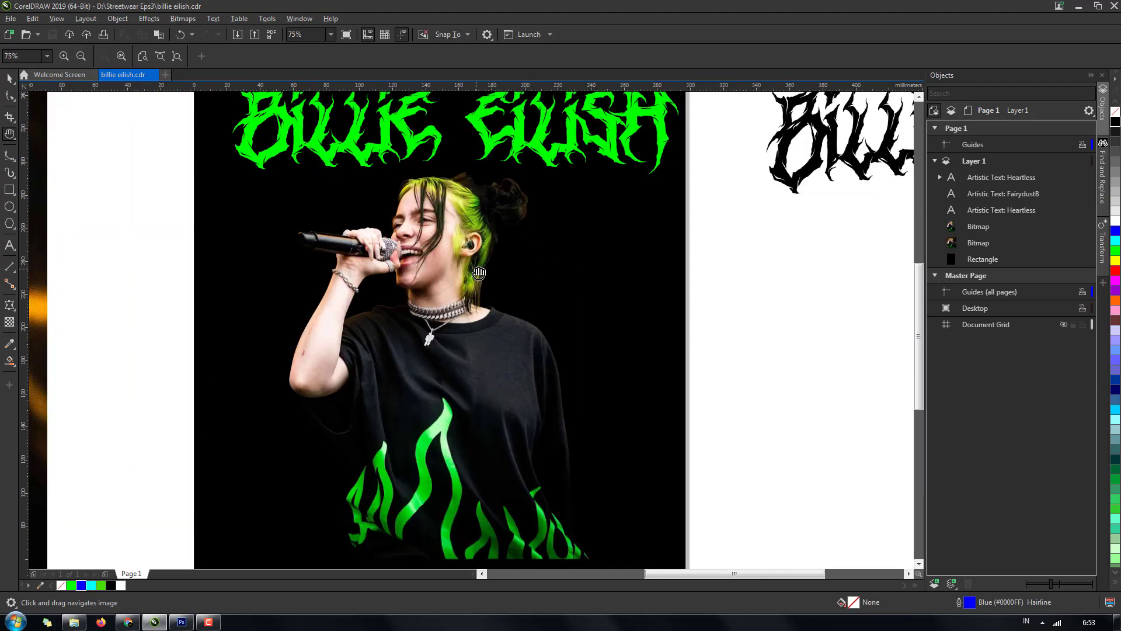
pyautogui.scroll(-2, 479, 273)
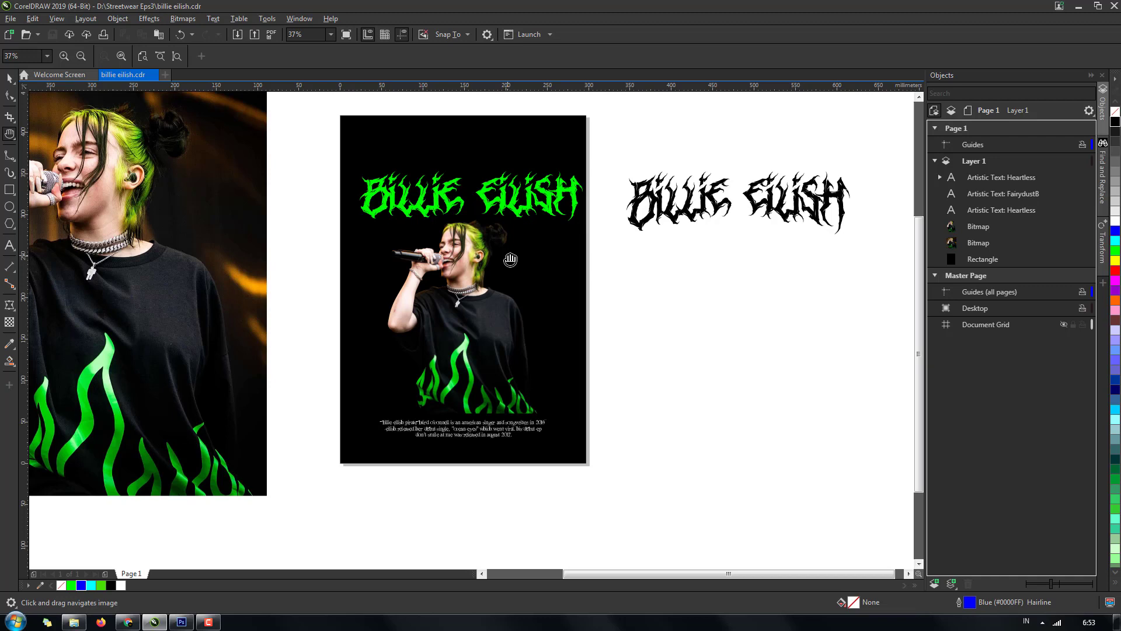
pyautogui.moveTo(501, 269); pyautogui.dragTo(493, 292)
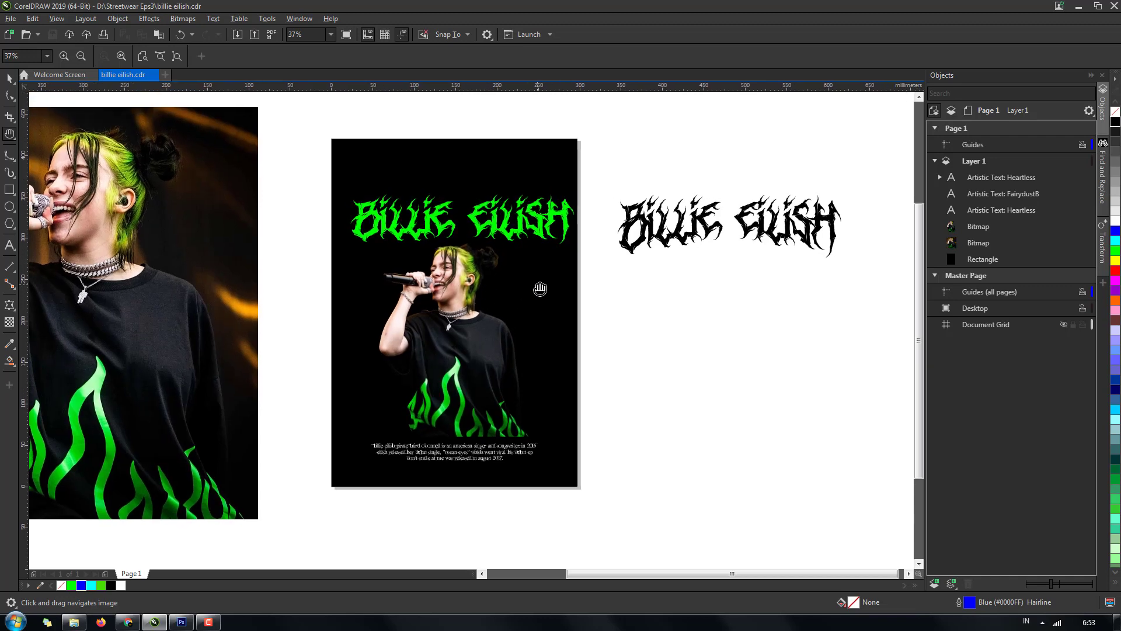
pyautogui.moveTo(521, 285); pyautogui.dragTo(653, 284)
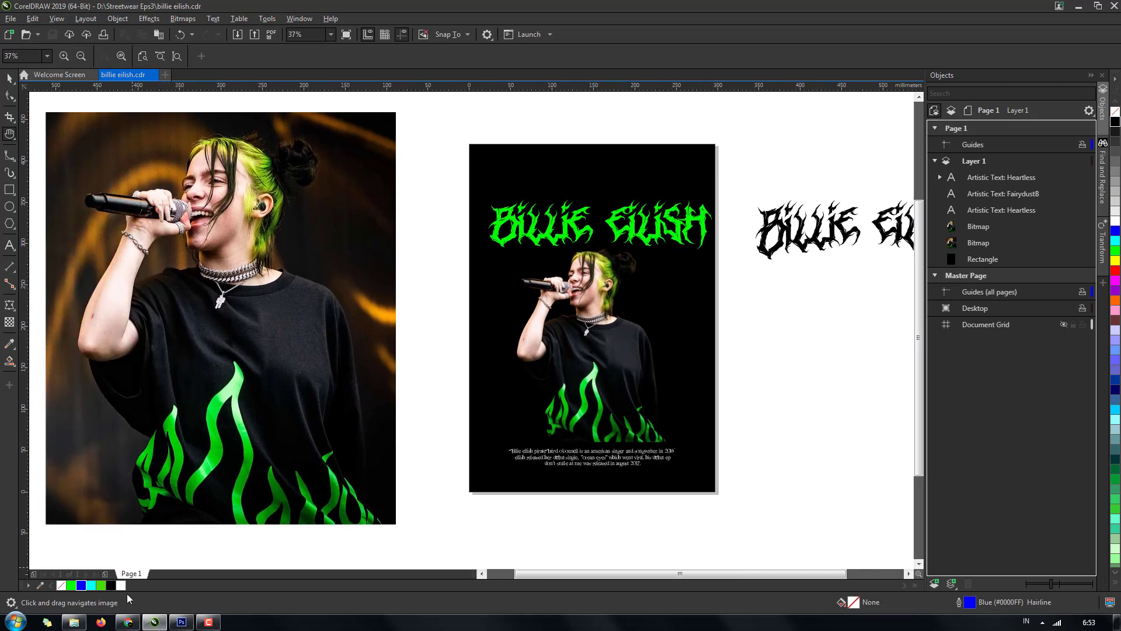
# - Switch to Chrome and browse the Google image results for "billie eilish" for suitable photo material
pyautogui.click(124, 622)
pyautogui.click(76, 9)
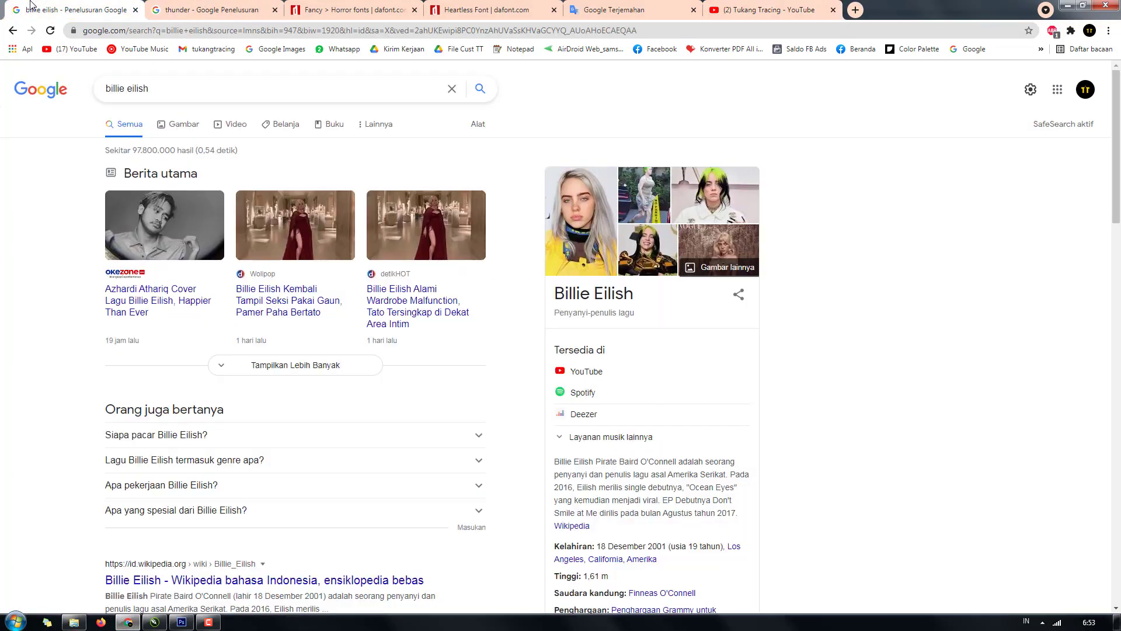
pyautogui.click(198, 125)
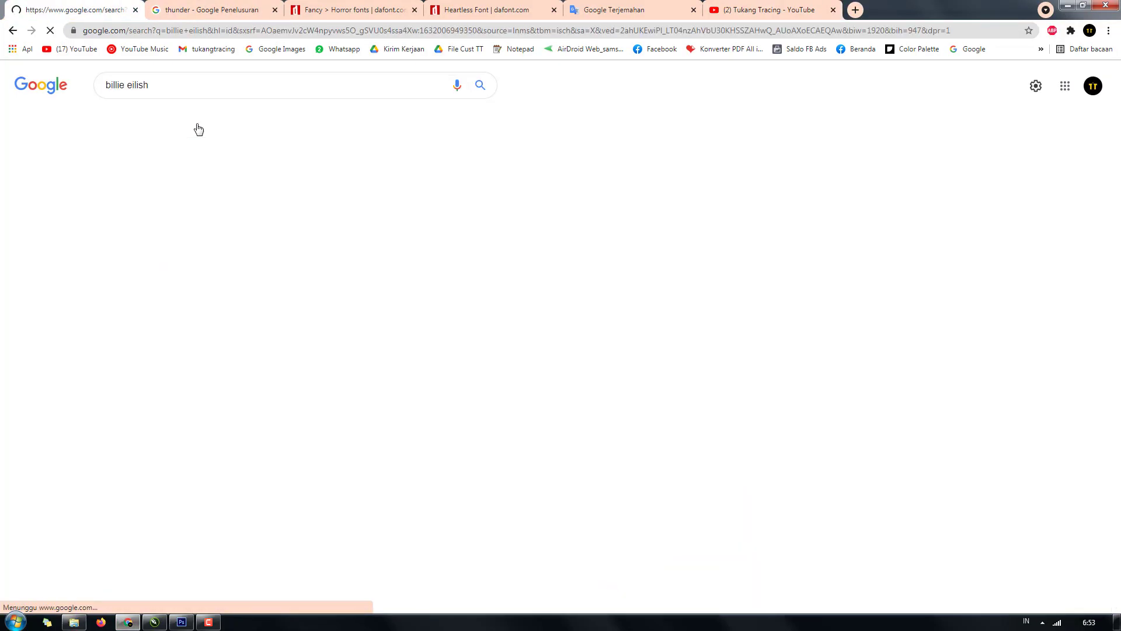
pyautogui.scroll(-15, 416, 307)
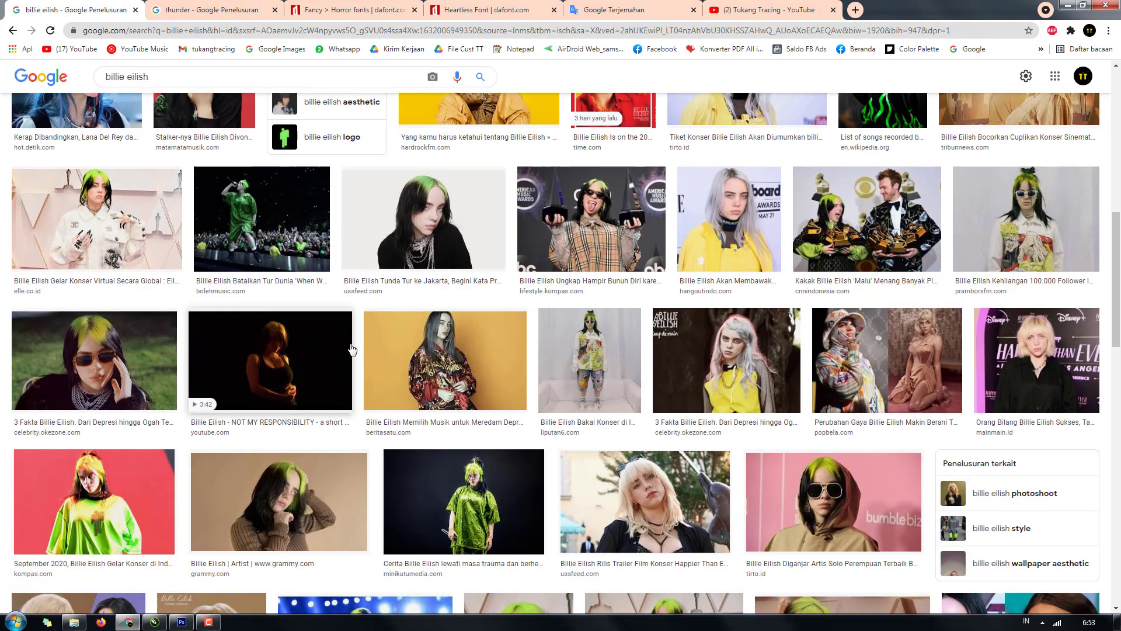
pyautogui.scroll(-5, 453, 325)
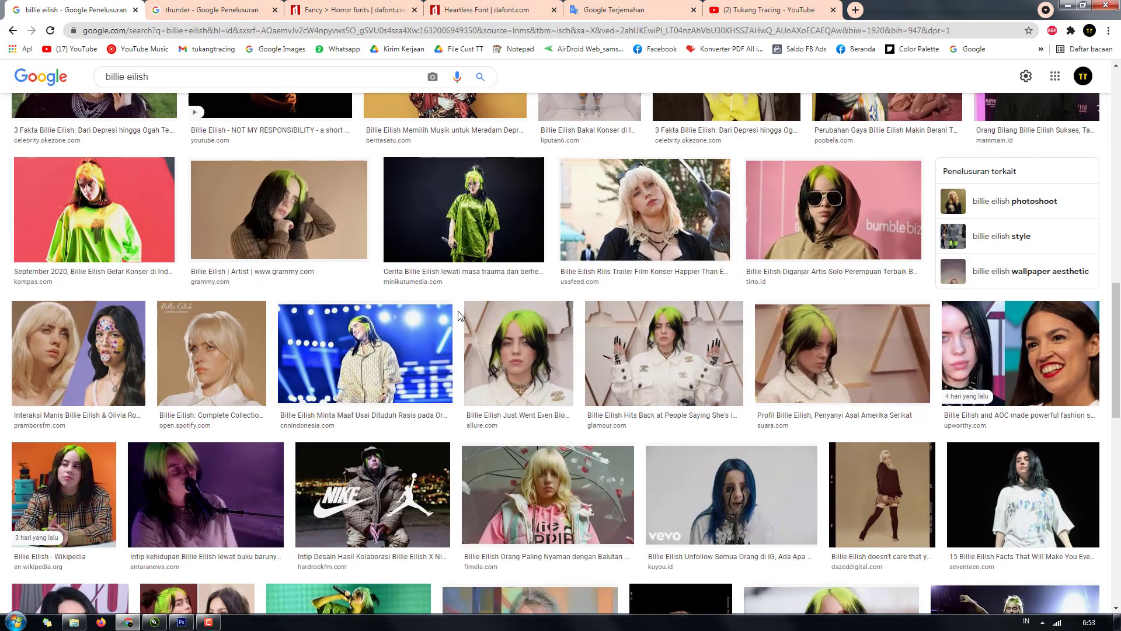
pyautogui.scroll(5, 458, 315)
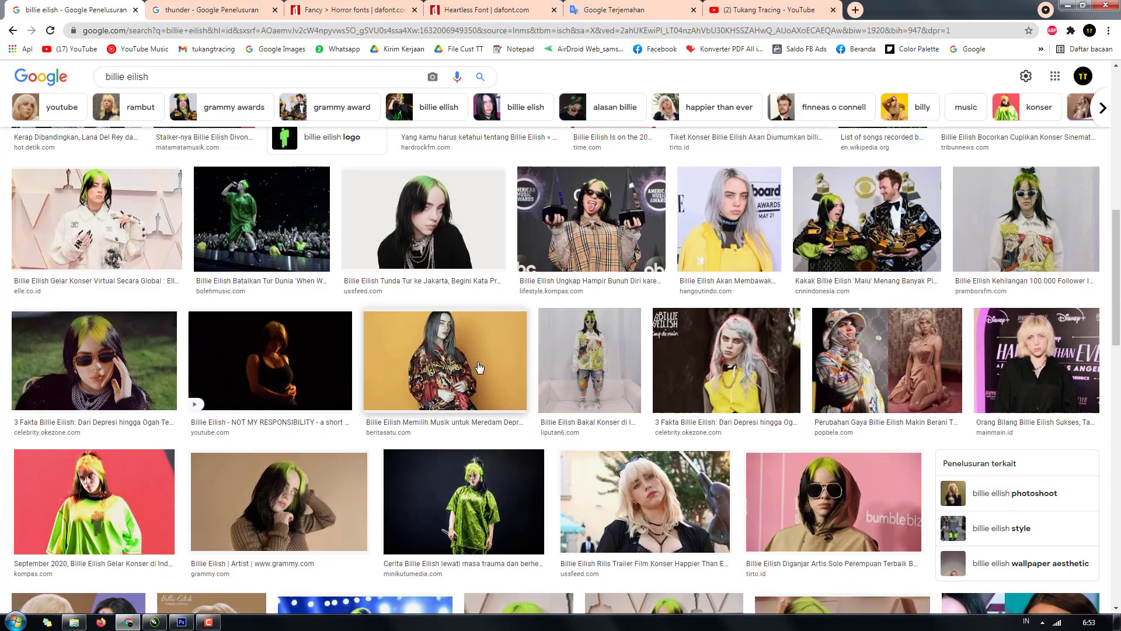
pyautogui.scroll(2, 473, 356)
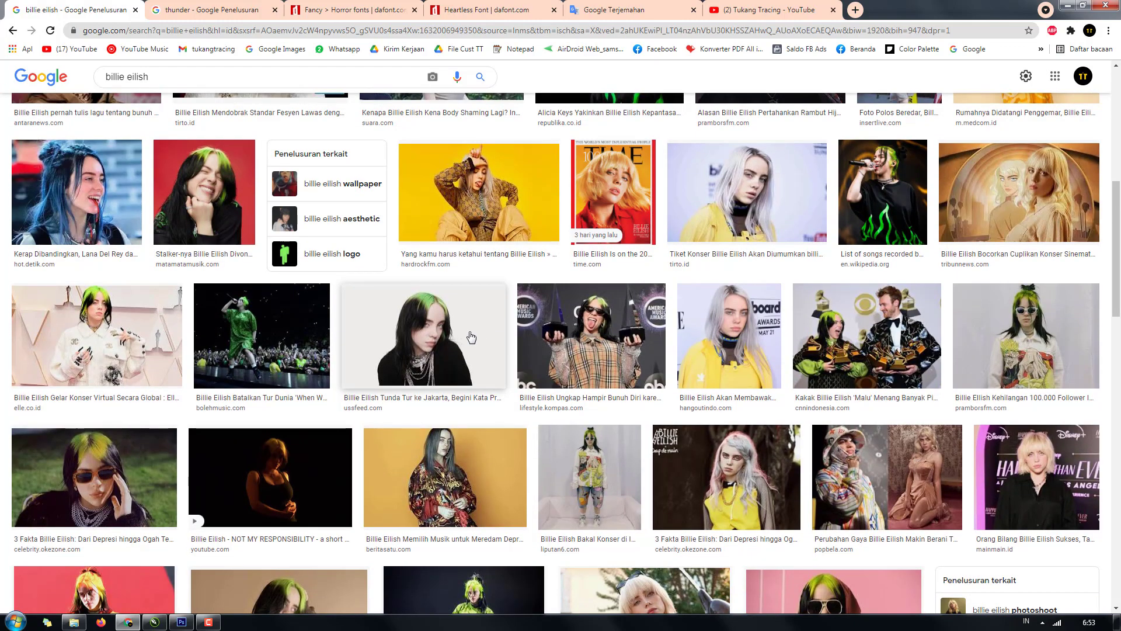
pyautogui.scroll(-10, 470, 337)
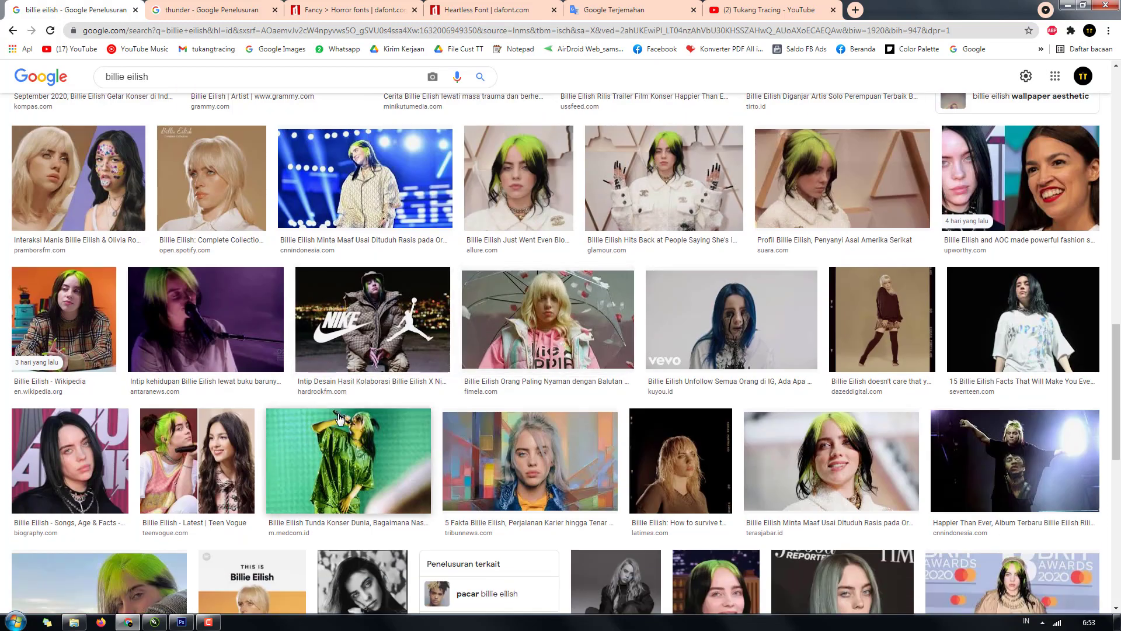
pyautogui.scroll(-4, 384, 354)
pyautogui.scroll(-3, 384, 354)
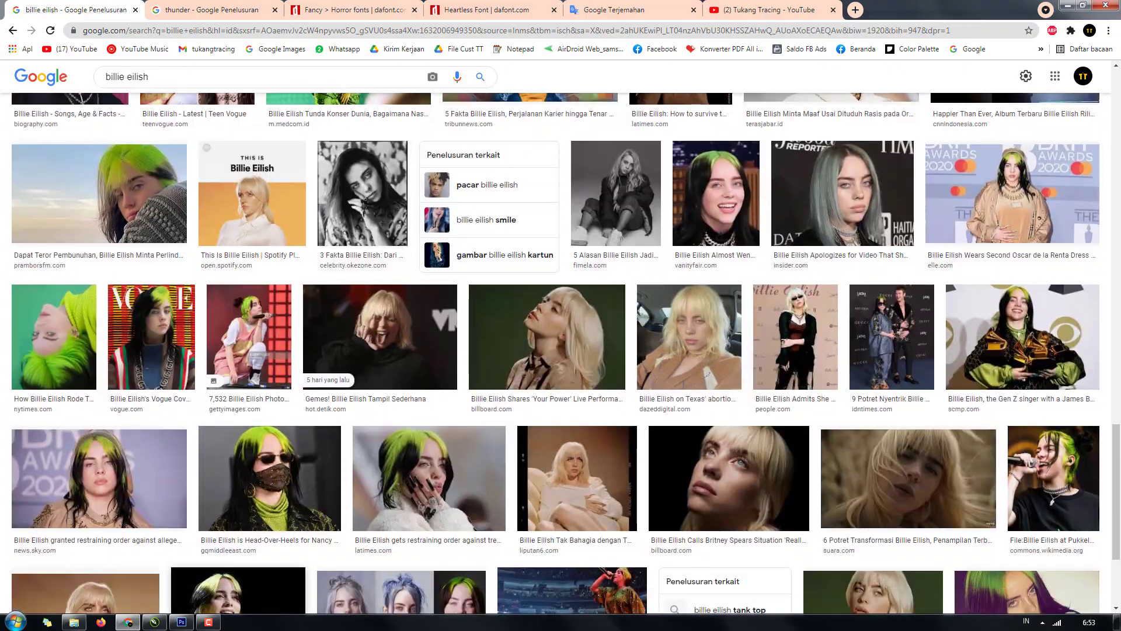
# - Return to CorelDRAW, select the original concert photo and compare it with the cut-out version on the poster
pyautogui.click(154, 622)
pyautogui.moveTo(569, 366); pyautogui.dragTo(678, 349)
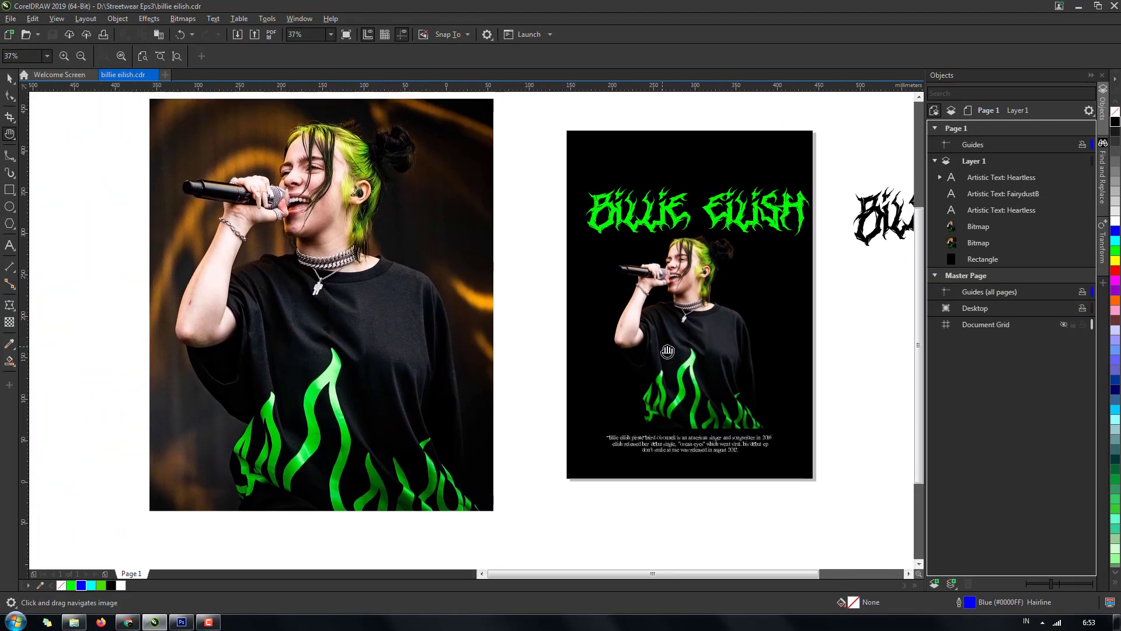
pyautogui.press('space')
pyautogui.scroll(-3, 384, 309)
pyautogui.scroll(3, 385, 309)
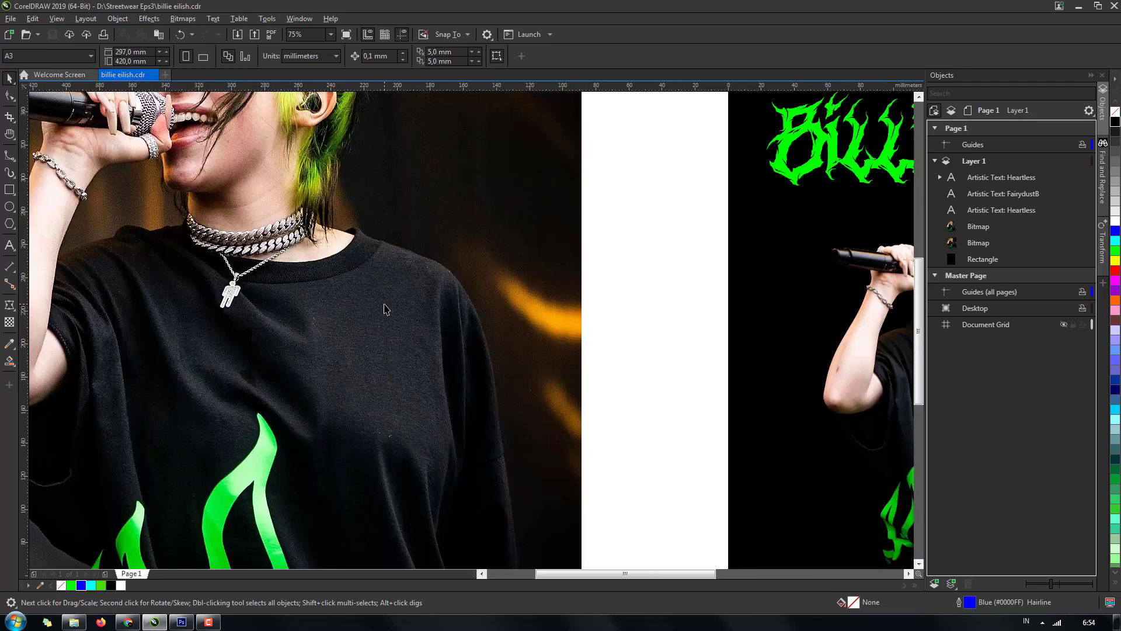
pyautogui.scroll(-2, 381, 264)
pyautogui.click(380, 262)
pyautogui.scroll(-2, 435, 263)
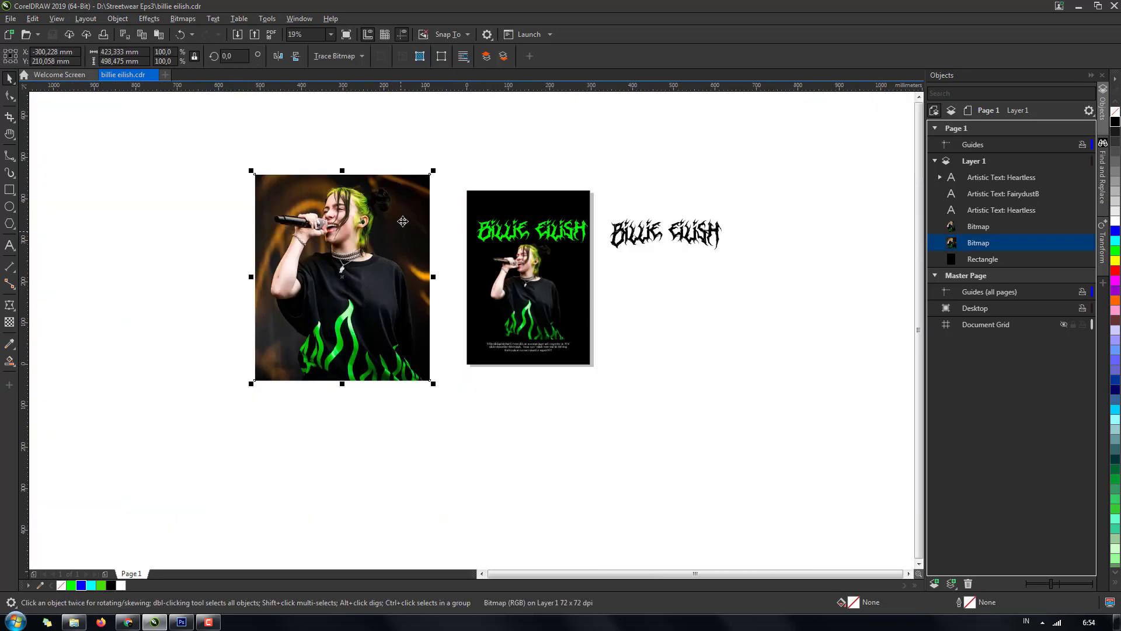
pyautogui.scroll(2, 470, 263)
pyautogui.scroll(-3, 219, 422)
pyautogui.scroll(3, 565, 396)
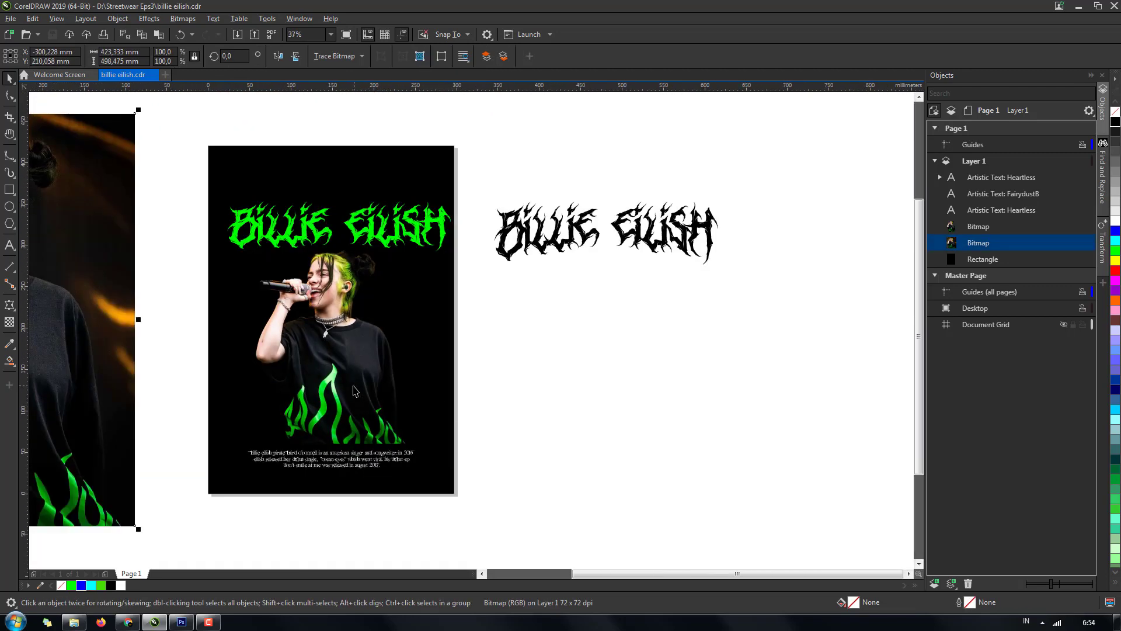
pyautogui.moveTo(356, 390); pyautogui.dragTo(564, 388)
pyautogui.scroll(3, 524, 305)
pyautogui.hotkey('ctrl', 'z')
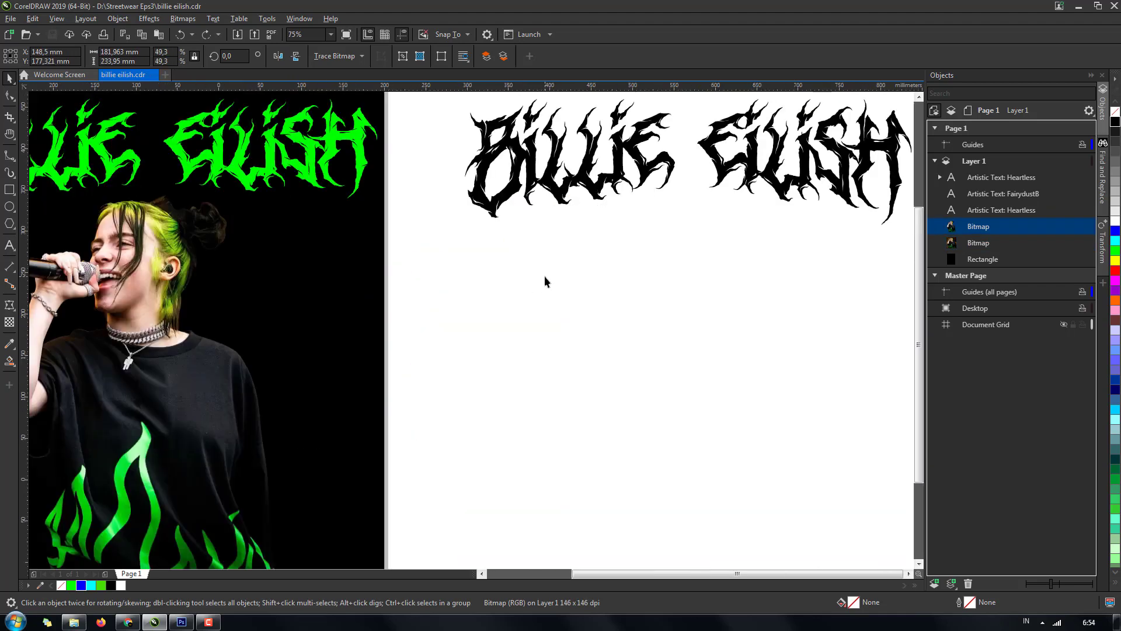
pyautogui.scroll(-2, 545, 280)
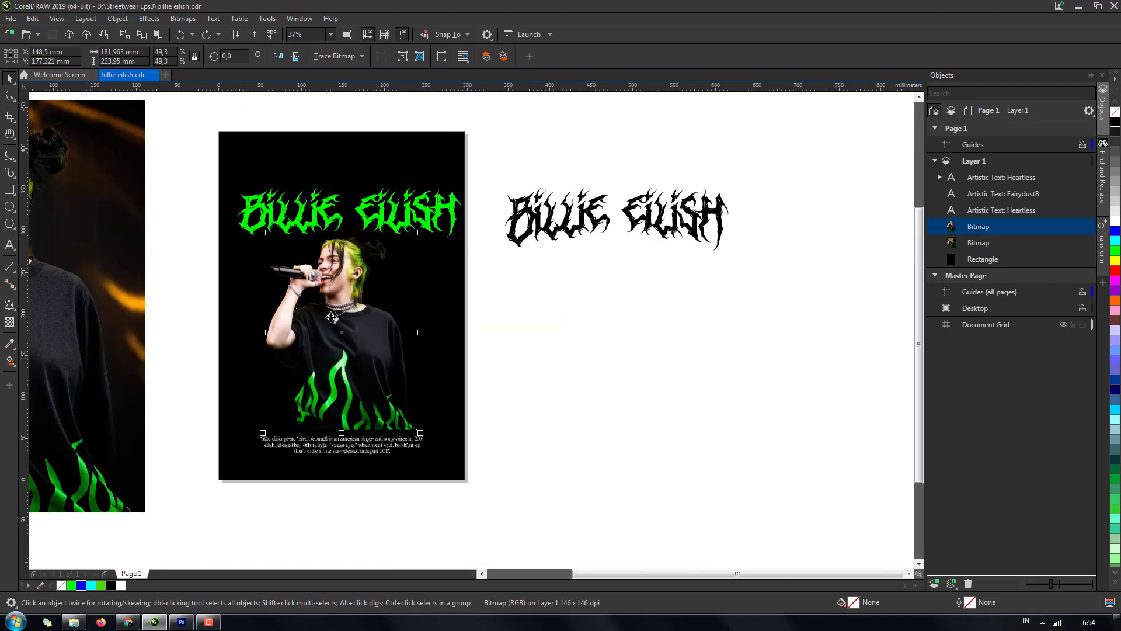
pyautogui.scroll(2, 312, 263)
pyautogui.scroll(-2, 405, 261)
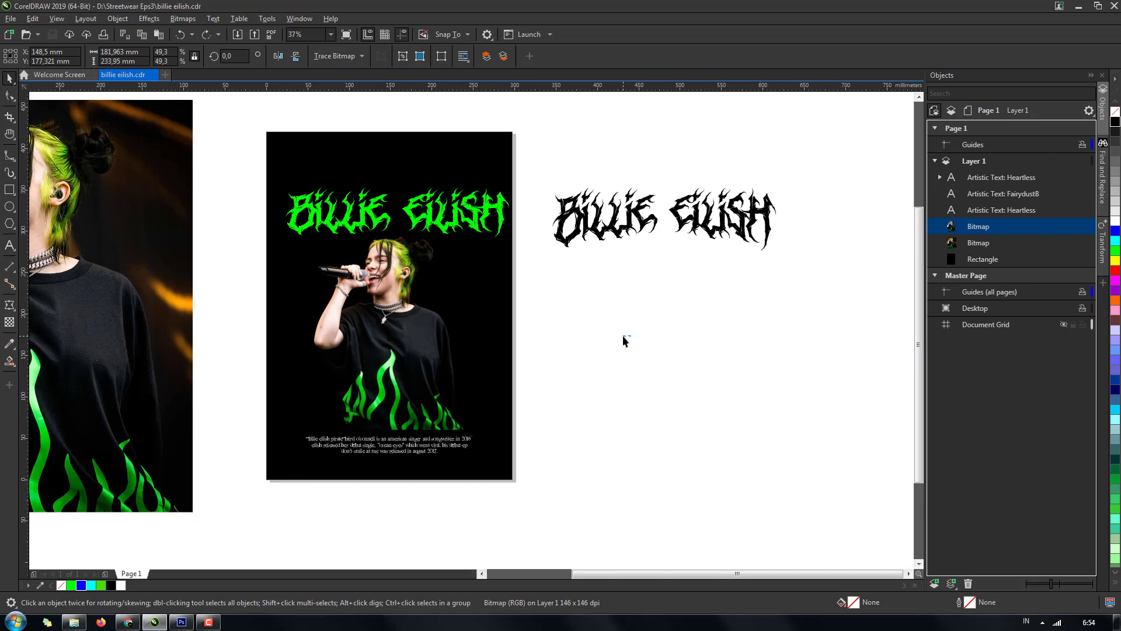
# - Move the black "BILLIE EILISH" lettering farther right, away from the poster, to about X 825 mm
pyautogui.click(623, 338)
pyautogui.click(377, 348)
pyautogui.press('h')
pyautogui.moveTo(406, 454); pyautogui.dragTo(371, 438)
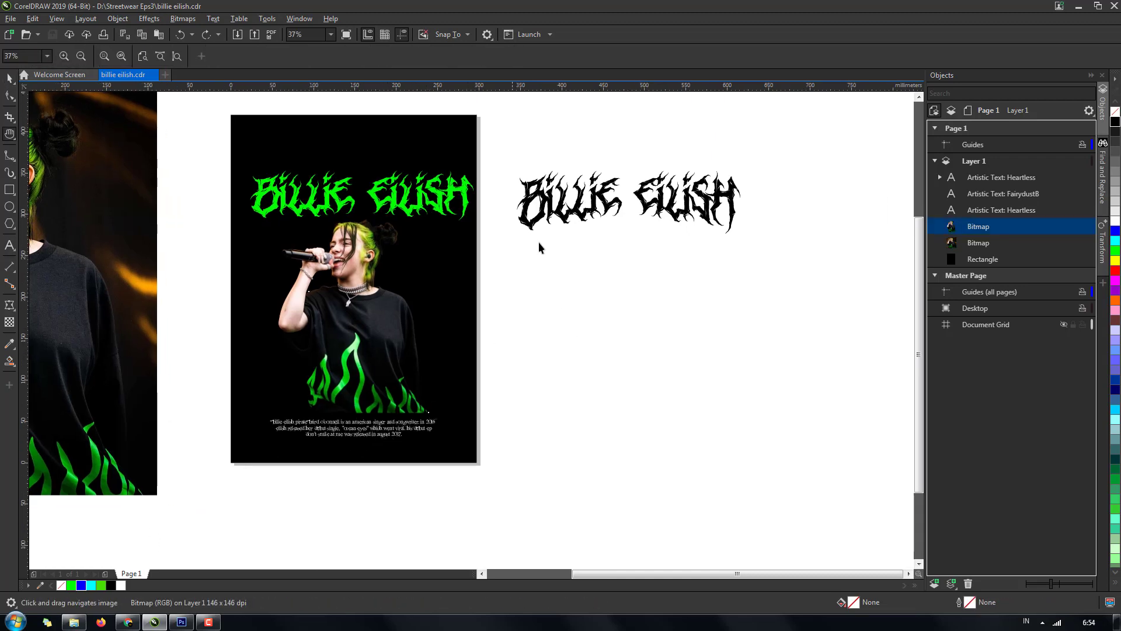
pyautogui.press('space')
pyautogui.scroll(-2, 565, 233)
pyautogui.click(662, 219)
pyautogui.moveTo(661, 220); pyautogui.dragTo(799, 220)
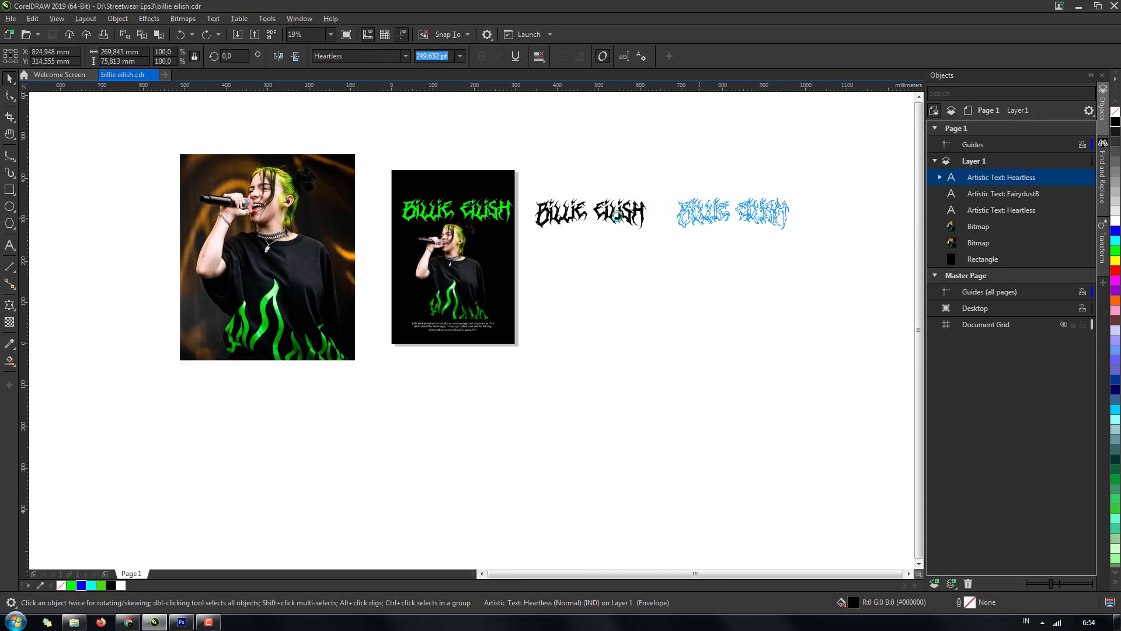
pyautogui.scroll(2, 488, 219)
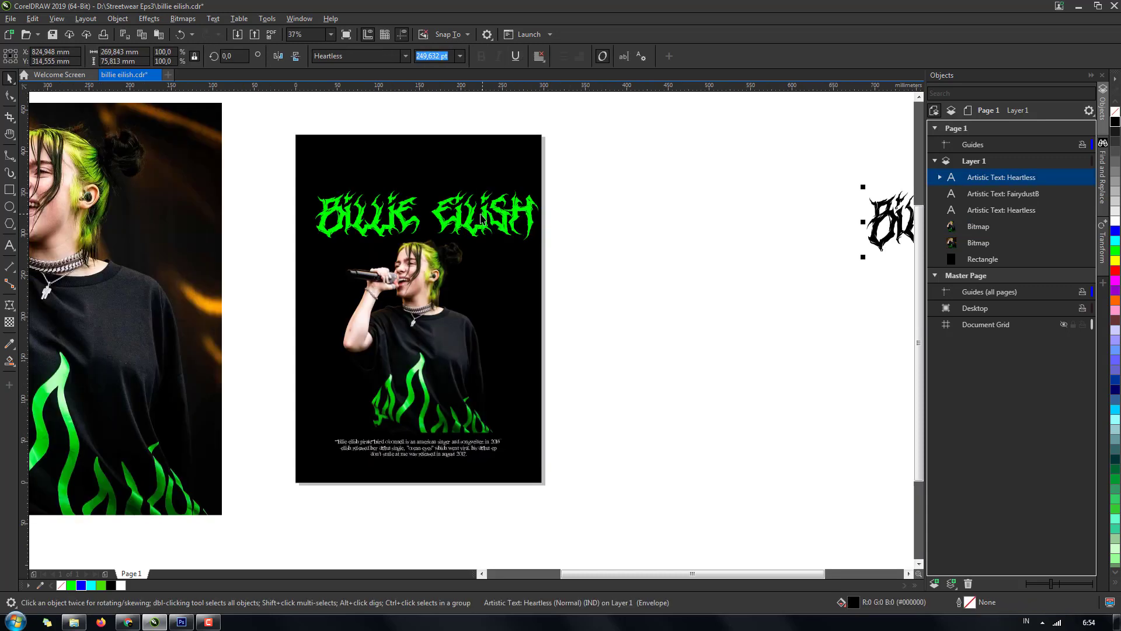
# - Check the font of the poster's green "BILLIE EILISH" heading and show the Heartless font page on dafont.com in Chrome
pyautogui.moveTo(470, 232); pyautogui.dragTo(467, 250)
pyautogui.click(467, 250)
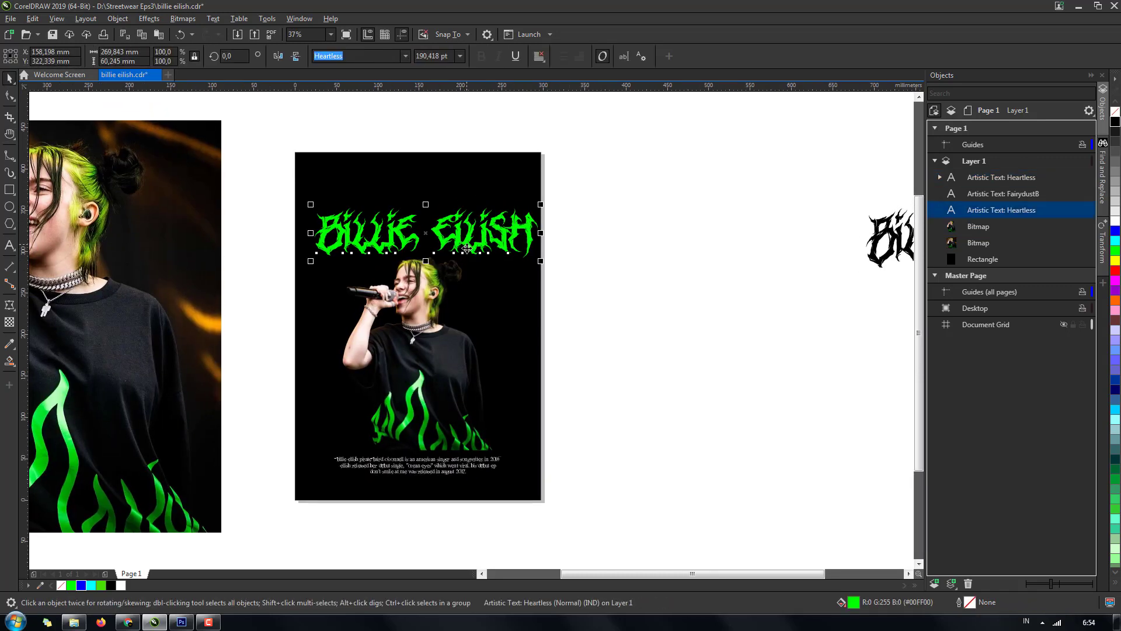
pyautogui.scroll(2, 467, 249)
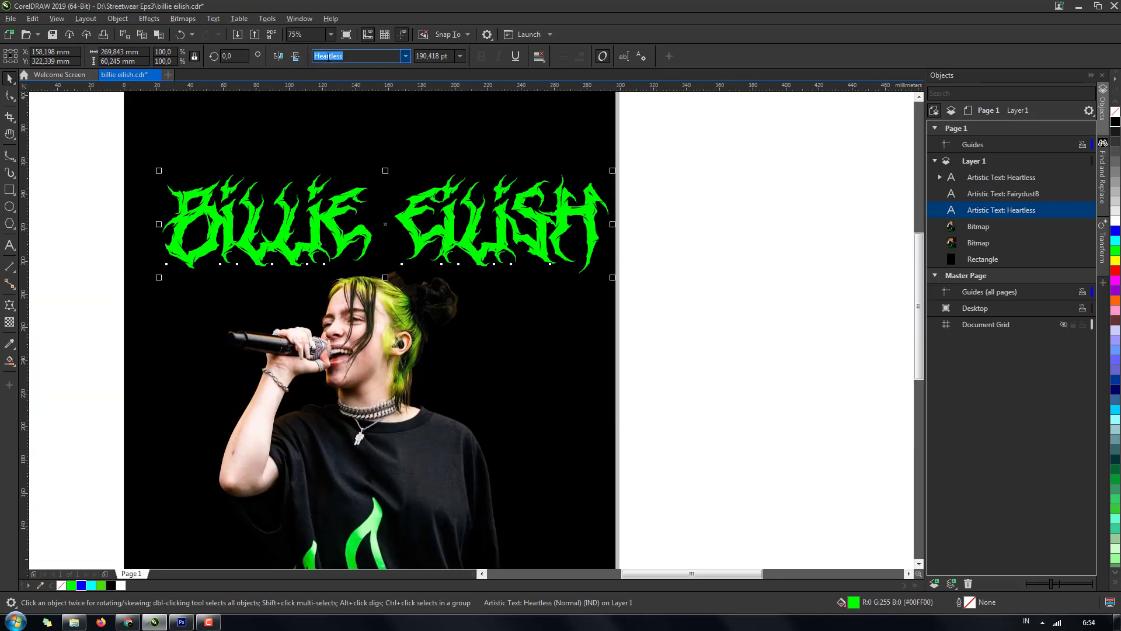
pyautogui.press('Tab')
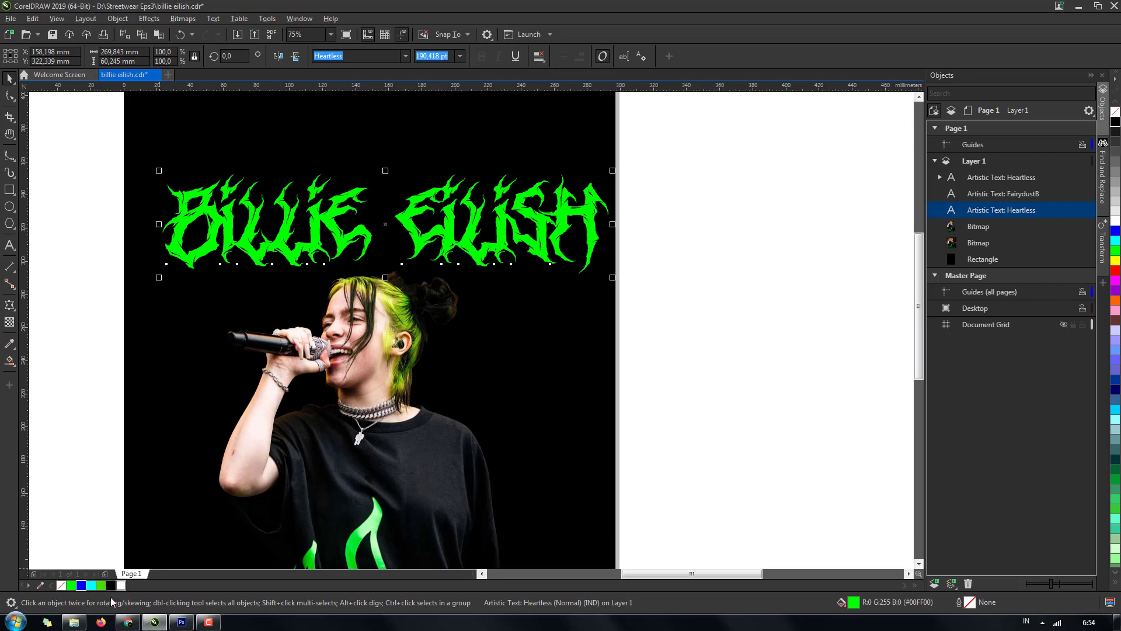
pyautogui.click(128, 622)
pyautogui.click(453, 19)
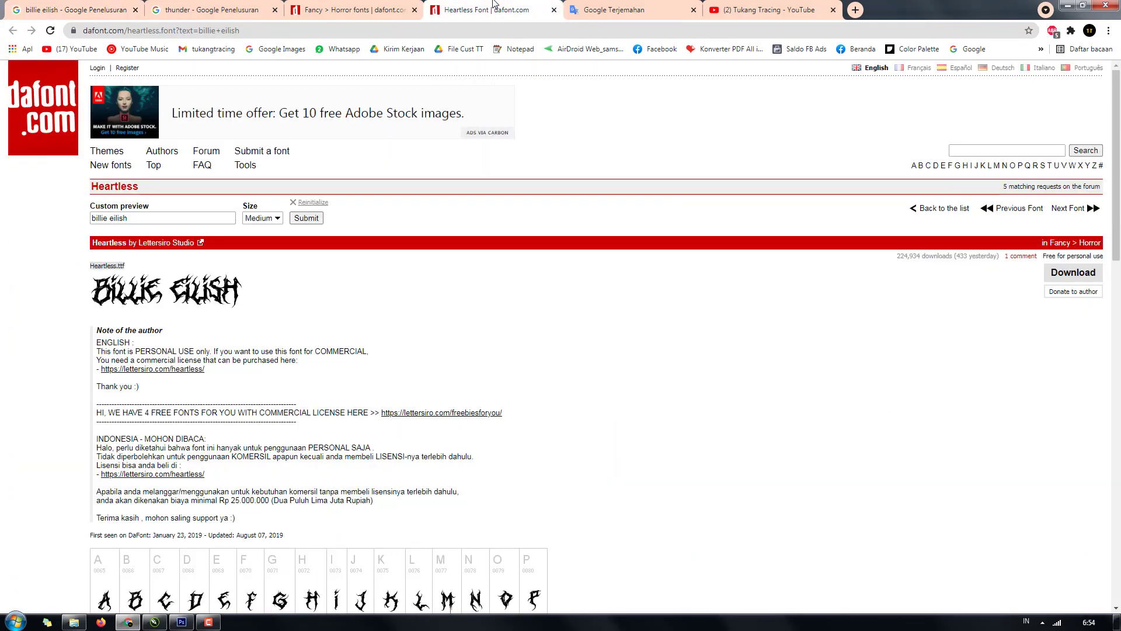
# - Look through the Heartless character set on dafont.com, and switch back to the full poster layout in CorelDRAW
pyautogui.scroll(-9, 293, 341)
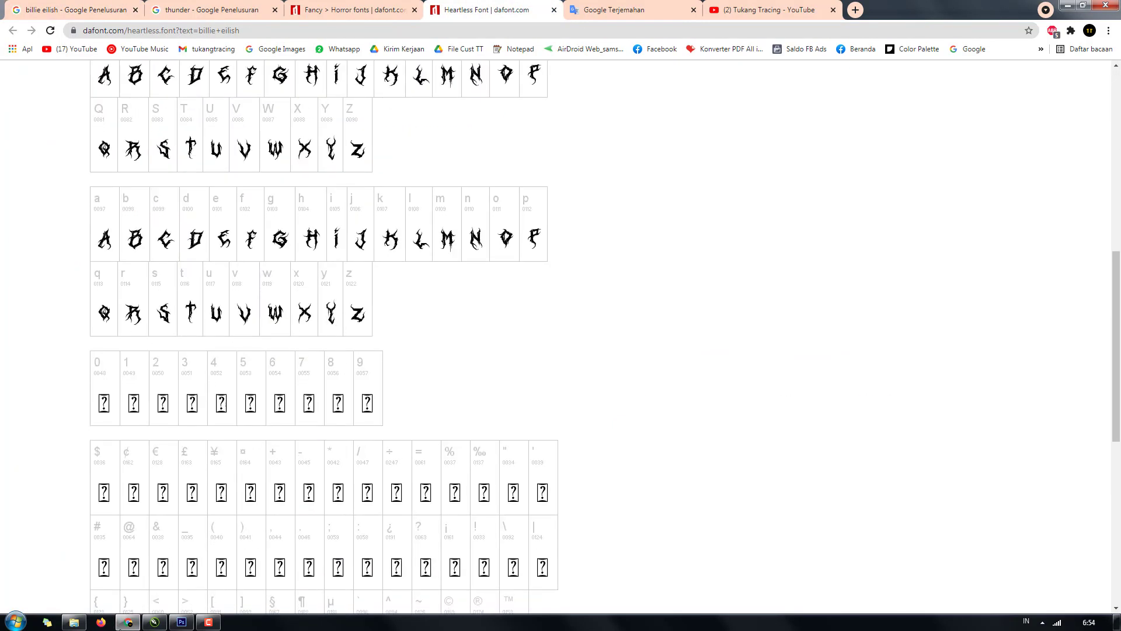
pyautogui.click(128, 622)
pyautogui.press('Tab')
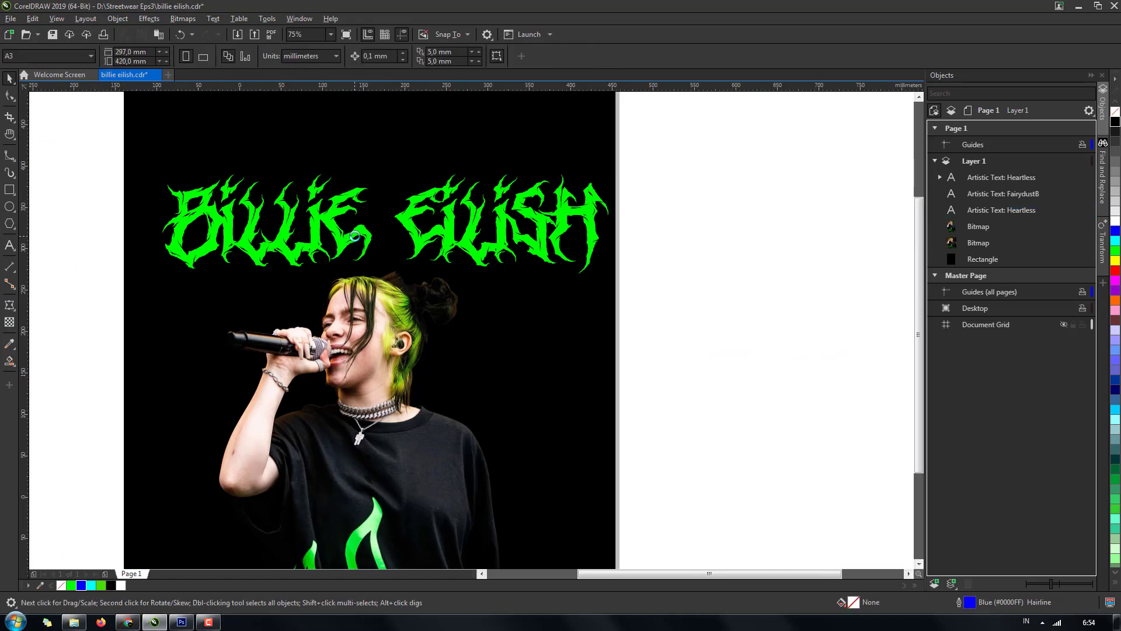
pyautogui.press('F4')
pyautogui.scroll(-3, 432, 235)
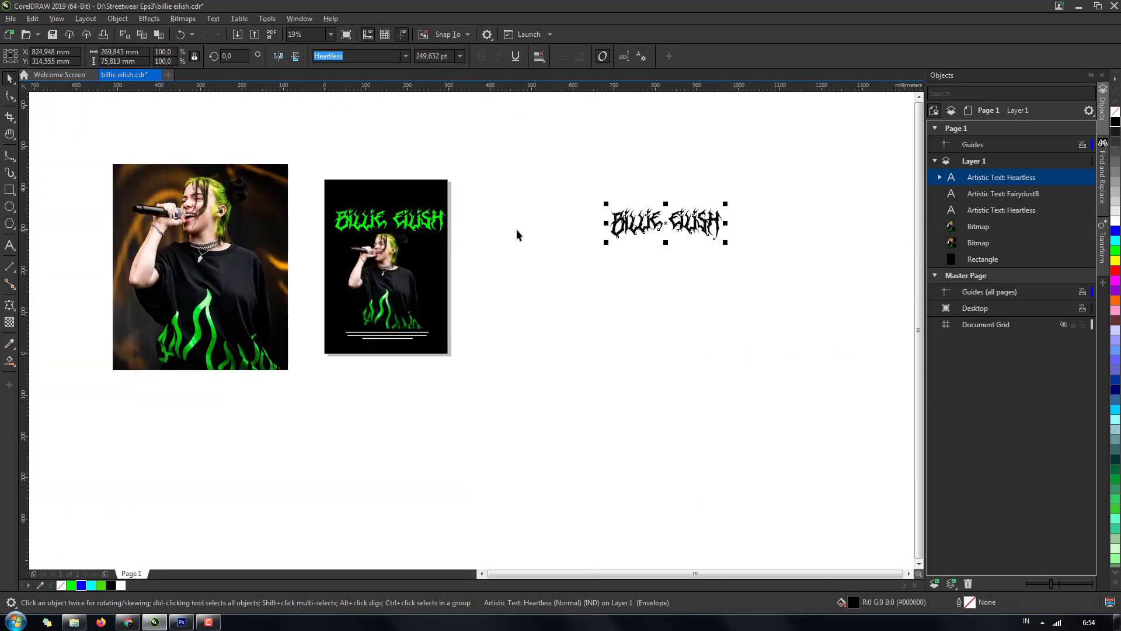
# - Select the poster's green "BILLIE EILISH" heading and examine its unwarped shape beside the black lettering
pyautogui.scroll(3, 519, 233)
pyautogui.click(337, 225)
pyautogui.scroll(-2, 344, 221)
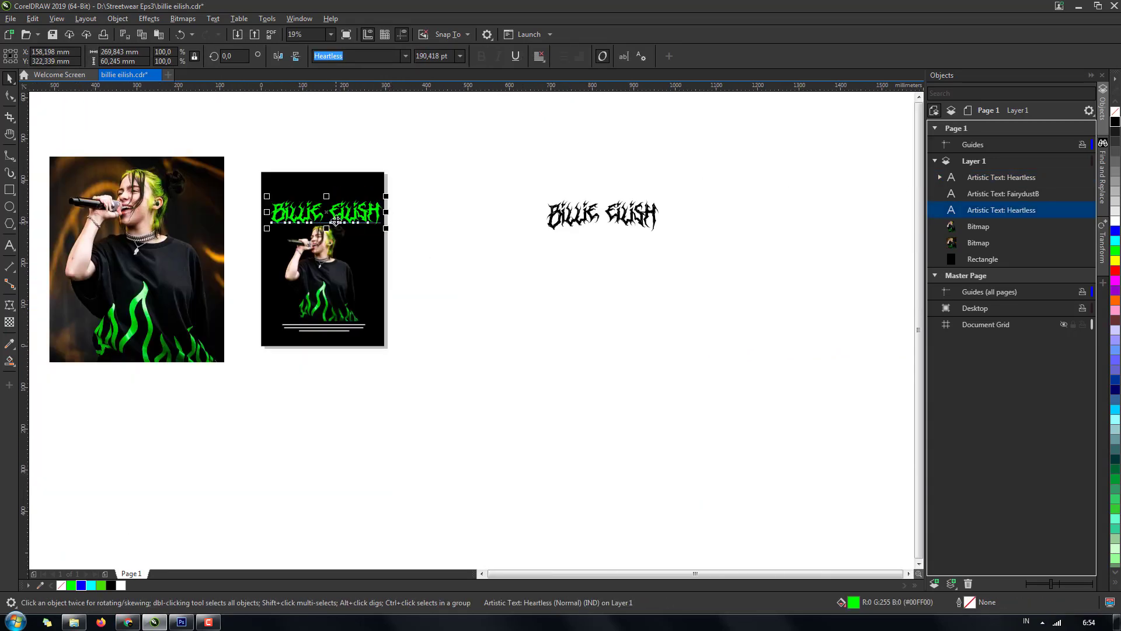
pyautogui.scroll(2, 348, 219)
pyautogui.scroll(-2, 352, 217)
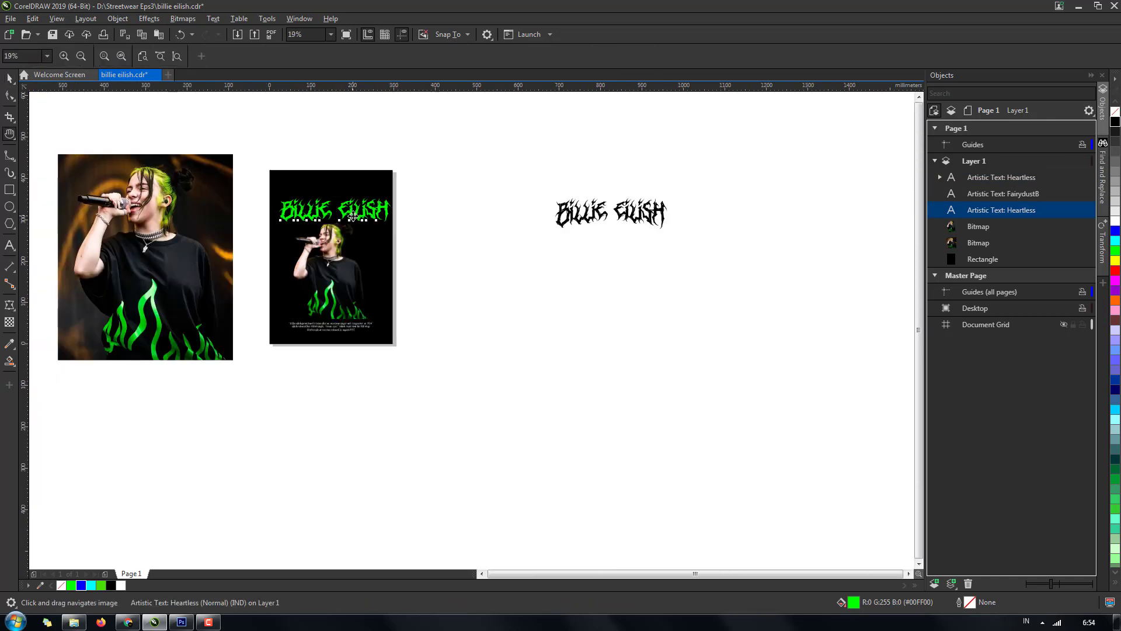
pyautogui.scroll(1, 397, 225)
pyautogui.scroll(-1, 484, 239)
pyautogui.click(439, 247)
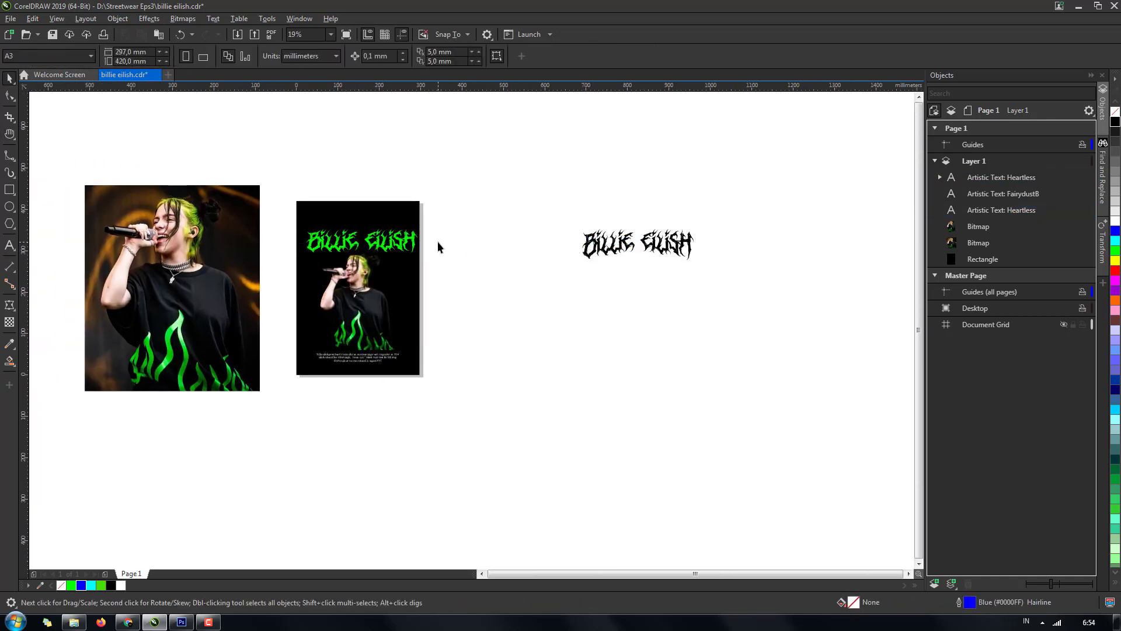
# - Move the black lettering farther right, and place a copy of the poster's green heading beside the poster at about X 482 mm
pyautogui.moveTo(605, 257); pyautogui.dragTo(670, 254)
pyautogui.scroll(3, 361, 239)
pyautogui.click(210, 302)
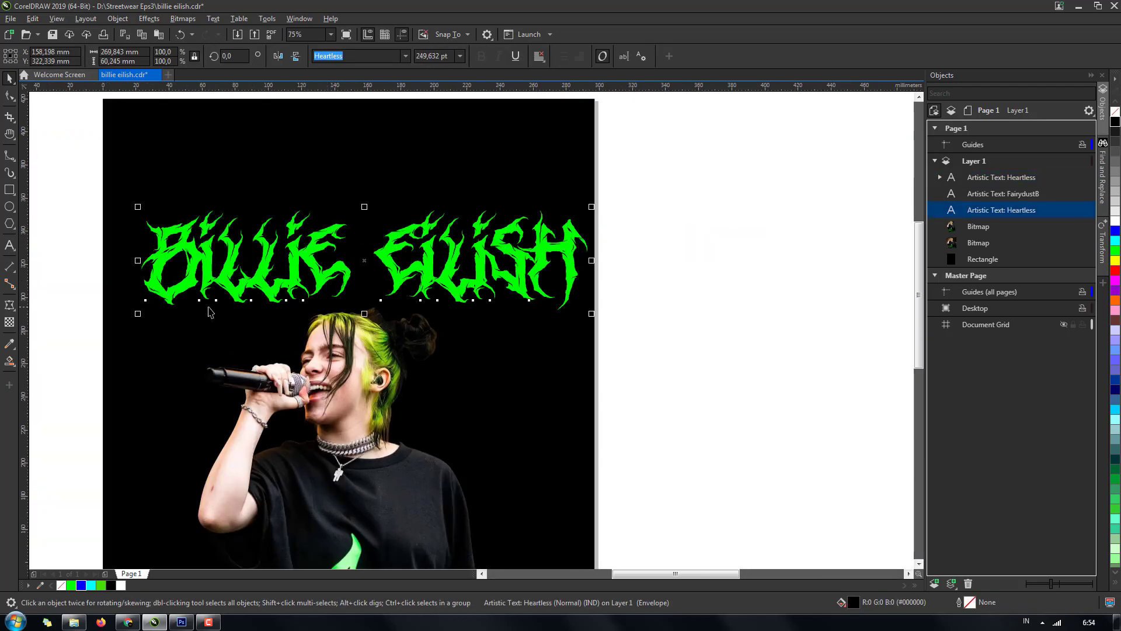
pyautogui.scroll(-2, 430, 259)
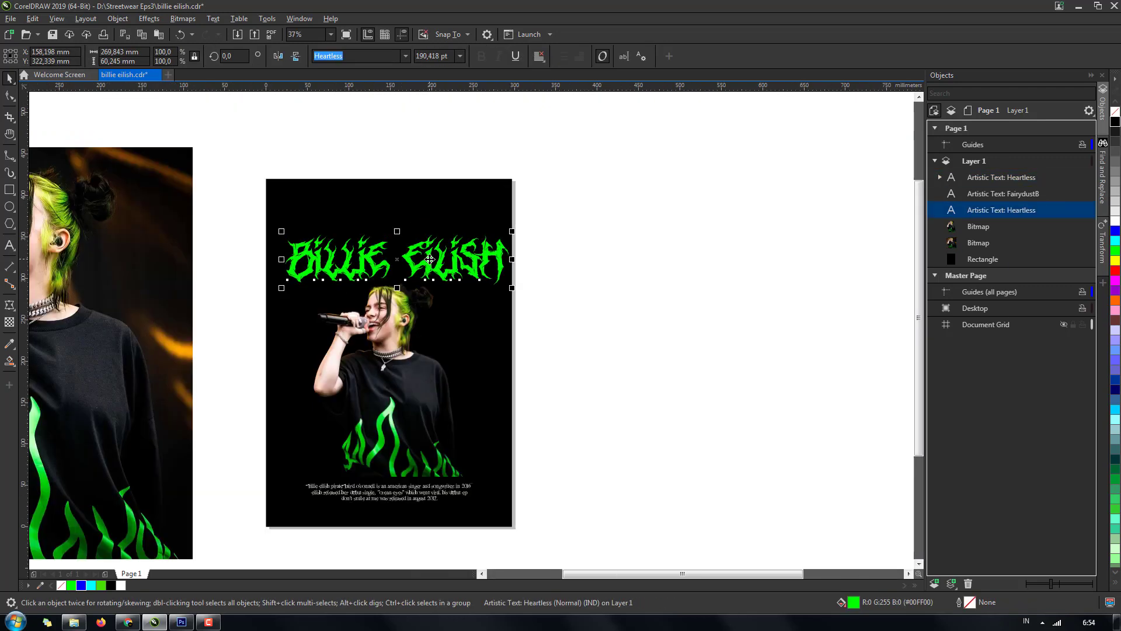
pyautogui.press('h')
pyautogui.moveTo(430, 259); pyautogui.dragTo(371, 251)
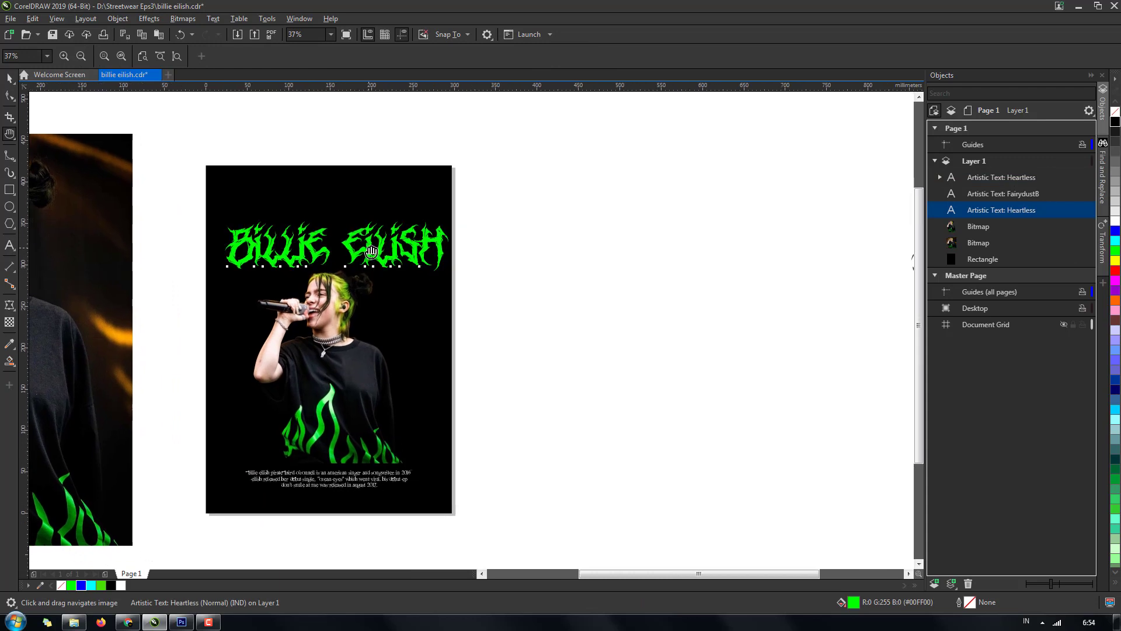
pyautogui.scroll(2, 371, 251)
pyautogui.press('space')
pyautogui.scroll(-2, 371, 249)
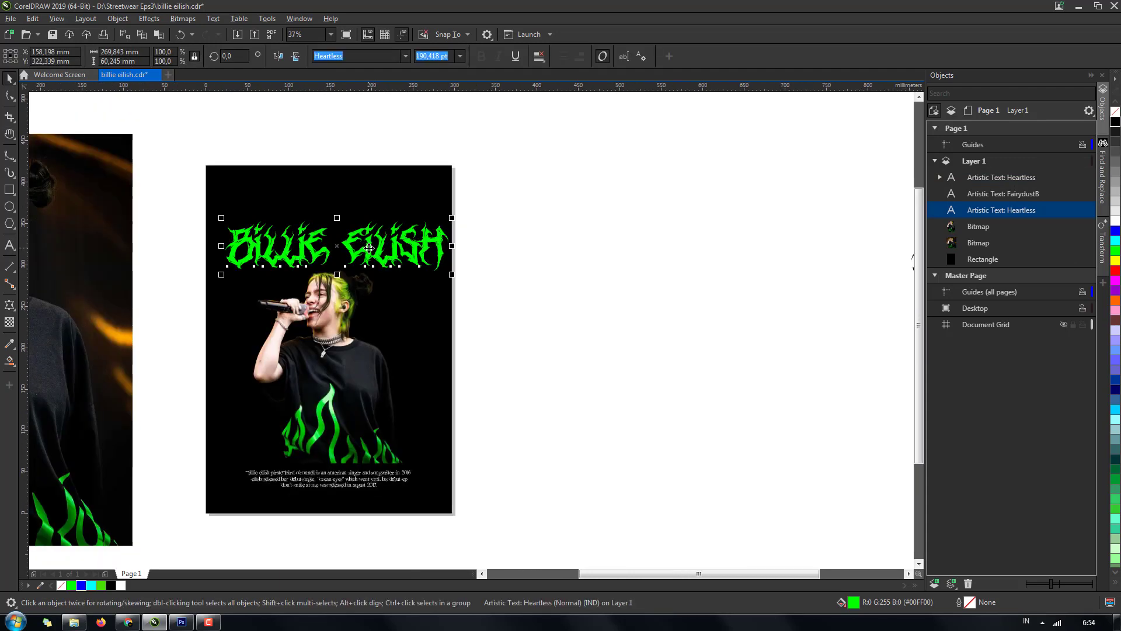
pyautogui.hotkey('ctrl', 'd')
pyautogui.moveTo(369, 247); pyautogui.dragTo(639, 283)
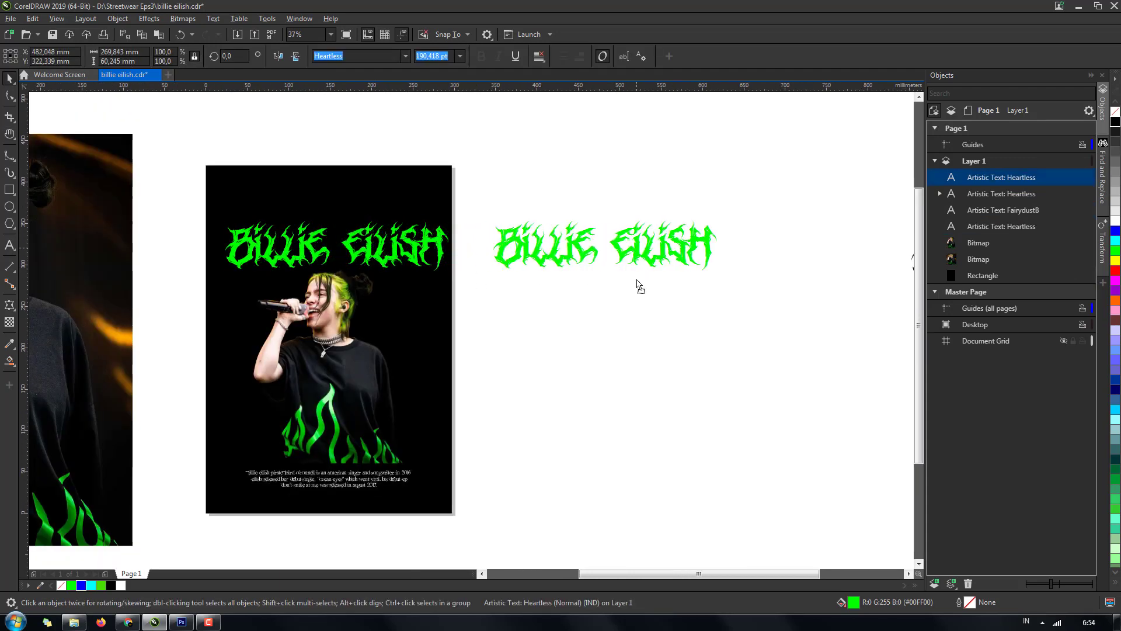
# - Fill the heading copy with black and stretch it downward to a height of about 78 mm
pyautogui.scroll(2, 679, 242)
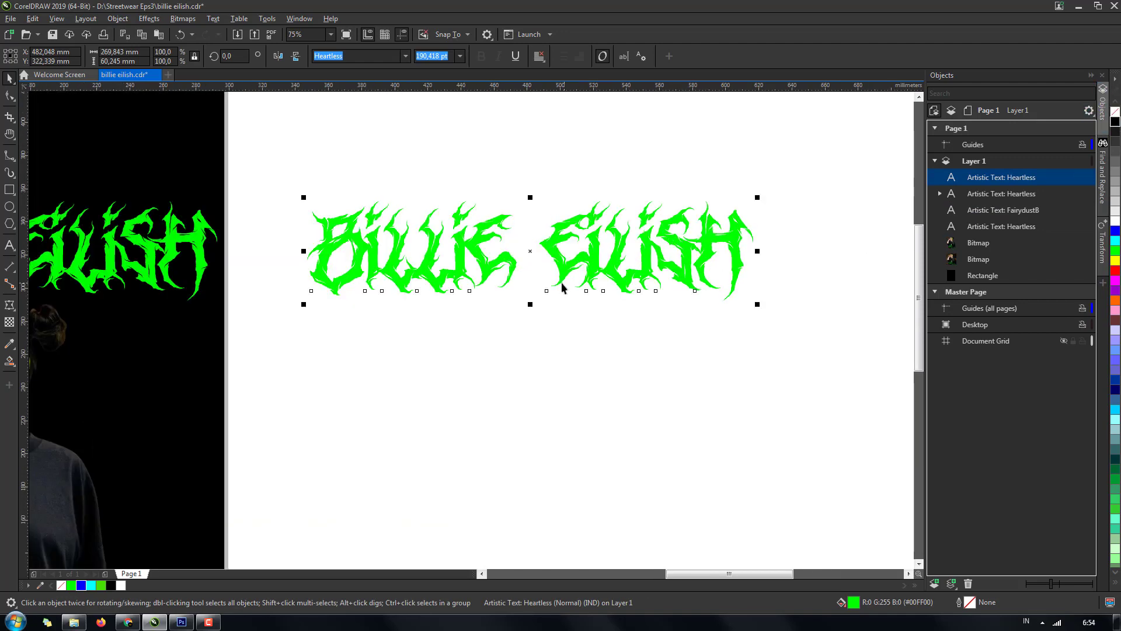
pyautogui.scroll(-2, 533, 315)
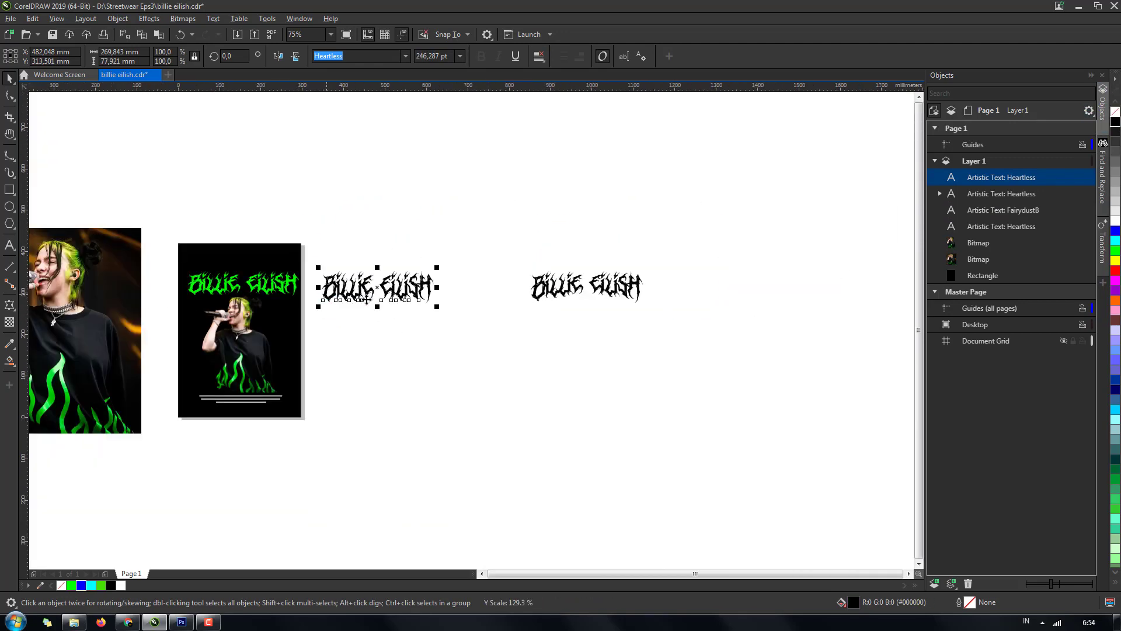
# - Move the original black lettering back toward the new copy, to about X 807 mm
pyautogui.moveTo(558, 299); pyautogui.dragTo(499, 299)
pyautogui.scroll(2, 444, 292)
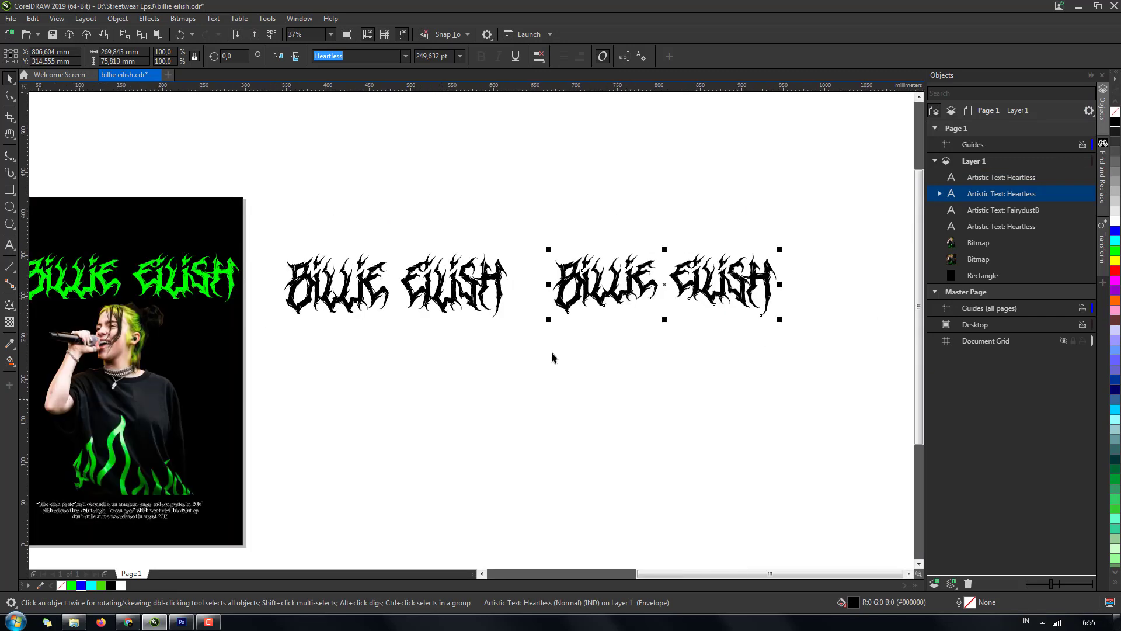
pyautogui.click(551, 354)
# - Stretch the heading copy beside the poster downward to a height of about 82 mm
pyautogui.click(413, 315)
pyautogui.scroll(2, 409, 318)
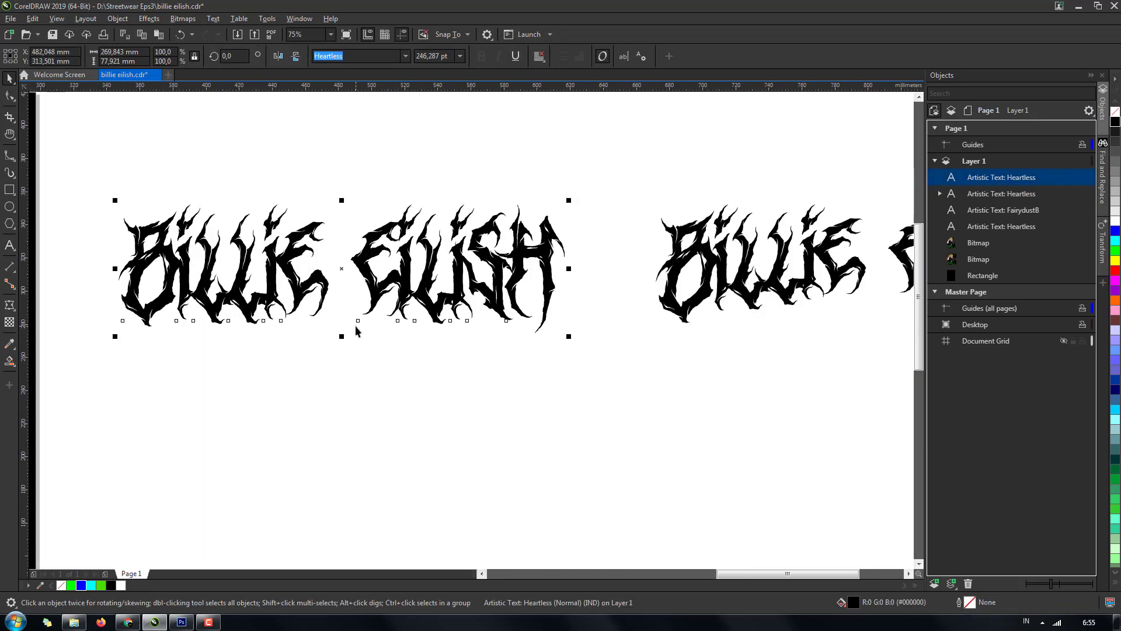
pyautogui.moveTo(342, 337); pyautogui.dragTo(343, 344)
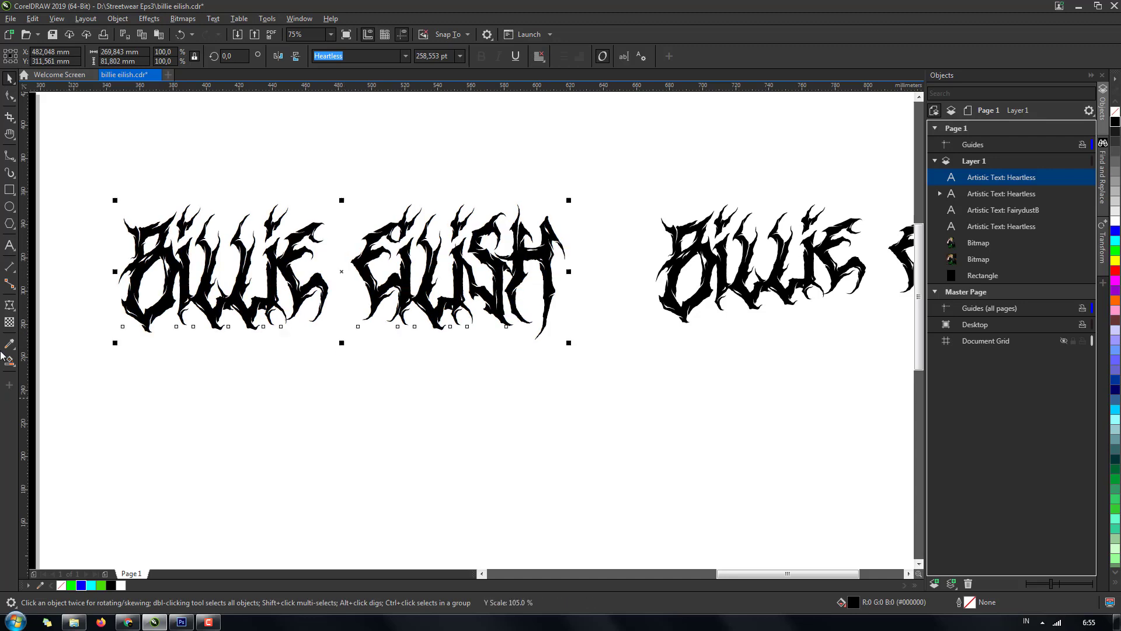
# - Apply an envelope to the heading copy, raising its bottom middle node about 19 mm and reshaping both lower edge curves into an arch
pyautogui.click(16, 312)
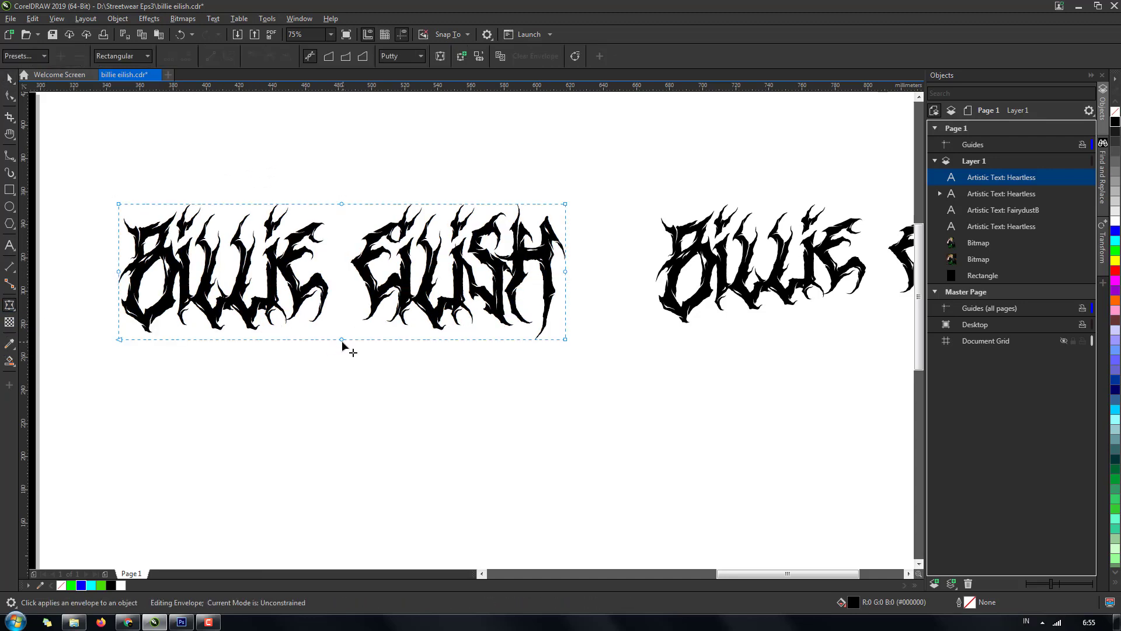
pyautogui.moveTo(342, 341); pyautogui.dragTo(341, 308)
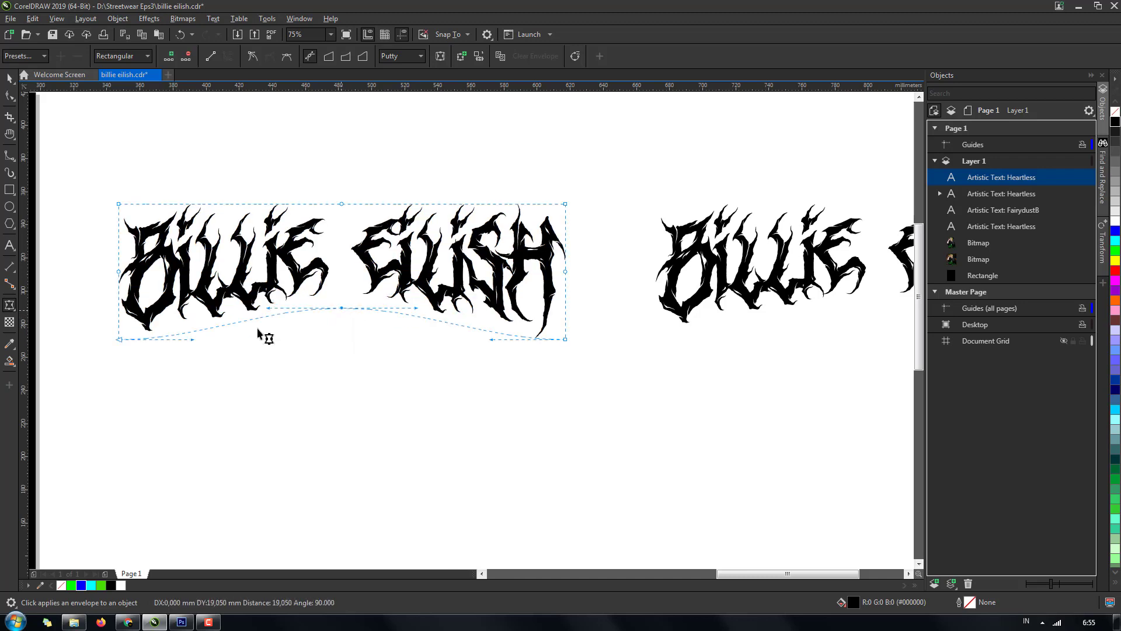
pyautogui.click(191, 343)
pyautogui.moveTo(513, 314); pyautogui.dragTo(591, 377)
pyautogui.moveTo(491, 341); pyautogui.dragTo(489, 327)
pyautogui.press('space')
pyautogui.scroll(-2, 489, 327)
pyautogui.click(483, 374)
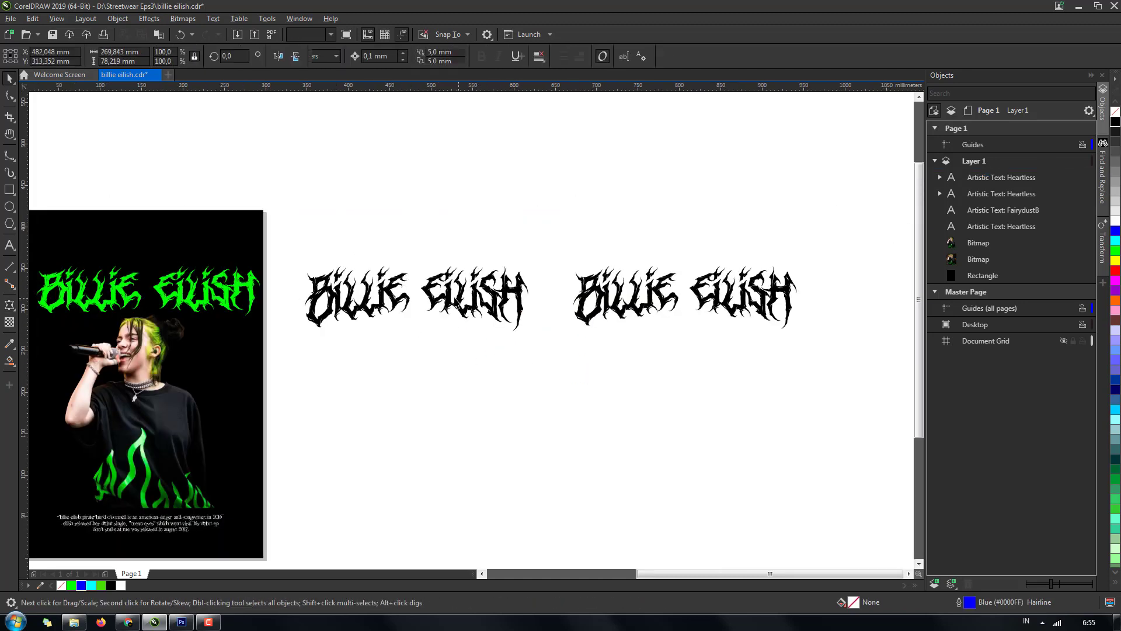
# - Refine the heading copy's envelope by raising the bottom middle node slightly more and smoothing the lower curve on both sides
pyautogui.click(417, 262)
pyautogui.scroll(2, 416, 262)
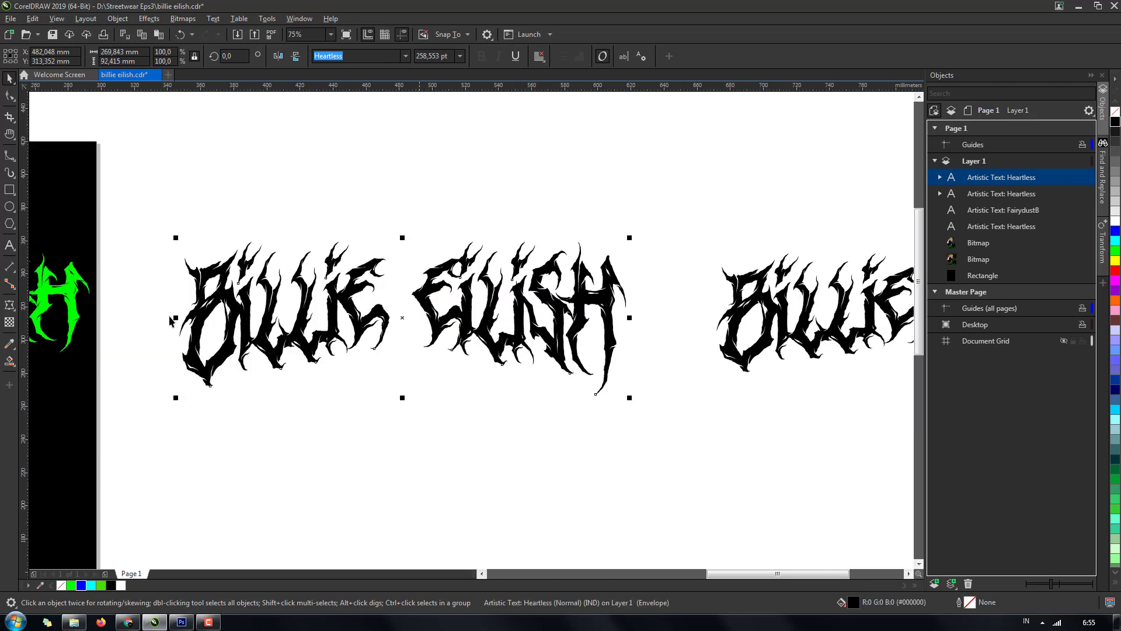
pyautogui.press('space')
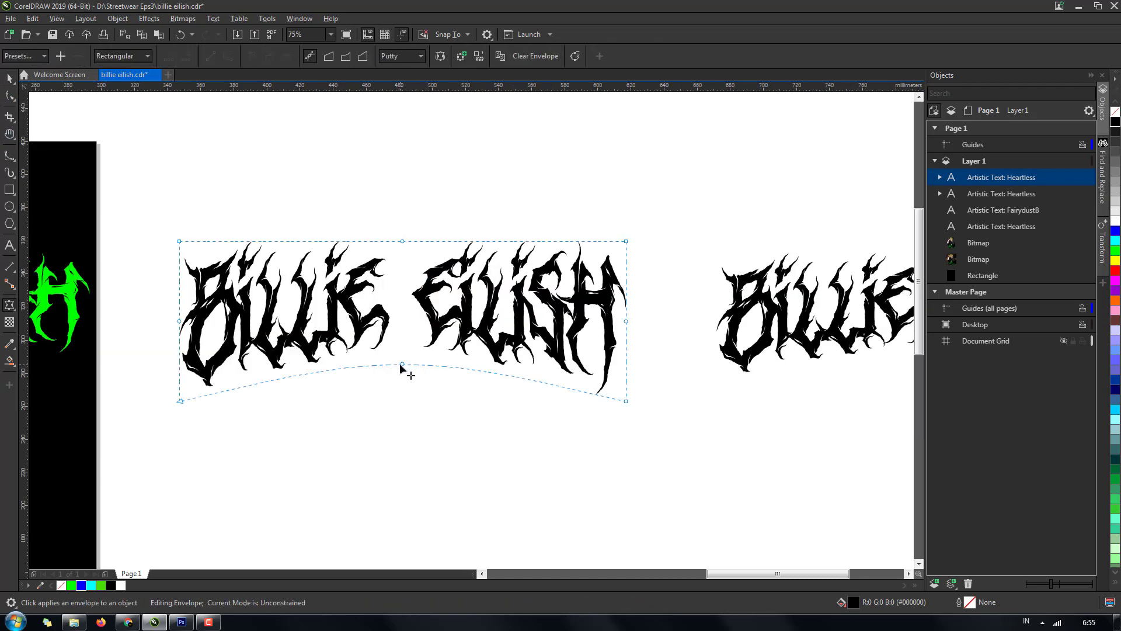
pyautogui.moveTo(400, 366); pyautogui.dragTo(402, 357)
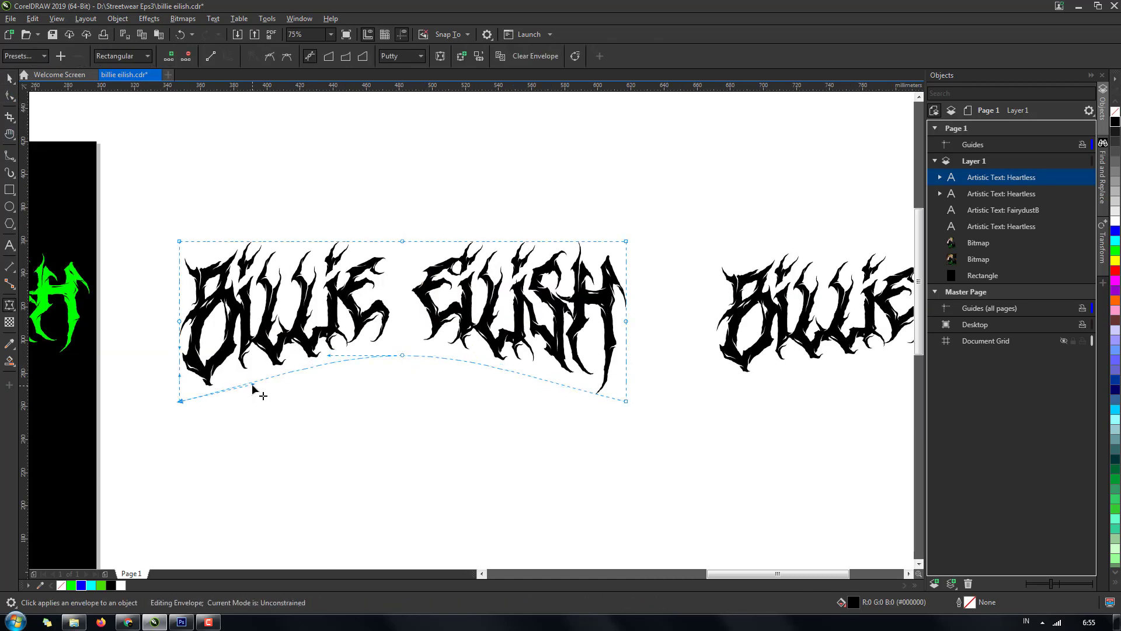
pyautogui.moveTo(252, 385); pyautogui.dragTo(251, 382)
pyautogui.click(556, 385)
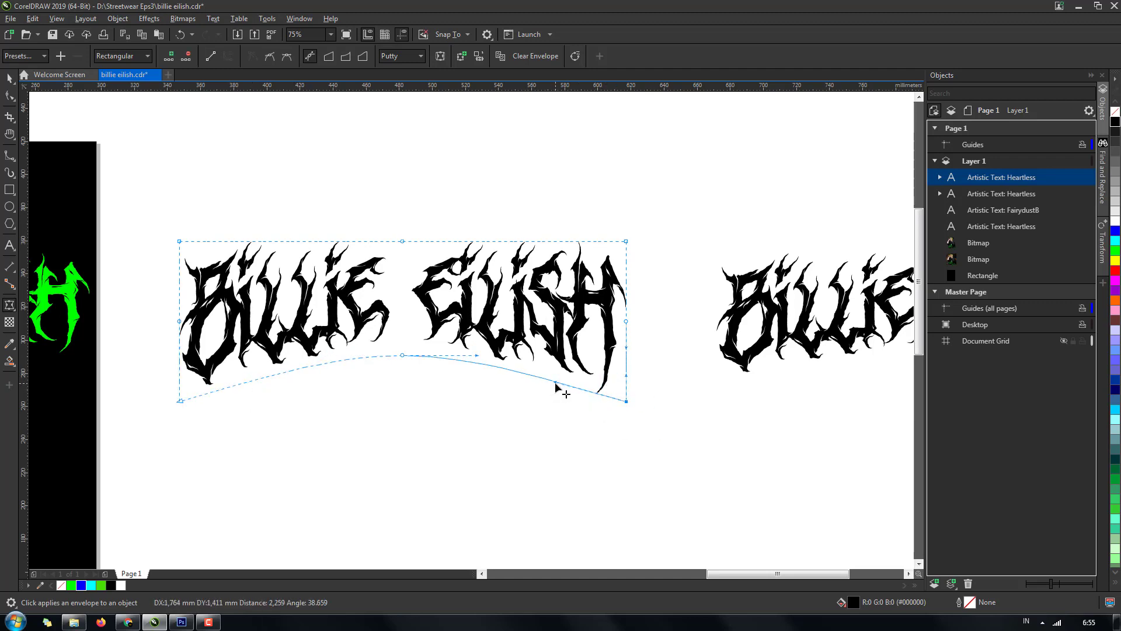
pyautogui.moveTo(555, 384); pyautogui.dragTo(555, 382)
pyautogui.scroll(-4, 537, 430)
pyautogui.press('space')
pyautogui.click(530, 403)
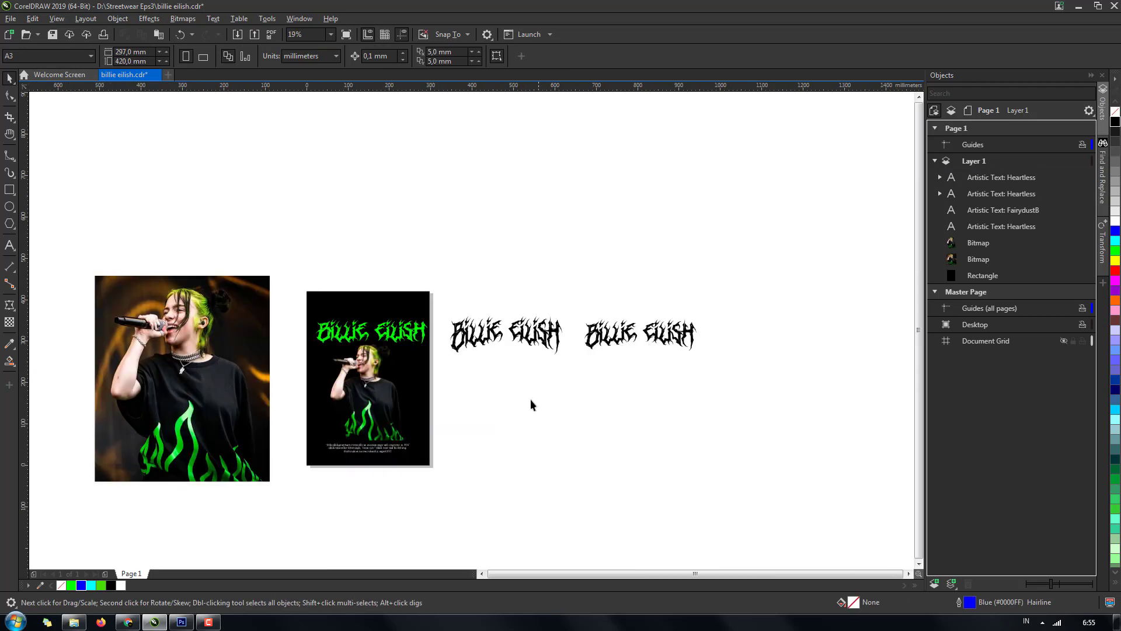
# - Shift the original black lettering slightly farther right to widen the gap from the newly warped copy
pyautogui.scroll(2, 528, 398)
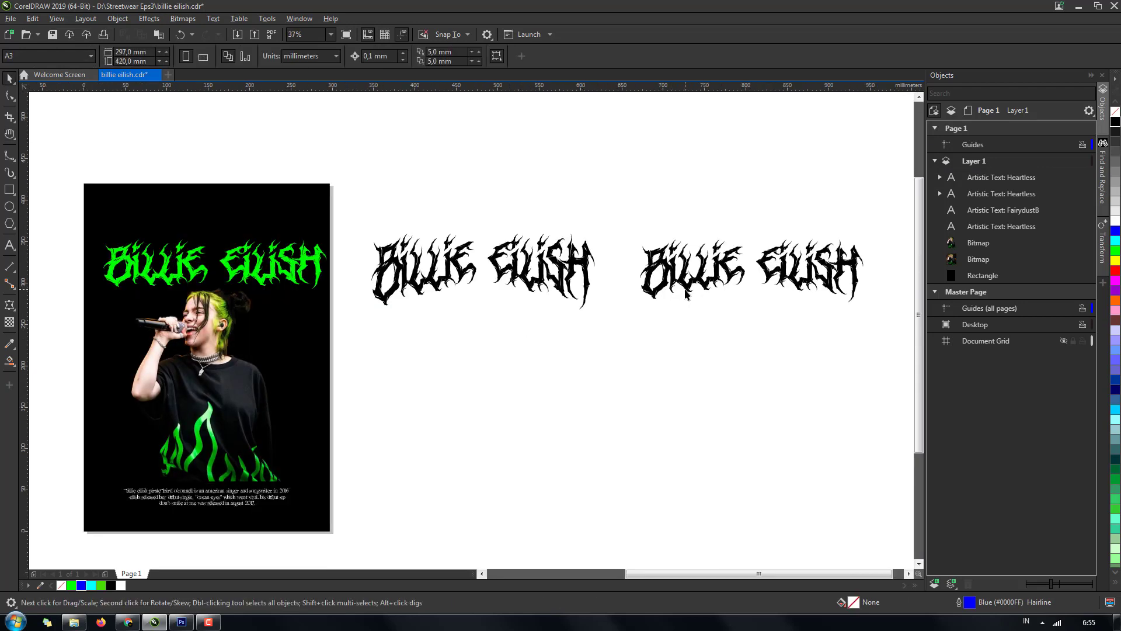
pyautogui.moveTo(686, 295); pyautogui.dragTo(705, 295)
pyautogui.click(648, 371)
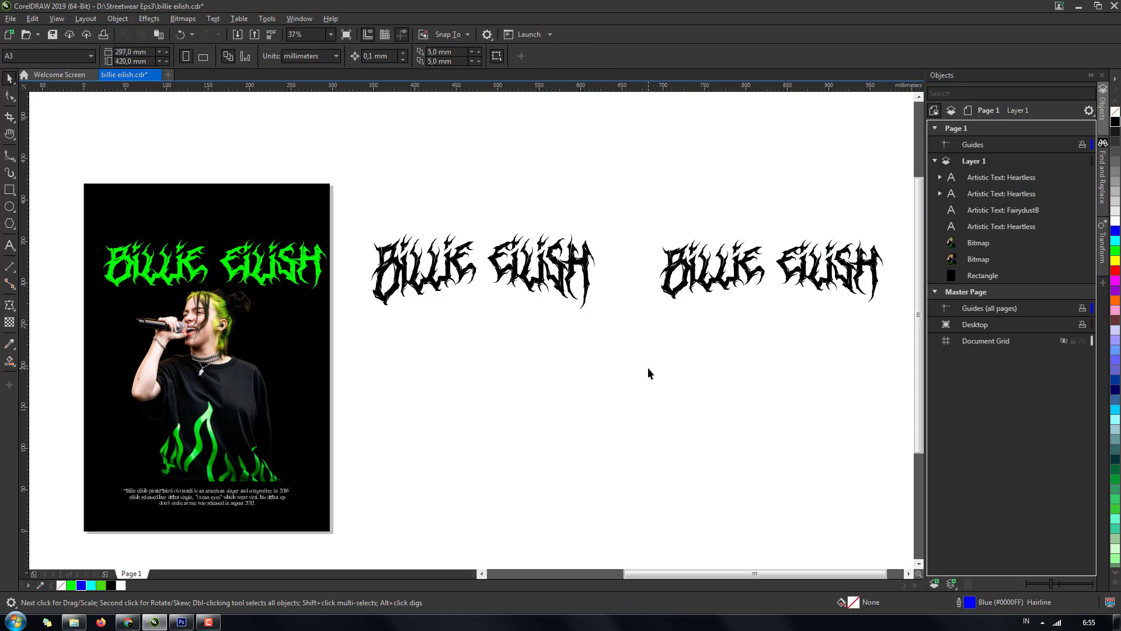
# - Save the poster document under its existing file name
pyautogui.press('h')
pyautogui.moveTo(567, 323); pyautogui.dragTo(587, 283)
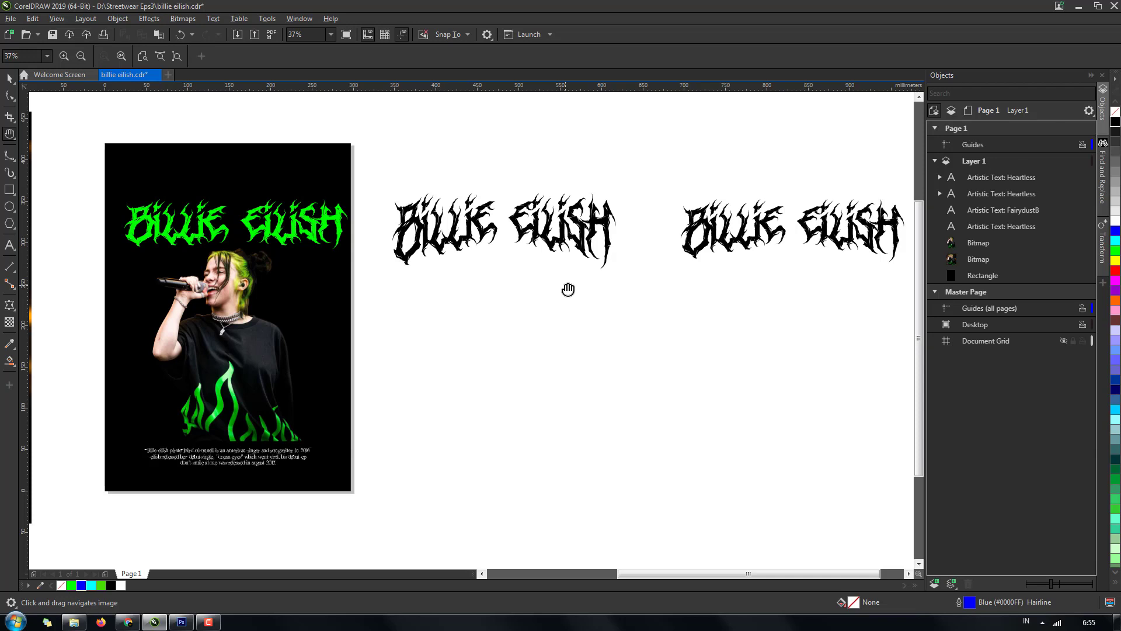
pyautogui.click(9, 77)
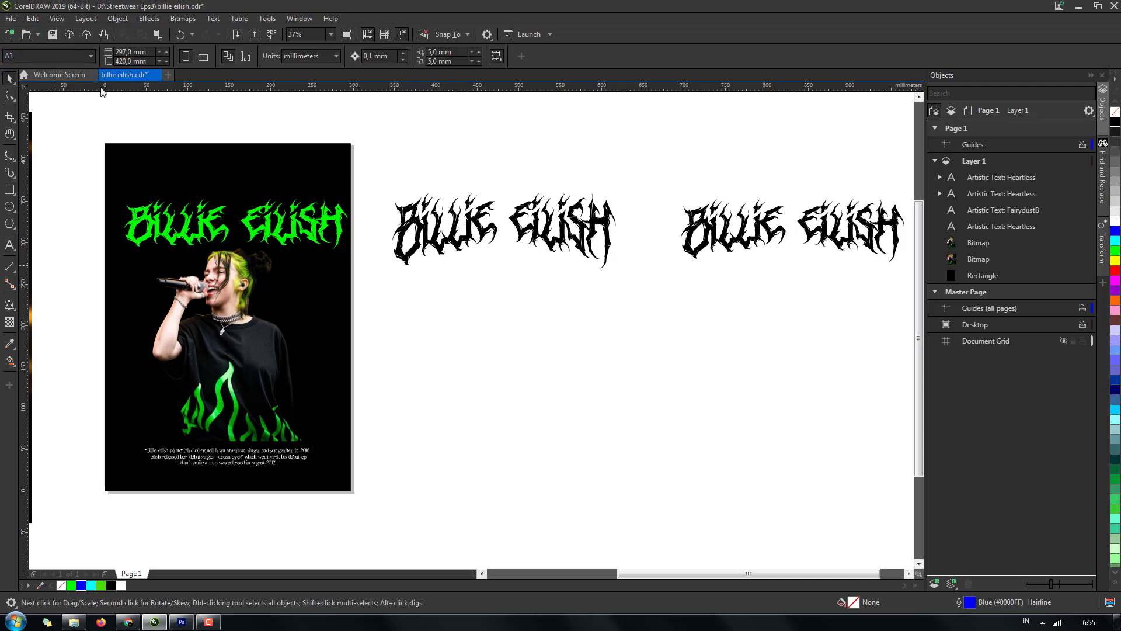
pyautogui.hotkey('ctrl', 's')
# - Compare the arched shapes of the two black letterings with the straight green heading on the poster
pyautogui.press('h')
pyautogui.moveTo(551, 257); pyautogui.dragTo(536, 282)
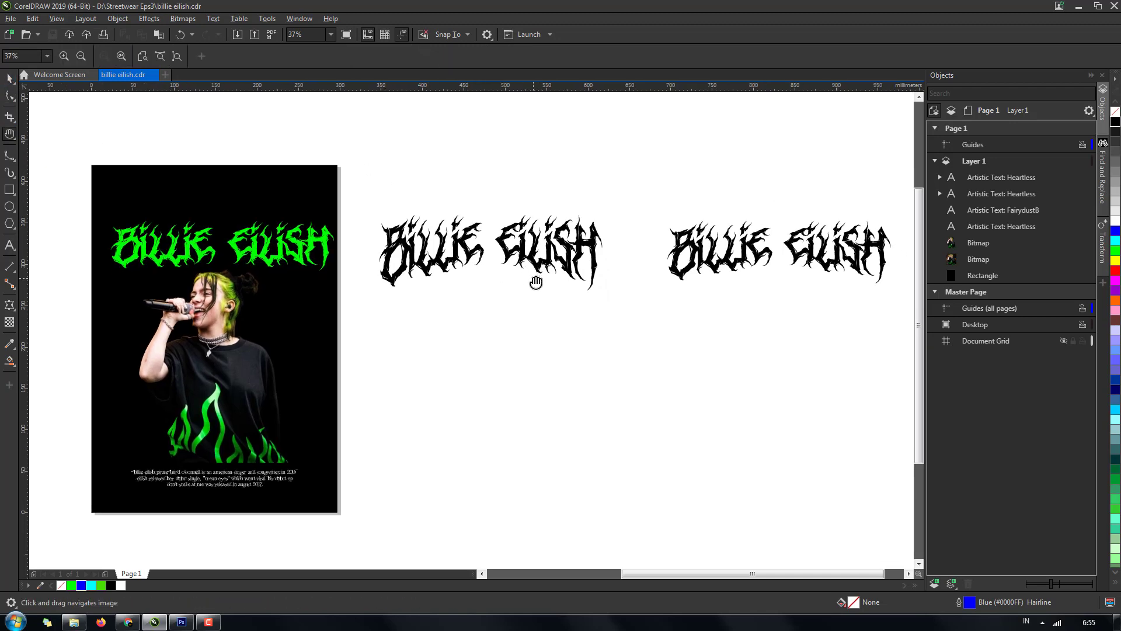
pyautogui.moveTo(365, 262); pyautogui.dragTo(383, 277)
pyautogui.moveTo(584, 286); pyautogui.dragTo(570, 279)
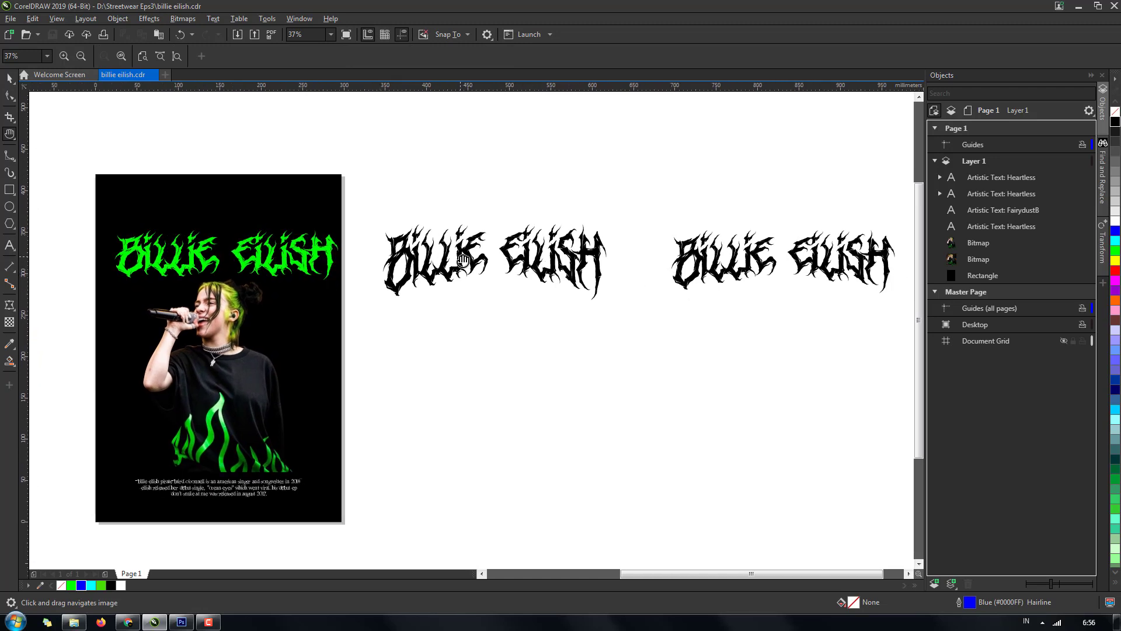
pyautogui.press('space')
pyautogui.scroll(4, 415, 266)
pyautogui.scroll(-4, 399, 236)
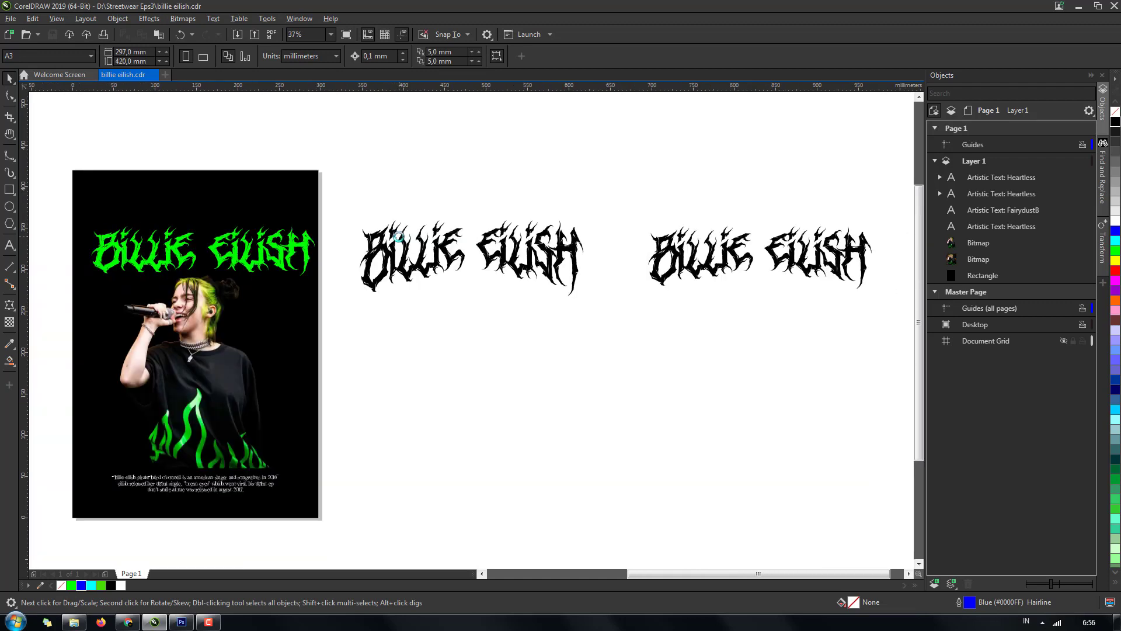
pyautogui.press('space')
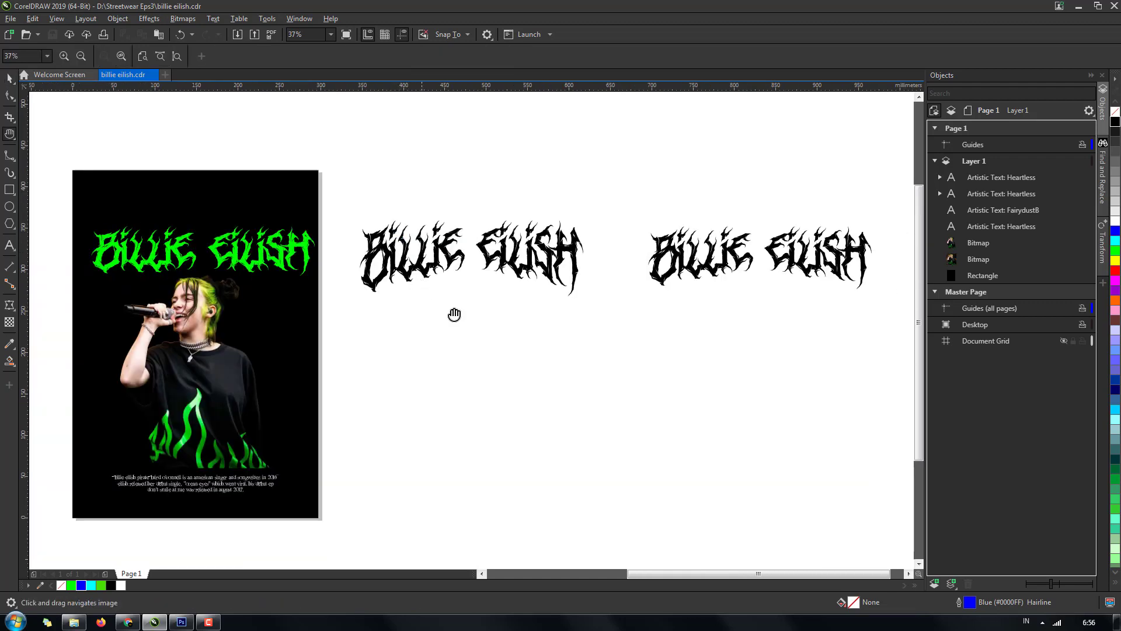
pyautogui.moveTo(533, 358); pyautogui.dragTo(530, 280)
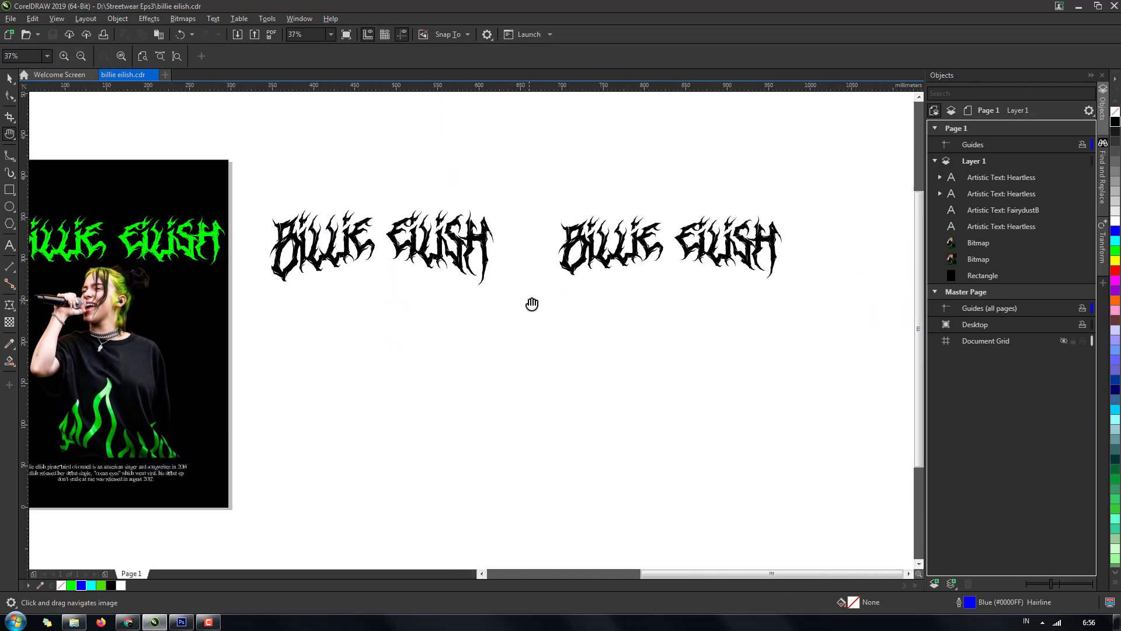
pyautogui.moveTo(445, 283); pyautogui.dragTo(574, 292)
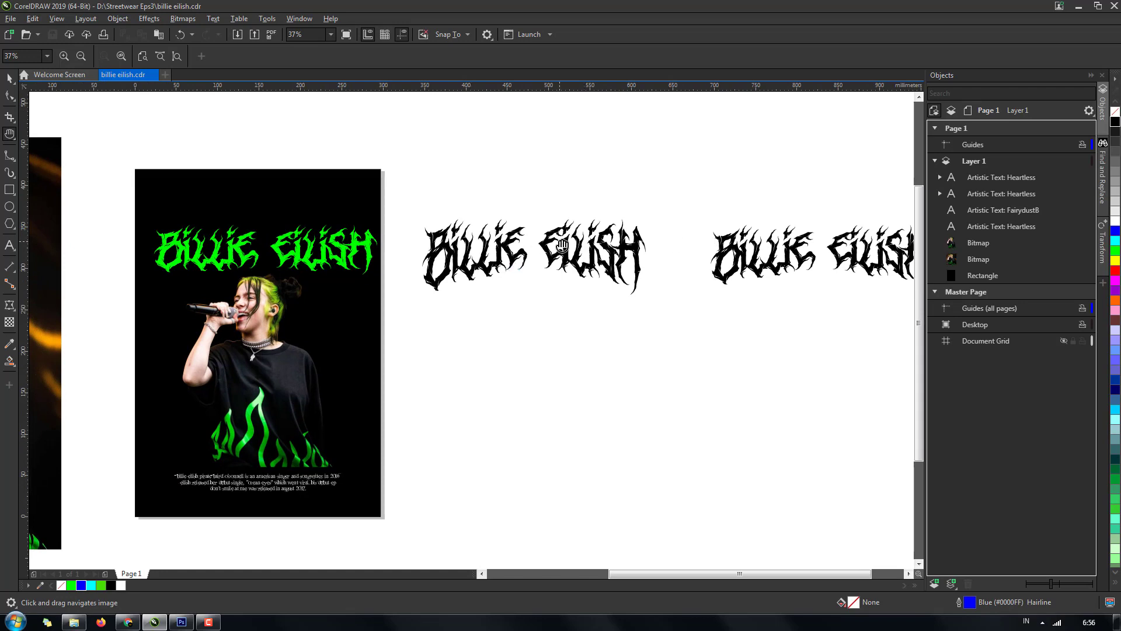
pyautogui.press('space')
pyautogui.scroll(2, 558, 251)
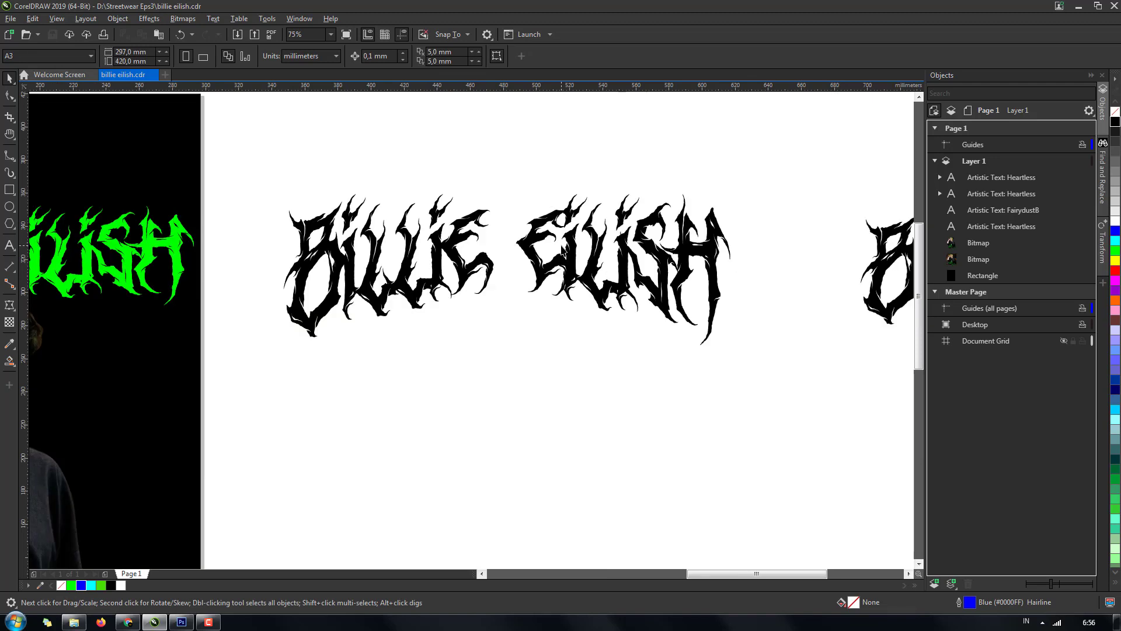
pyautogui.scroll(-2, 468, 263)
pyautogui.click(517, 263)
pyautogui.click(438, 318)
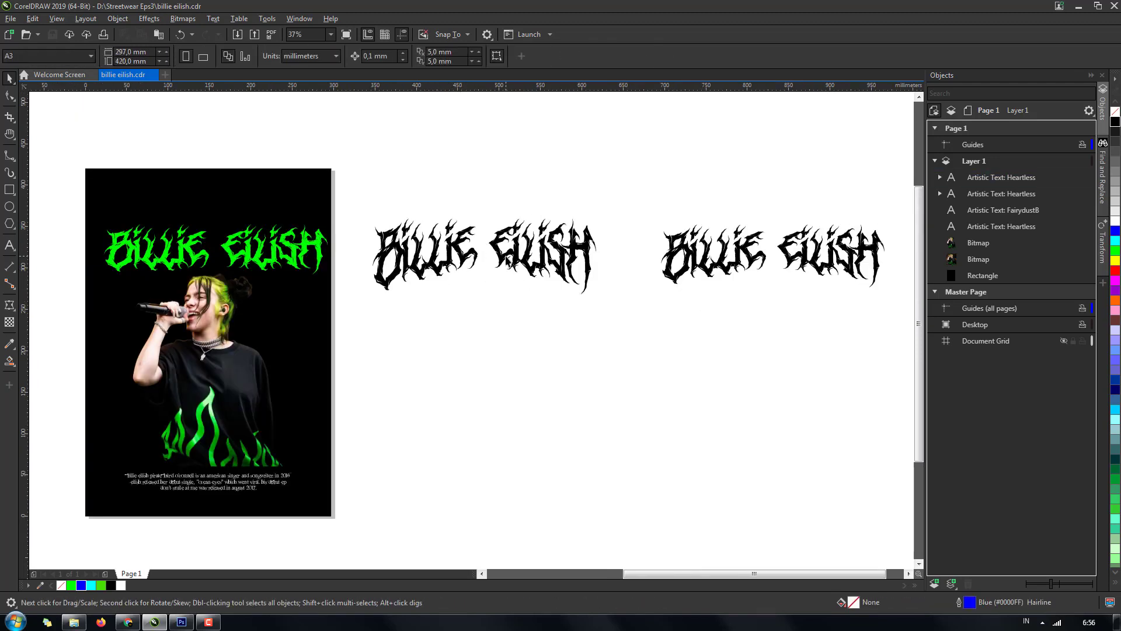
pyautogui.click(531, 295)
pyautogui.click(416, 416)
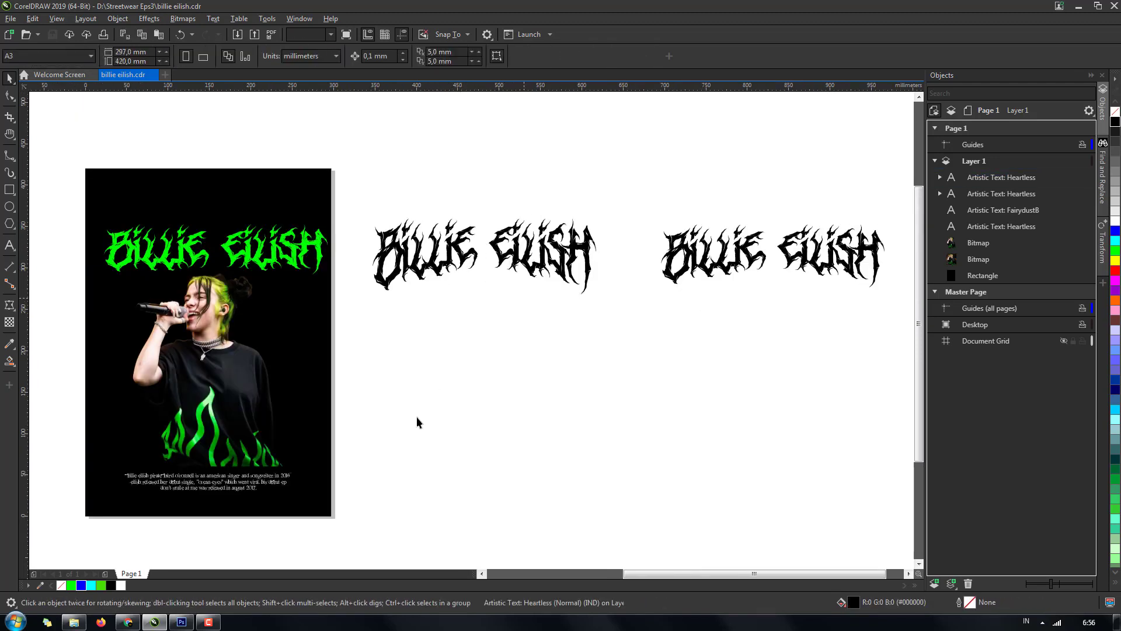
pyautogui.click(510, 257)
pyautogui.click(513, 328)
pyautogui.click(516, 263)
pyautogui.click(415, 294)
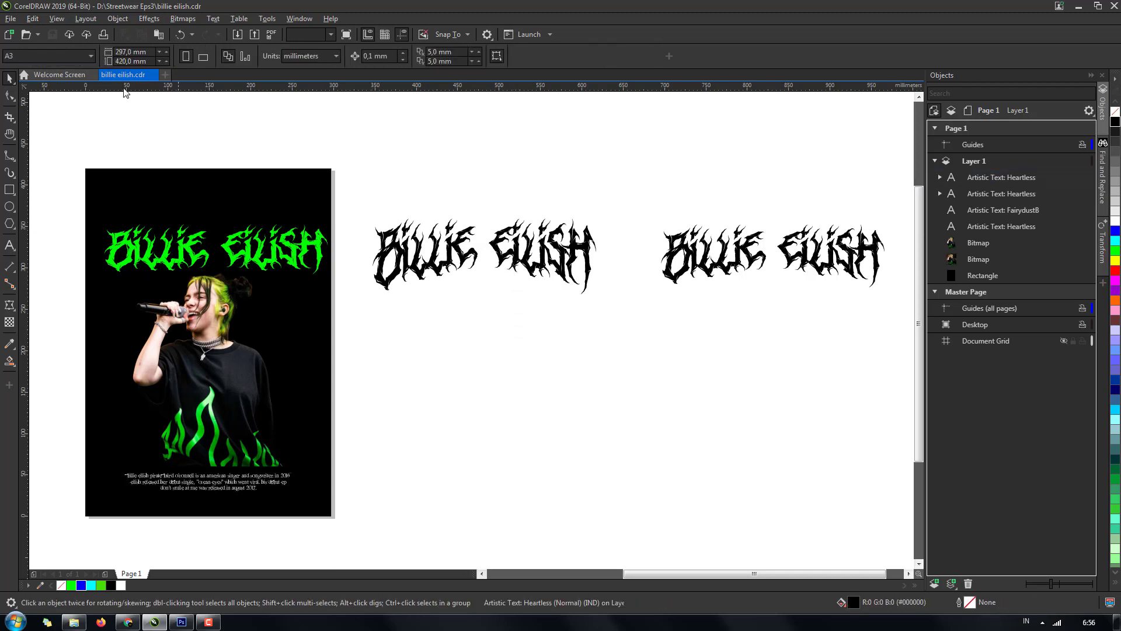
pyautogui.click(421, 278)
pyautogui.click(262, 153)
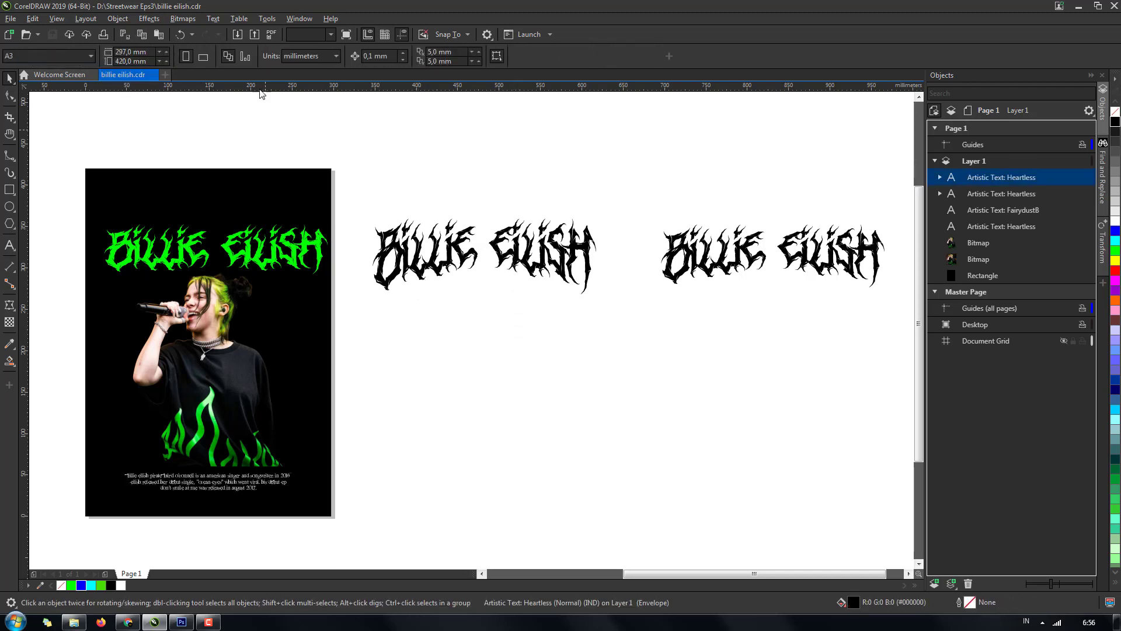
# - Change the document units to pixels and check the size of the warped black lettering nearest the poster
pyautogui.click(289, 58)
pyautogui.click(293, 117)
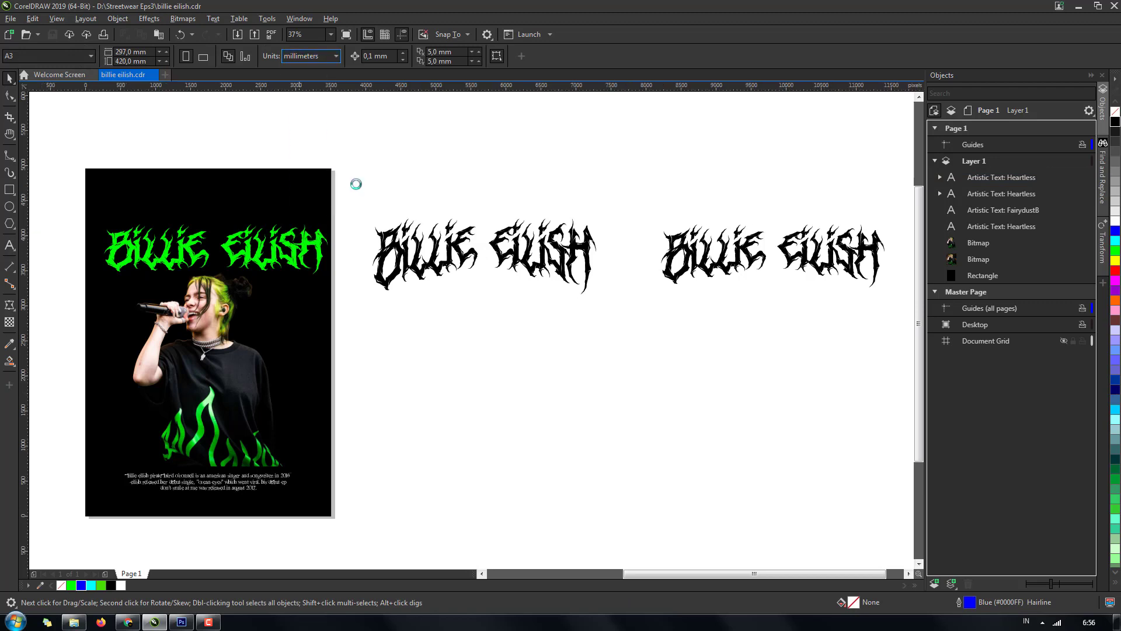
pyautogui.click(416, 248)
pyautogui.click(429, 175)
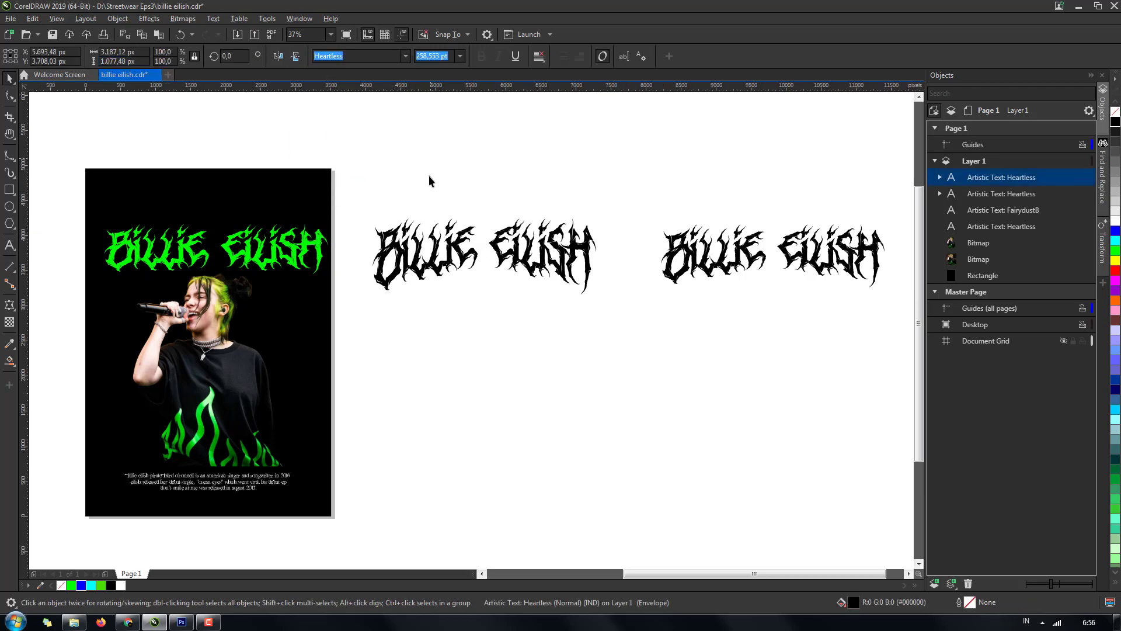
pyautogui.click(447, 239)
pyautogui.press('Escape')
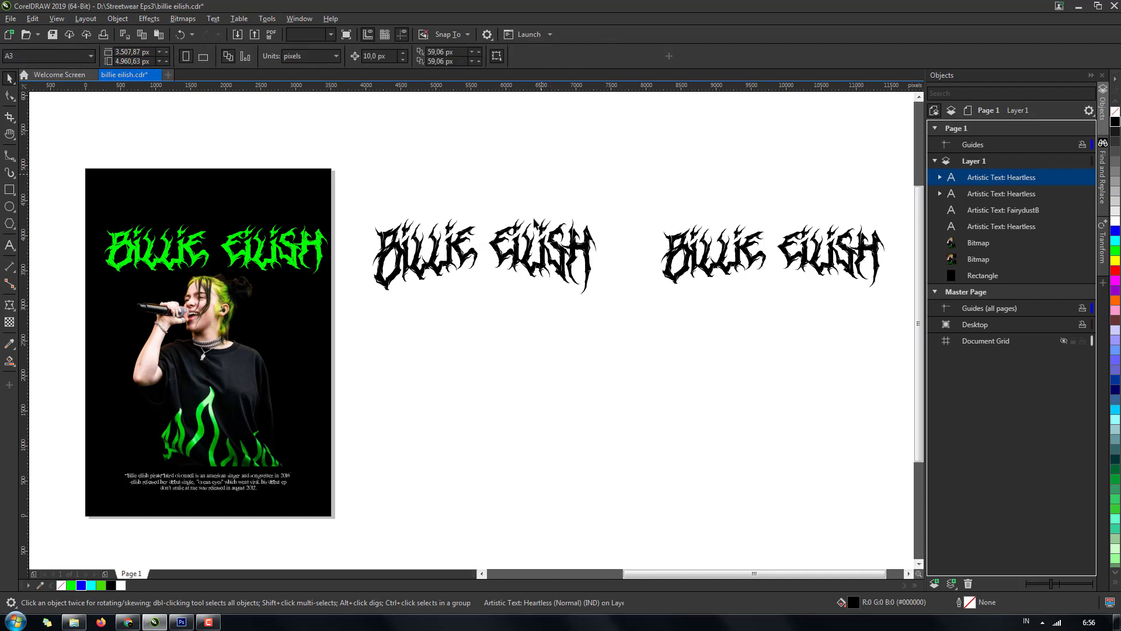
# - Start a PNG export of the warped black lettering beside the poster into a new folder named tutorial inside Streetwear Eps3
pyautogui.scroll(2, 505, 273)
pyautogui.click(506, 273)
pyautogui.scroll(-2, 506, 273)
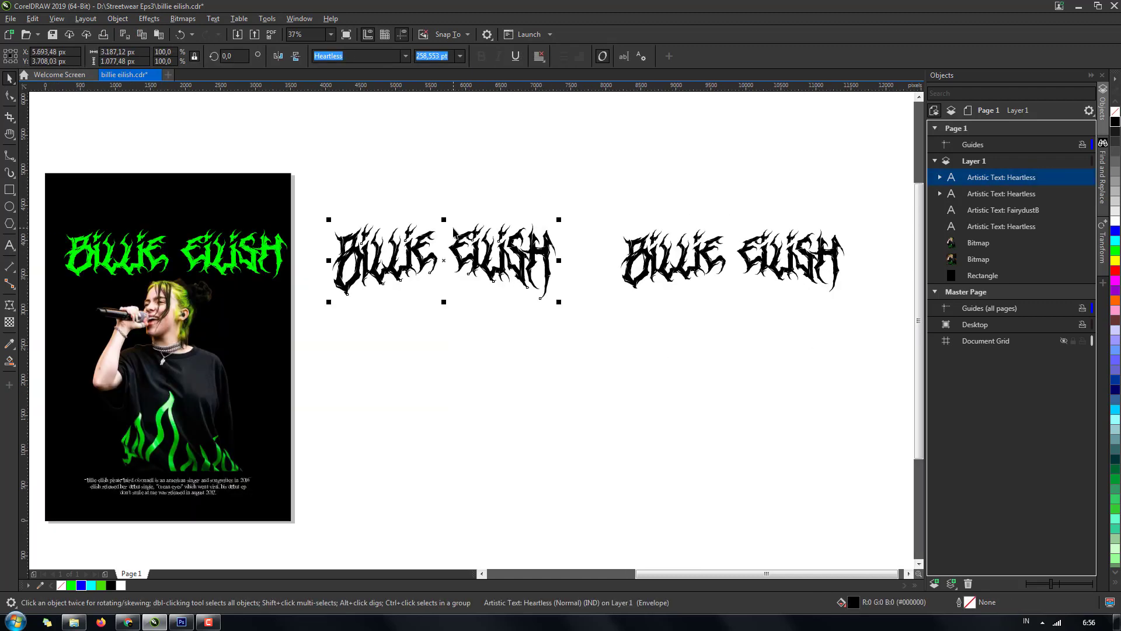
pyautogui.hotkey('ctrl', 'e')
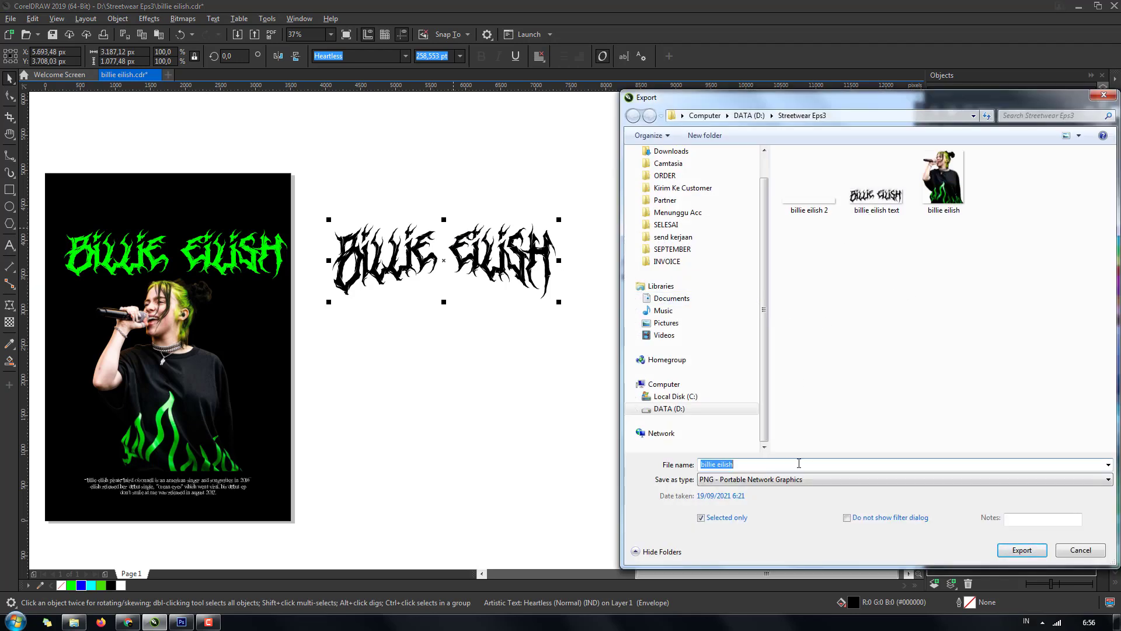
pyautogui.click(704, 136)
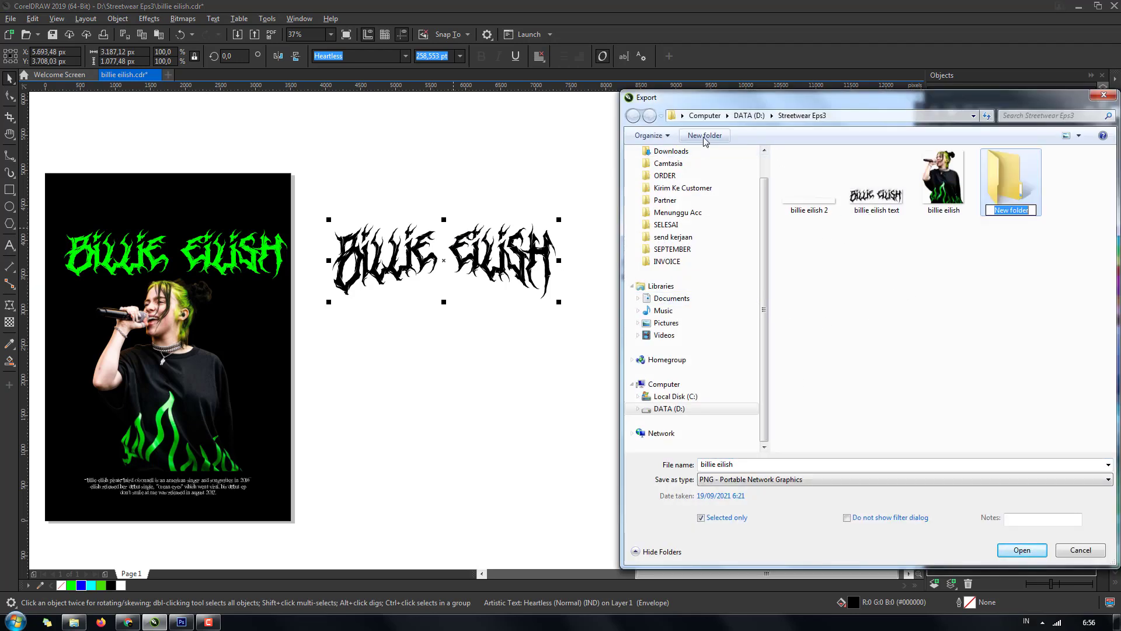
pyautogui.write('tutorial')
pyautogui.press('Return')
pyautogui.press('Return')
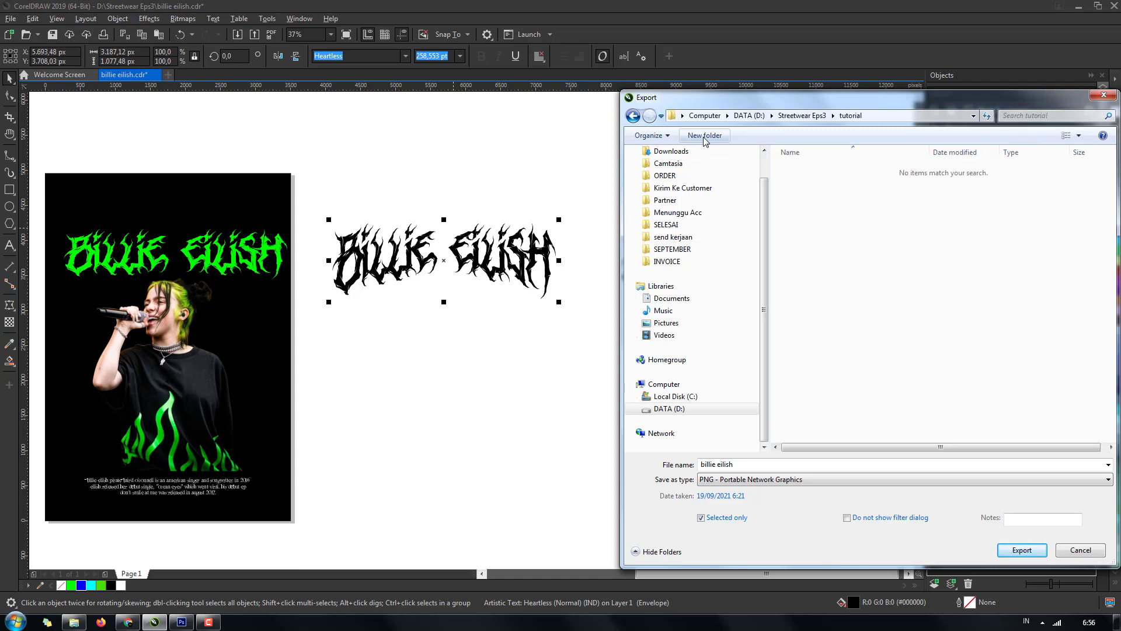
# - Name the lettering's file billie eilish text 1 and export it as a 24-bit RGB PNG with transparency
pyautogui.click(772, 465)
pyautogui.click(772, 465)
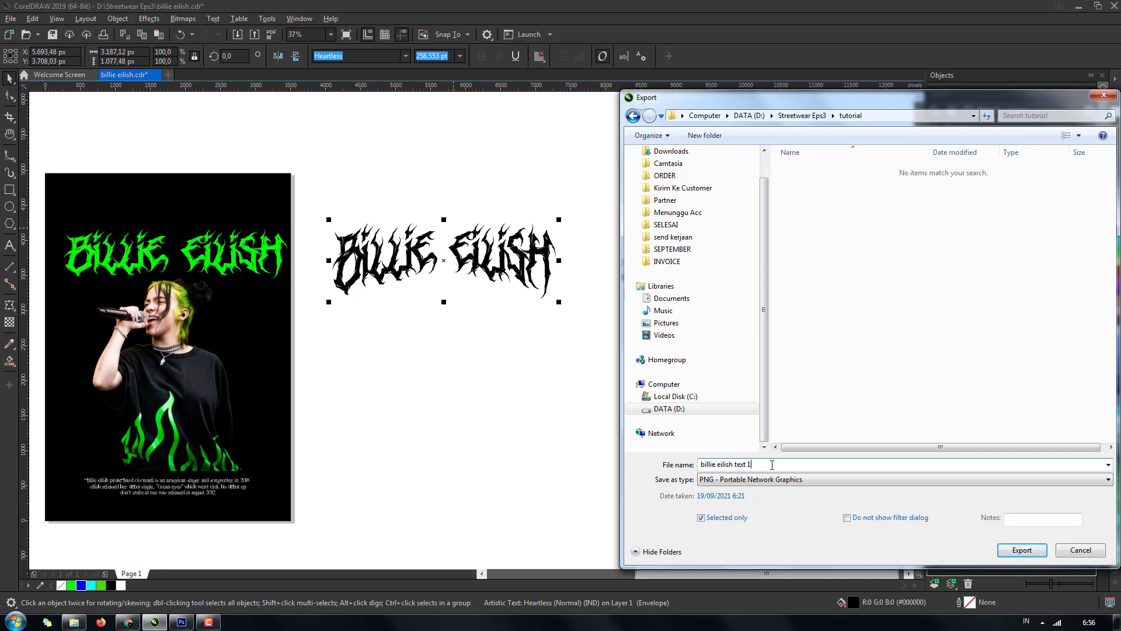
pyautogui.press('Return')
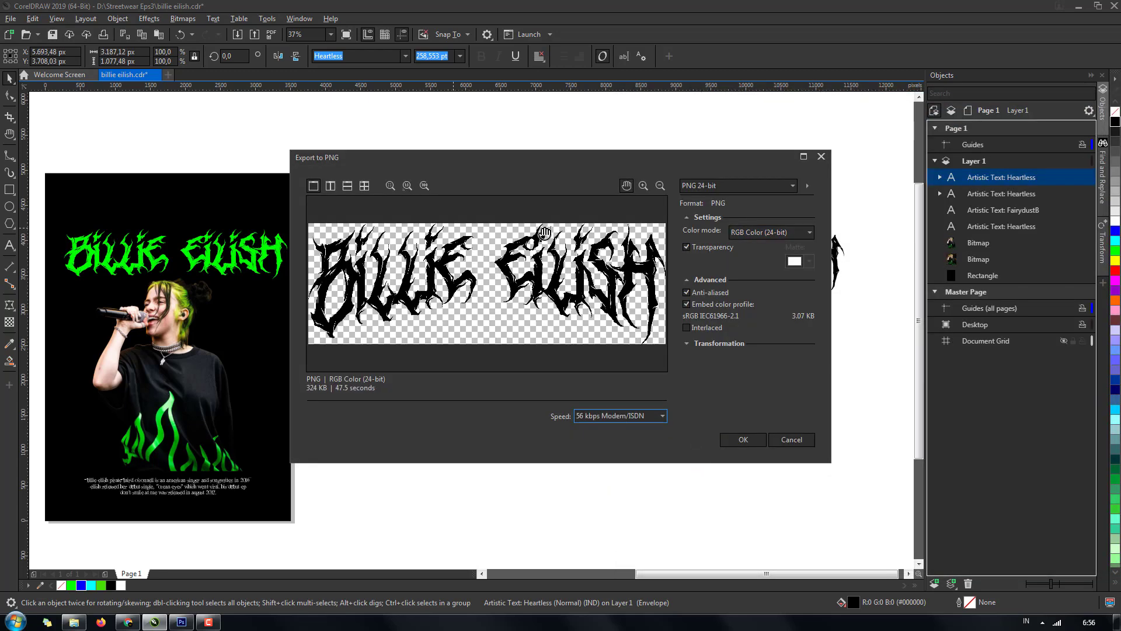
pyautogui.click(743, 440)
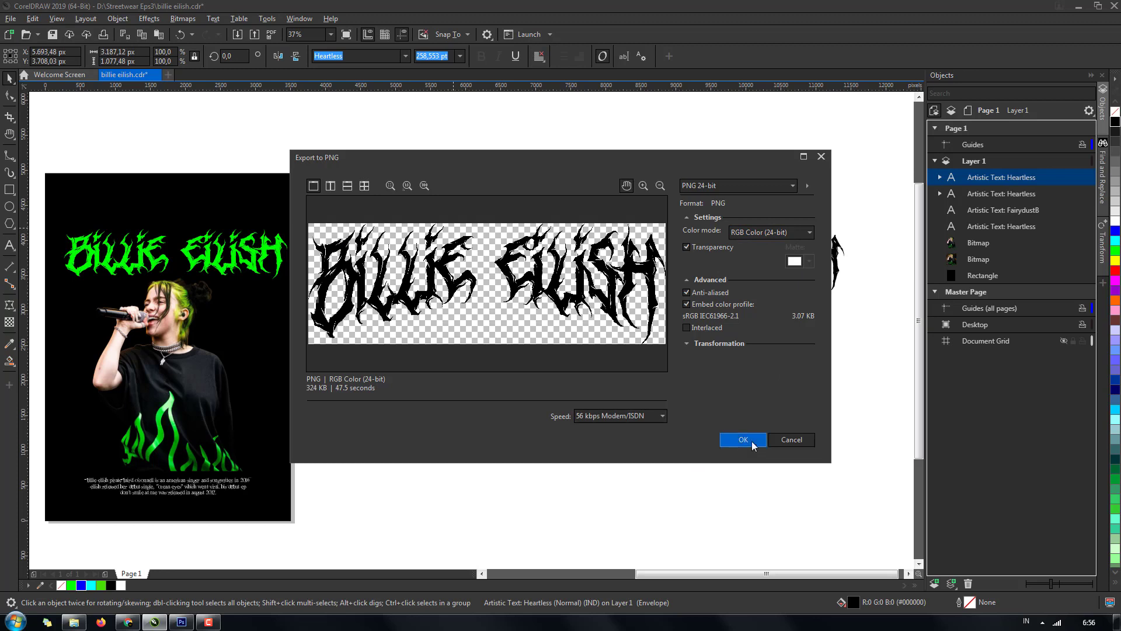
# - Export only the poster's cut-out singer photo as a transparent PNG named billie eilish obejek utama in the tutorial folder
pyautogui.press('h')
pyautogui.moveTo(556, 293); pyautogui.dragTo(648, 276)
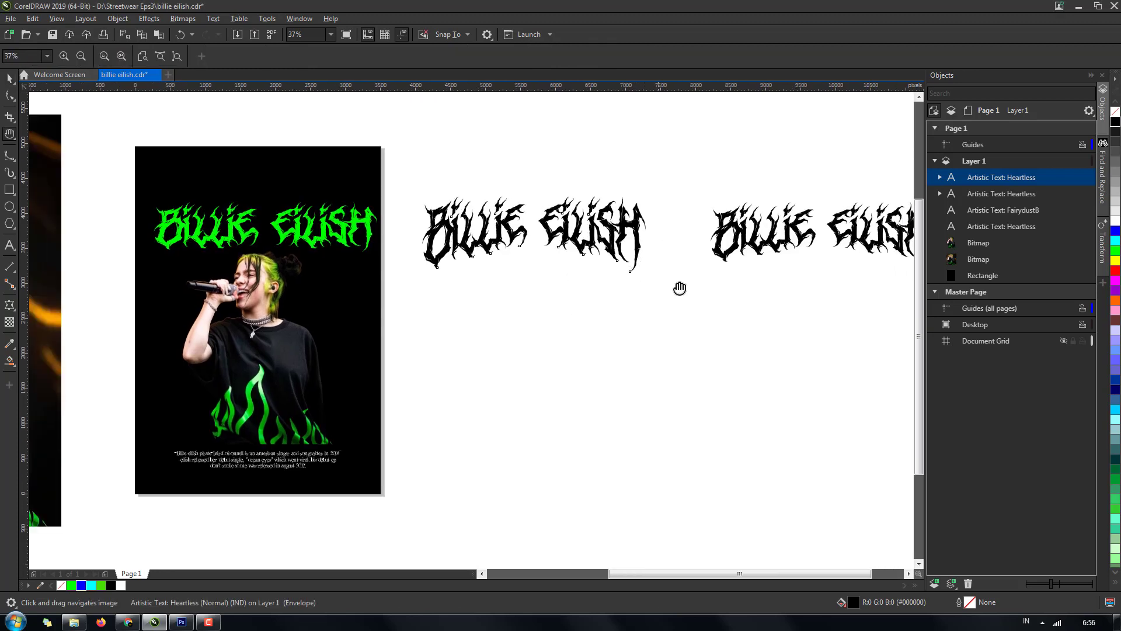
pyautogui.press('space')
pyautogui.click(661, 348)
pyautogui.press('space')
pyautogui.moveTo(471, 310); pyautogui.dragTo(613, 288)
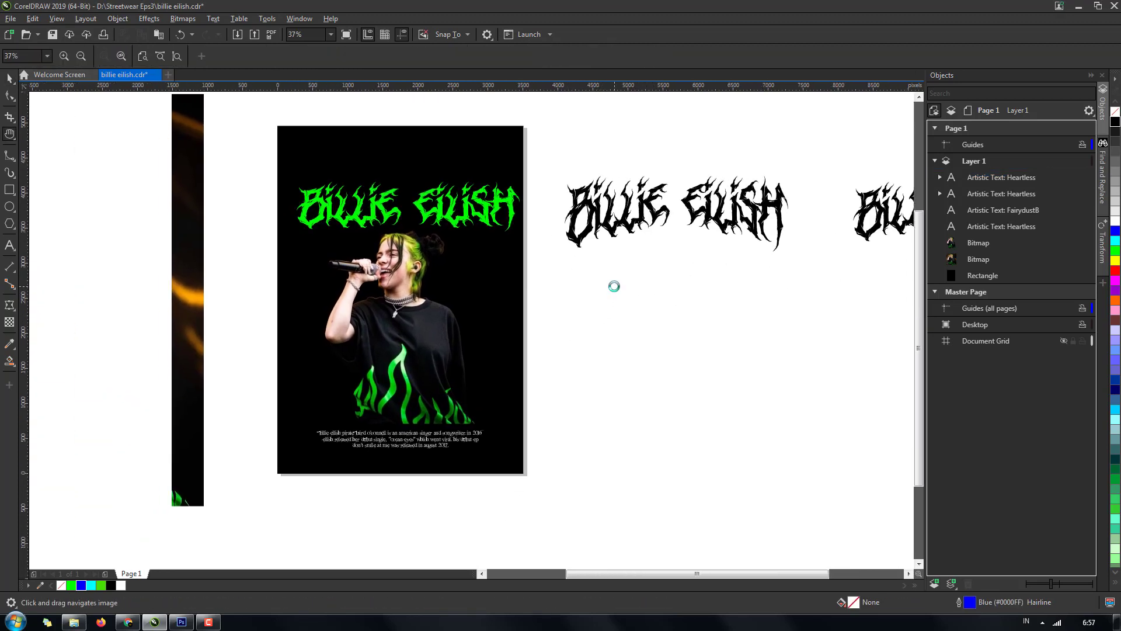
pyautogui.moveTo(509, 312); pyautogui.dragTo(580, 295)
pyautogui.press('space')
pyautogui.click(481, 281)
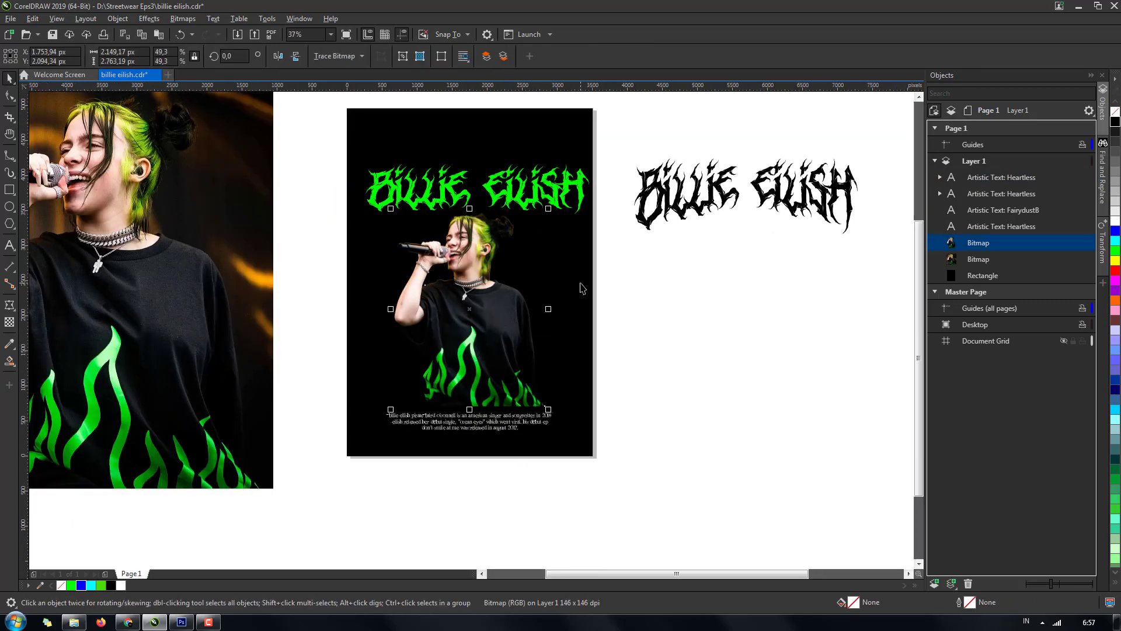
pyautogui.hotkey('ctrl', 'e')
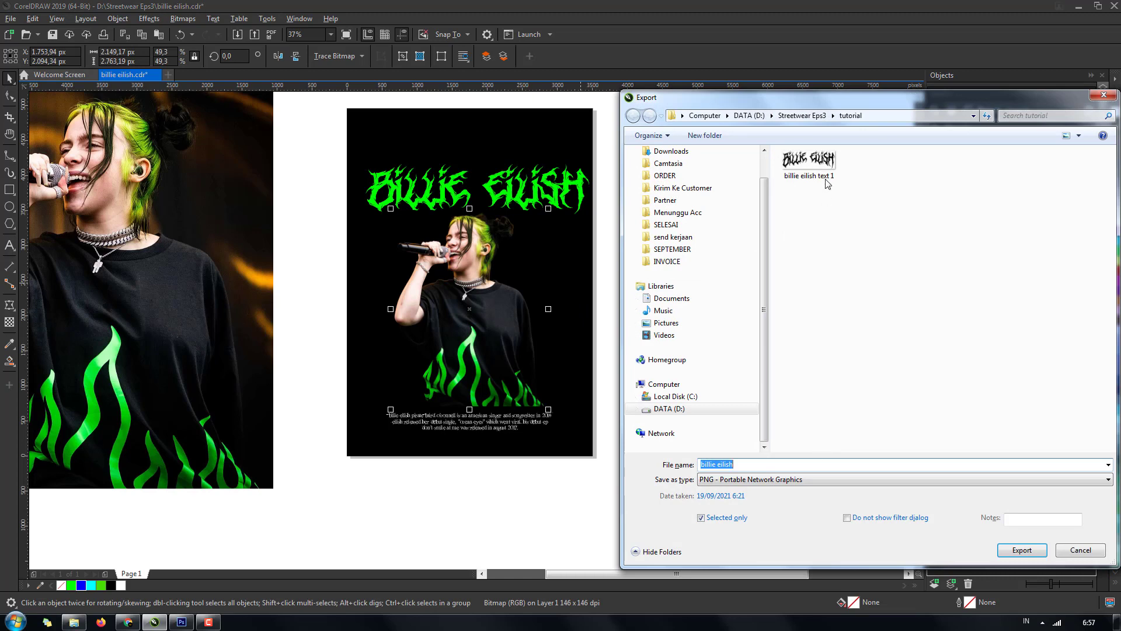
pyautogui.click(749, 467)
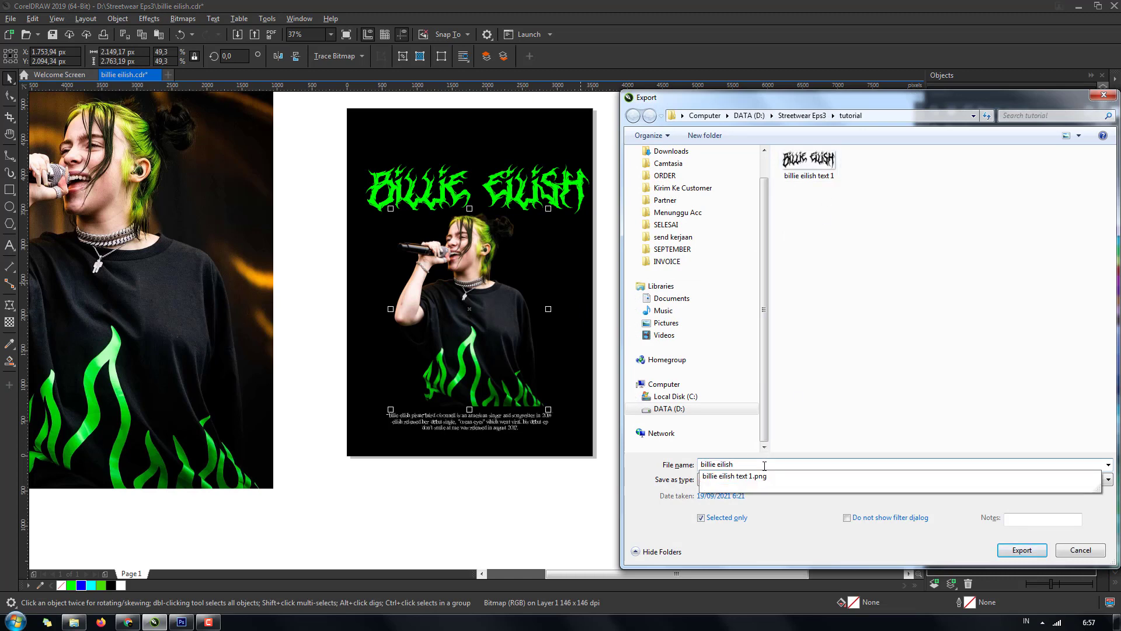
pyautogui.write('obejek utama')
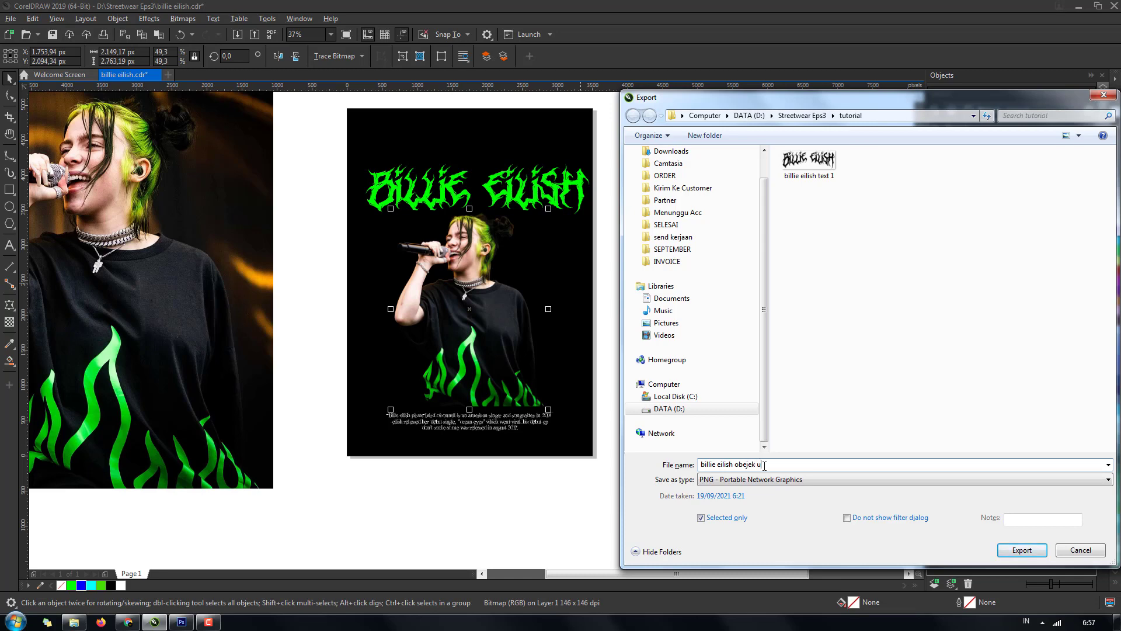
pyautogui.click(1019, 551)
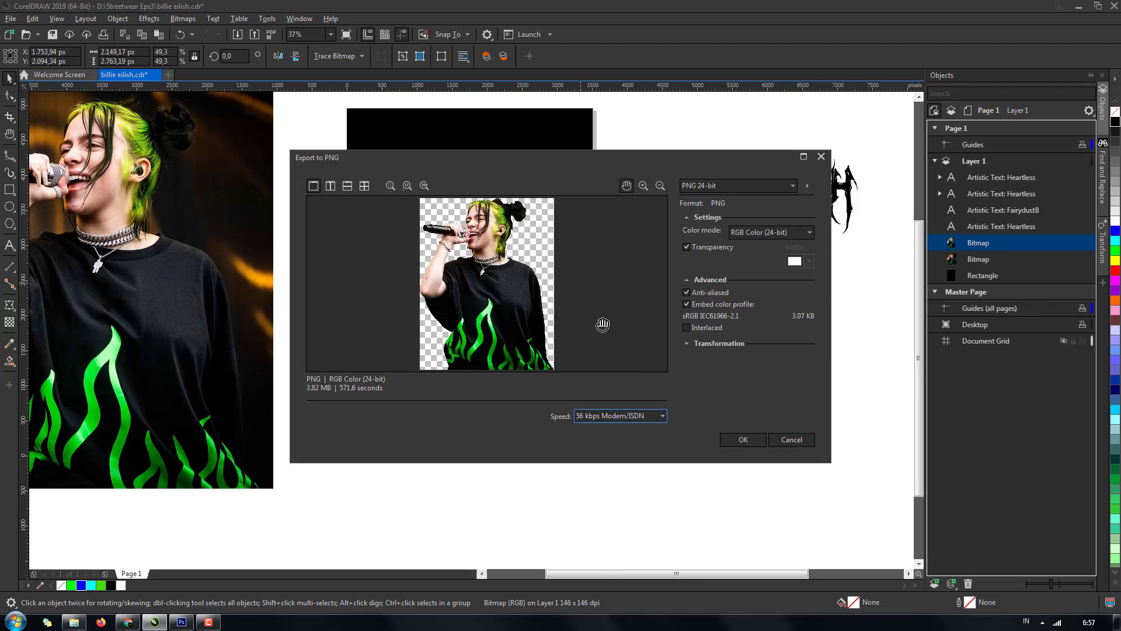
pyautogui.click(744, 439)
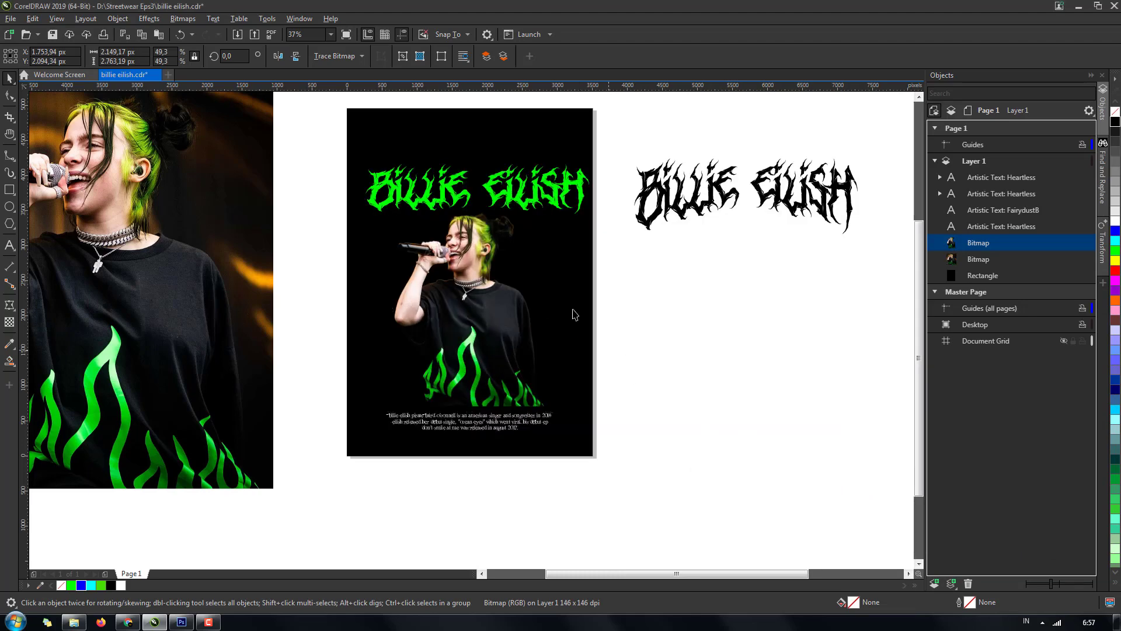
# - Examine the white FairydustB description text below the singer photo at close range
pyautogui.press('Escape')
pyautogui.scroll(-3, 570, 313)
pyautogui.scroll(5, 523, 377)
pyautogui.click(521, 376)
pyautogui.scroll(-3, 529, 420)
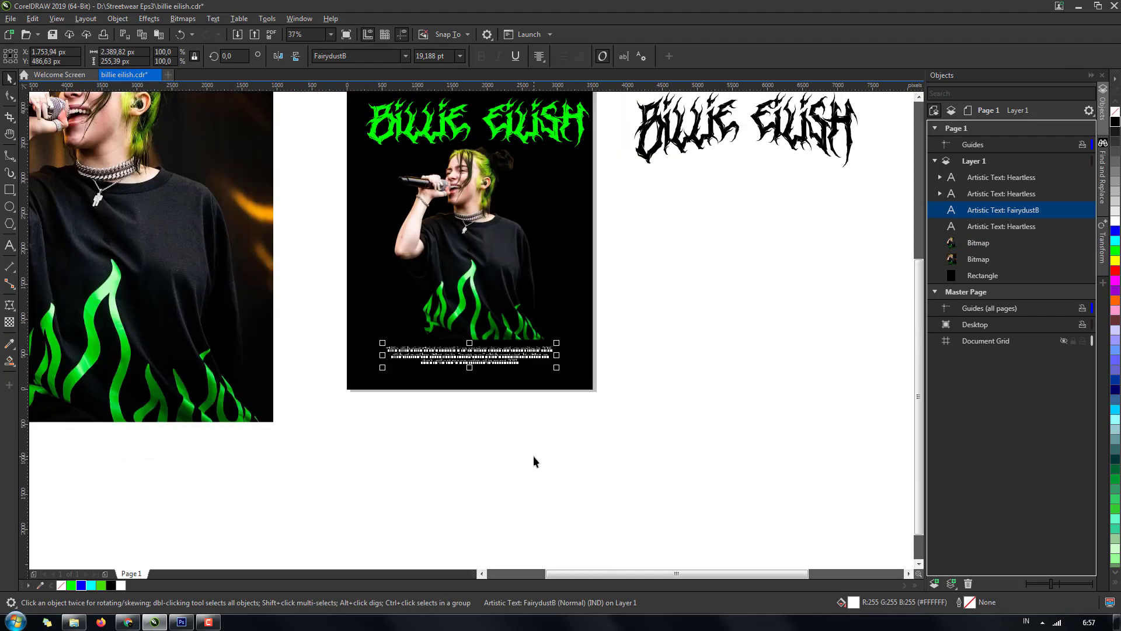
pyautogui.press('Escape')
pyautogui.scroll(5, 485, 380)
pyautogui.click(485, 380)
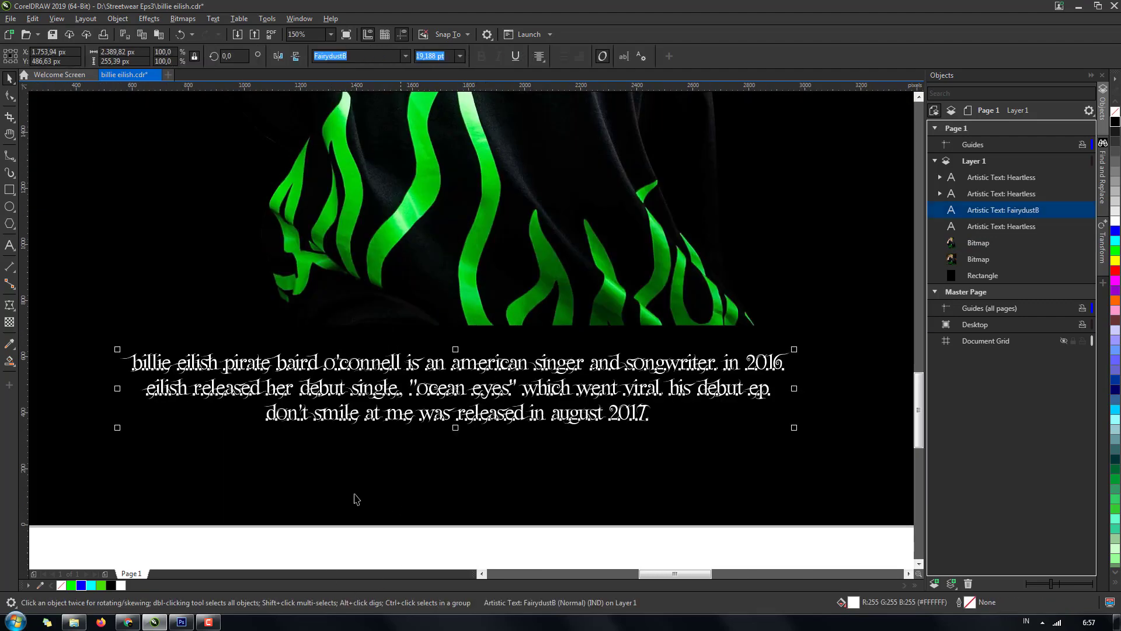
pyautogui.scroll(5, 376, 374)
pyautogui.scroll(-5, 432, 332)
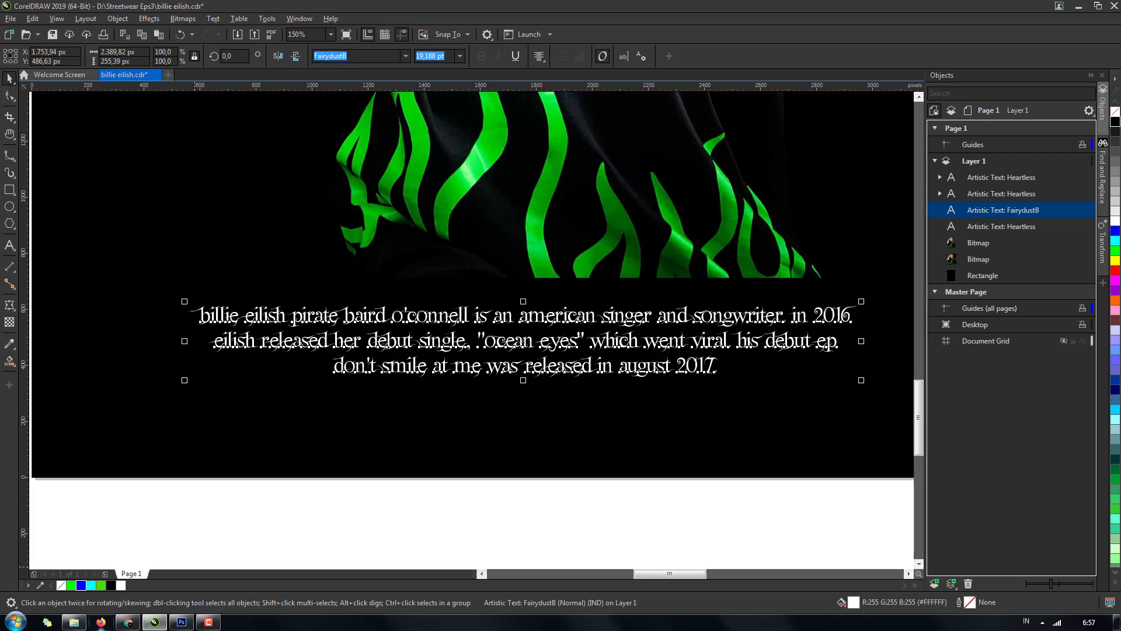
# - Switch to Chrome to look over the open dafont font pages, and return to CorelDRAW
pyautogui.click(128, 622)
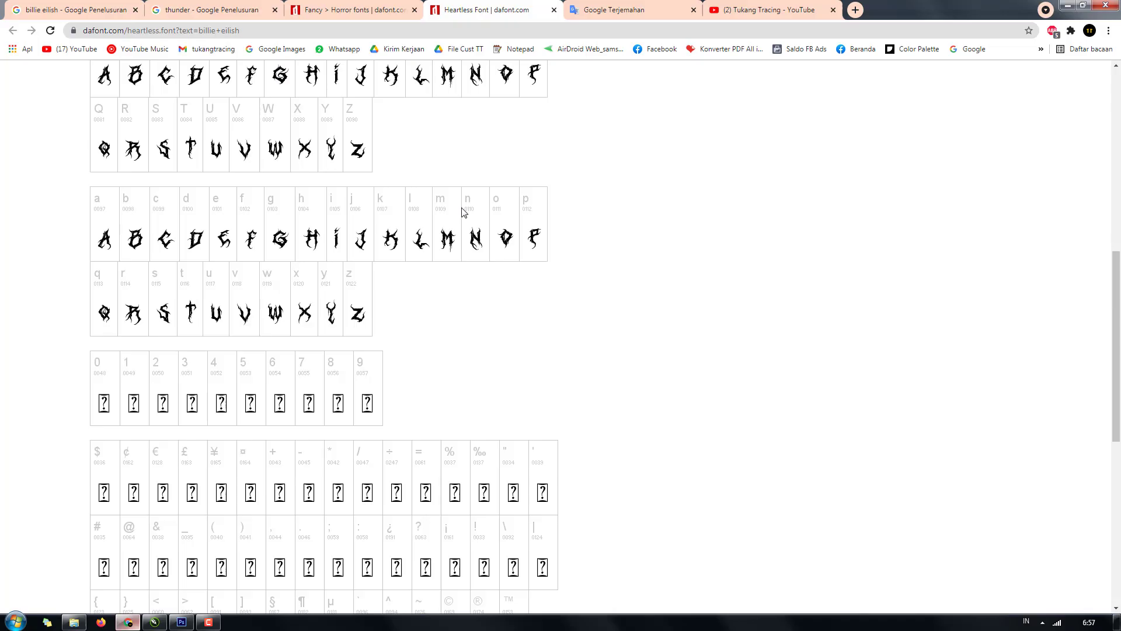
pyautogui.click(376, 5)
pyautogui.click(438, 16)
pyautogui.click(130, 622)
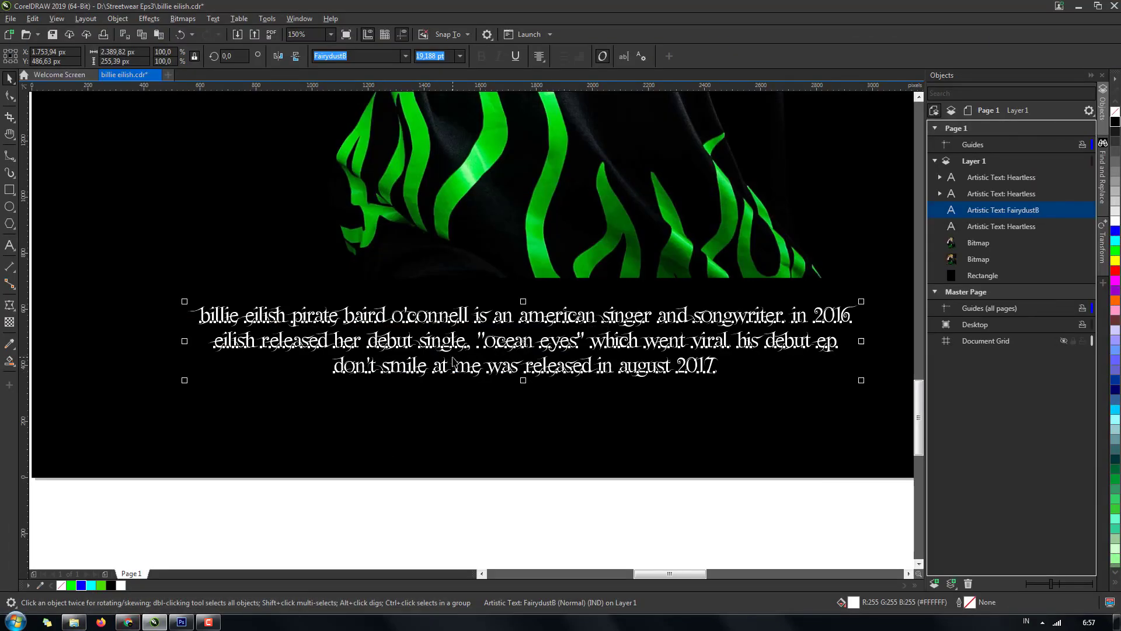
# - Export only the poster's white FairydustB description text as a PNG named billie eilish text 2 in the tutorial folder
pyautogui.scroll(-2, 454, 362)
pyautogui.scroll(-2, 453, 362)
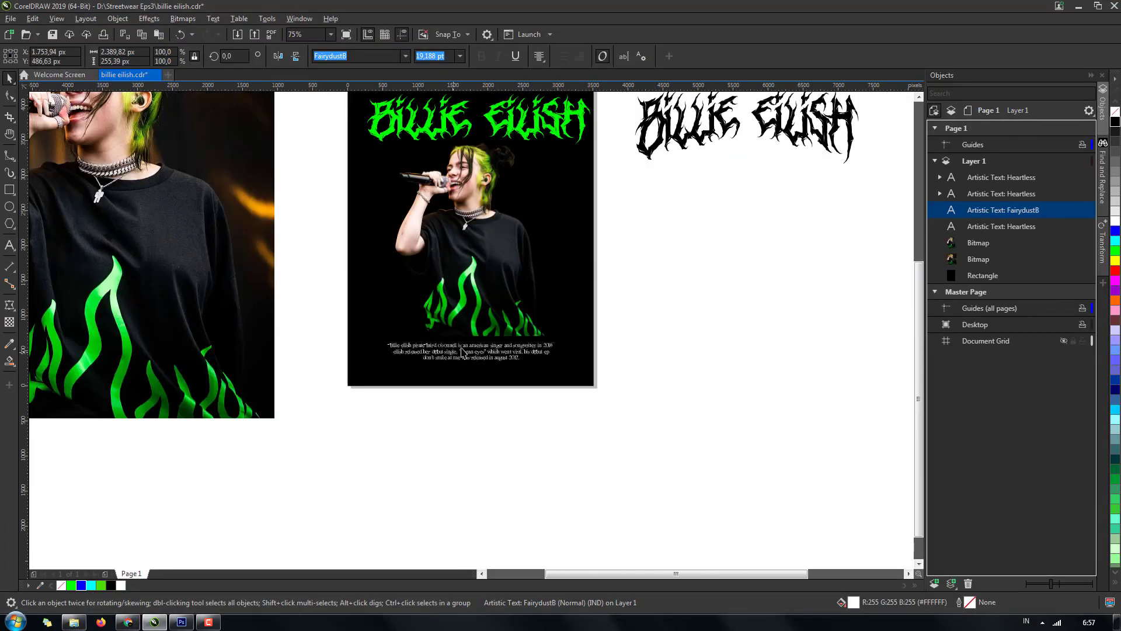
pyautogui.scroll(2, 489, 344)
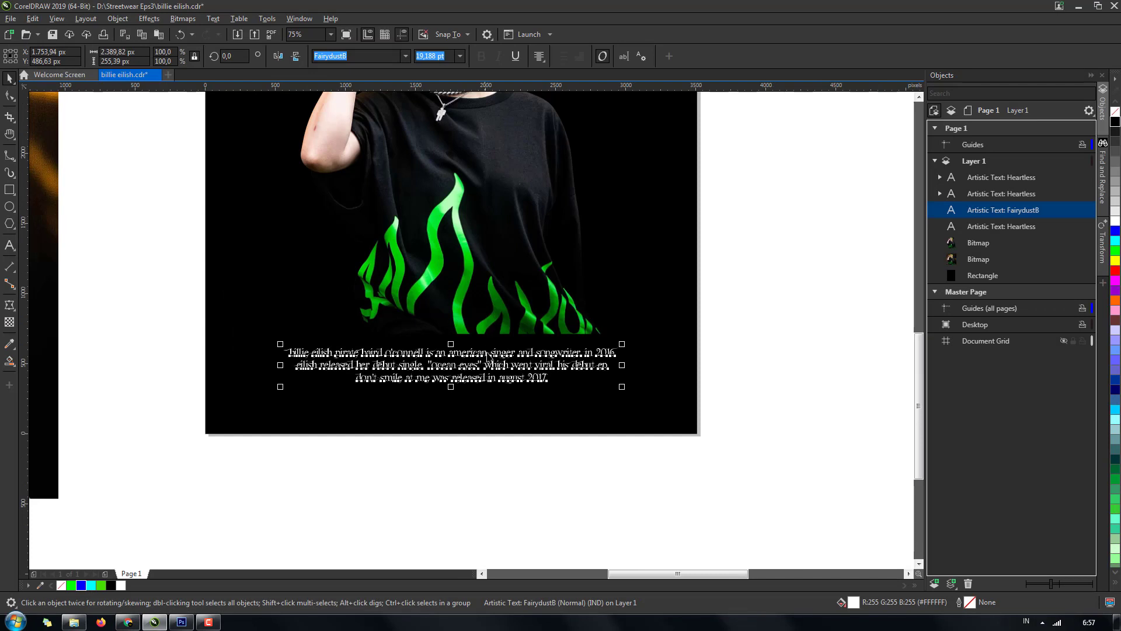
pyautogui.scroll(2, 488, 357)
pyautogui.scroll(-3, 498, 516)
pyautogui.scroll(1, 548, 454)
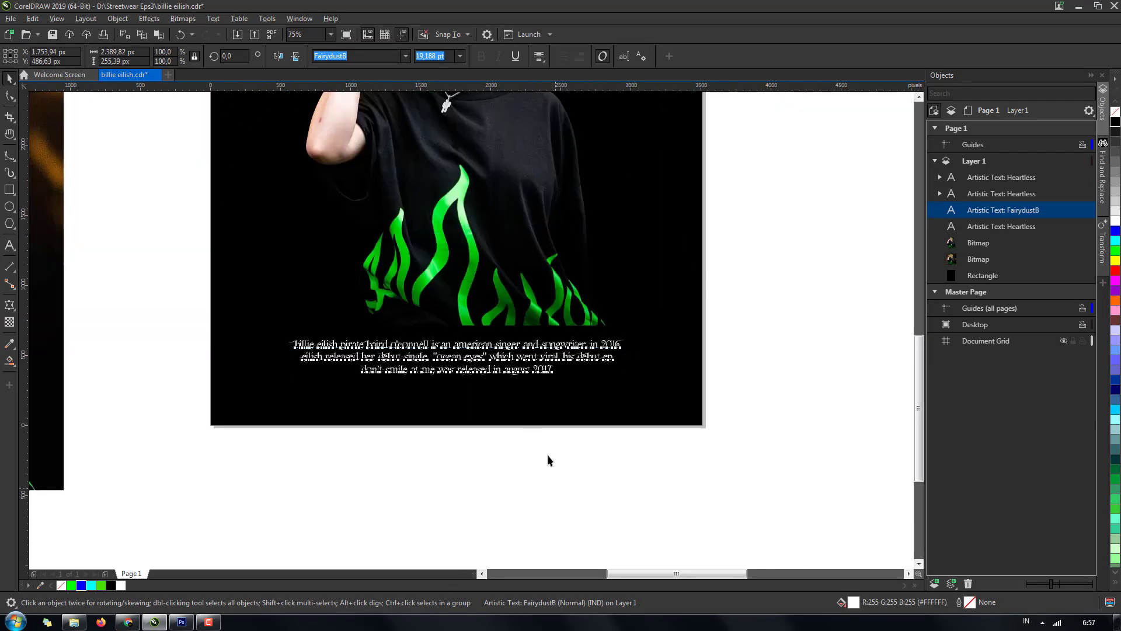
pyautogui.click(548, 460)
pyautogui.scroll(2, 492, 351)
pyautogui.click(510, 384)
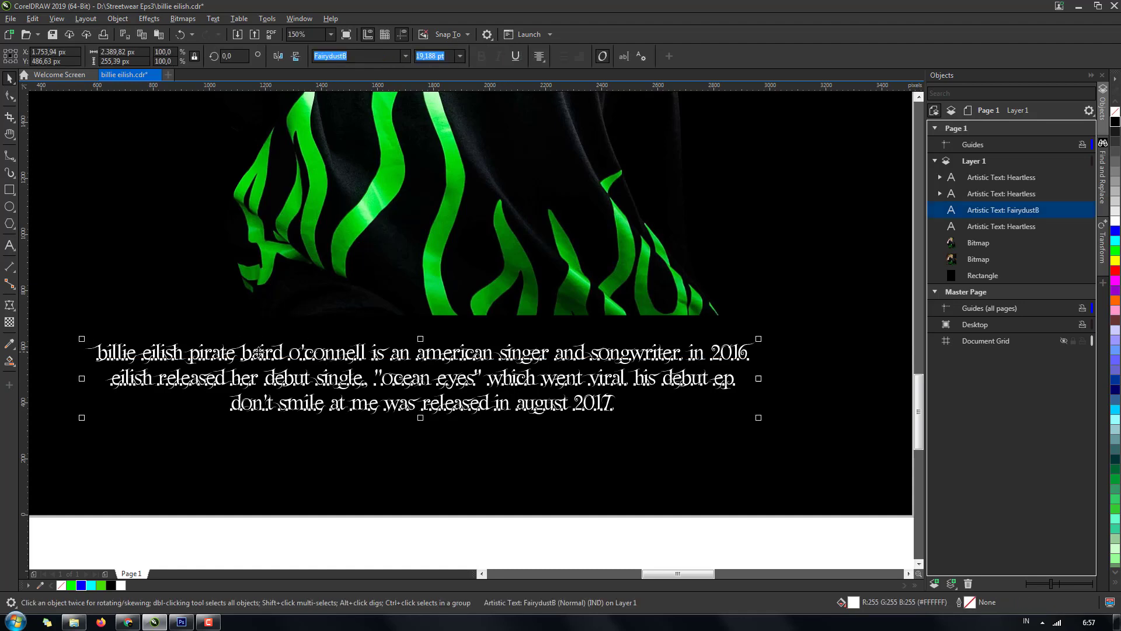
pyautogui.hotkey('ctrl', 'e')
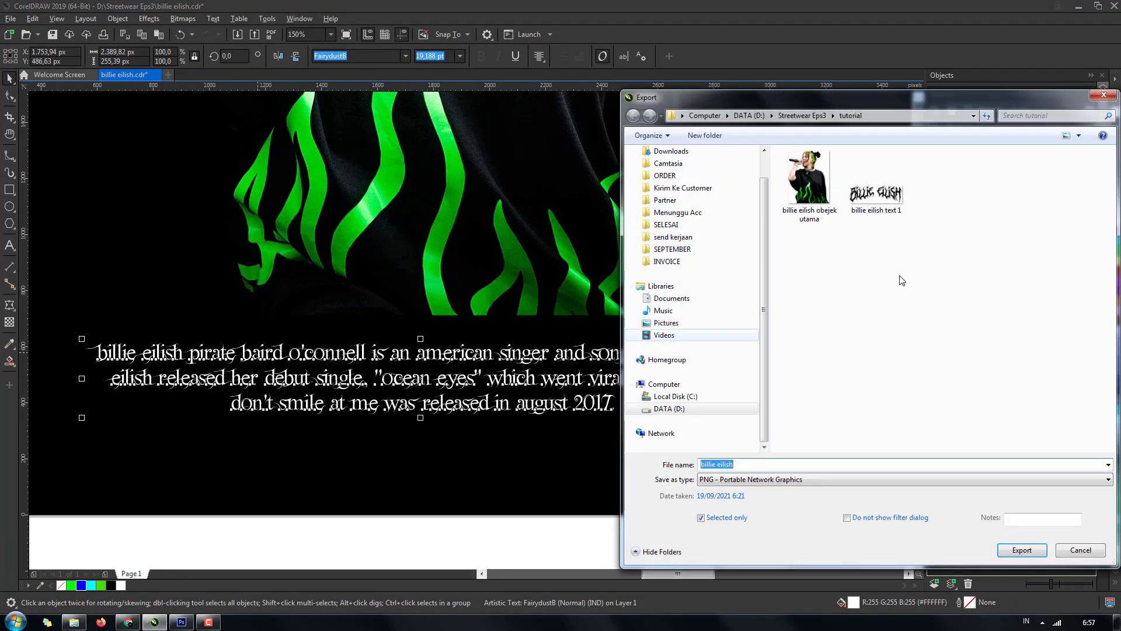
pyautogui.click(877, 198)
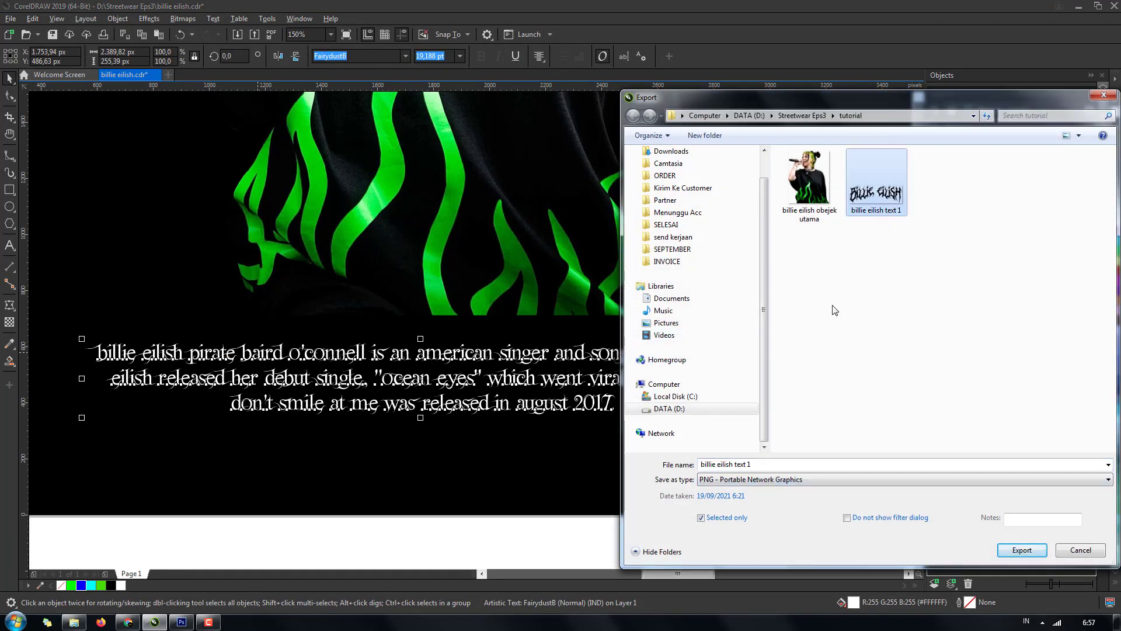
pyautogui.click(769, 466)
pyautogui.press('Return')
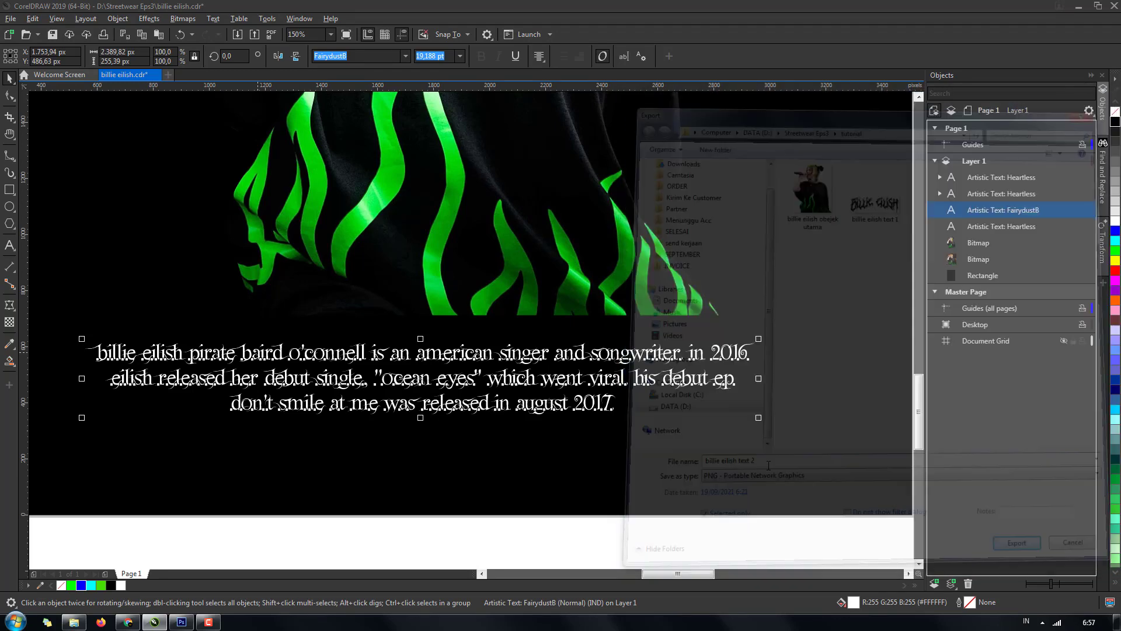
pyautogui.click(742, 440)
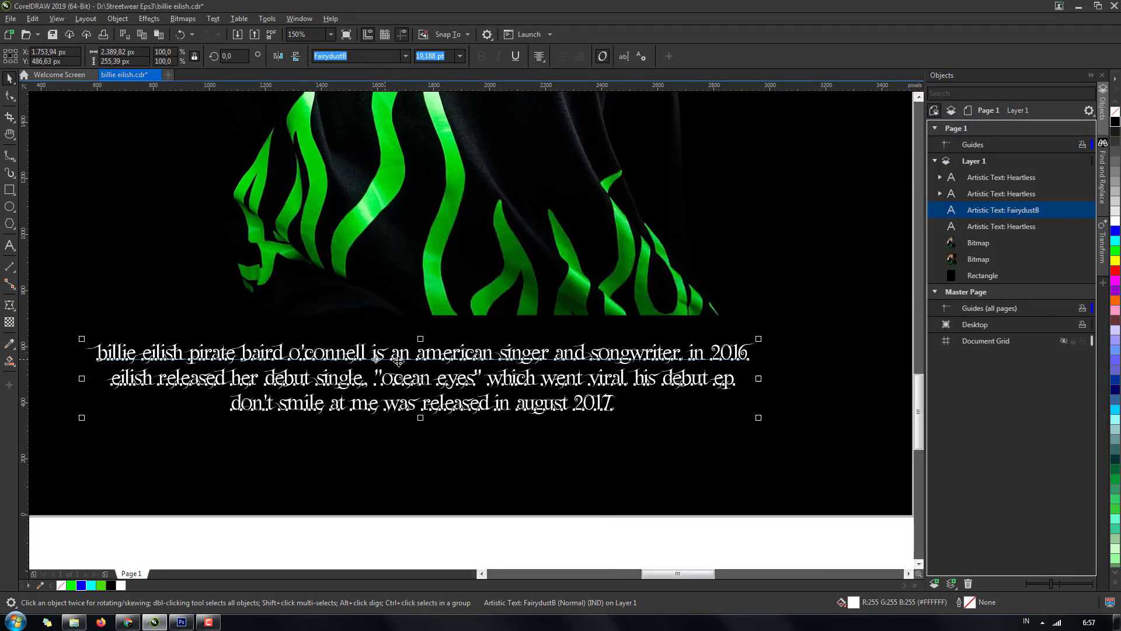
# - Save the billie eilish.cdr poster document with its existing name
pyautogui.scroll(-1, 423, 362)
pyautogui.hotkey('ctrl', 's')
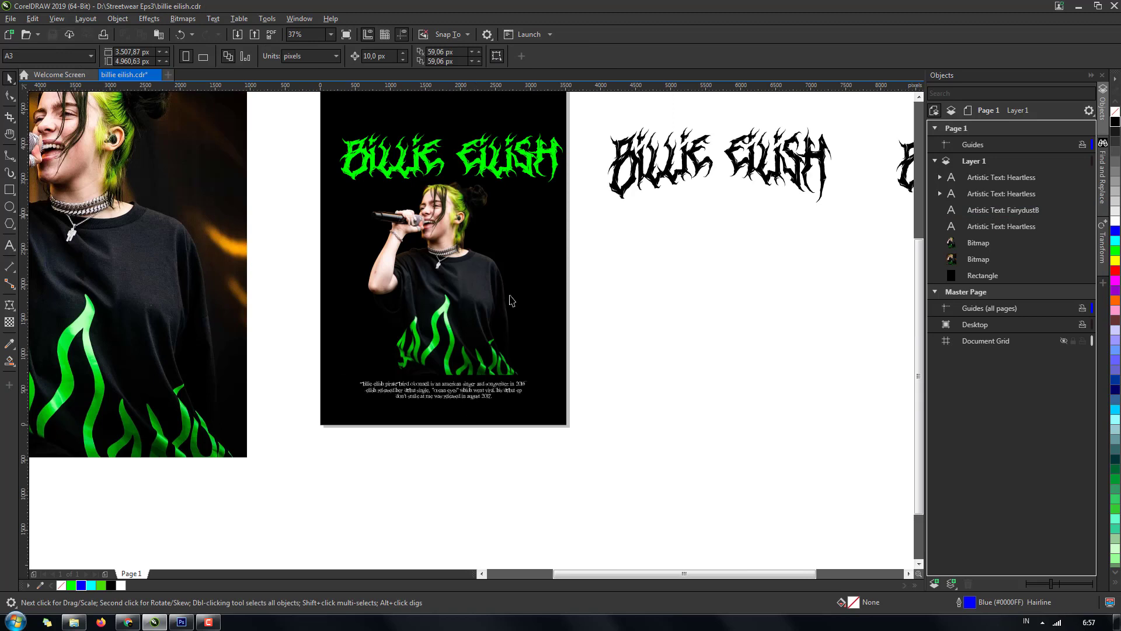
pyautogui.scroll(-2, 549, 294)
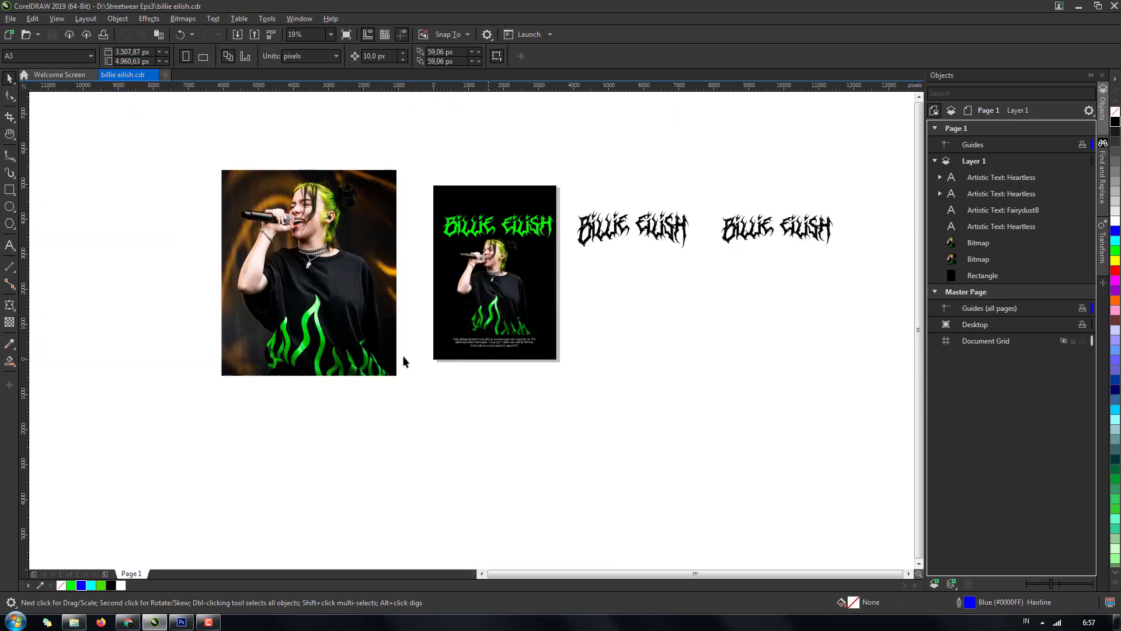
# - Switch to Photoshop and look over the finished green Billie Eilish poster up close and as a whole
pyautogui.click(181, 622)
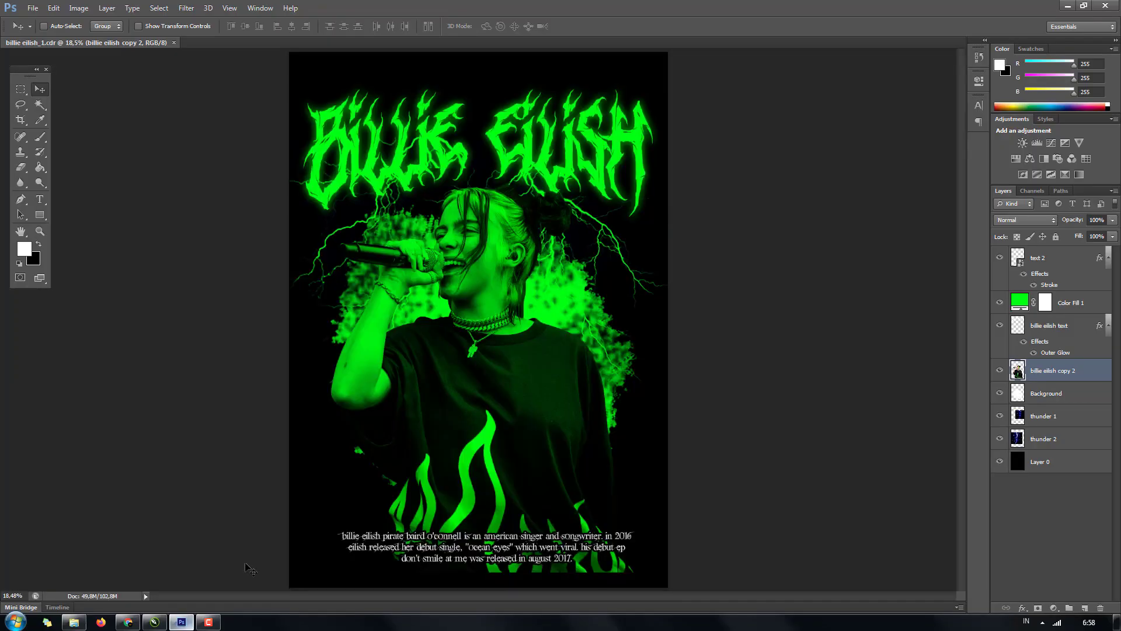
pyautogui.scroll(5, 617, 245)
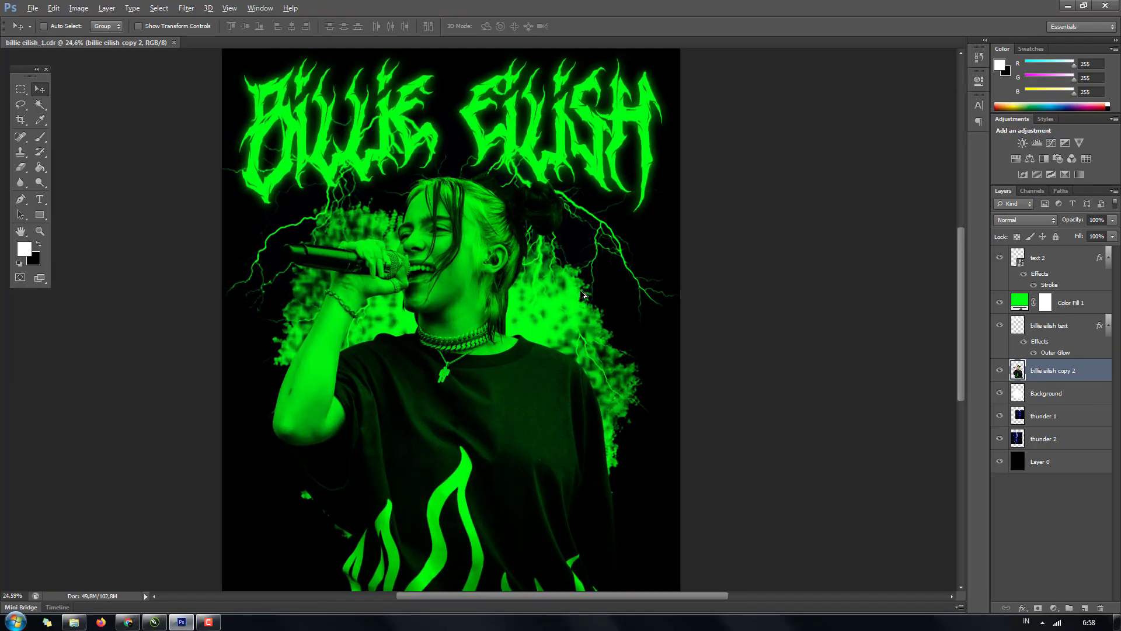
pyautogui.scroll(-2, 505, 255)
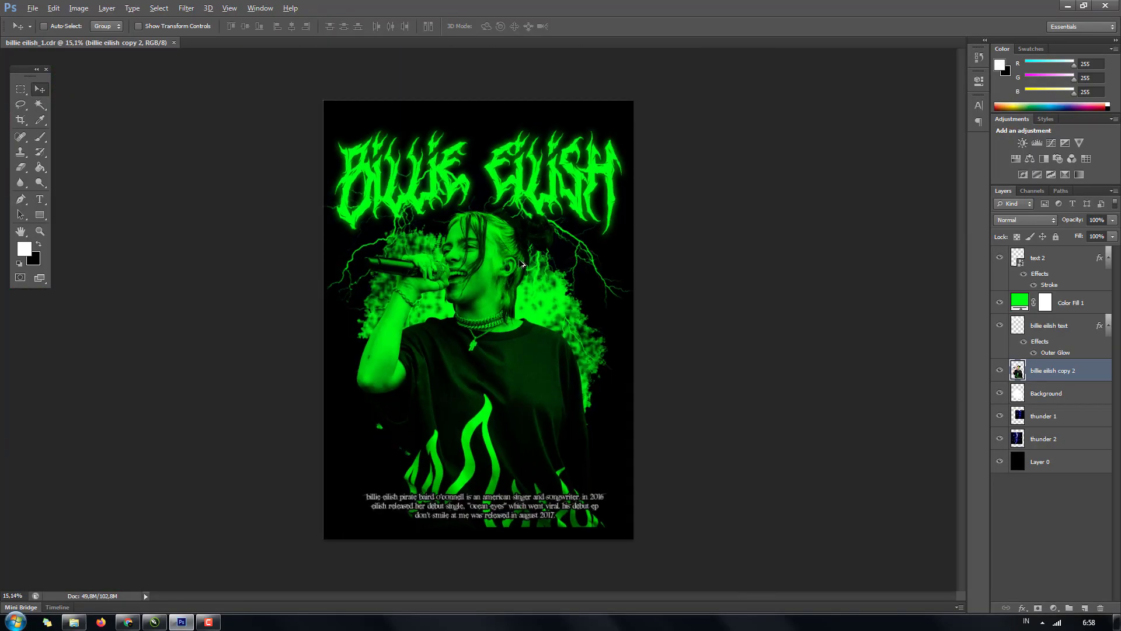
pyautogui.scroll(3, 492, 302)
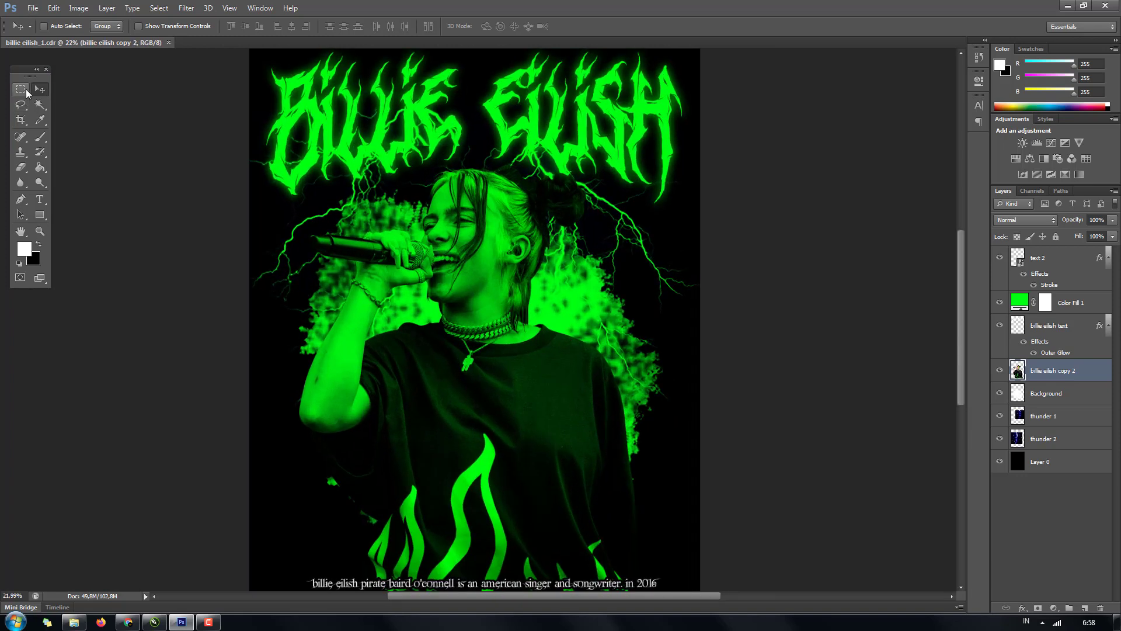
pyautogui.scroll(-2, 495, 262)
pyautogui.press('alt')
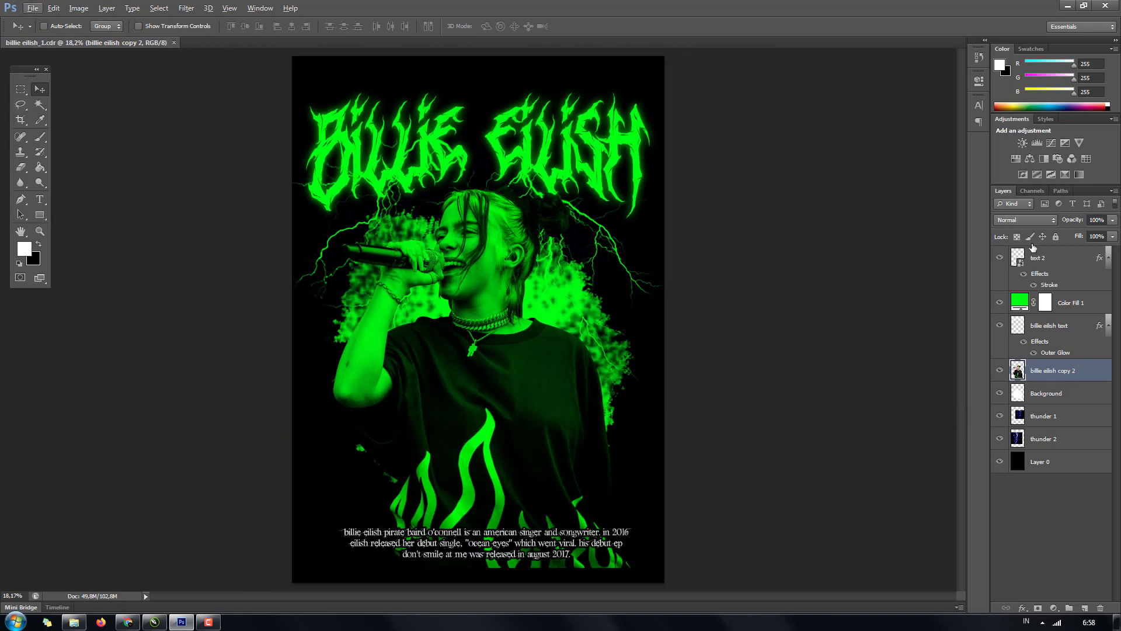
# - Collapse the effects lists of the text 2 and billie eilish text layers
pyautogui.click(1086, 265)
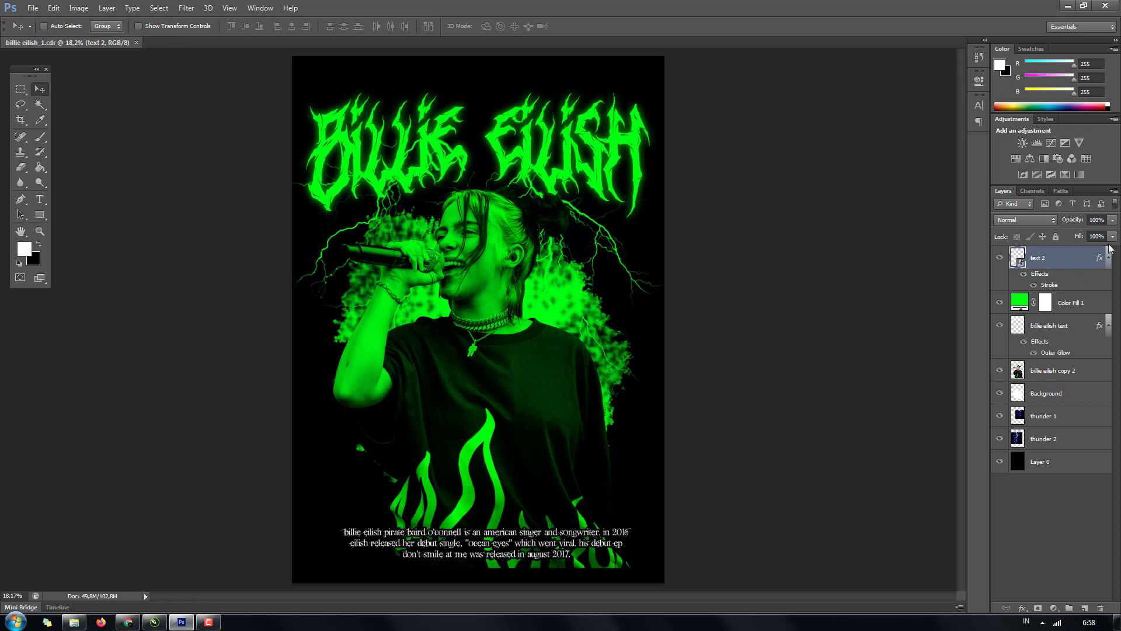
pyautogui.click(1108, 257)
pyautogui.click(1112, 302)
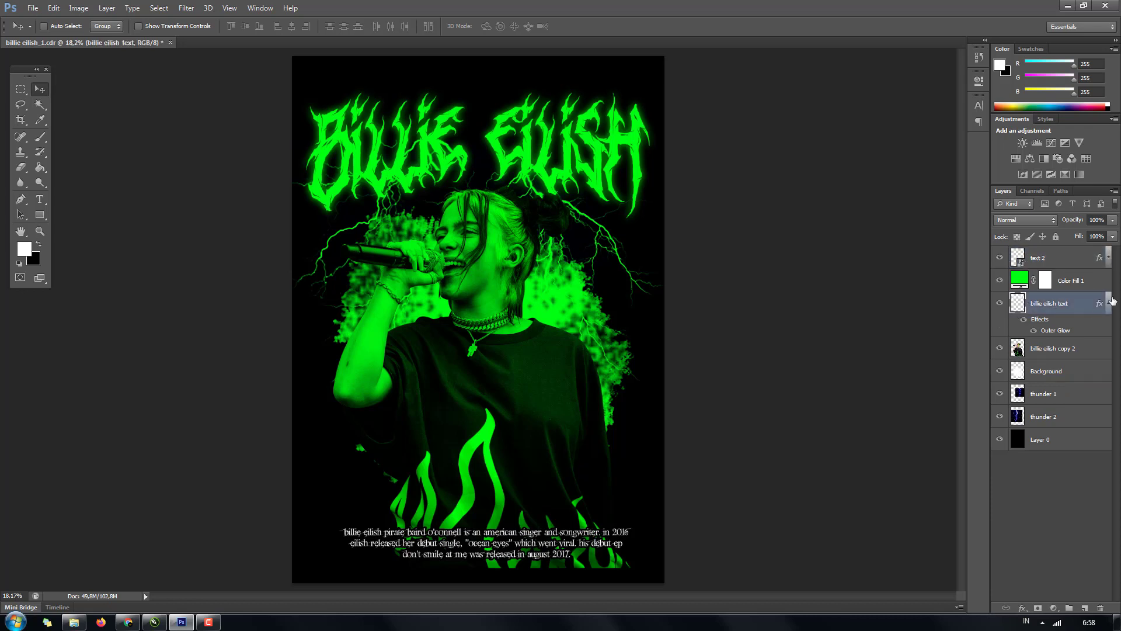
pyautogui.click(1109, 305)
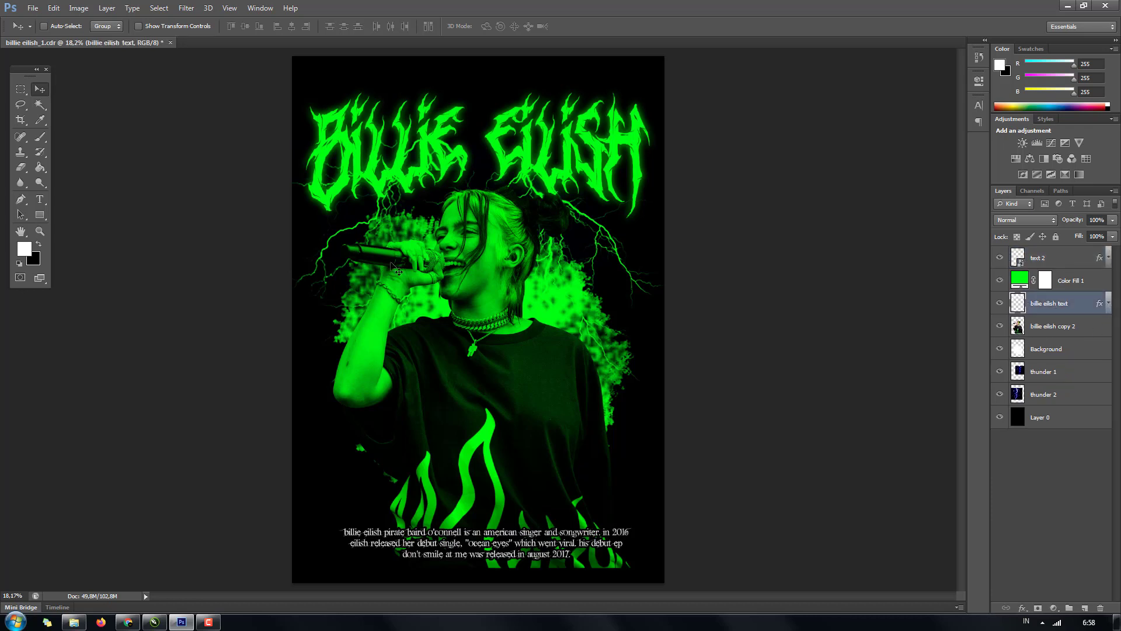
pyautogui.scroll(2, 609, 351)
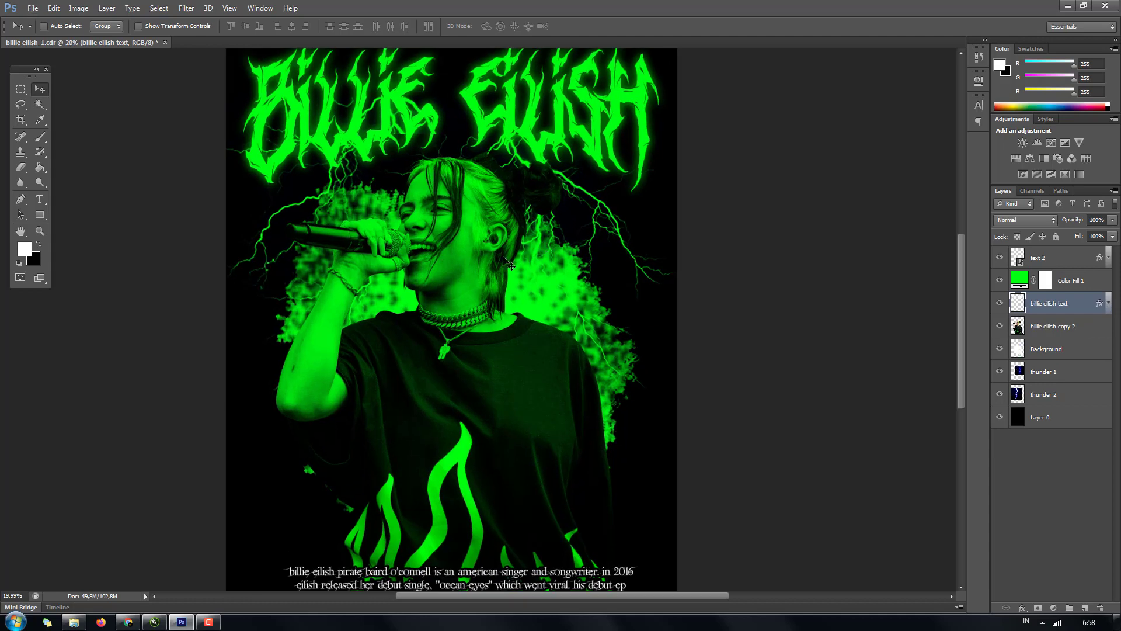
pyautogui.scroll(-1, 508, 264)
pyautogui.scroll(1, 496, 217)
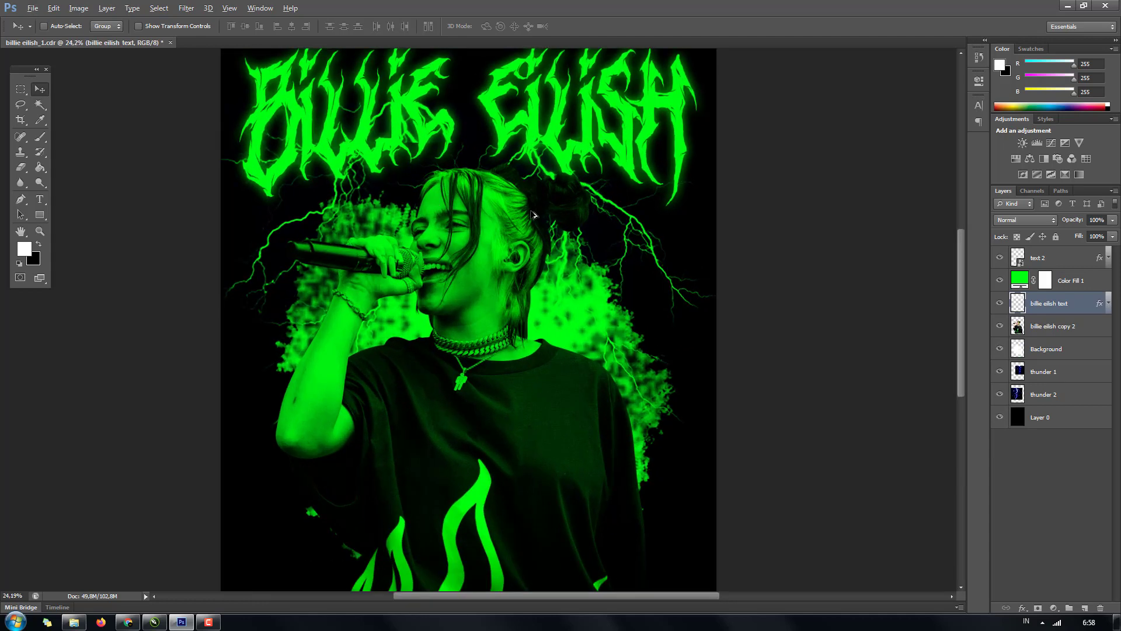
pyautogui.scroll(-2, 477, 195)
pyautogui.click(1049, 258)
# - Start a new document with the International Paper preset, A3 size and RGB Color mode
pyautogui.click(33, 8)
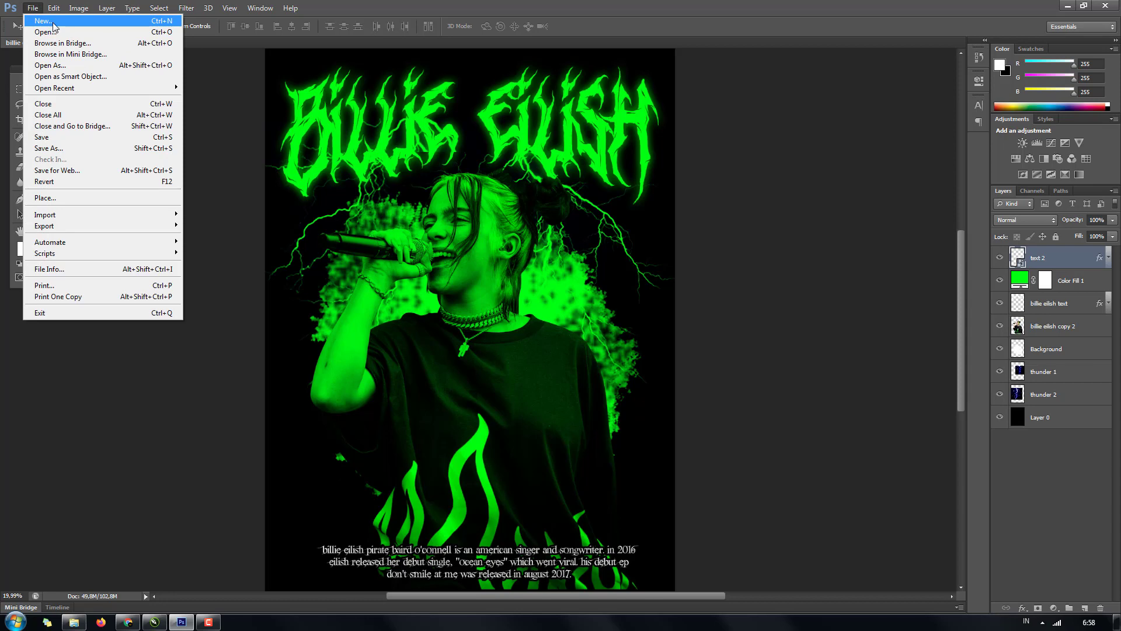
pyautogui.click(53, 22)
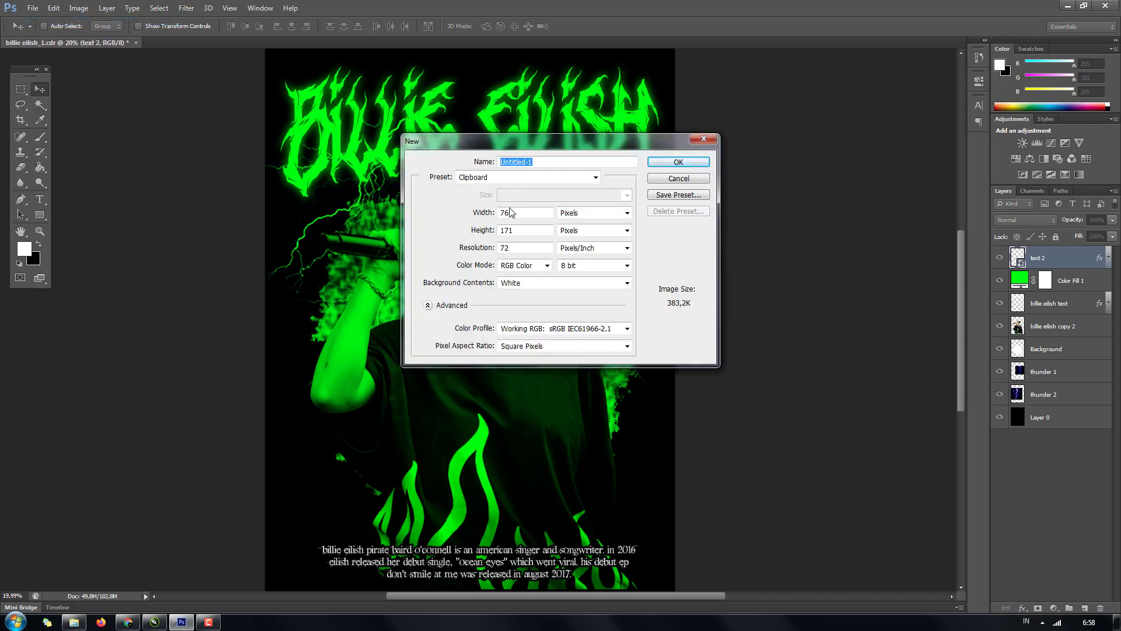
pyautogui.click(522, 175)
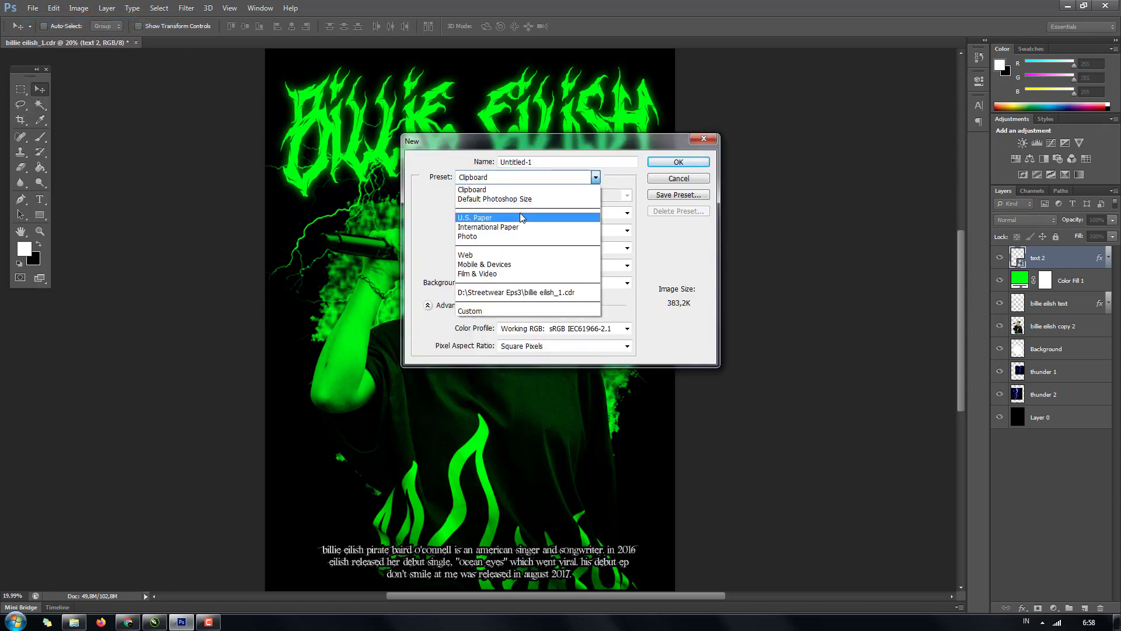
pyautogui.click(521, 226)
pyautogui.click(539, 195)
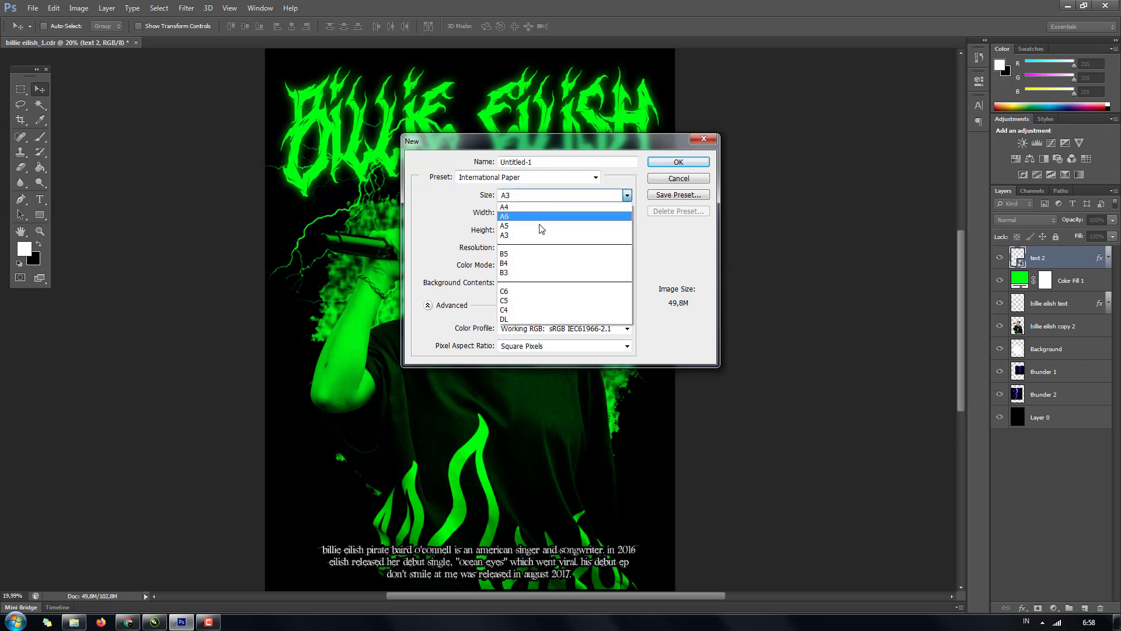
pyautogui.click(534, 234)
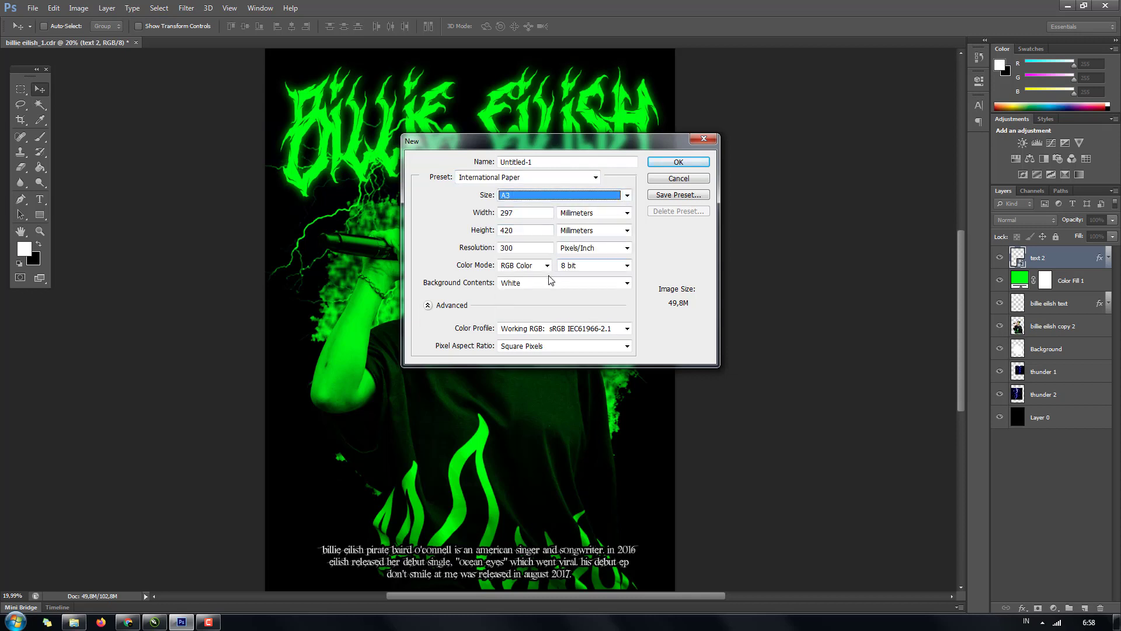
pyautogui.click(503, 265)
pyautogui.click(514, 286)
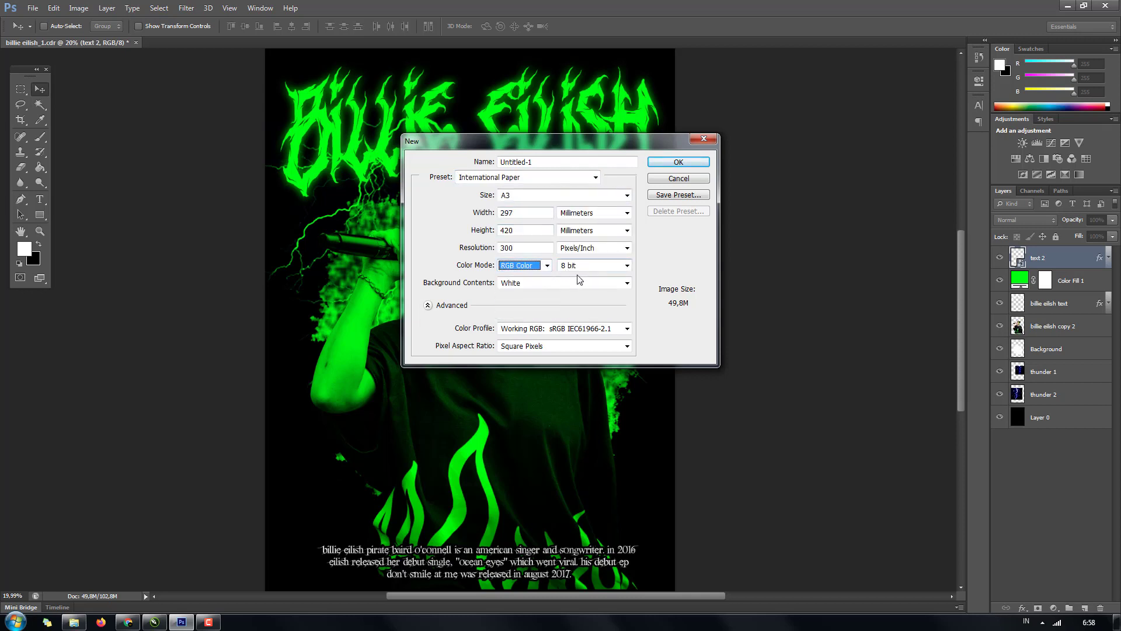
# - Keep the new A3 document's resolution at 300 pixels/inch and create it
pyautogui.moveTo(531, 247); pyautogui.dragTo(483, 248)
pyautogui.click(540, 249)
pyautogui.doubleClick(527, 249)
pyautogui.click(581, 249)
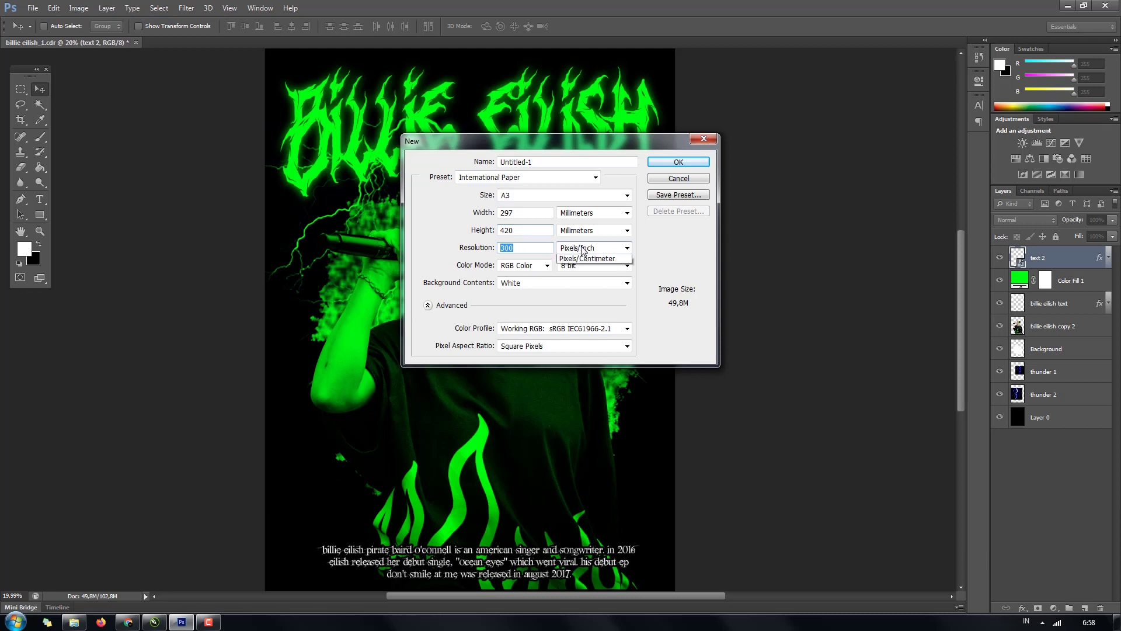
pyautogui.click(583, 250)
pyautogui.doubleClick(547, 246)
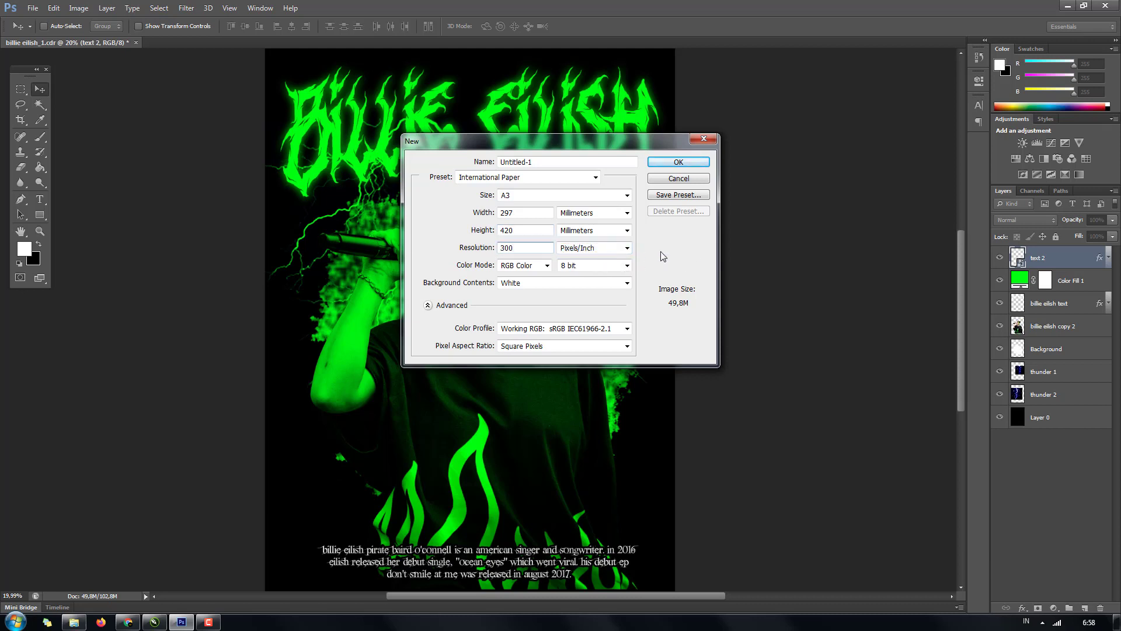
pyautogui.click(677, 162)
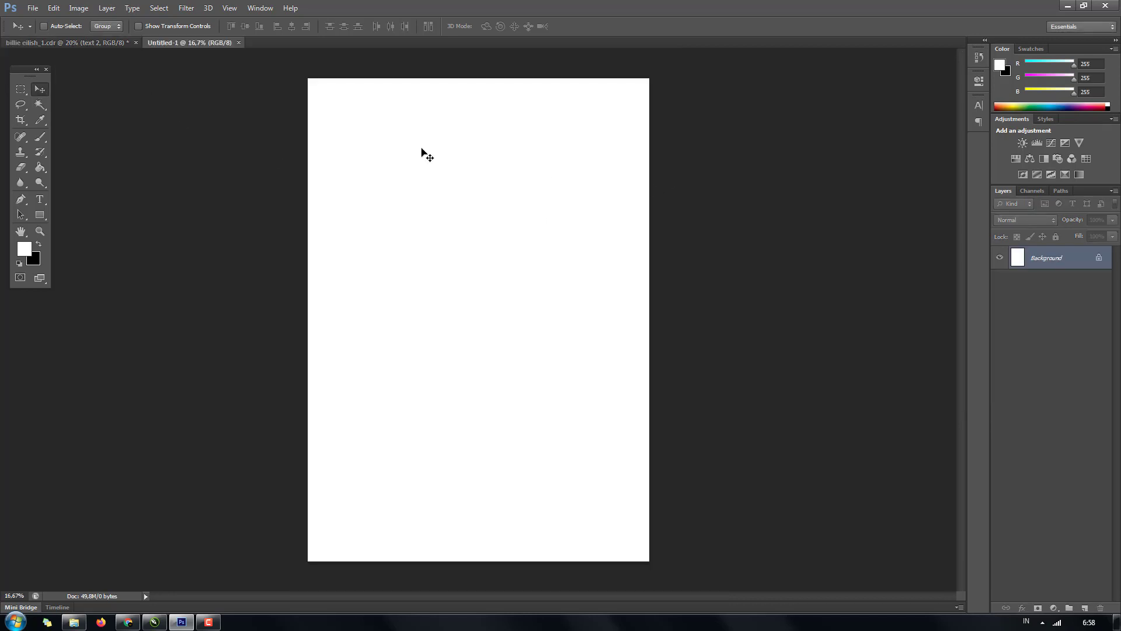
# - Convert the locked white background into a regular layer and fill it with black using the Paint Bucket
pyautogui.doubleClick(1056, 264)
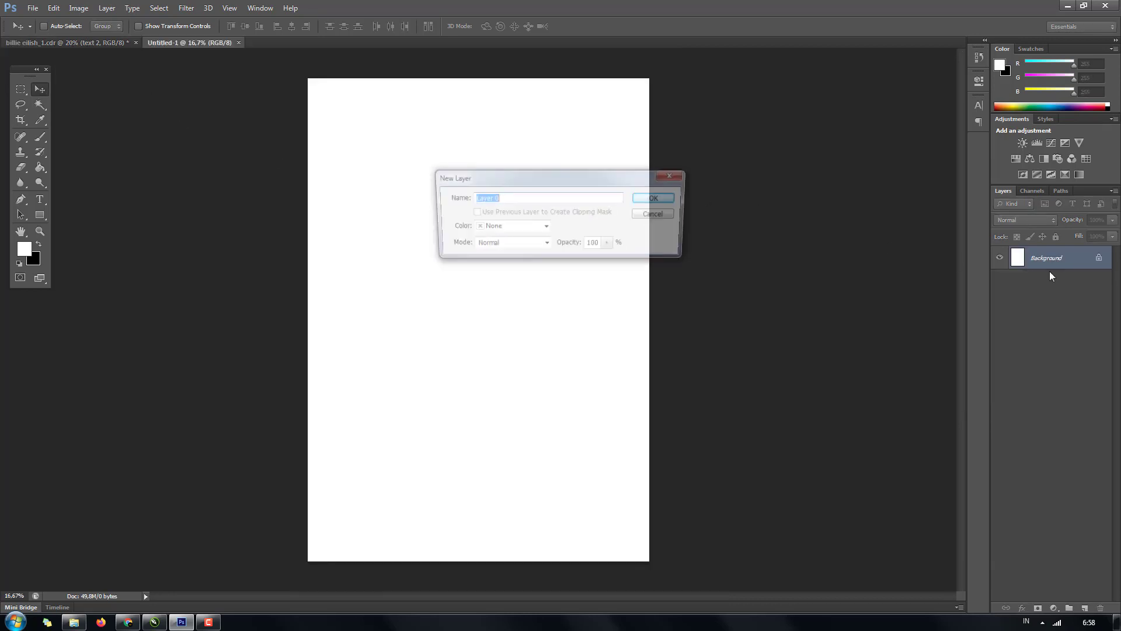
pyautogui.click(646, 197)
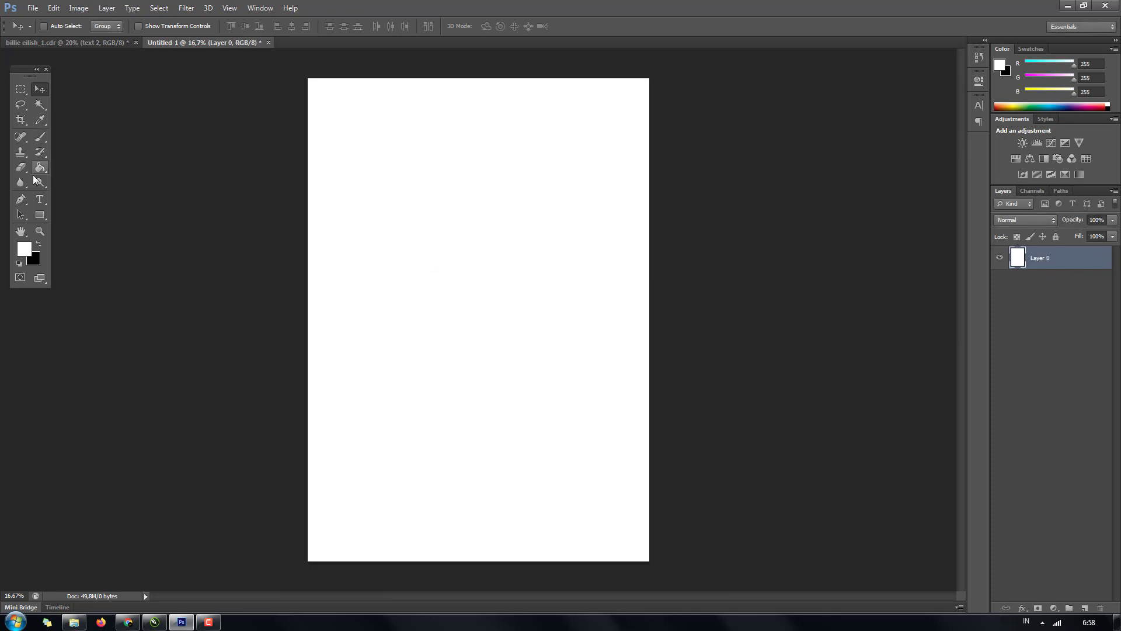
pyautogui.click(39, 167)
pyautogui.click(38, 244)
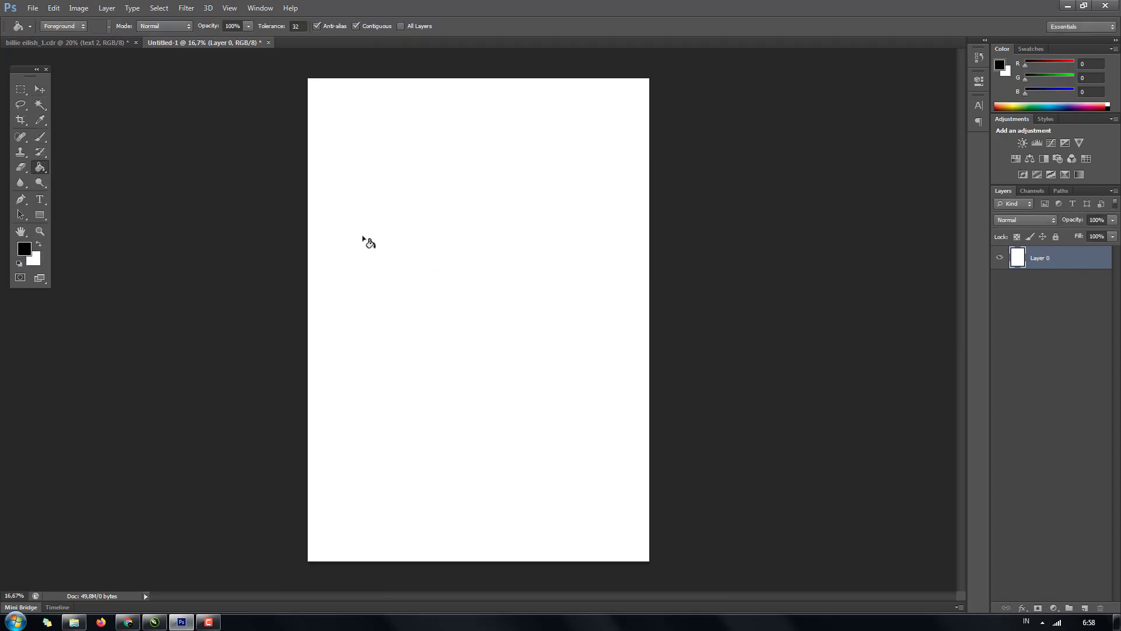
pyautogui.click(369, 242)
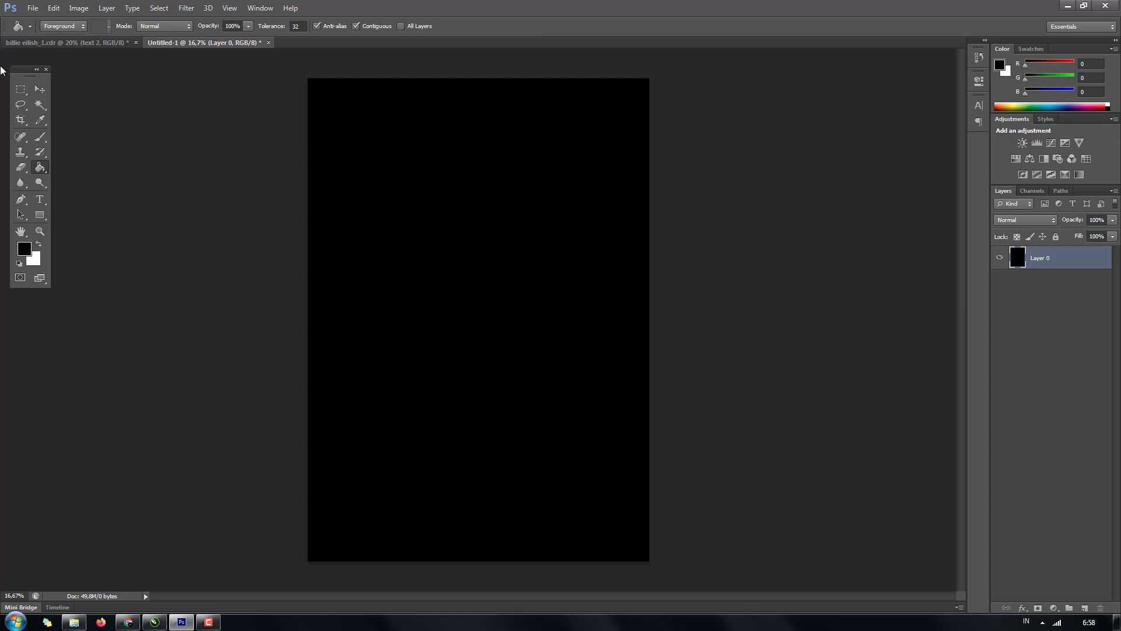
pyautogui.click(40, 89)
# - Rename the black layer as Warna Bg
pyautogui.doubleClick(1043, 258)
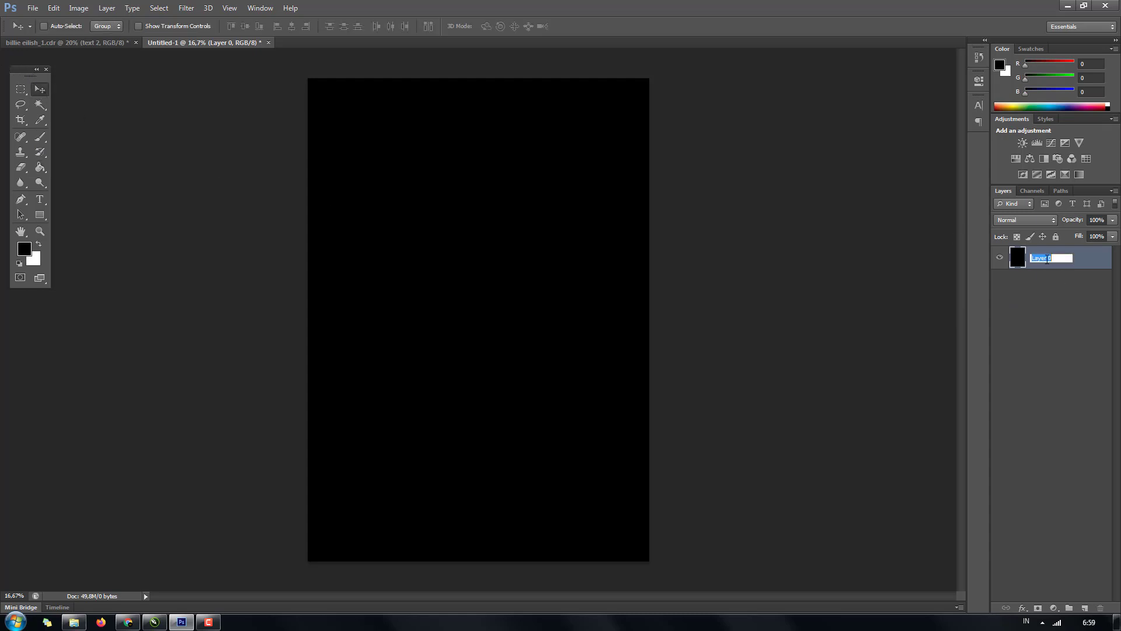
pyautogui.write('Ba')
pyautogui.write('g')
pyautogui.press('Return')
# - Check the billie eilish copy 2 layer in the finished poster document, and return to the new document
pyautogui.click(82, 43)
pyautogui.click(1070, 334)
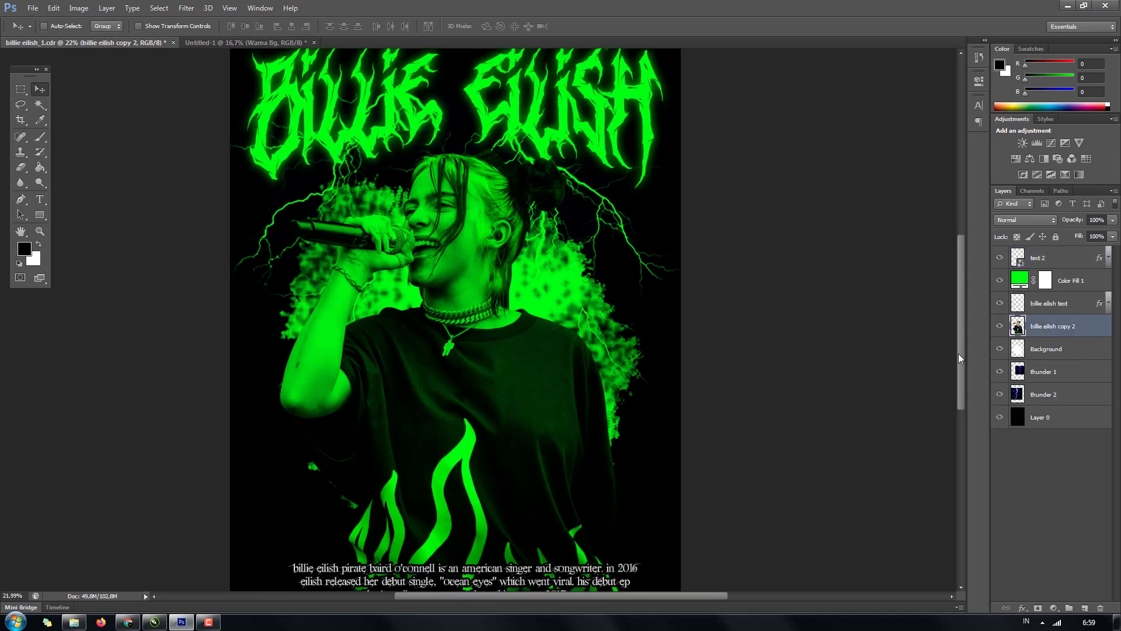
pyautogui.click(251, 40)
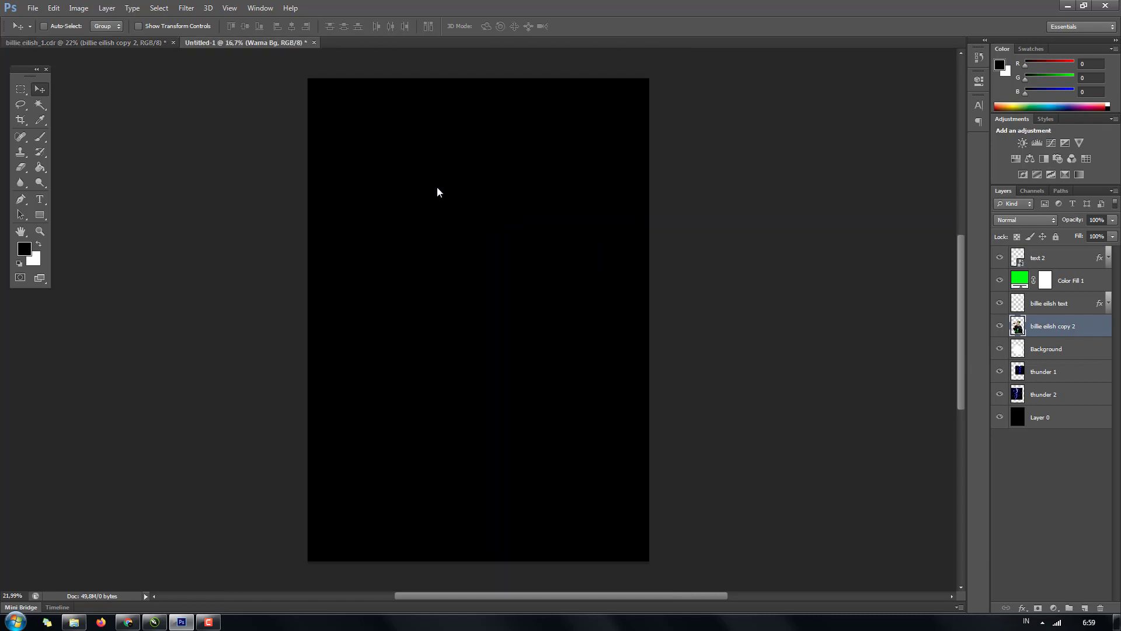
# - Place billie eilish obejek utama from the tutorial folder at the centre of the black canvas at its original size
pyautogui.click(75, 624)
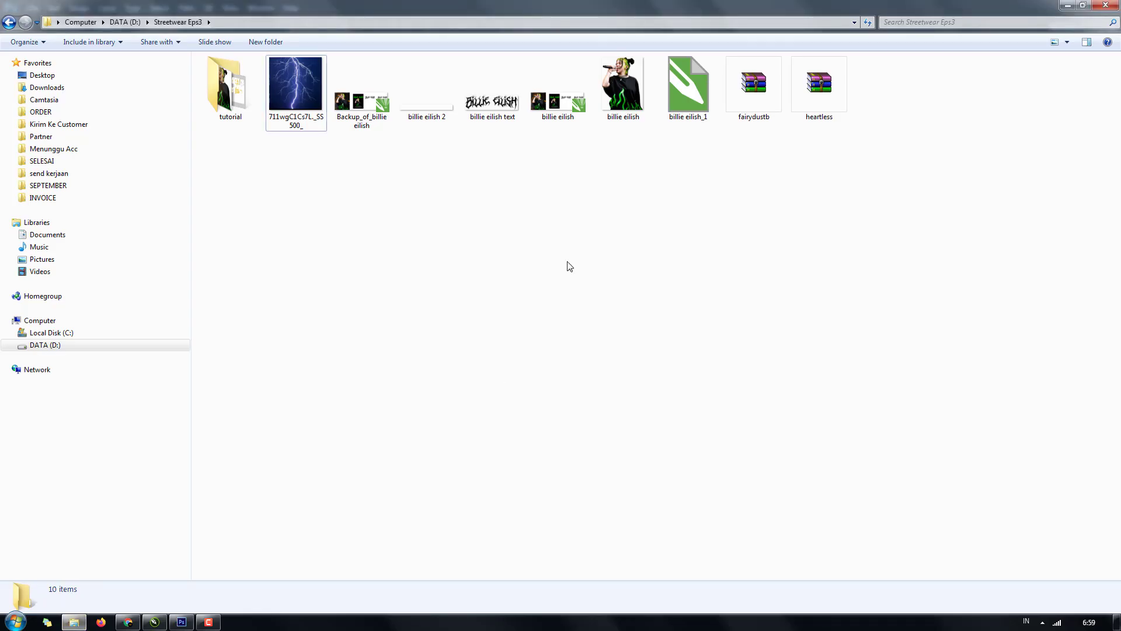
pyautogui.click(620, 100)
pyautogui.doubleClick(229, 90)
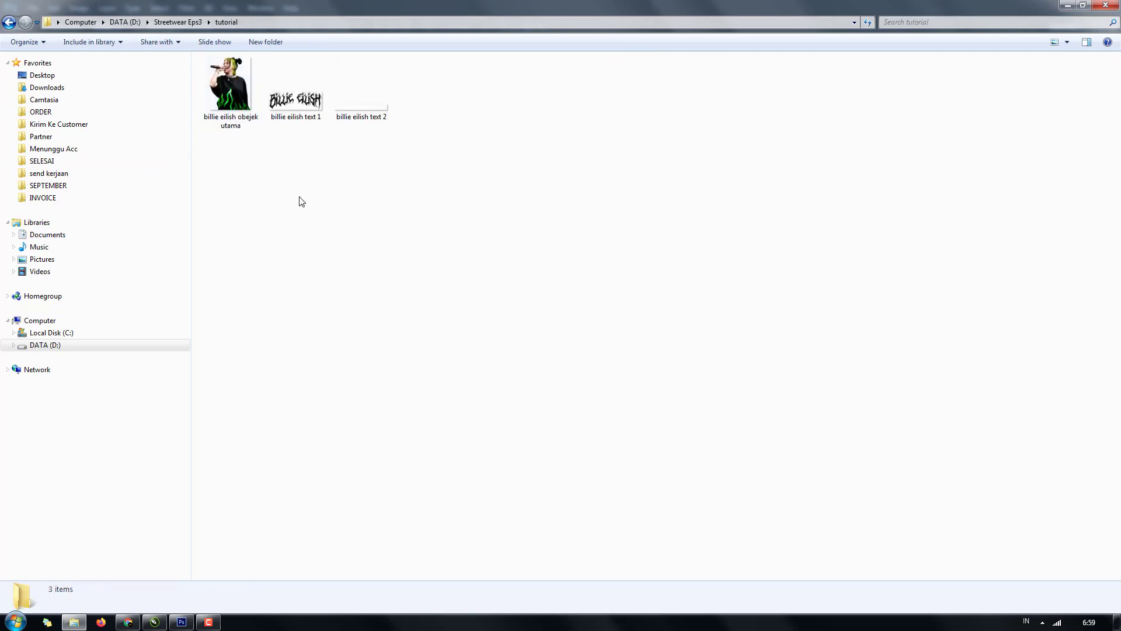
pyautogui.moveTo(222, 98); pyautogui.dragTo(499, 321)
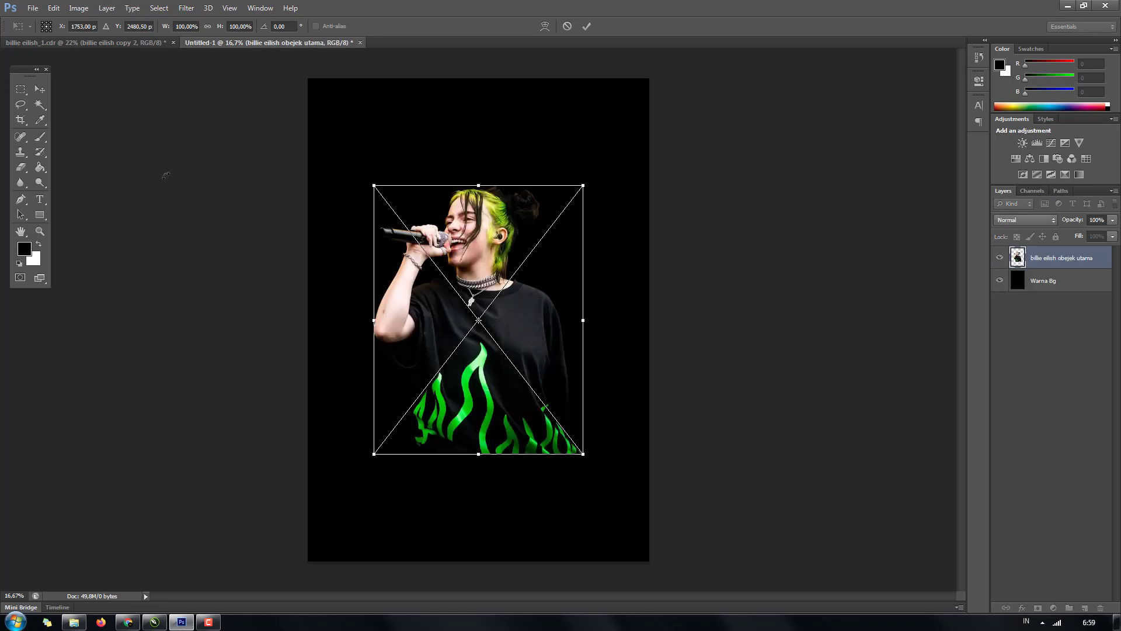
pyautogui.press('Return')
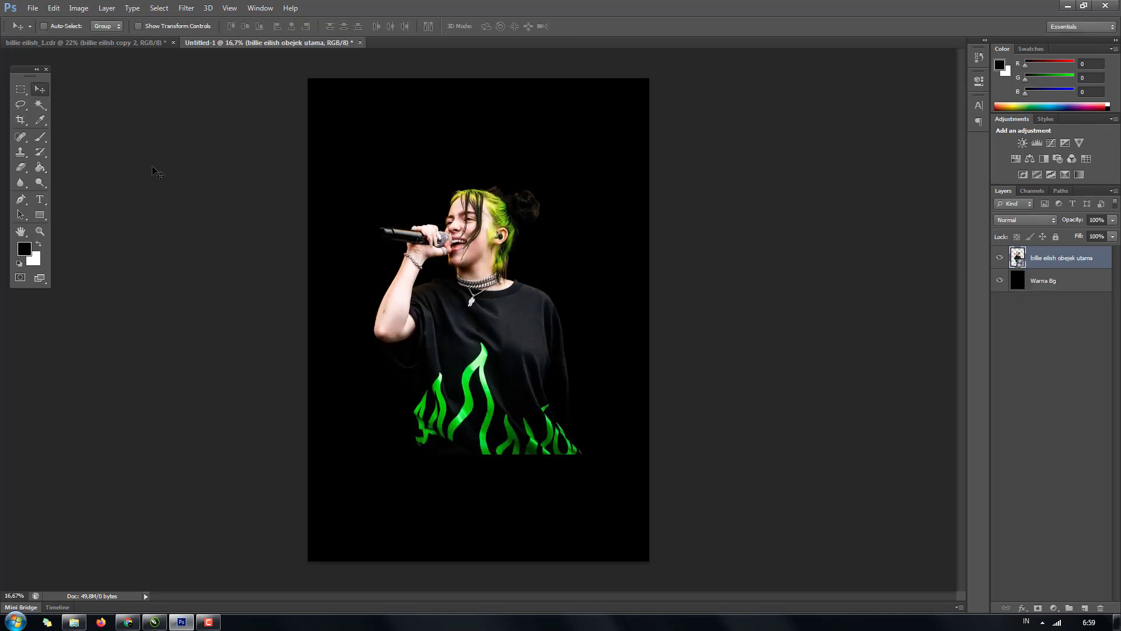
pyautogui.press('alt')
pyautogui.click(1044, 290)
pyautogui.click(1042, 261)
pyautogui.rightClick(1044, 260)
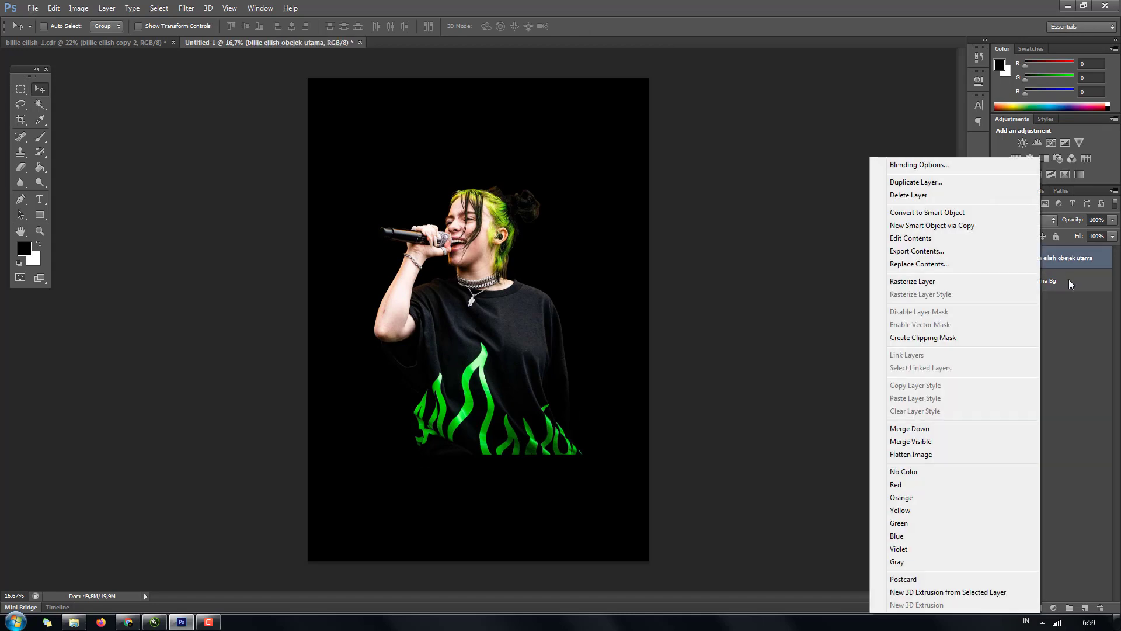
pyautogui.press('Escape')
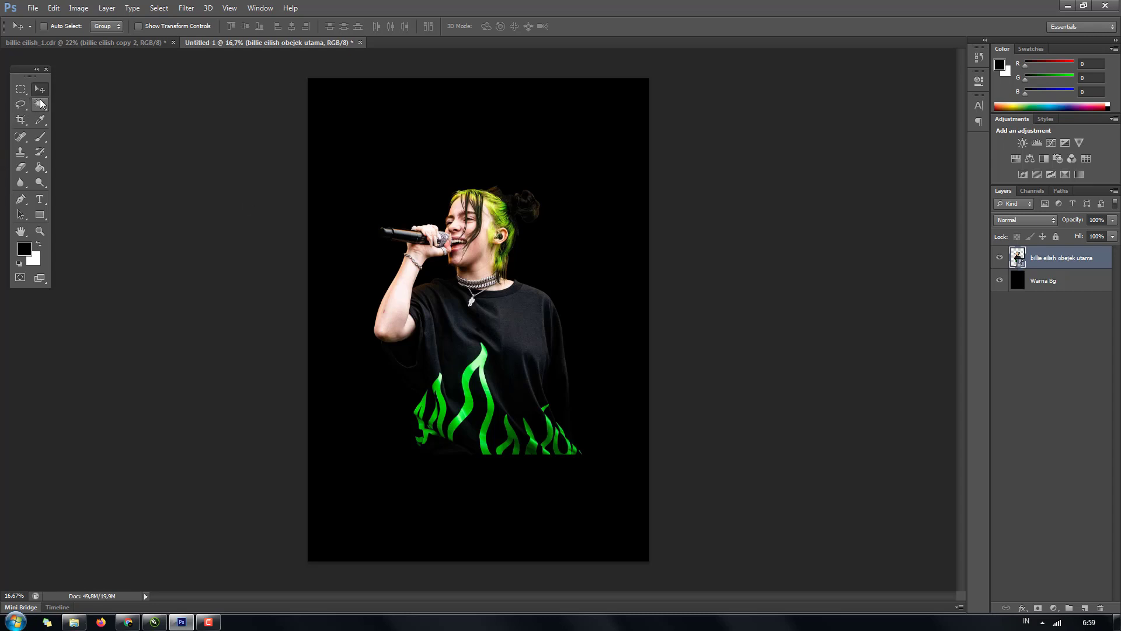
# - Rasterize the billie eilish obejek utama smart object layer
pyautogui.click(40, 136)
pyautogui.click(20, 167)
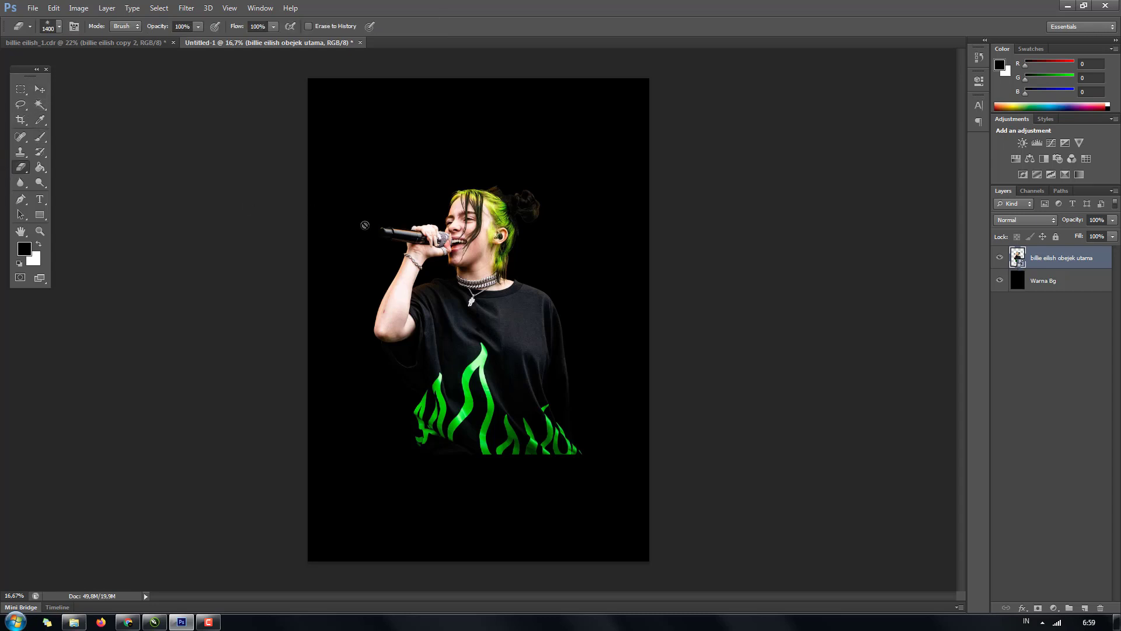
pyautogui.click(449, 272)
pyautogui.click(538, 239)
pyautogui.click(39, 89)
# - Scale the singer up proportionally to about 121.5% and reposition her near the centre of the canvas
pyautogui.hotkey('ctrl', 't')
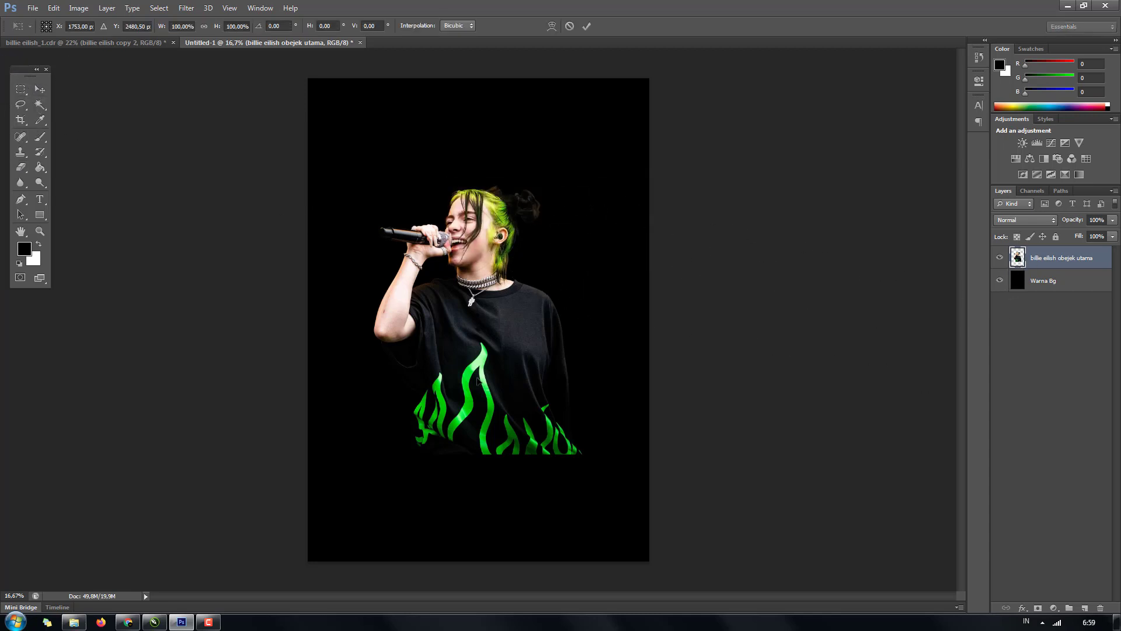
pyautogui.moveTo(587, 461); pyautogui.dragTo(630, 515)
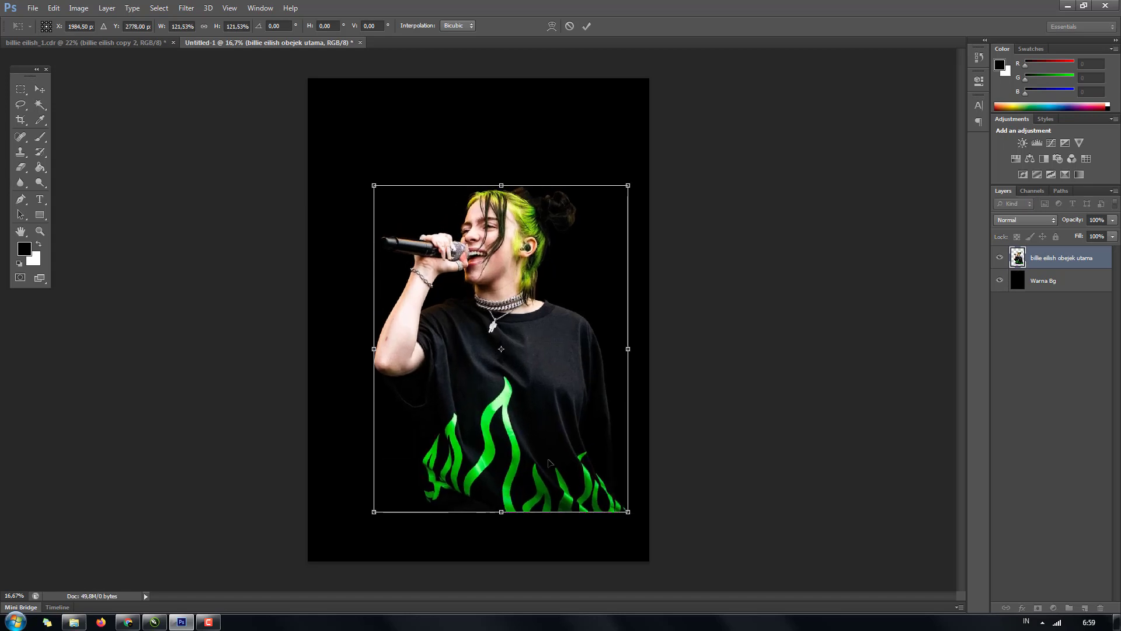
pyautogui.moveTo(535, 457); pyautogui.dragTo(502, 453)
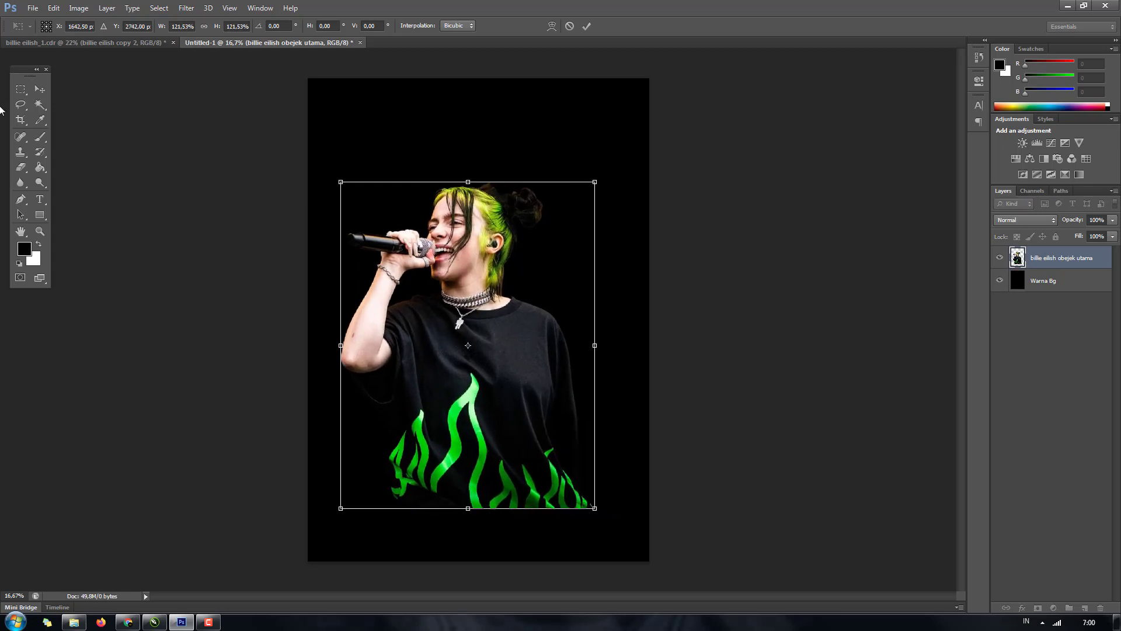
pyautogui.click(40, 88)
pyautogui.click(531, 239)
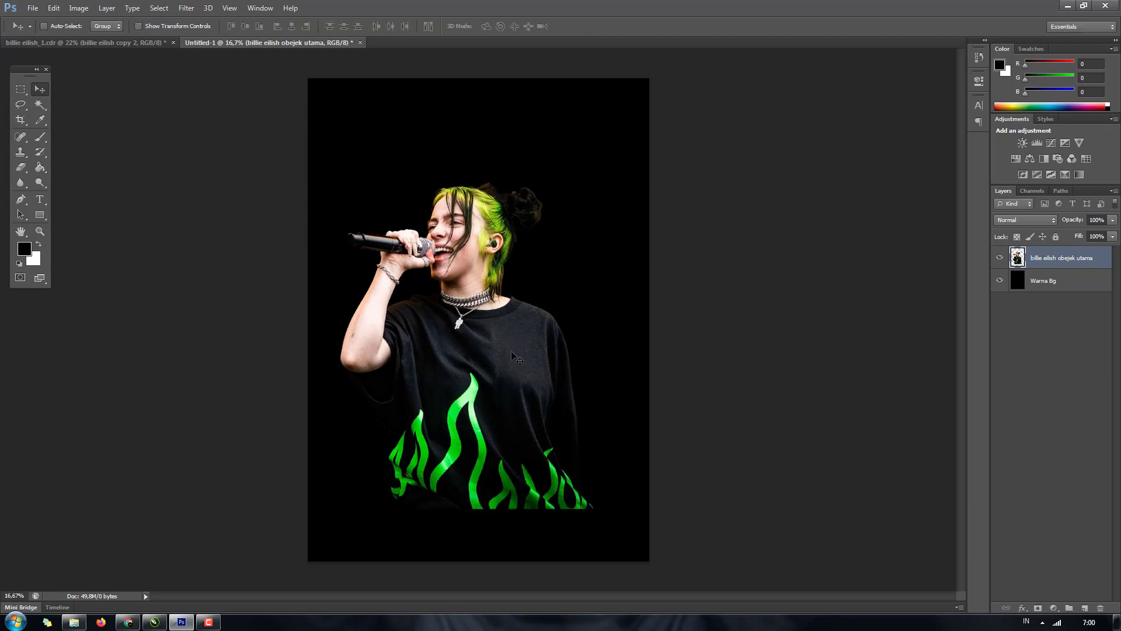
pyautogui.moveTo(512, 346); pyautogui.dragTo(517, 353)
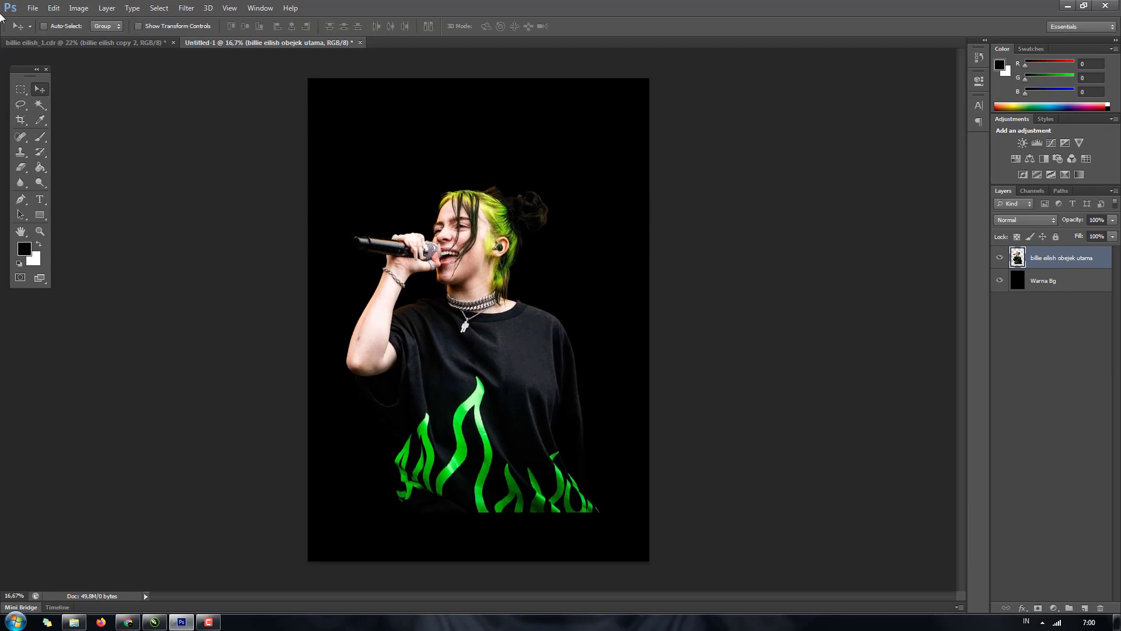
# - Save the document as hasil.psd in the tutorial folder with Maximize Compatibility enabled
pyautogui.click(32, 8)
pyautogui.click(78, 137)
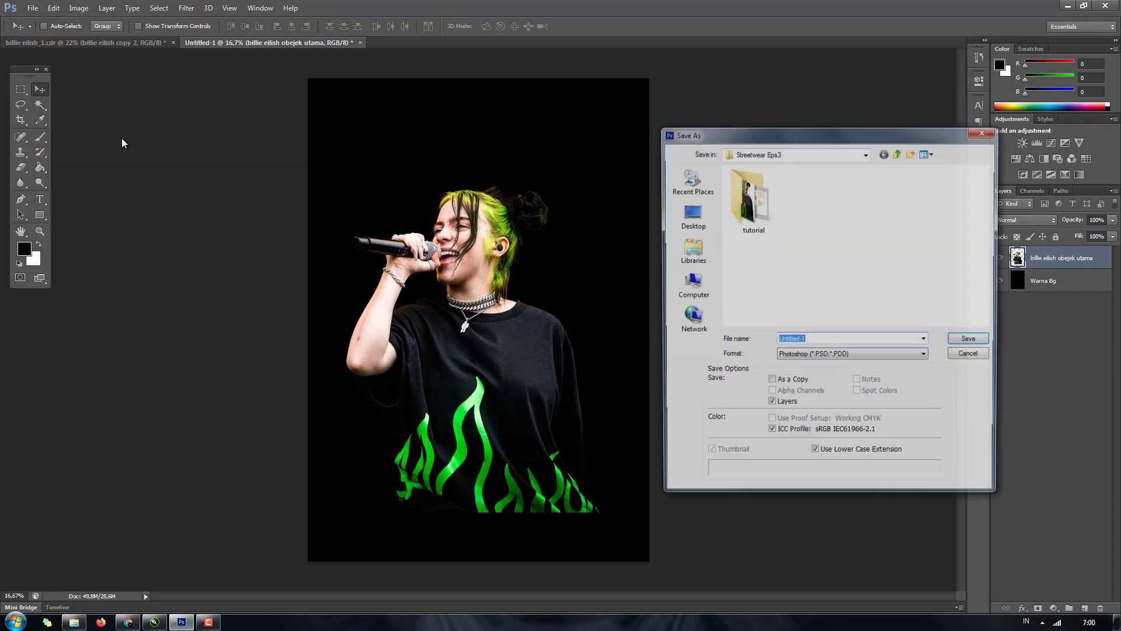
pyautogui.doubleClick(745, 231)
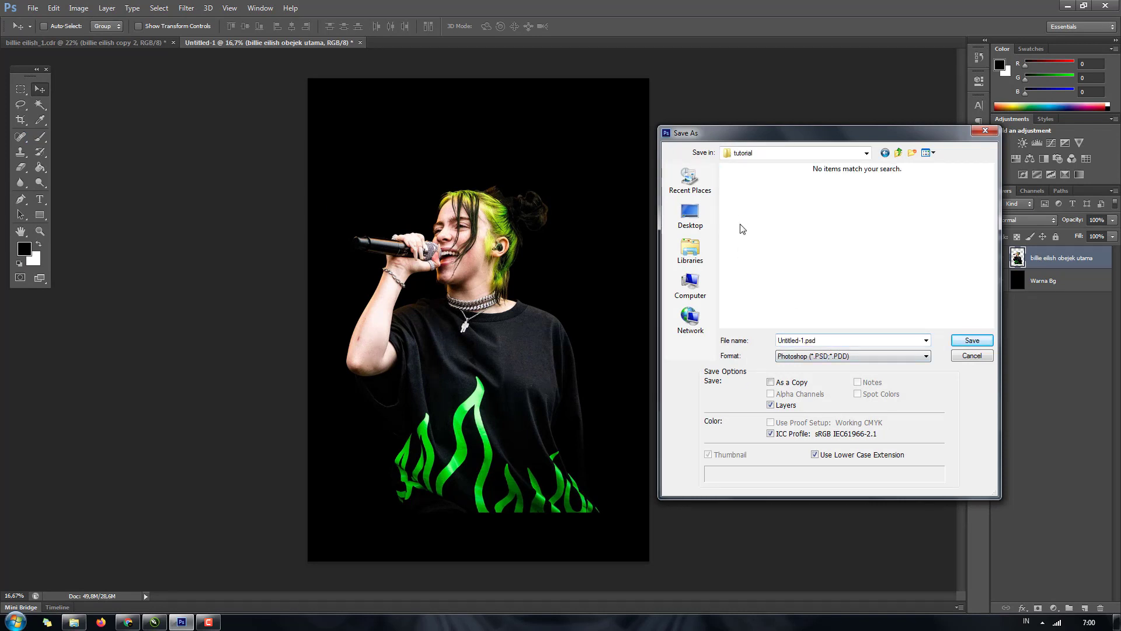
pyautogui.click(801, 340)
pyautogui.moveTo(803, 340); pyautogui.dragTo(600, 328)
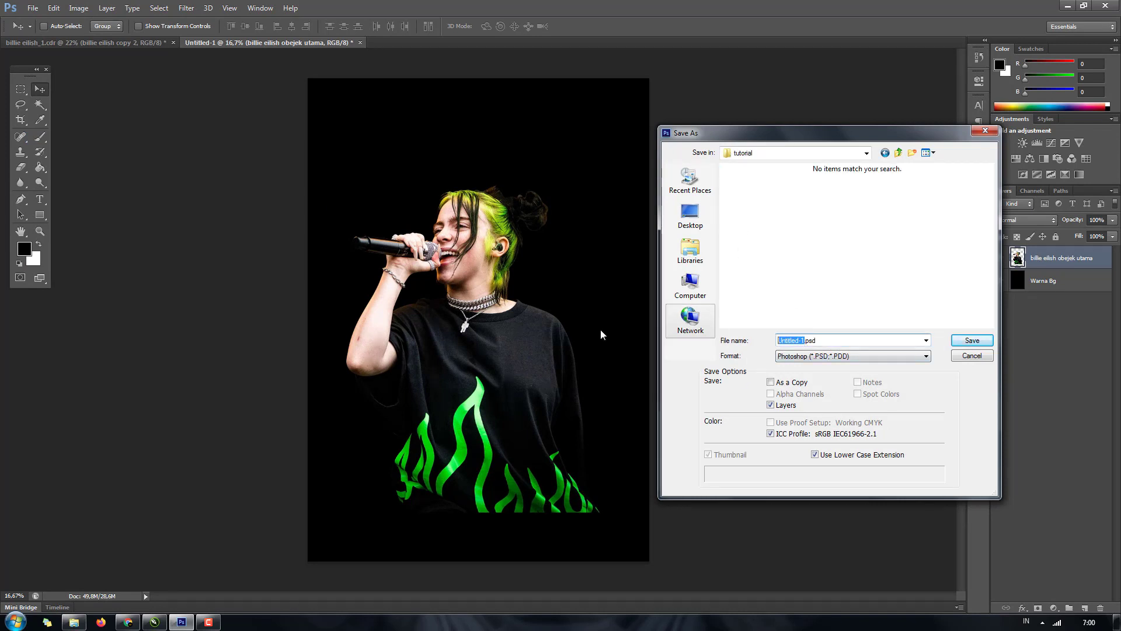
pyautogui.press('BackSpace')
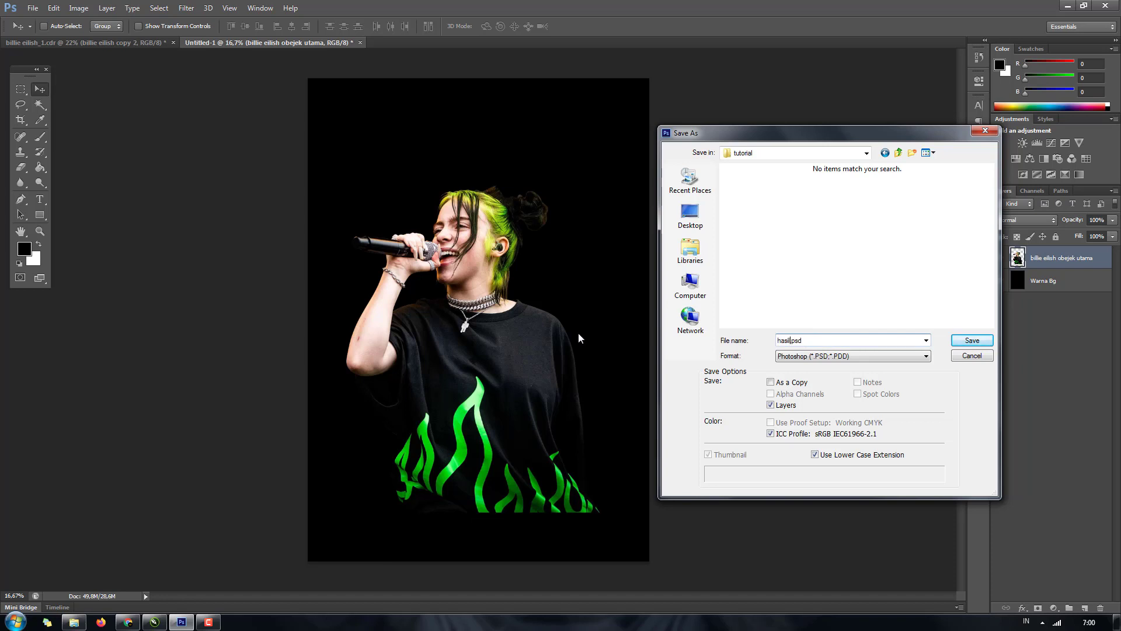
pyautogui.press('Return')
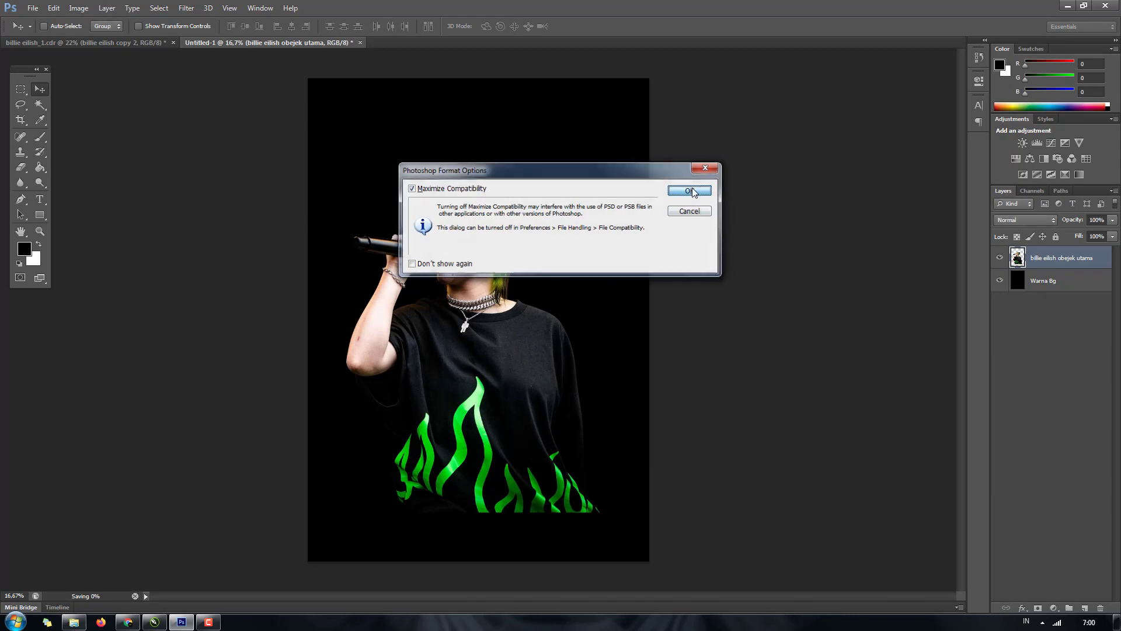
pyautogui.click(692, 189)
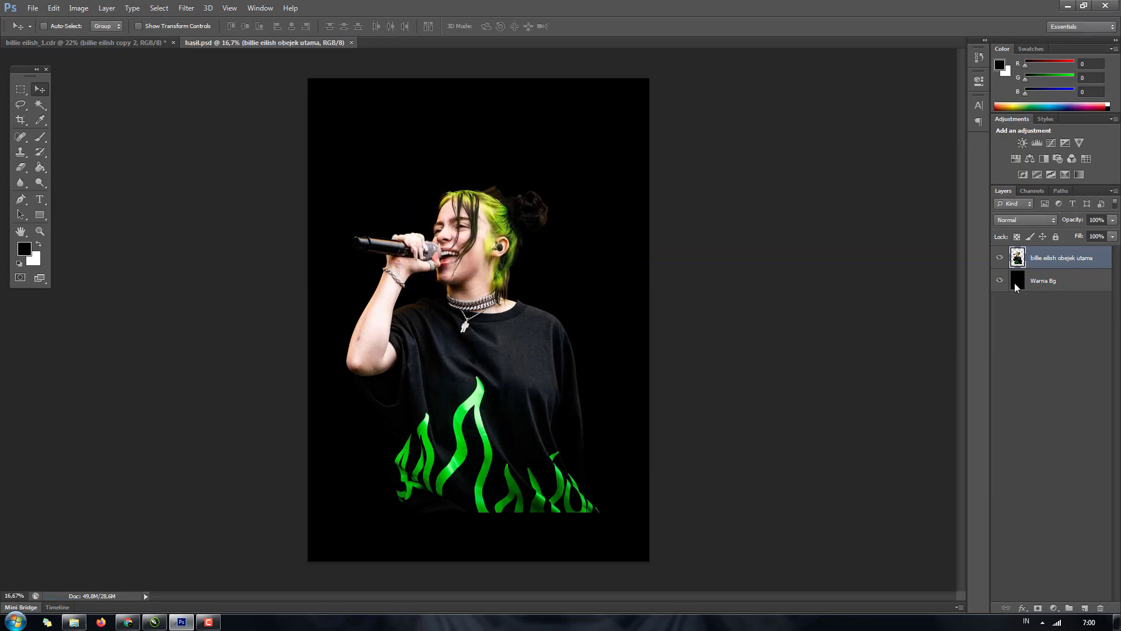
# - Place billie eilish text 1 from the tutorial folder at its original size and move it above the singer's head
pyautogui.click(999, 258)
pyautogui.click(1000, 257)
pyautogui.click(74, 622)
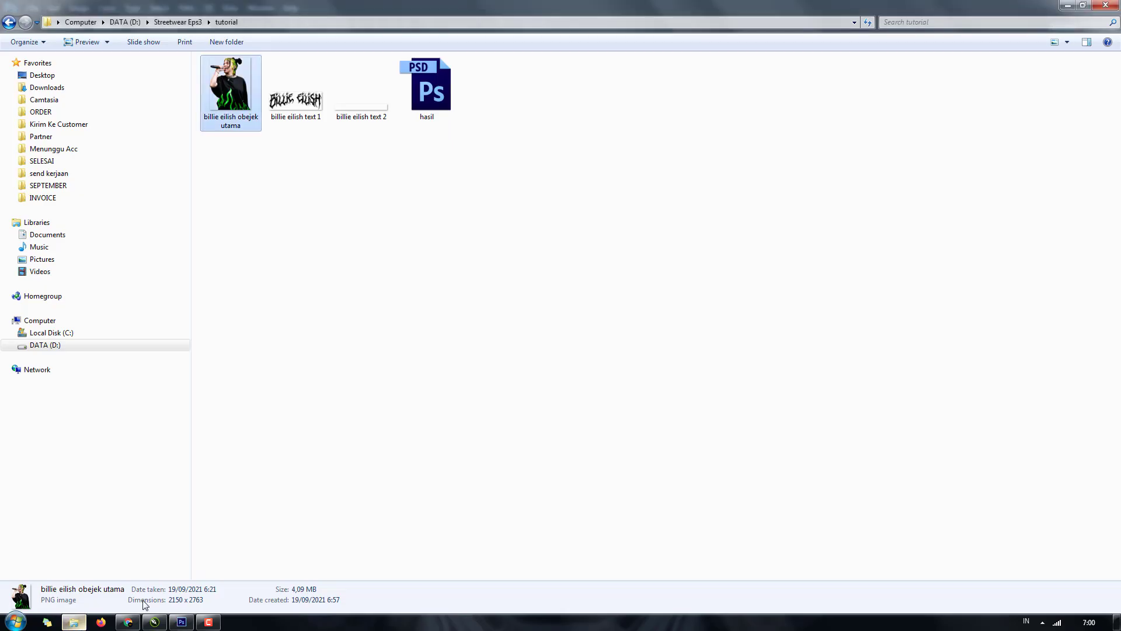
pyautogui.click(440, 255)
pyautogui.click(286, 111)
pyautogui.click(366, 166)
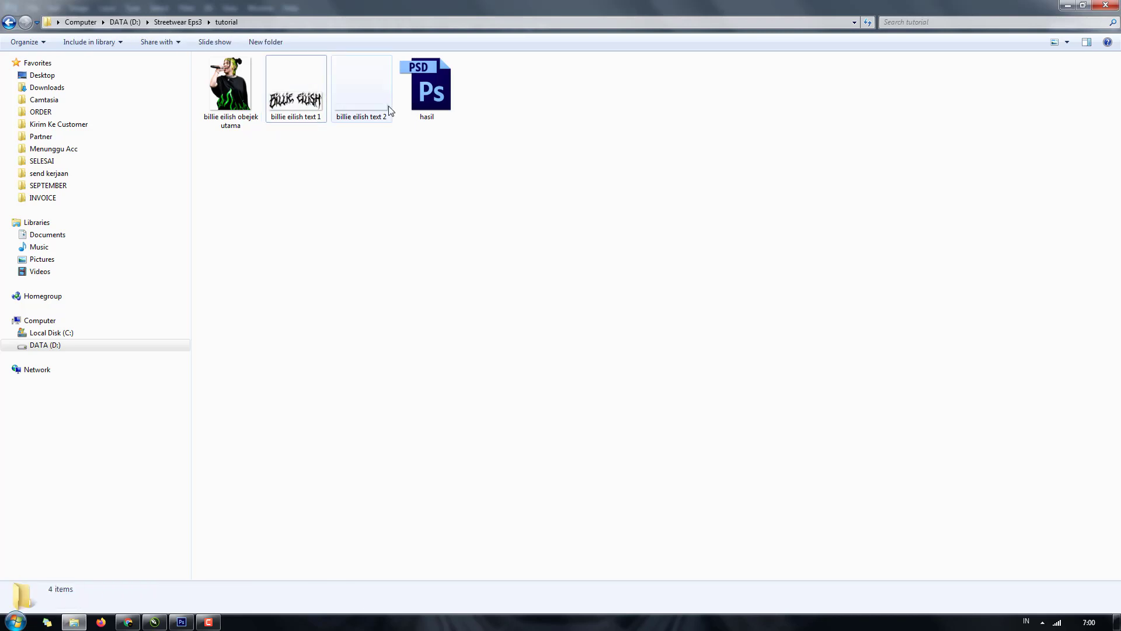
pyautogui.click(386, 99)
pyautogui.moveTo(296, 87); pyautogui.dragTo(459, 264)
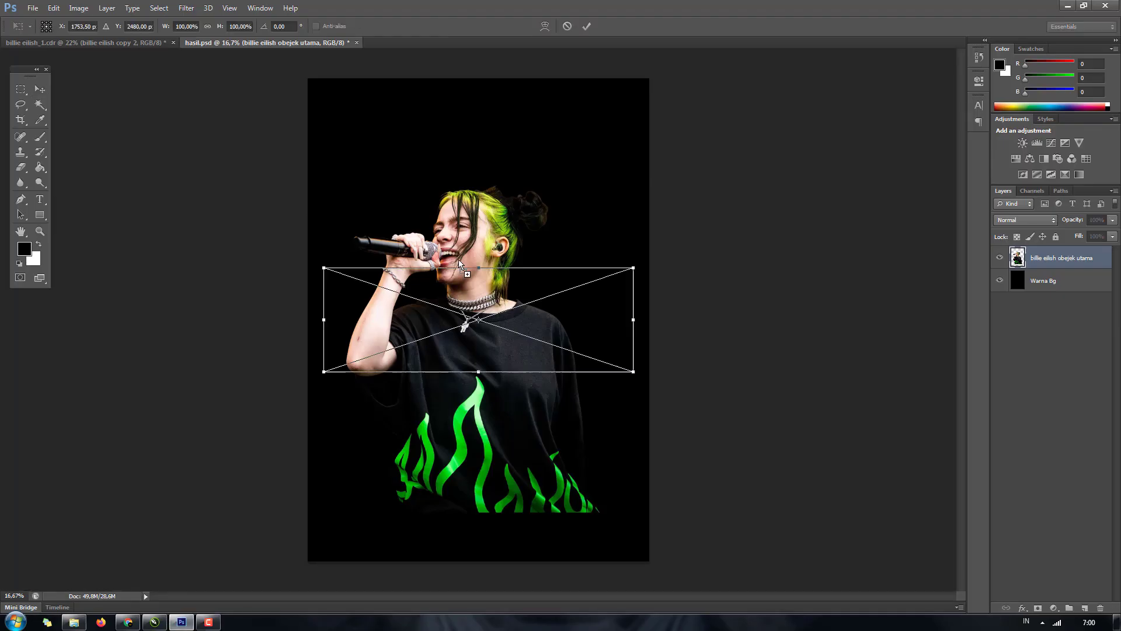
pyautogui.press('Return')
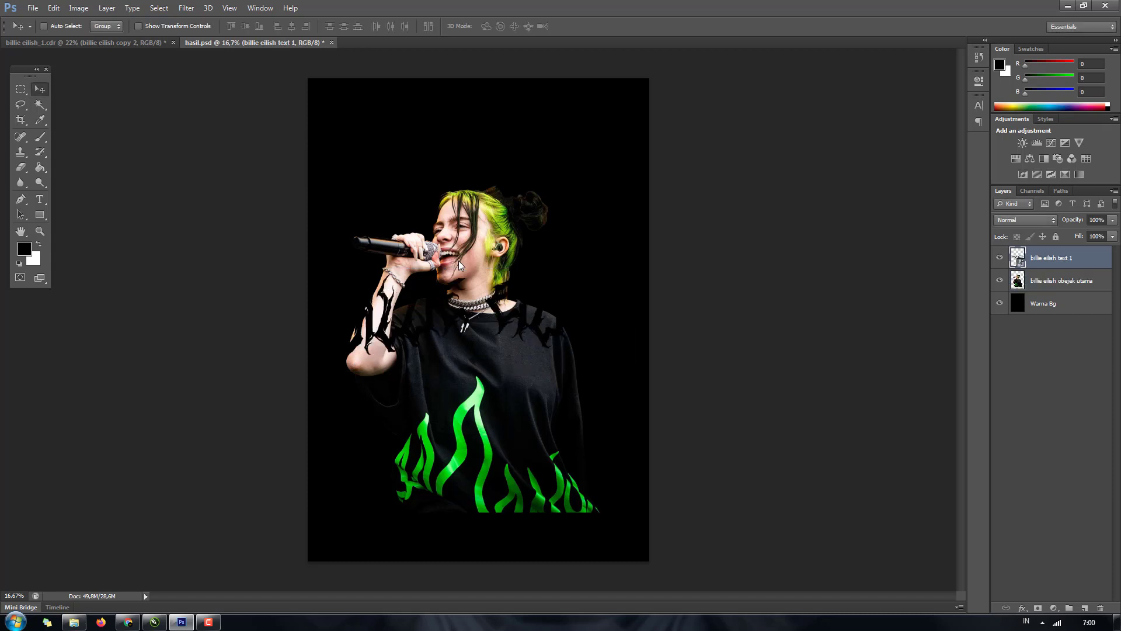
pyautogui.moveTo(493, 315); pyautogui.dragTo(515, 135)
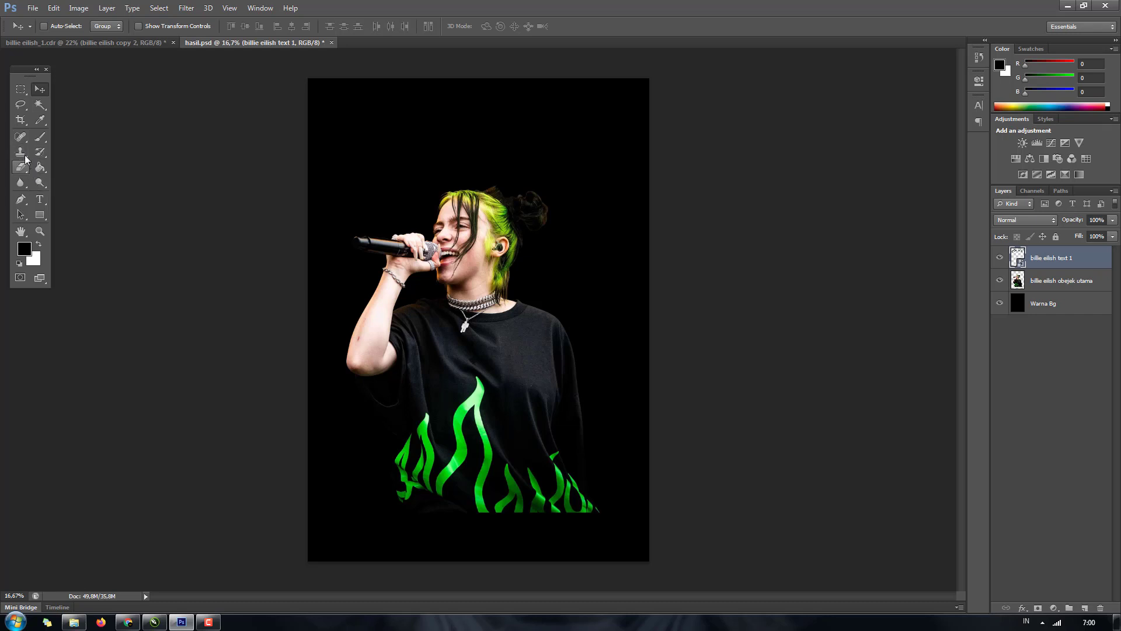
# - Rasterize the billie eilish text 1 smart object layer
pyautogui.click(40, 104)
pyautogui.click(21, 166)
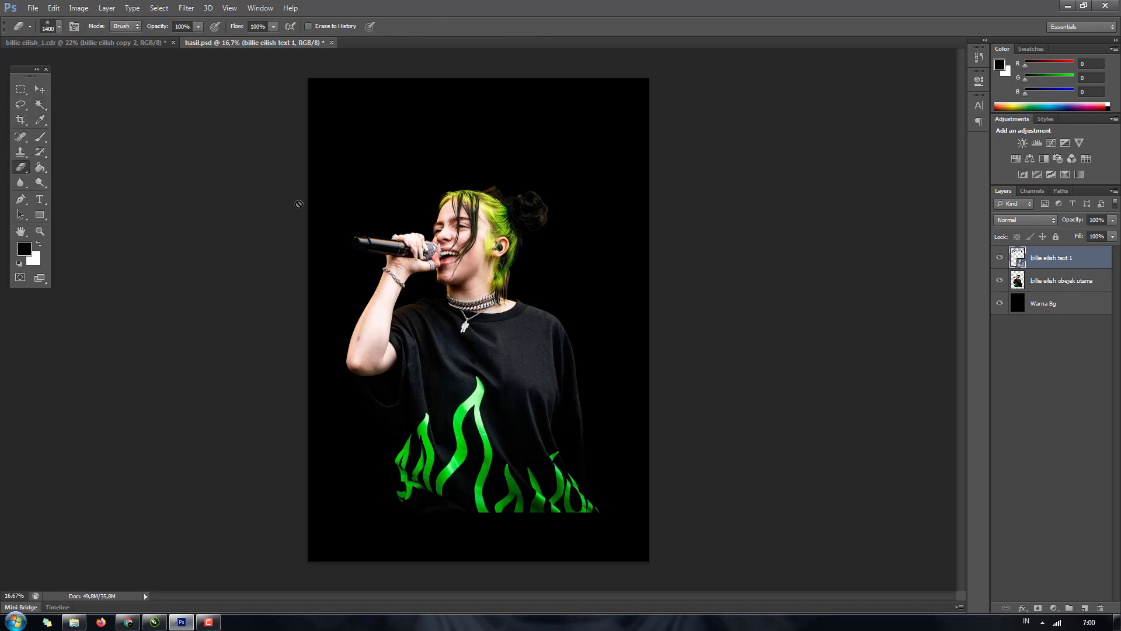
pyautogui.click(475, 167)
pyautogui.click(530, 240)
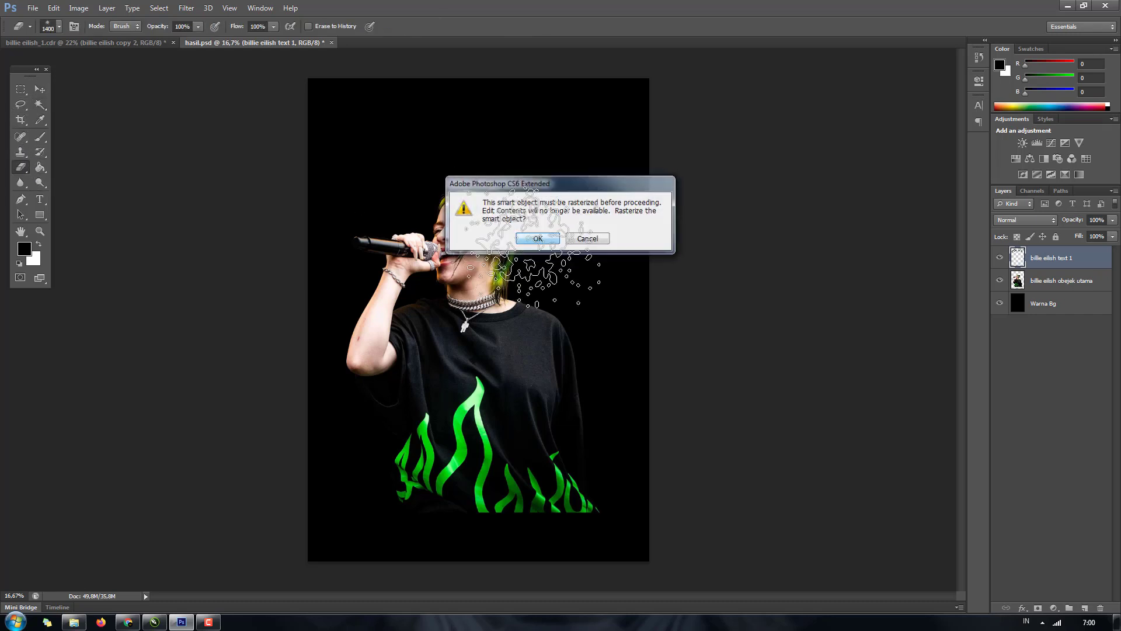
# - Invert the black heading to white and shift it slightly down towards the singer's head
pyautogui.click(38, 89)
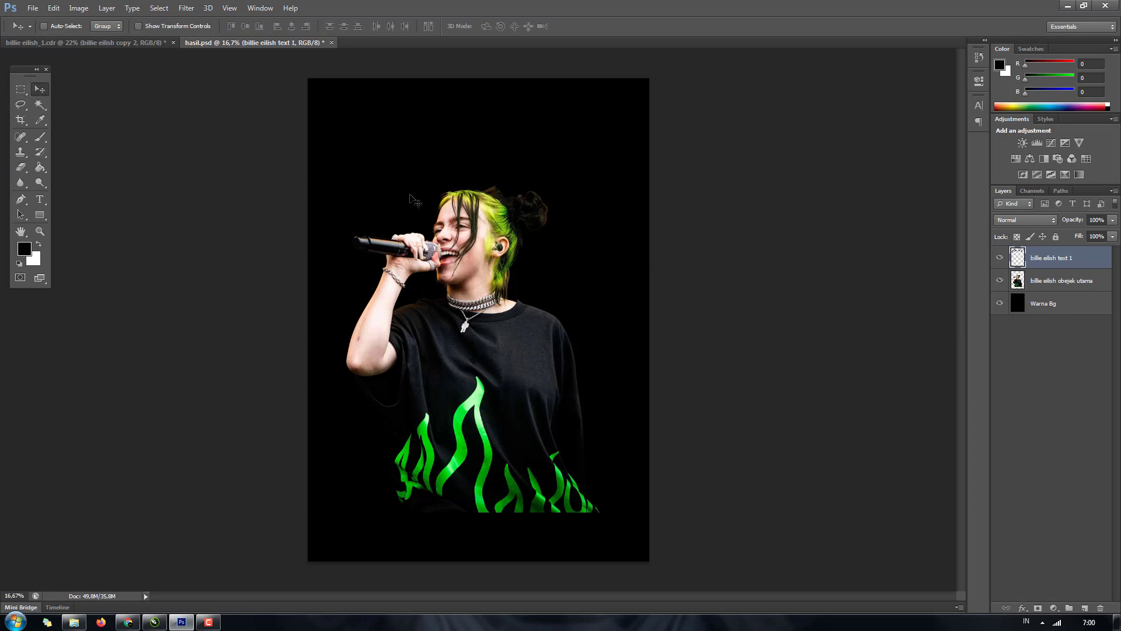
pyautogui.hotkey('ctrl', 'z')
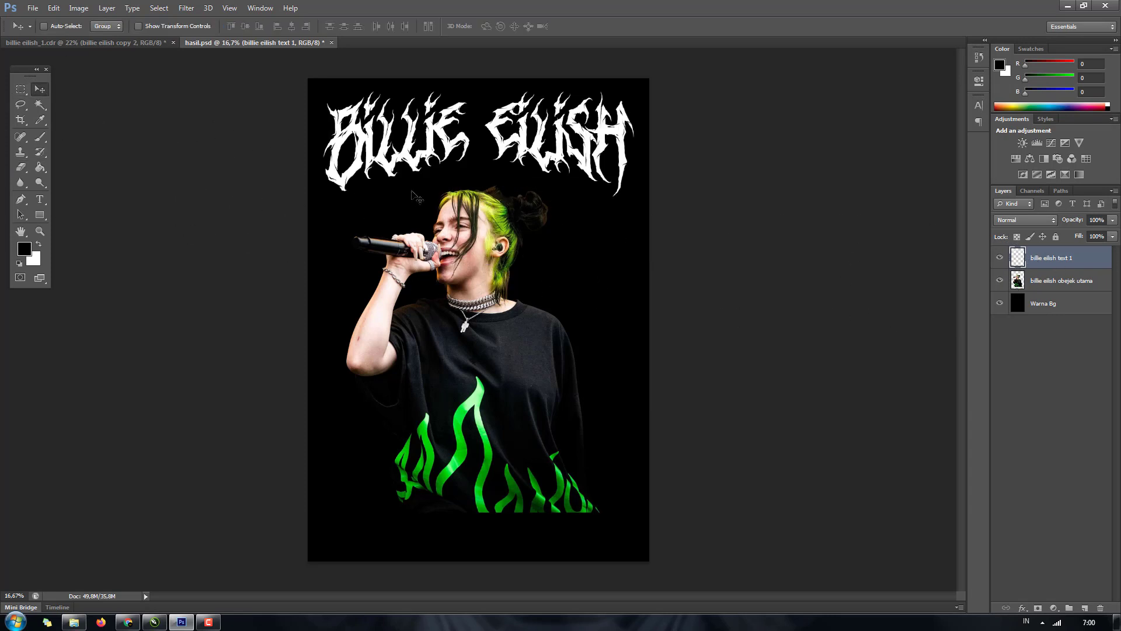
pyautogui.moveTo(473, 157); pyautogui.dragTo(472, 175)
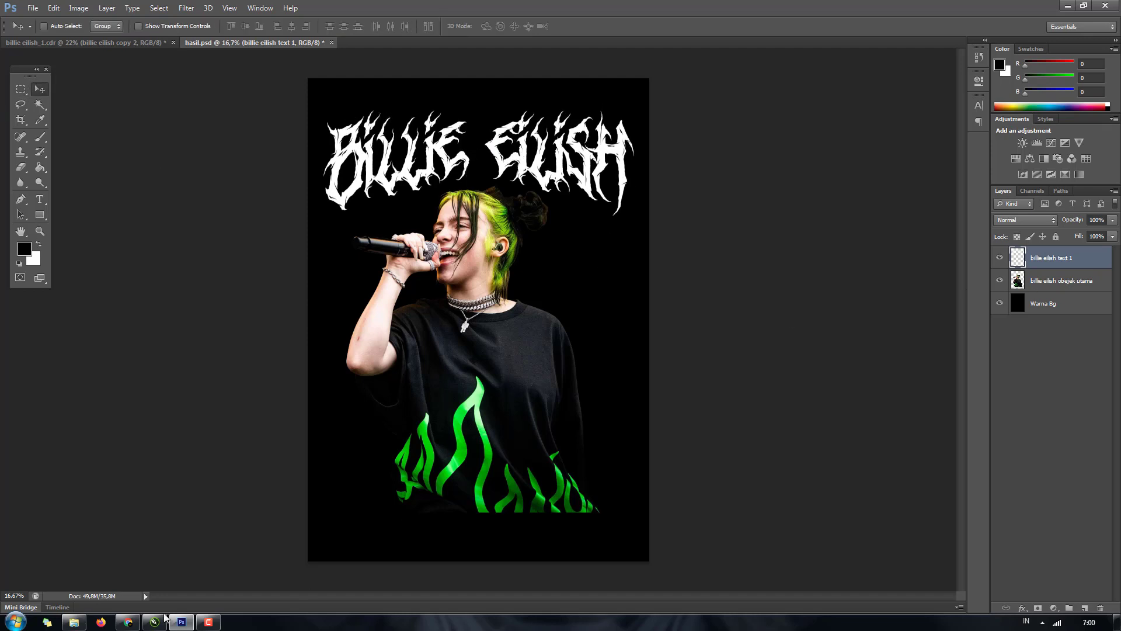
# - Place billie eilish text 2 from the tutorial folder at the centre of the poster at its original size
pyautogui.click(75, 622)
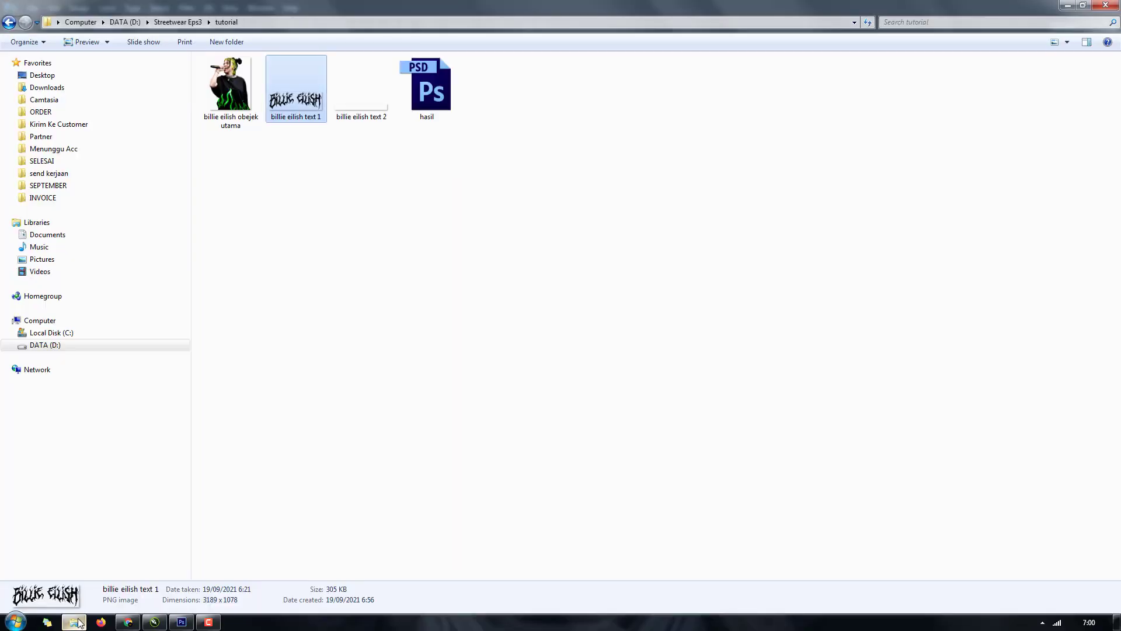
pyautogui.click(355, 108)
pyautogui.click(297, 105)
pyautogui.moveTo(371, 103); pyautogui.dragTo(500, 453)
pyautogui.press('Return')
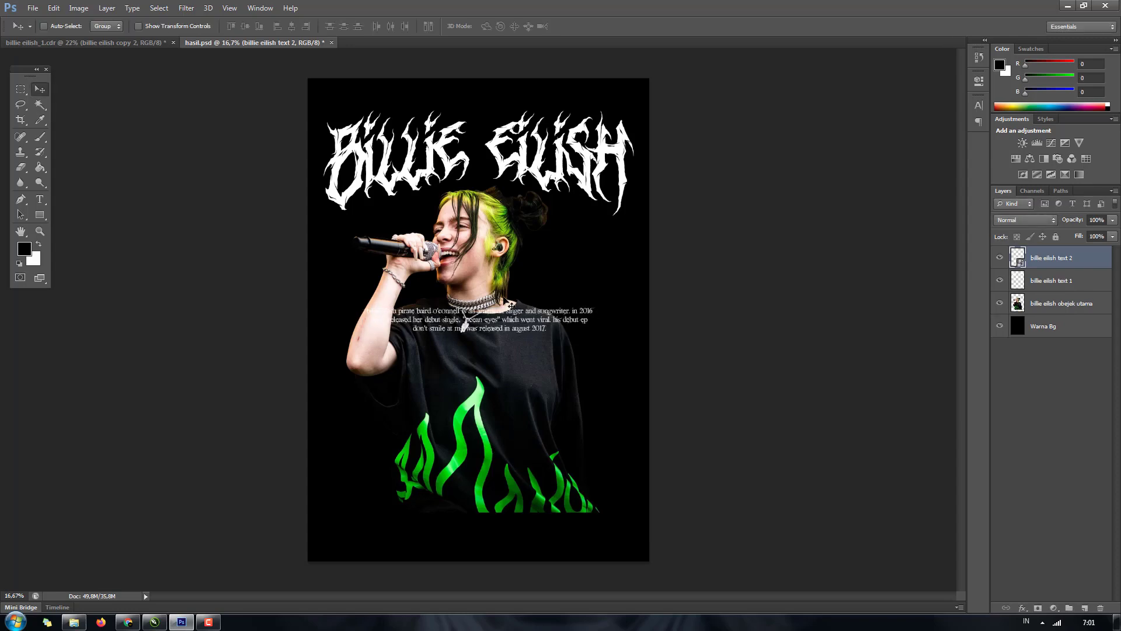
# - Move the description text about 16.7 cm straight down onto the bottom edge of the shirt's flames
pyautogui.scroll(4, 511, 304)
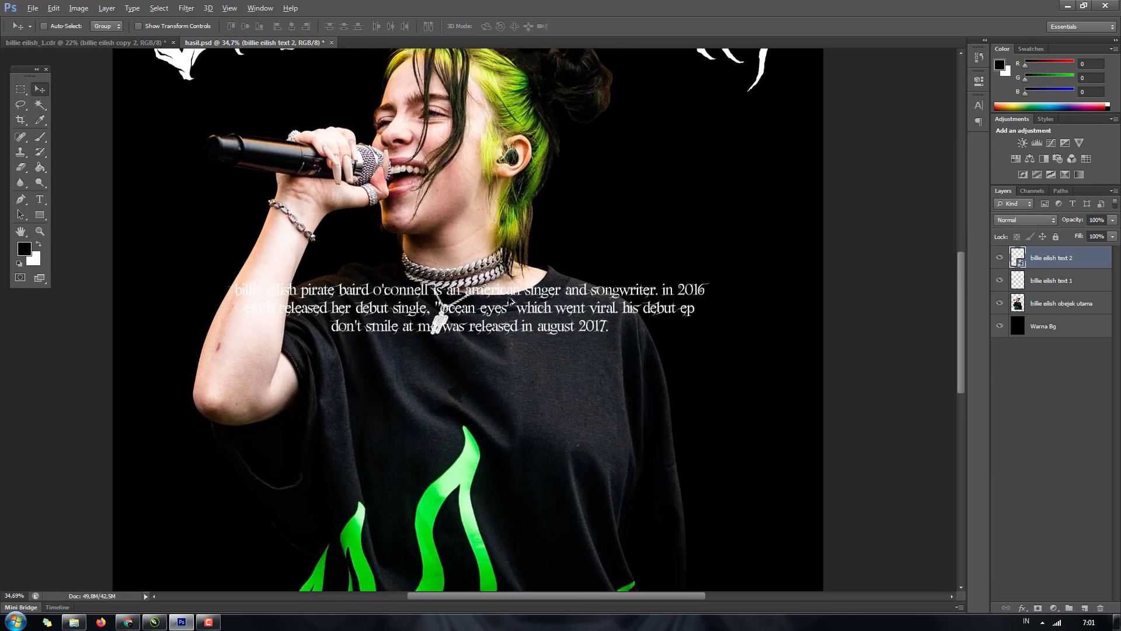
pyautogui.scroll(-3, 511, 302)
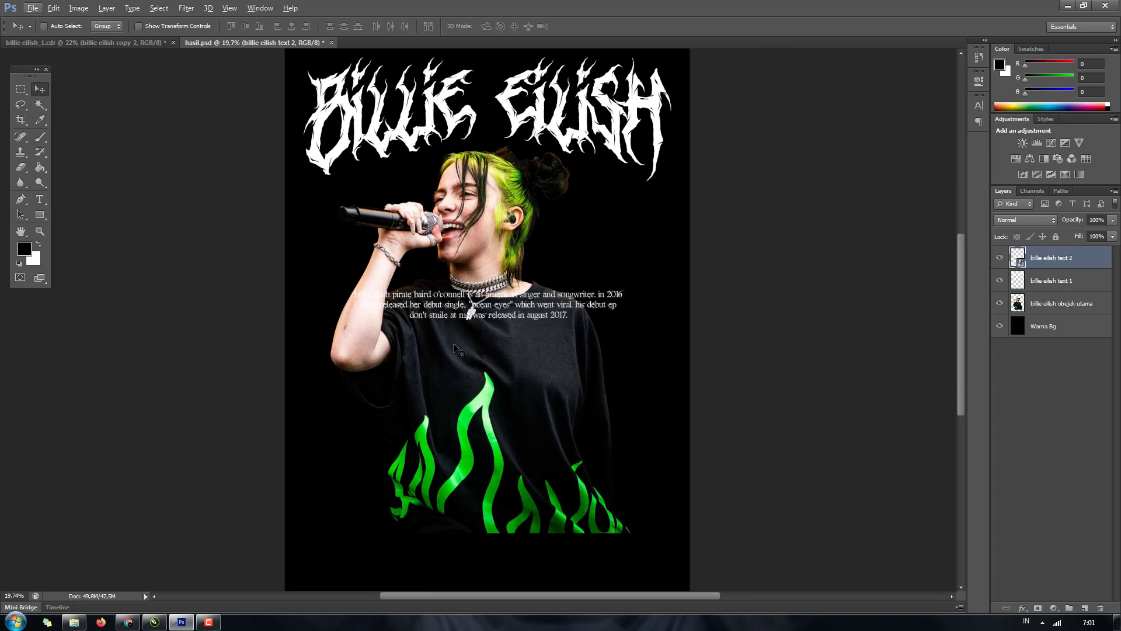
pyautogui.moveTo(495, 320); pyautogui.dragTo(500, 547)
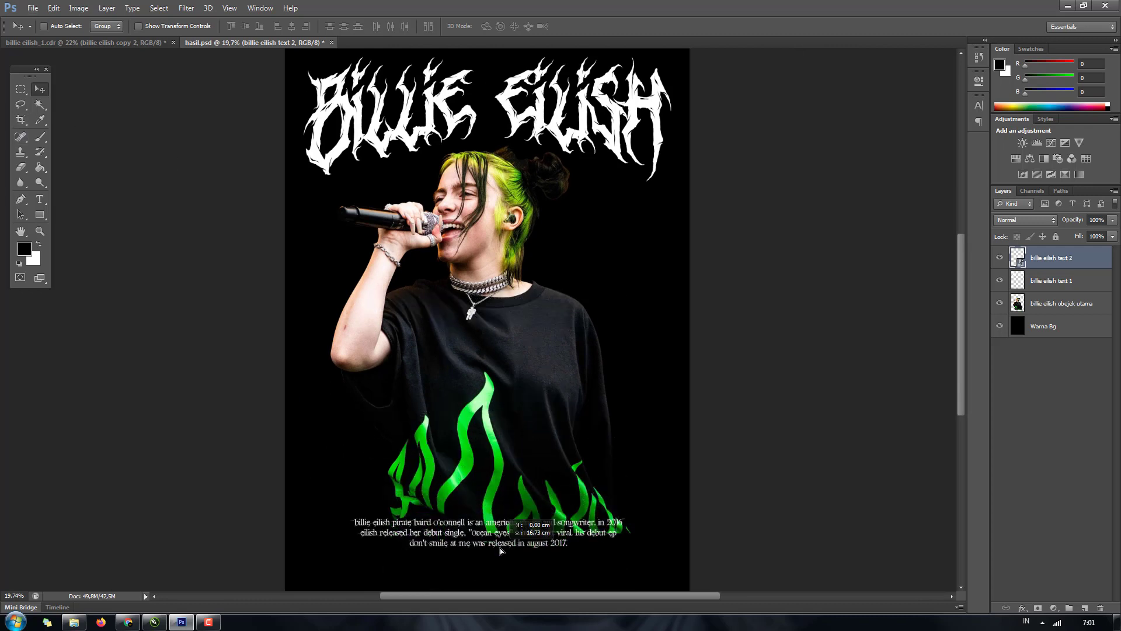
# - Rasterize the billie eilish text 2 smart object layer
pyautogui.click(21, 167)
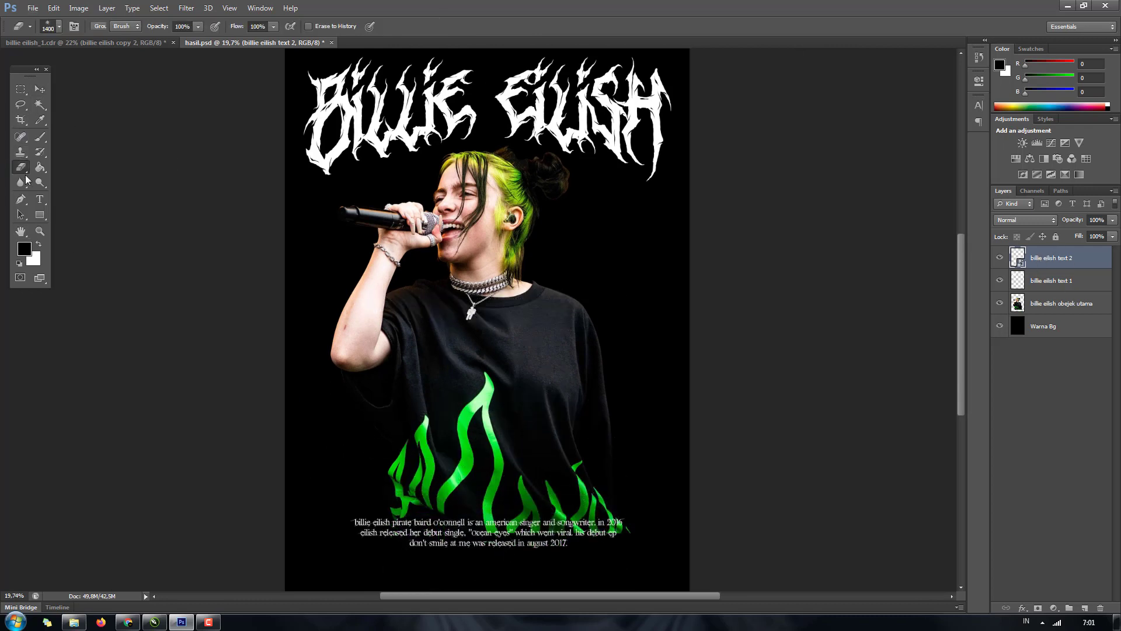
pyautogui.click(518, 531)
pyautogui.click(40, 89)
# - Shift the description text slightly lower across the shirt's bottom edge
pyautogui.scroll(3, 571, 403)
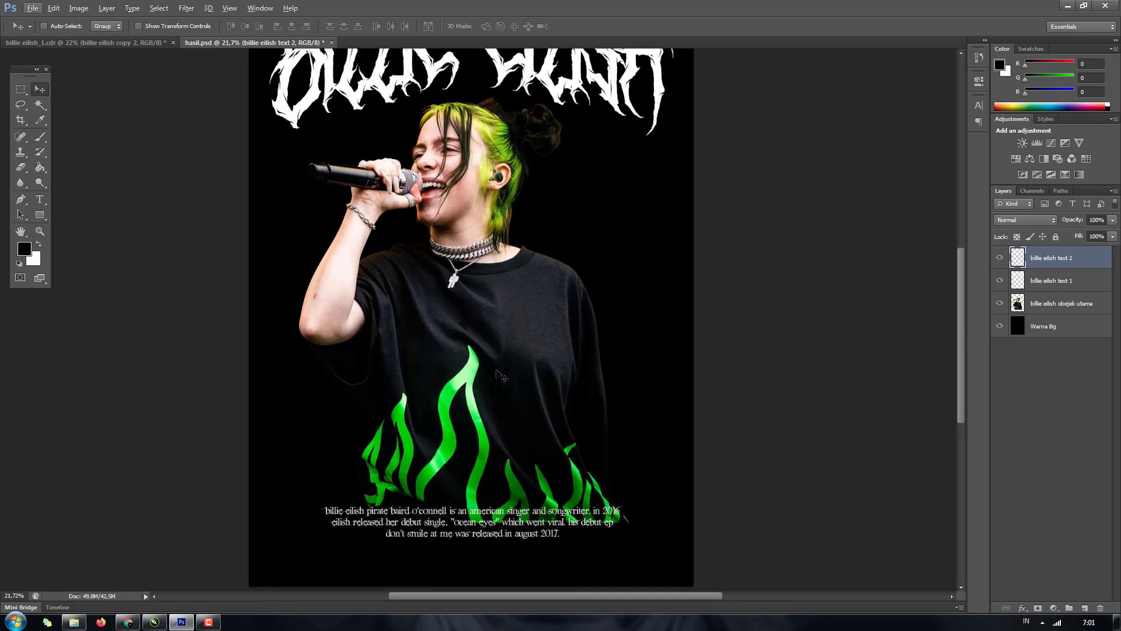
pyautogui.scroll(-3, 477, 355)
pyautogui.scroll(1, 493, 304)
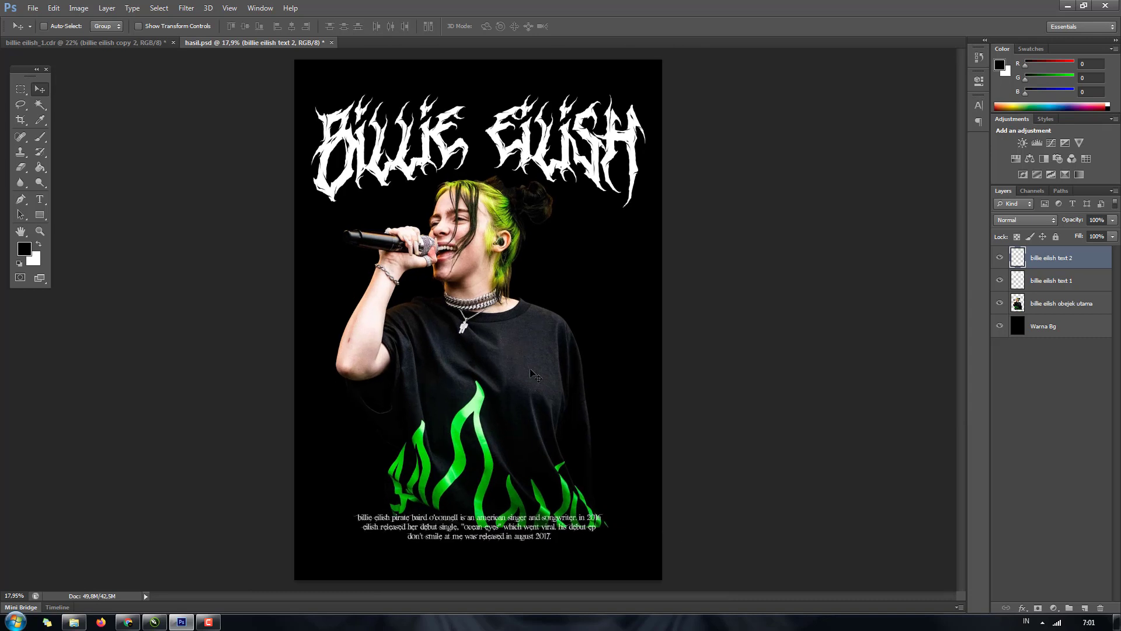
pyautogui.moveTo(521, 535); pyautogui.dragTo(521, 543)
# - Hide the billie eilish text 2 layer to check the poster without the description, and show it again
pyautogui.click(1000, 258)
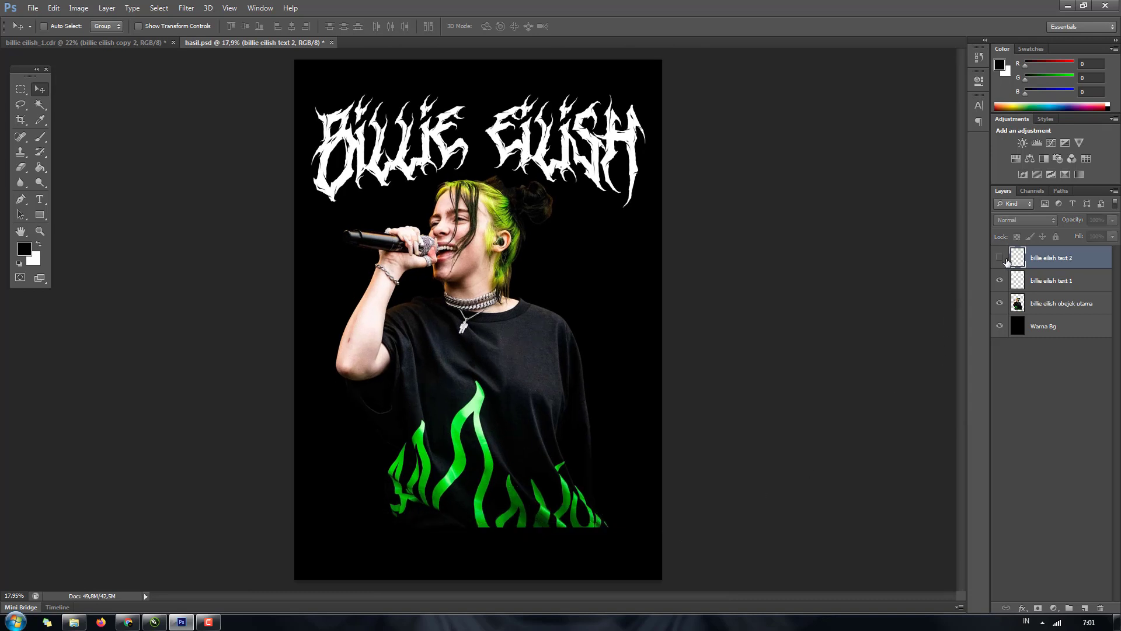
pyautogui.click(1000, 258)
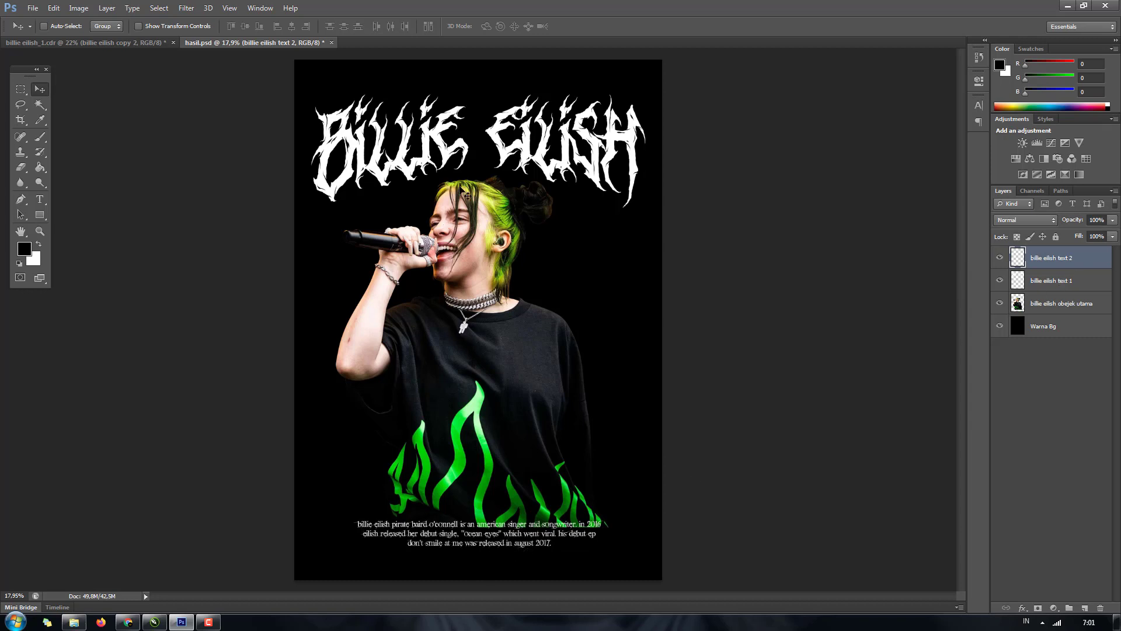
pyautogui.click(18, 86)
pyautogui.click(40, 89)
# - Examine the Color Fill 1 layer and its blend mode in the finished poster document, and return to hasil.psd
pyautogui.click(120, 42)
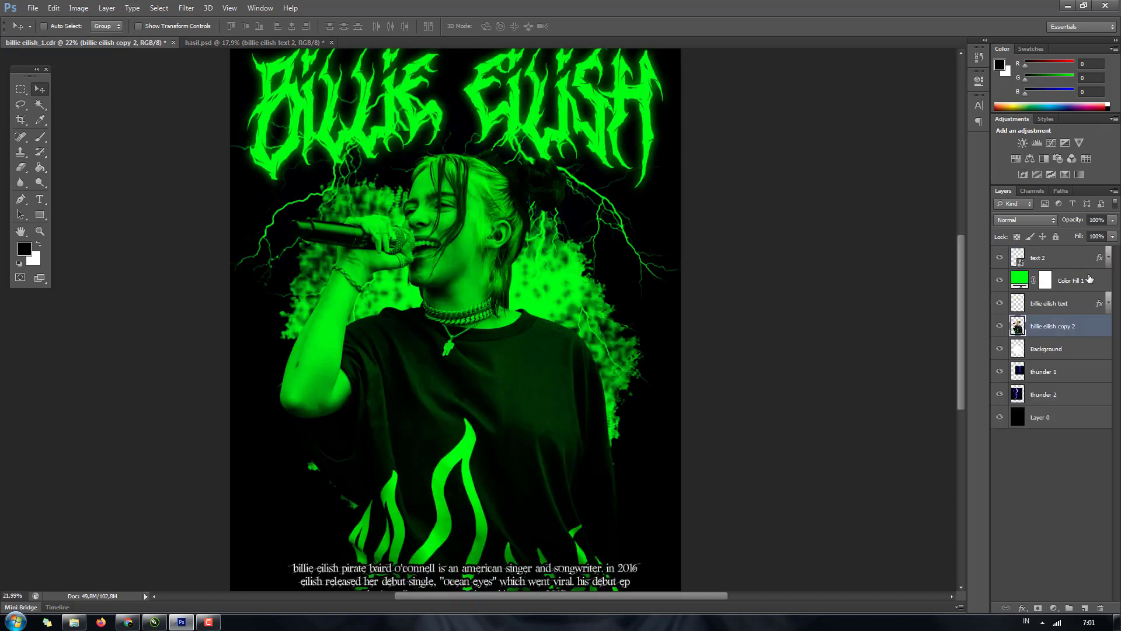
pyautogui.click(1054, 284)
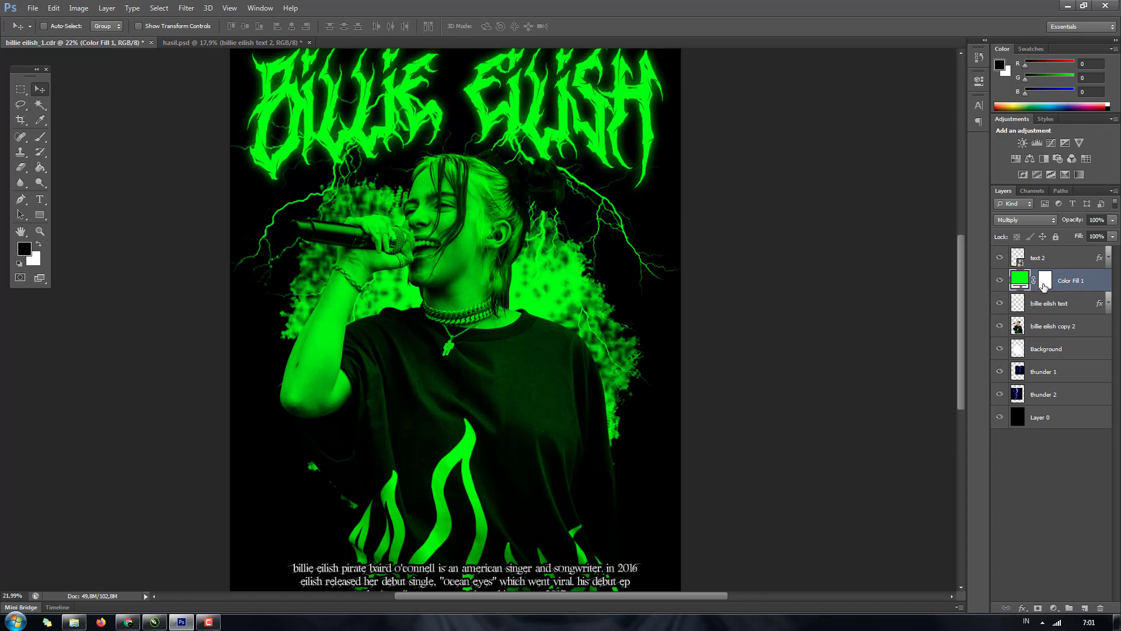
pyautogui.click(179, 43)
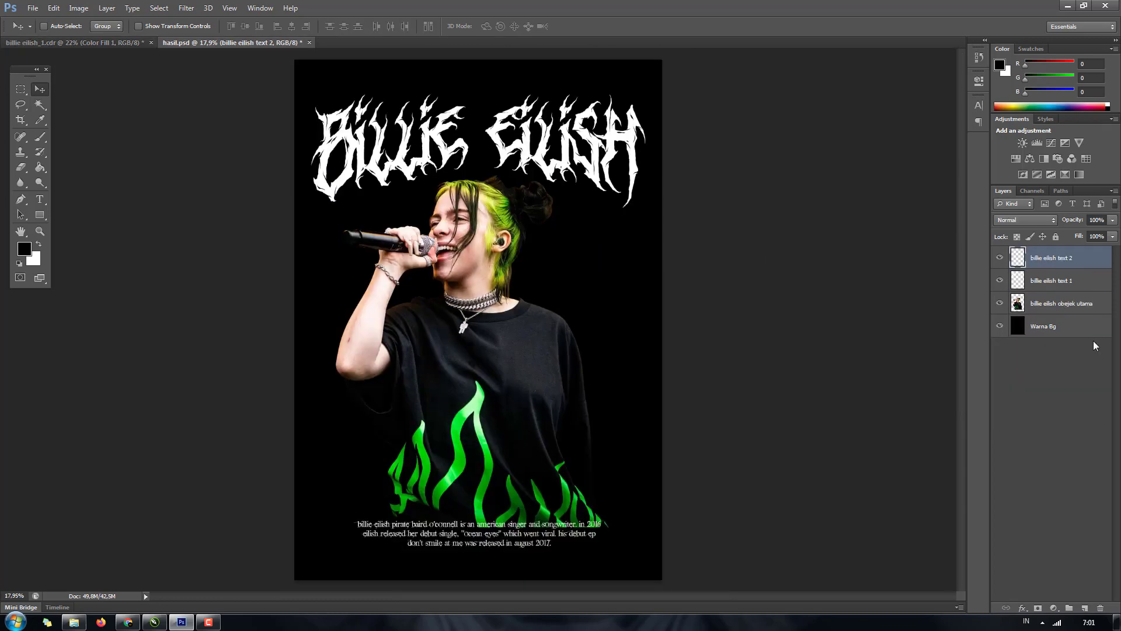
# - Add a black solid color fill layer above the billie eilish text 2 layer
pyautogui.click(1045, 288)
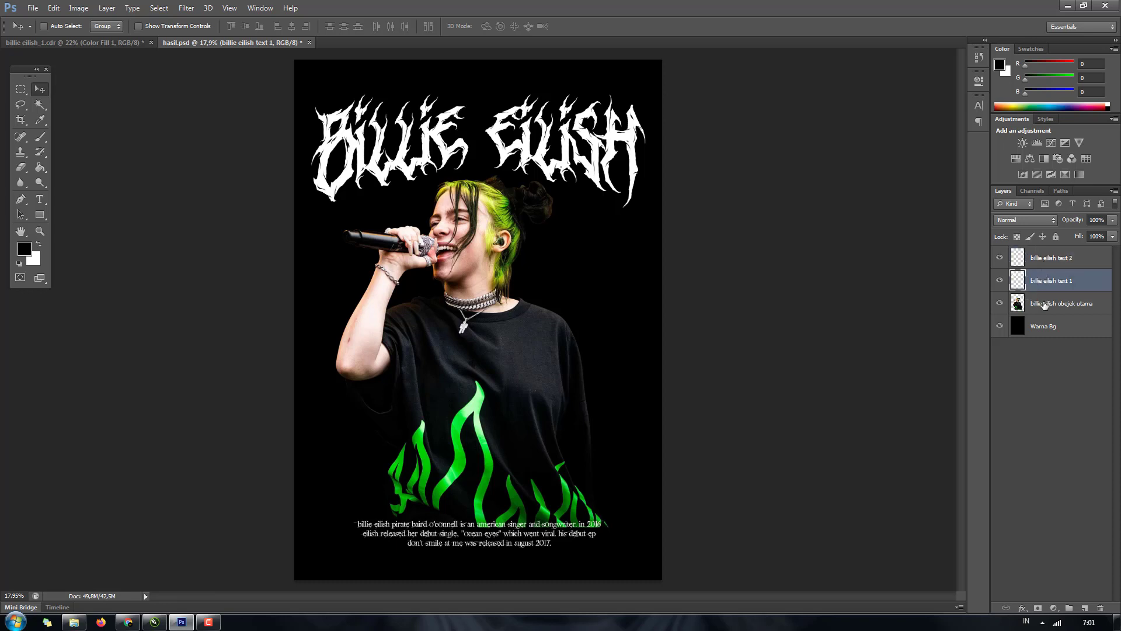
pyautogui.click(1073, 268)
pyautogui.click(1049, 279)
pyautogui.click(1049, 260)
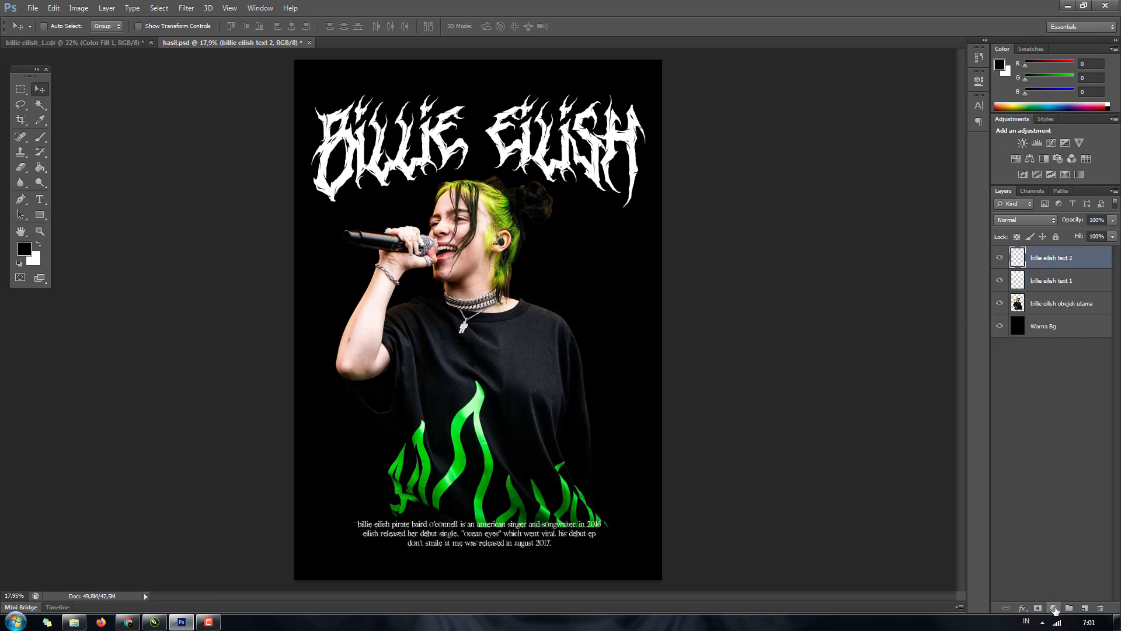
pyautogui.click(1055, 608)
pyautogui.click(1052, 610)
pyautogui.click(1052, 609)
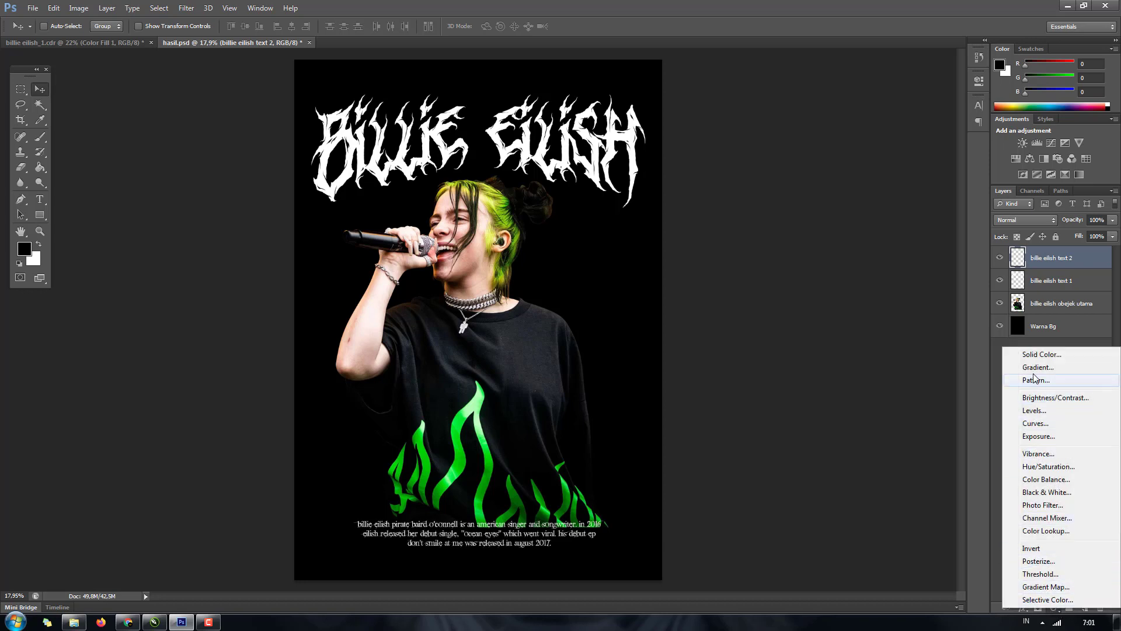
pyautogui.click(1042, 355)
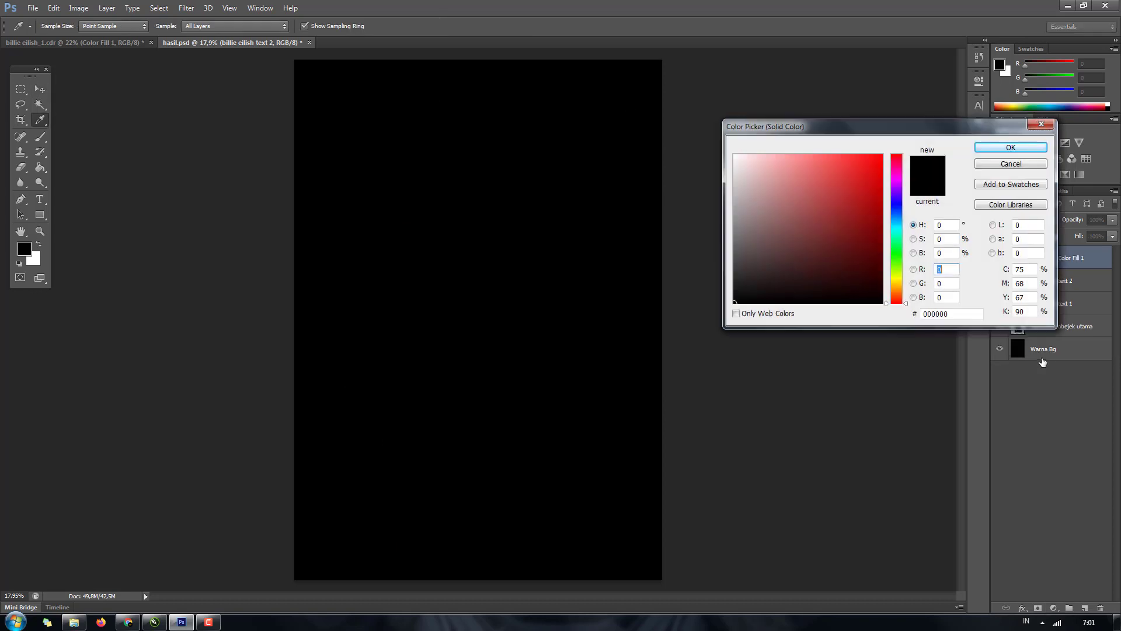
pyautogui.click(1011, 149)
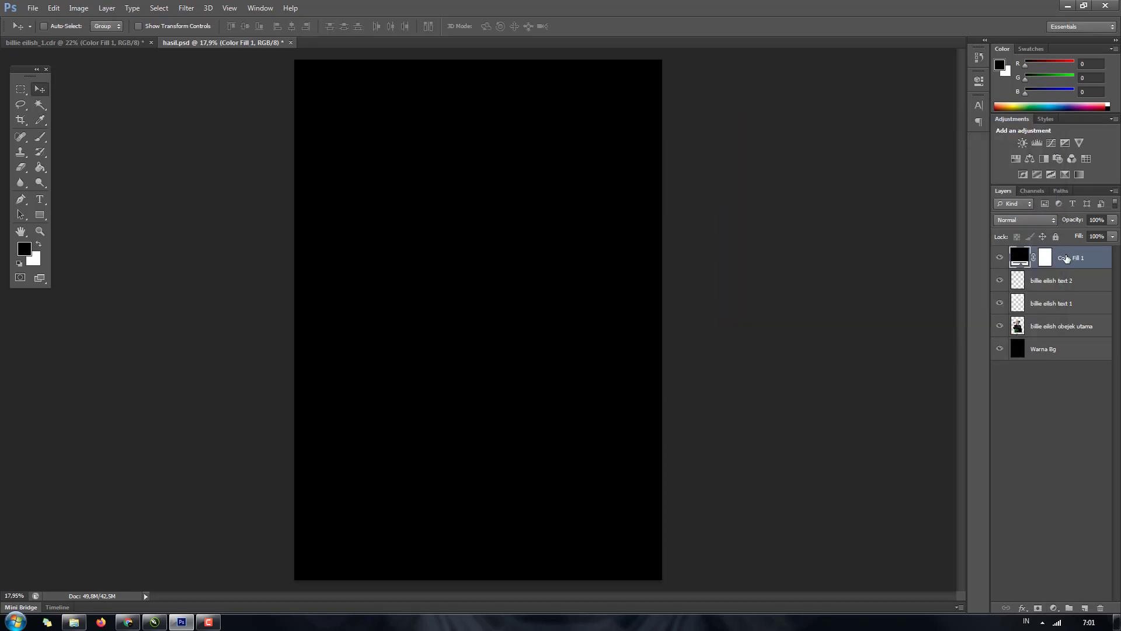
# - Set the blend mode of the Color Fill 1 layer to Multiply
pyautogui.doubleClick(1066, 257)
pyautogui.click(1054, 283)
pyautogui.click(1075, 264)
pyautogui.click(1037, 219)
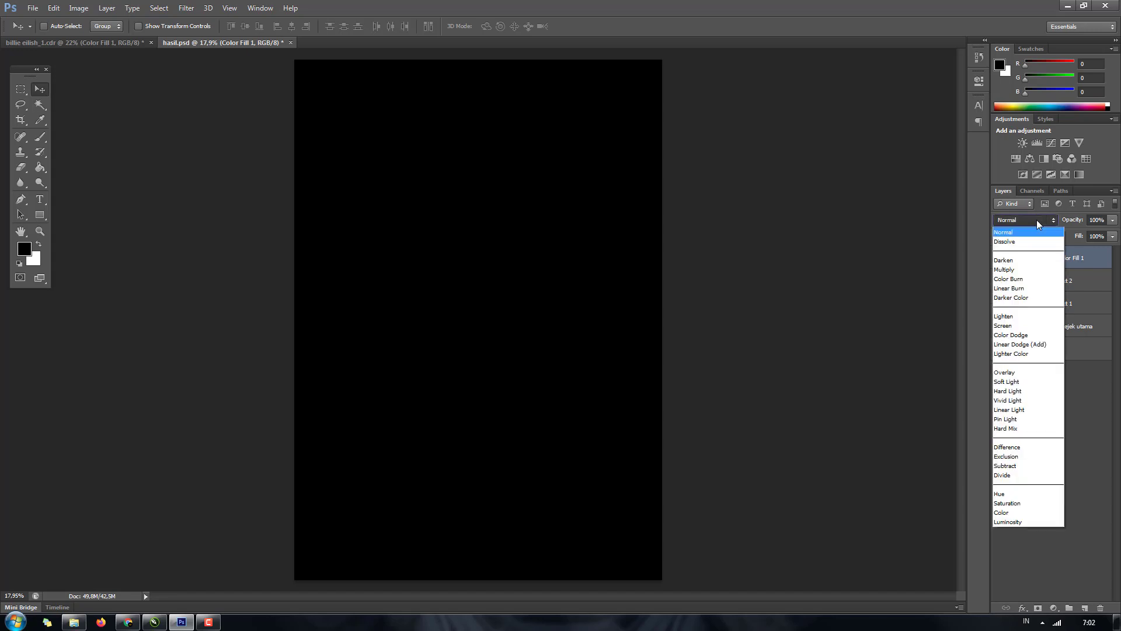
pyautogui.click(1026, 269)
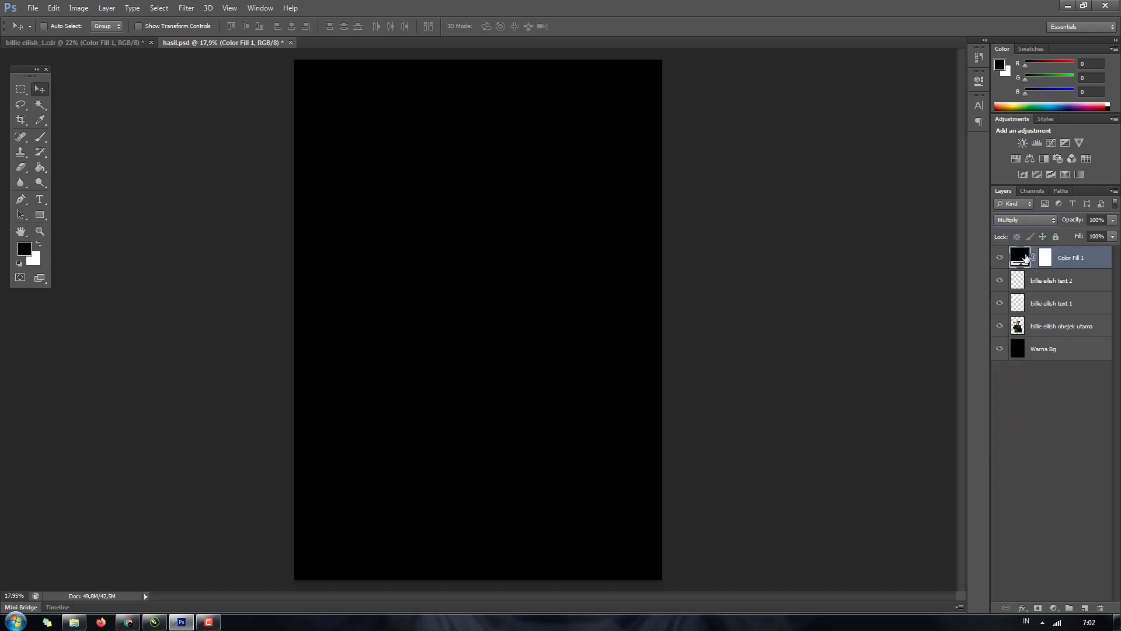
# - Try red, blue, green and orange tints as the color of the Color Fill 1 layer
pyautogui.doubleClick(1023, 261)
pyautogui.click(946, 269)
pyautogui.write('255')
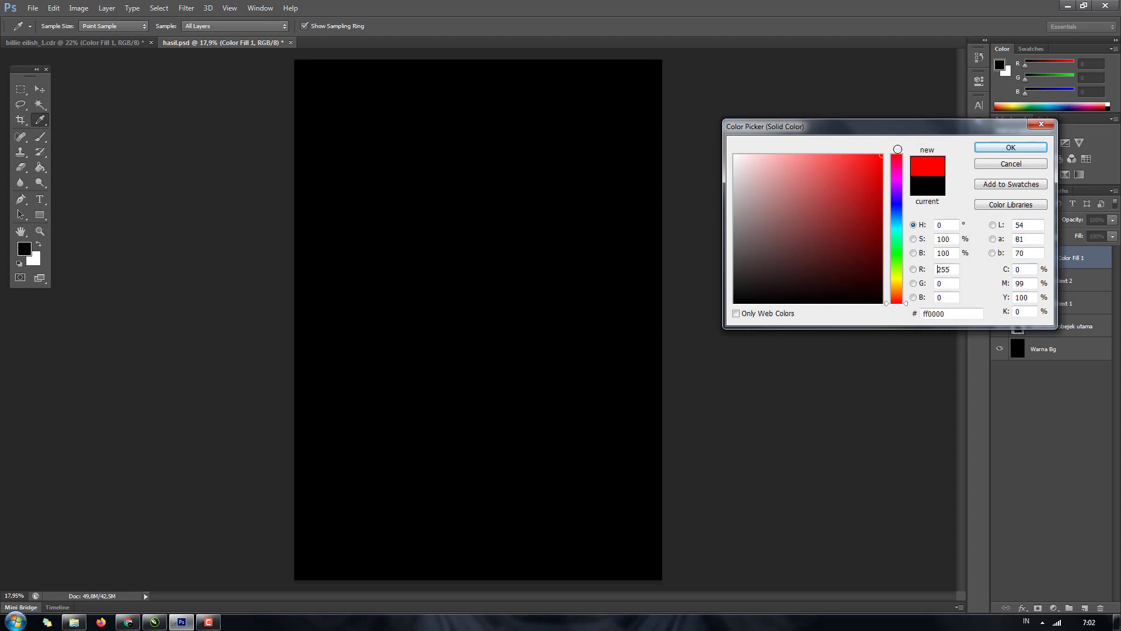
pyautogui.click(867, 187)
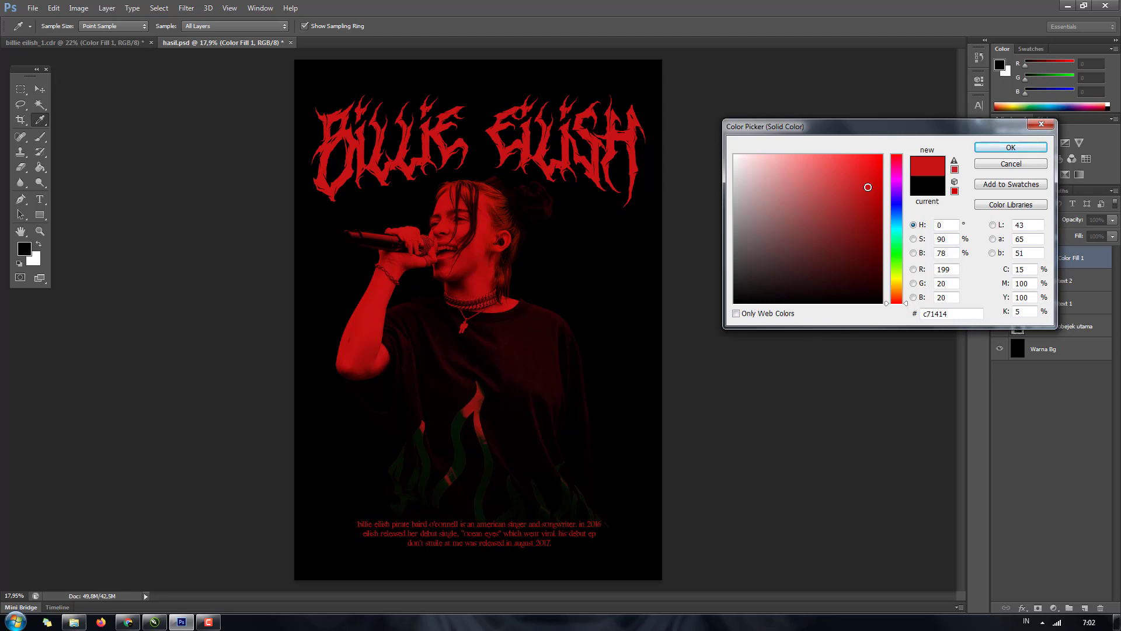
pyautogui.click(893, 204)
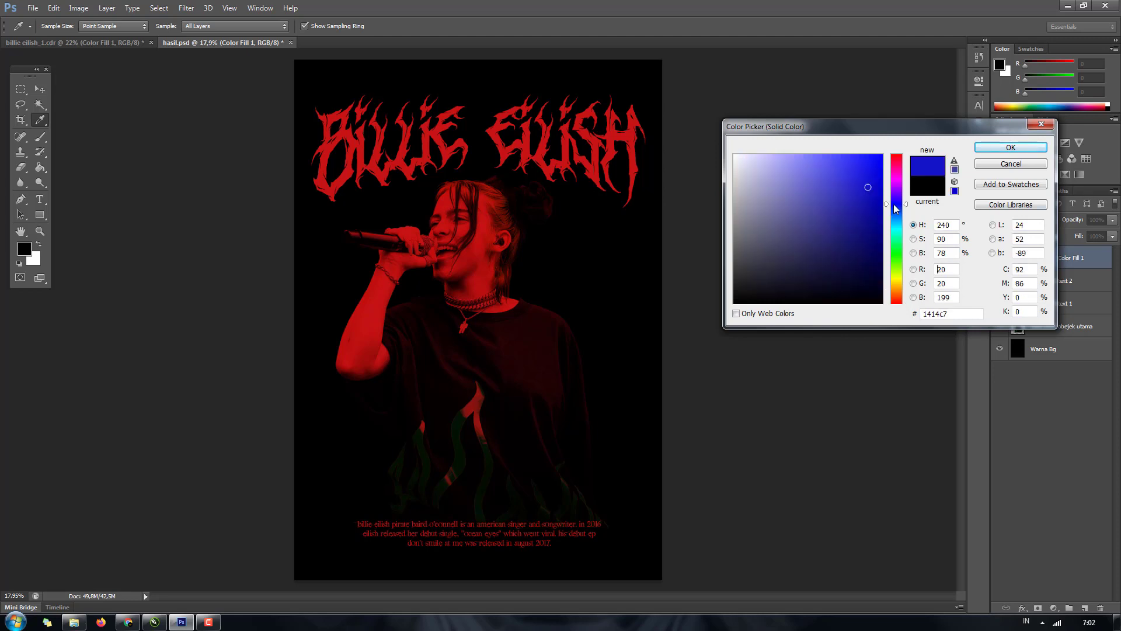
pyautogui.click(902, 254)
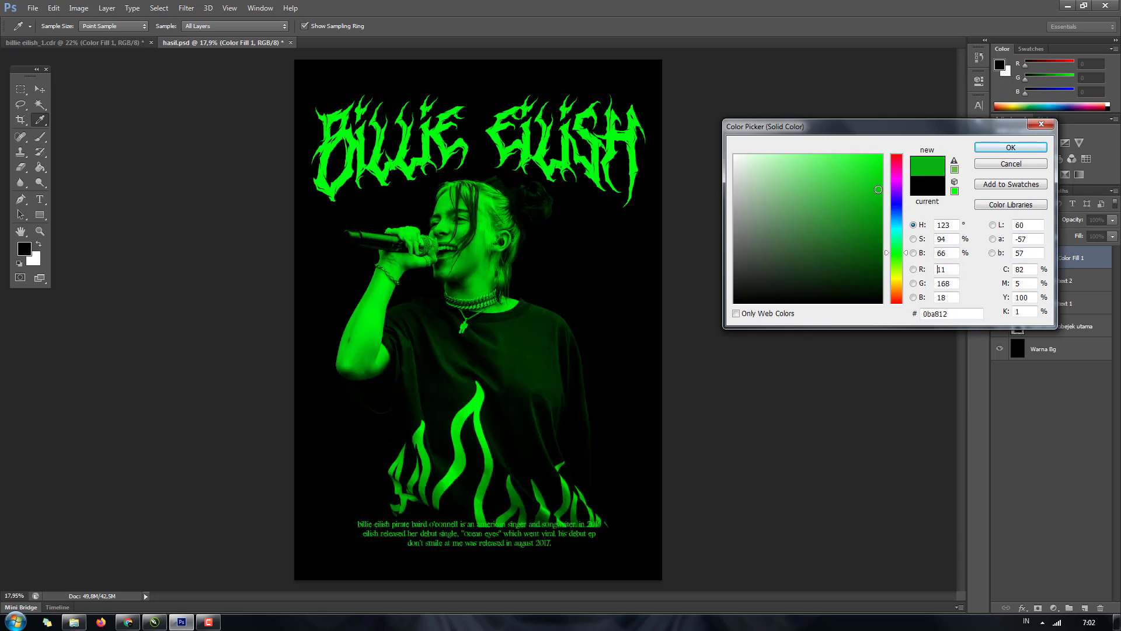
pyautogui.click(898, 287)
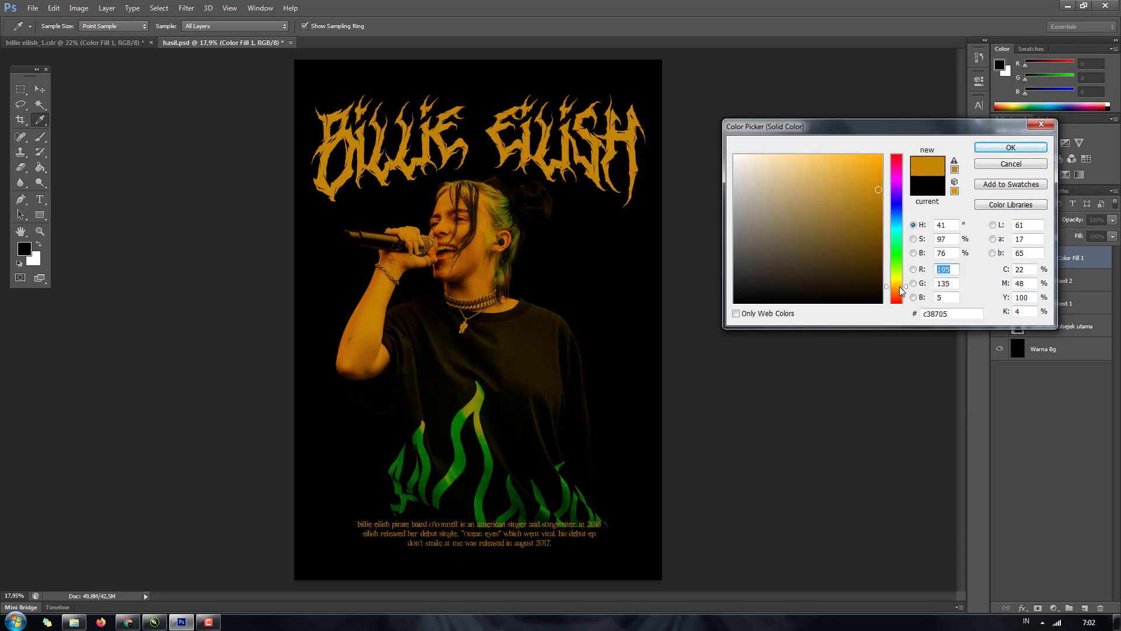
pyautogui.click(900, 292)
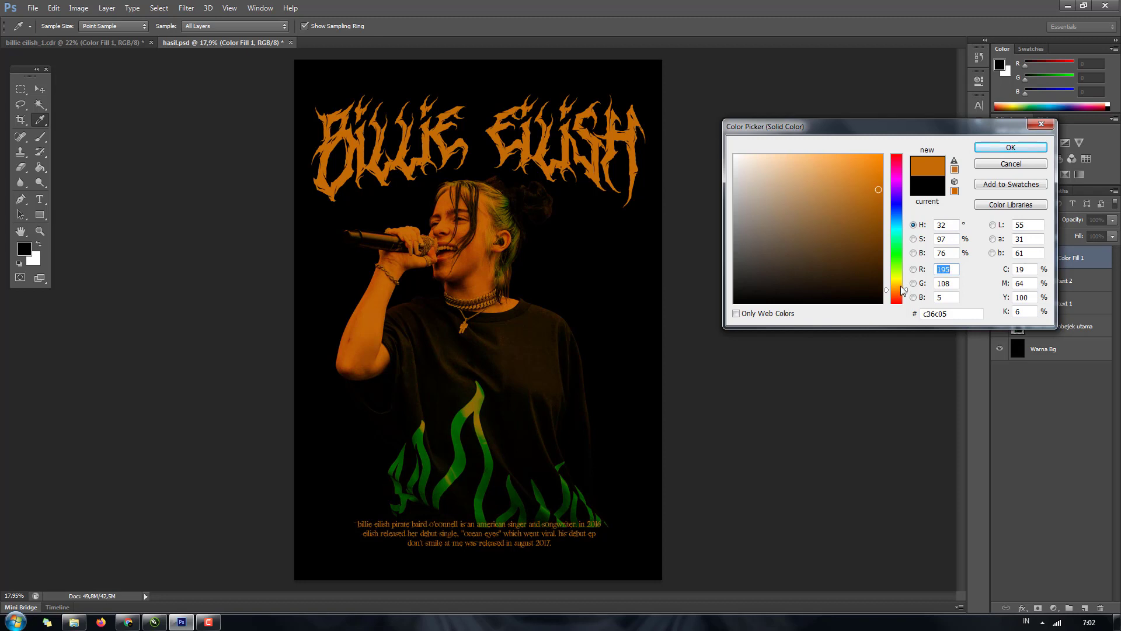
pyautogui.click(903, 287)
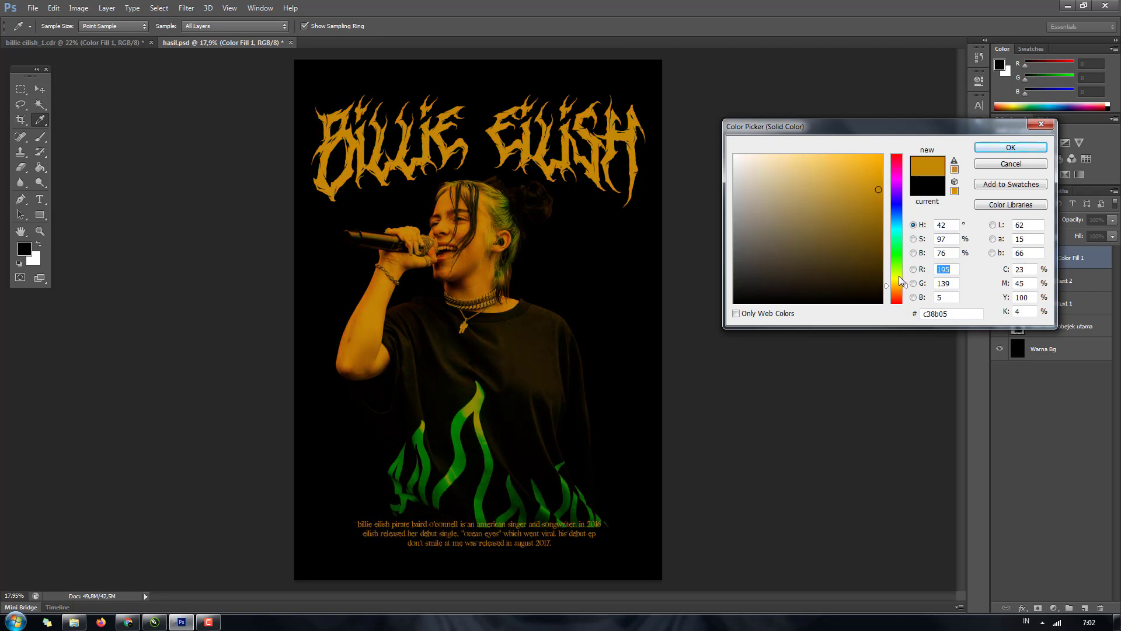
# - Set the Color Fill 1 color to pure green (00ff00) at full saturation and brightness
pyautogui.moveTo(899, 275); pyautogui.dragTo(896, 155)
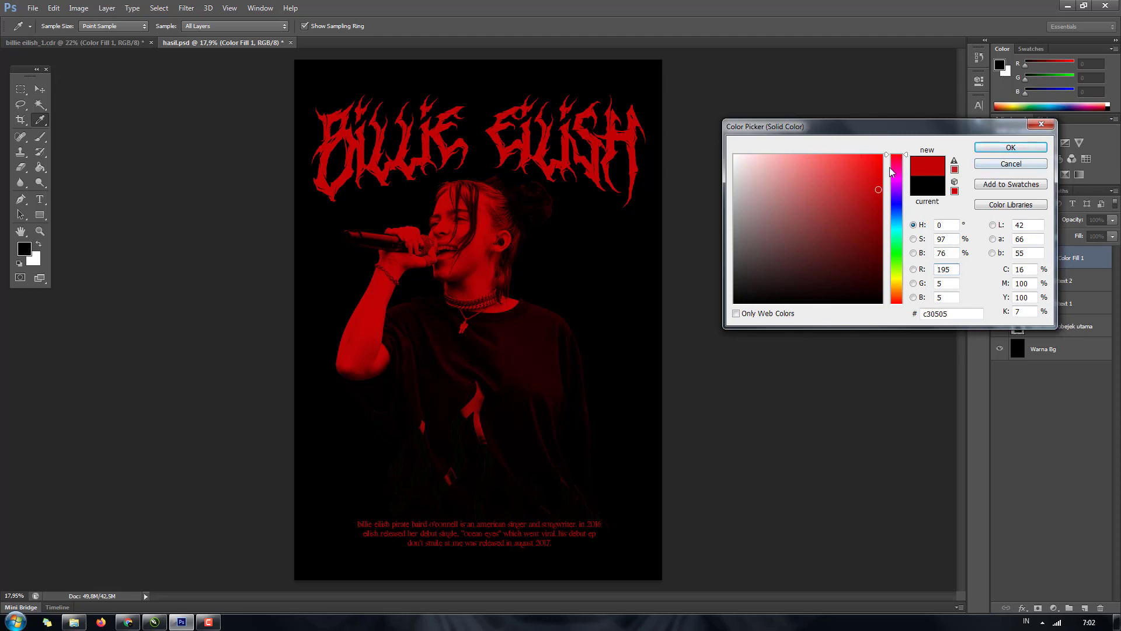
pyautogui.moveTo(883, 183); pyautogui.dragTo(887, 142)
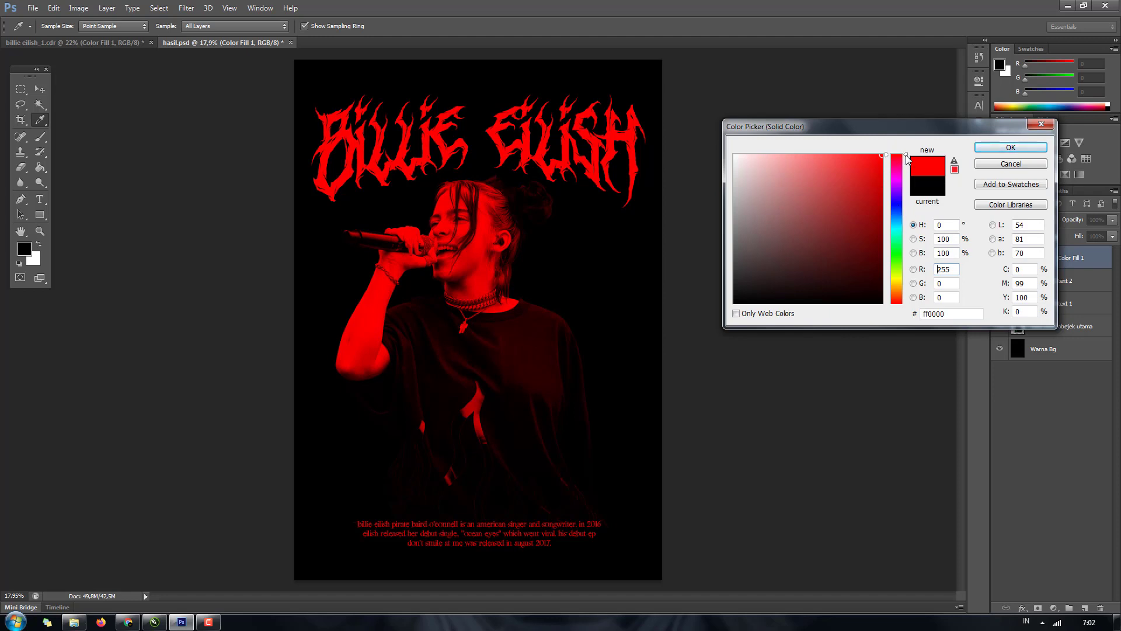
pyautogui.moveTo(906, 156); pyautogui.dragTo(907, 254)
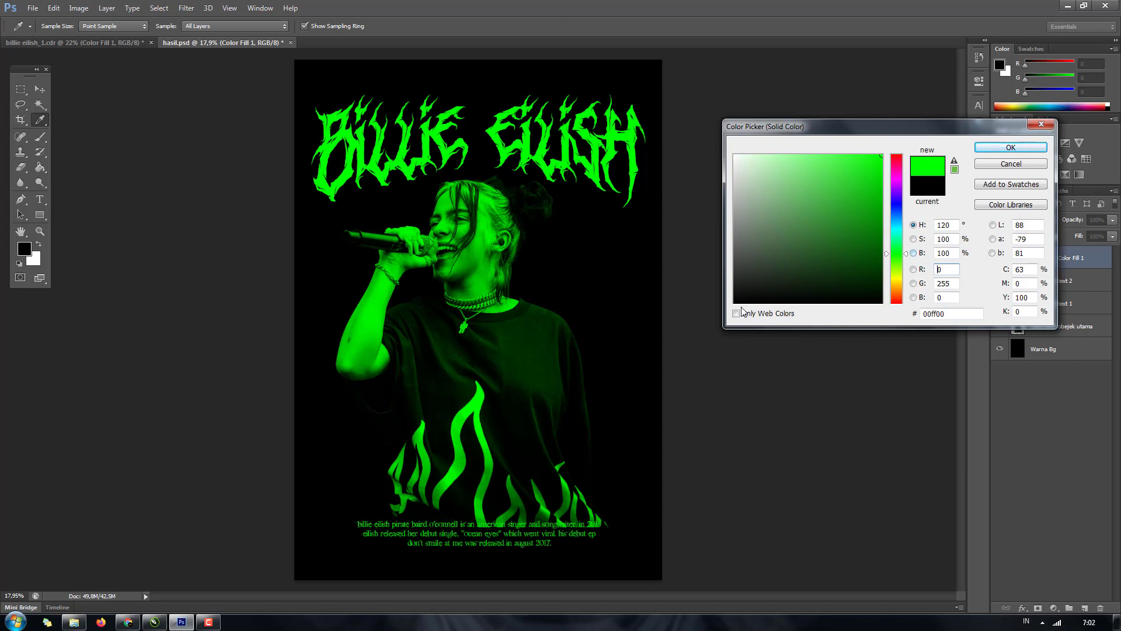
pyautogui.click(1011, 148)
pyautogui.press('v')
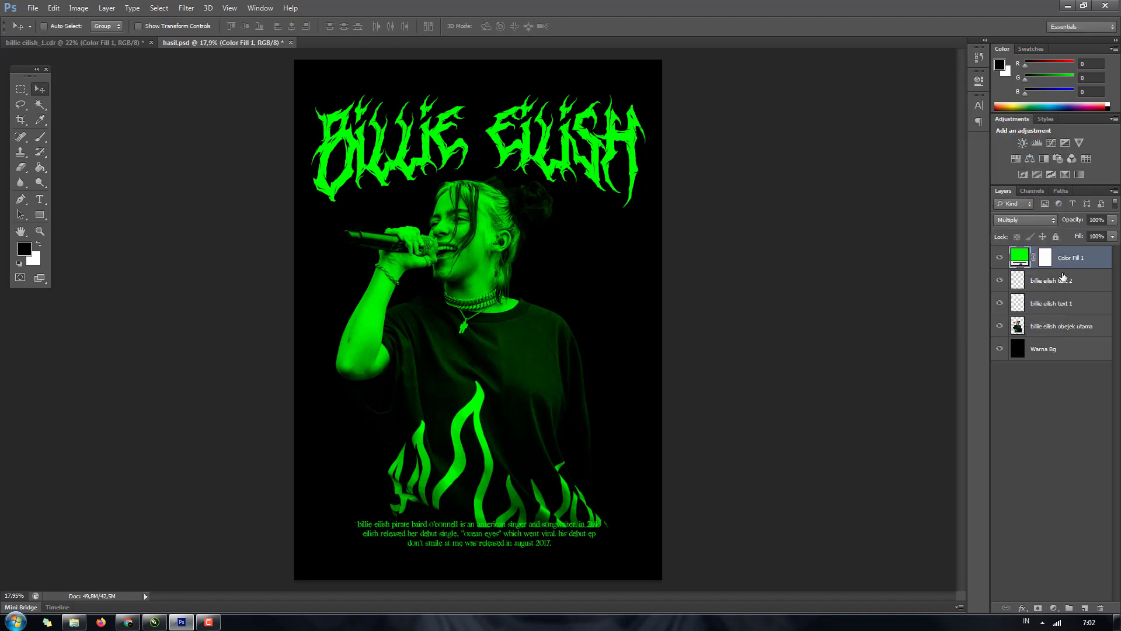
# - Compare the green tint with the finished poster in billie eilish_1.cdr and return to hasil.psd
pyautogui.click(1051, 280)
pyautogui.click(1067, 260)
pyautogui.click(120, 39)
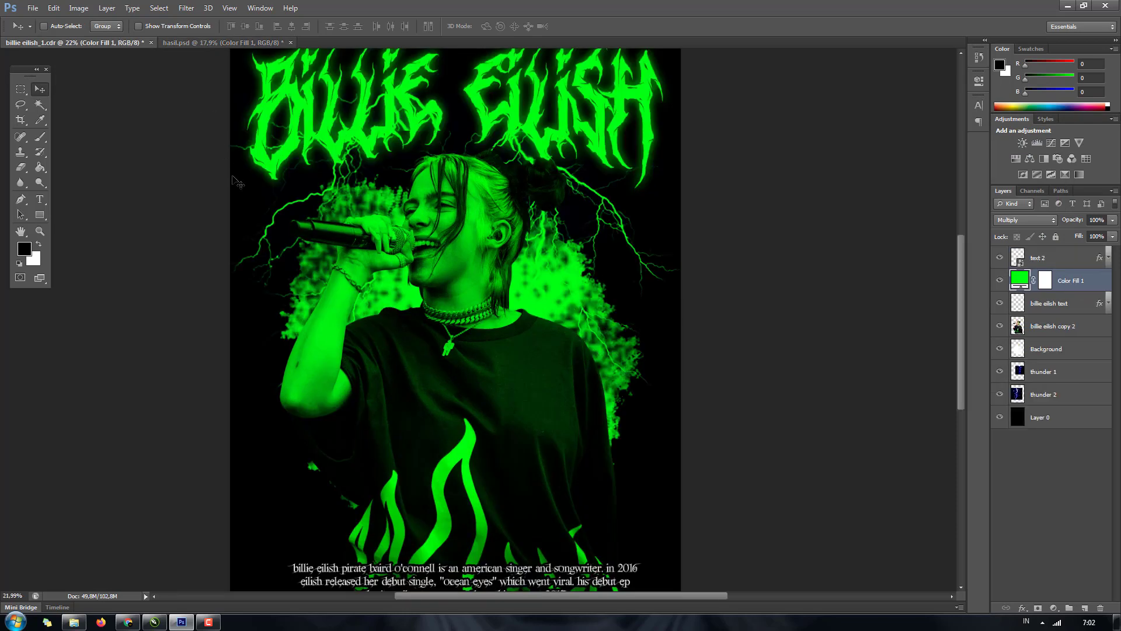
pyautogui.click(237, 43)
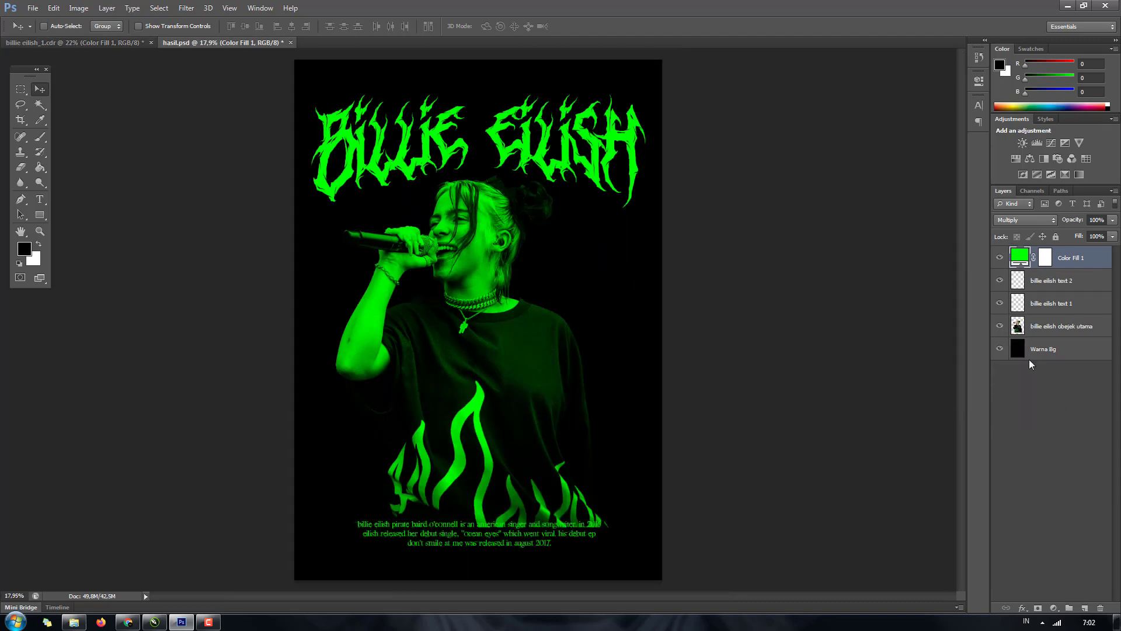
# - Add a new layer directly above Warna Bg and name it abstrak
pyautogui.click(1030, 354)
pyautogui.click(1082, 608)
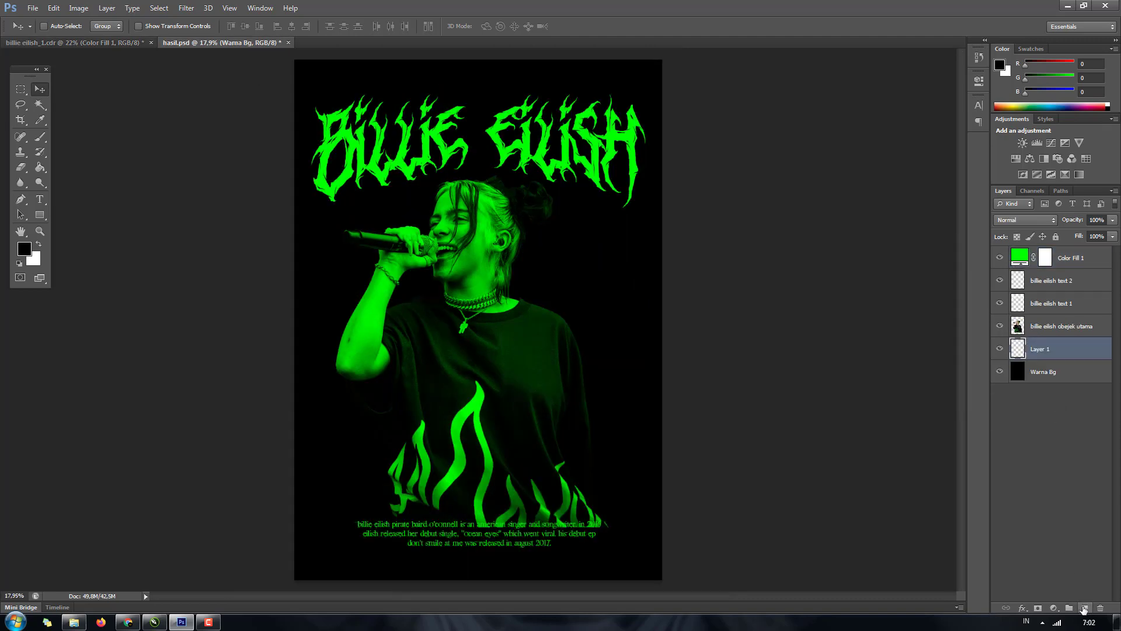
pyautogui.doubleClick(1034, 349)
pyautogui.press('BackSpace')
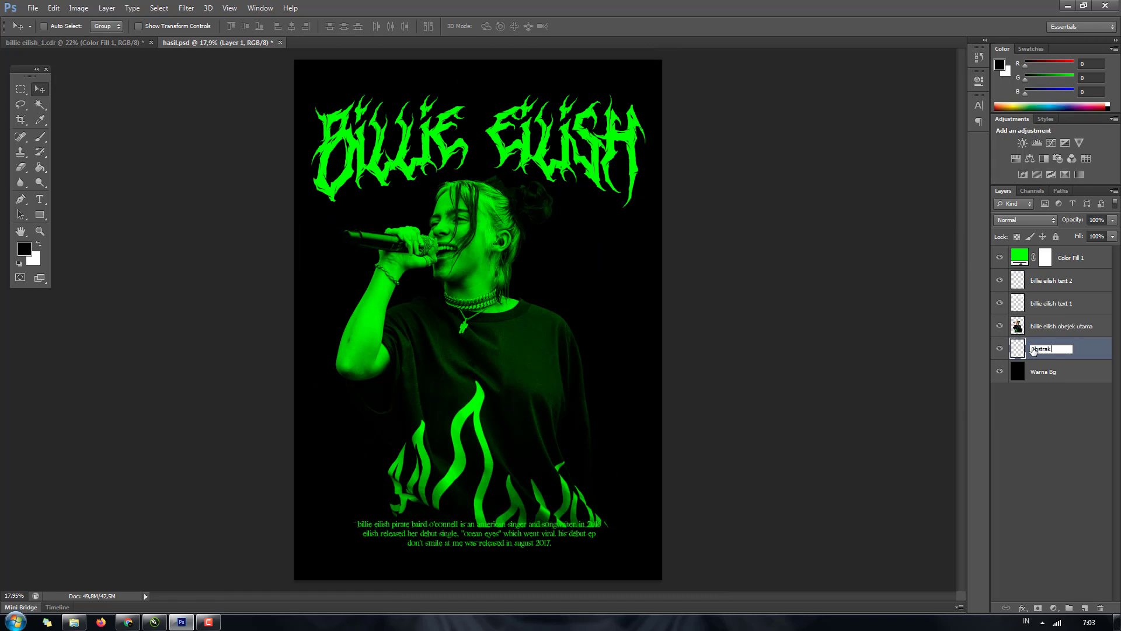
pyautogui.press('Return')
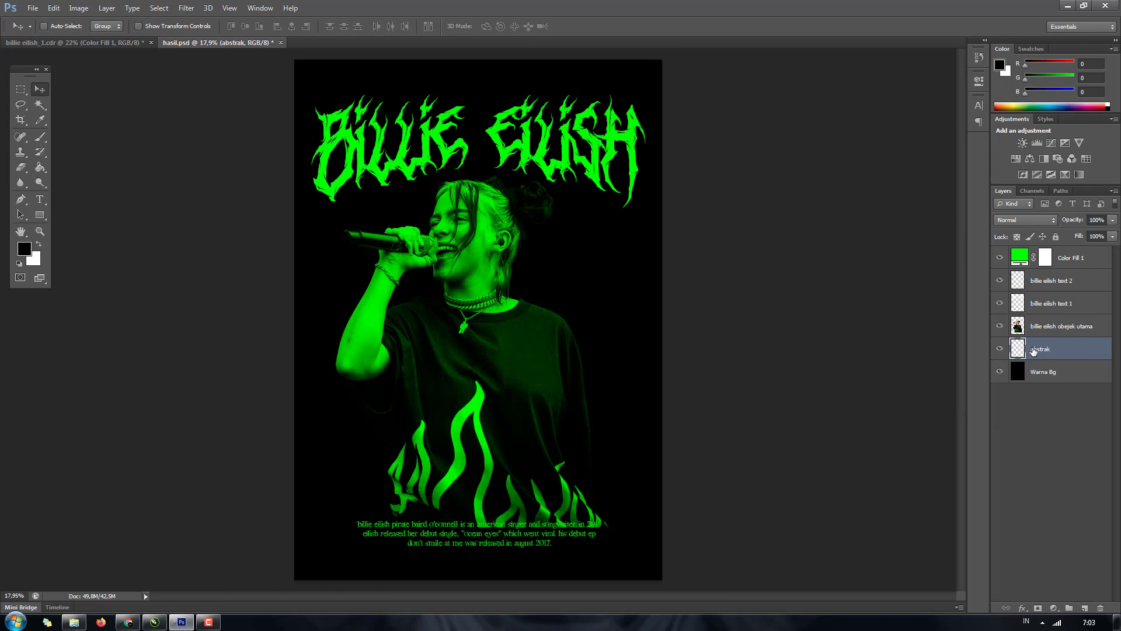
# - Activate the Brush tool for painting on the abstrak layer
pyautogui.click(31, 153)
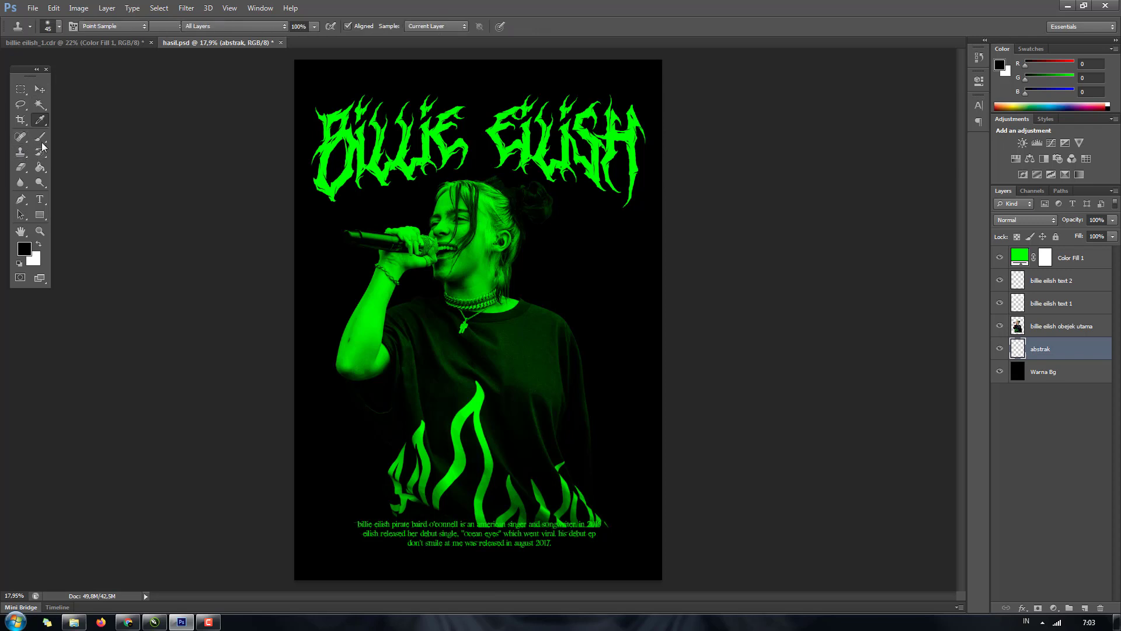
pyautogui.rightClick(32, 153)
pyautogui.click(29, 152)
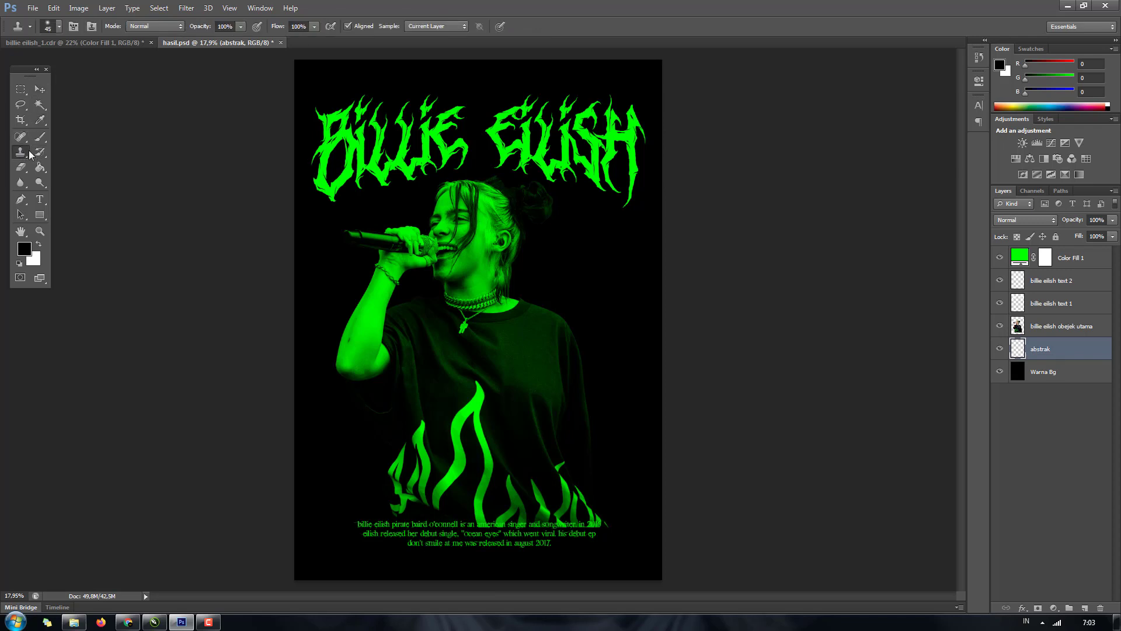
pyautogui.press('b')
pyautogui.rightClick(41, 138)
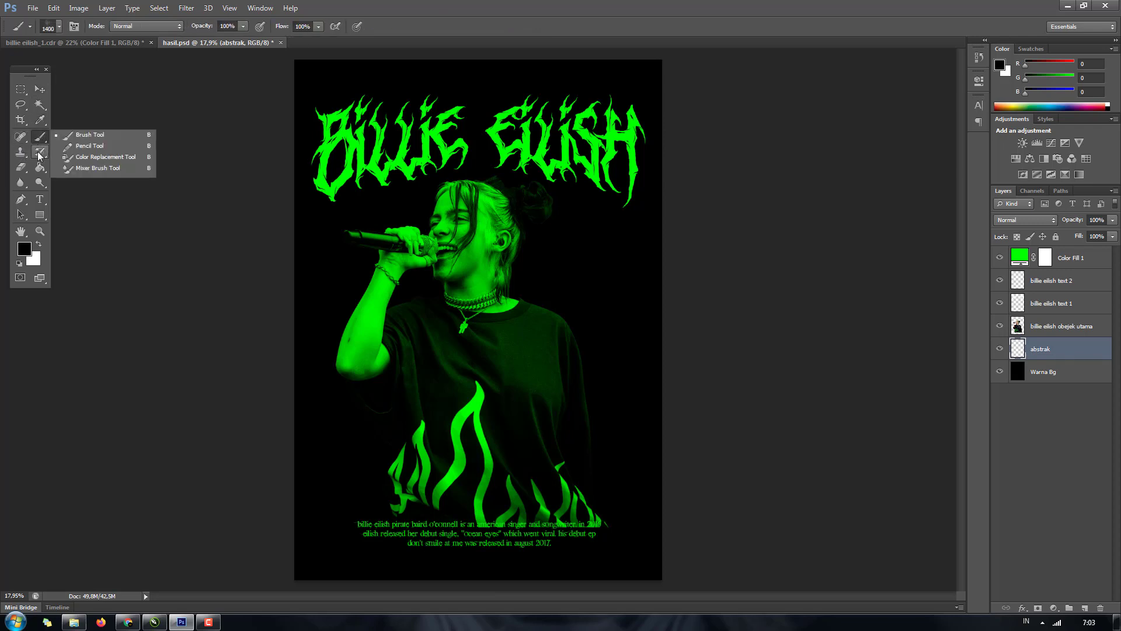
pyautogui.click(39, 154)
pyautogui.rightClick(39, 144)
pyautogui.click(87, 142)
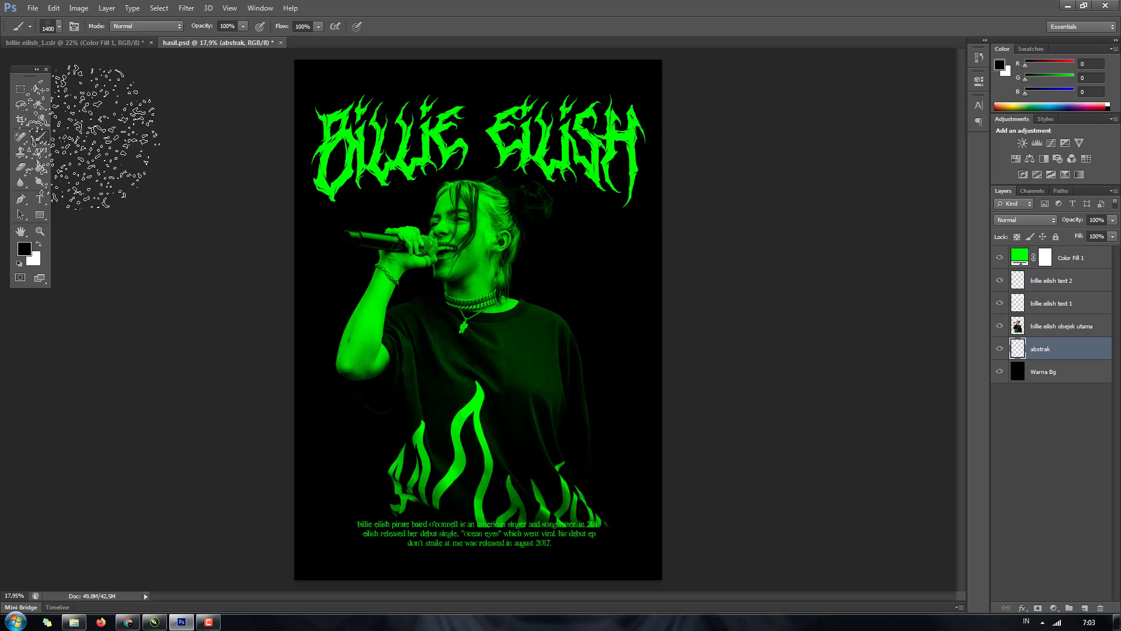
# - Browse the brush presets and choose the 100 px textured brush at the end of the list
pyautogui.click(59, 26)
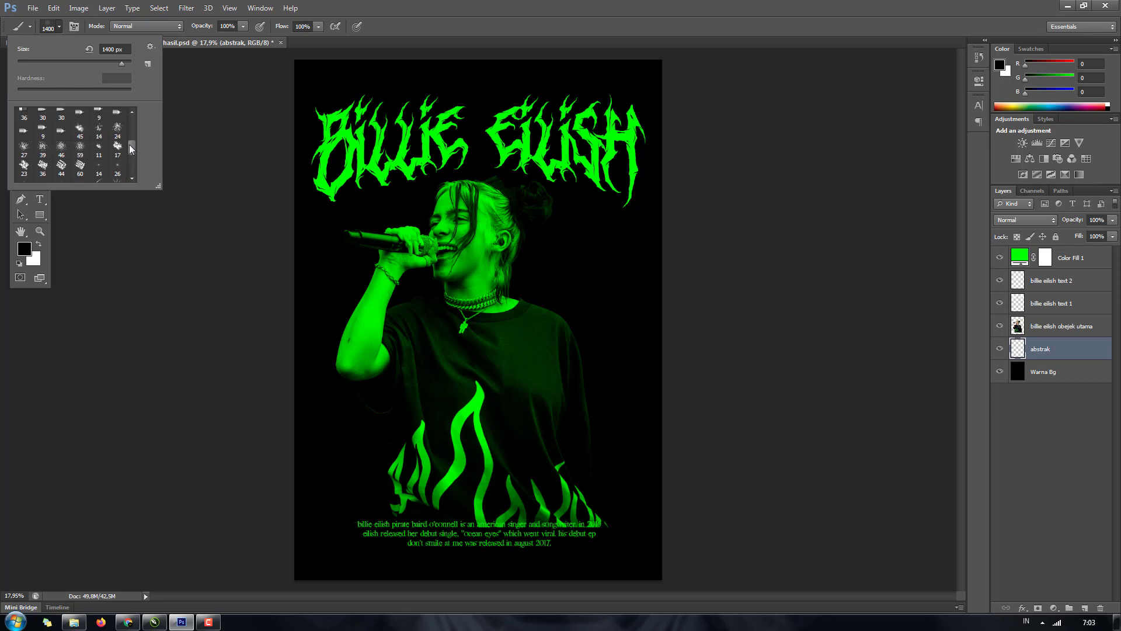
pyautogui.moveTo(129, 145)
pyautogui.mouseDown()
pyautogui.moveTo(125, 114)
pyautogui.moveTo(131, 168)
pyautogui.mouseUp()
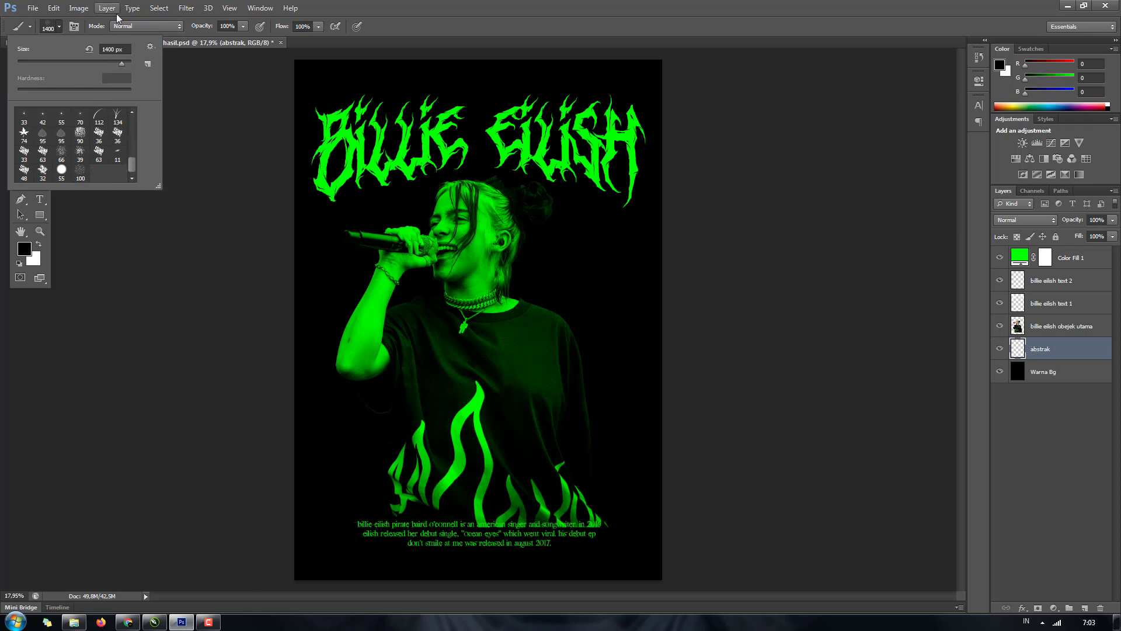
pyautogui.click(59, 26)
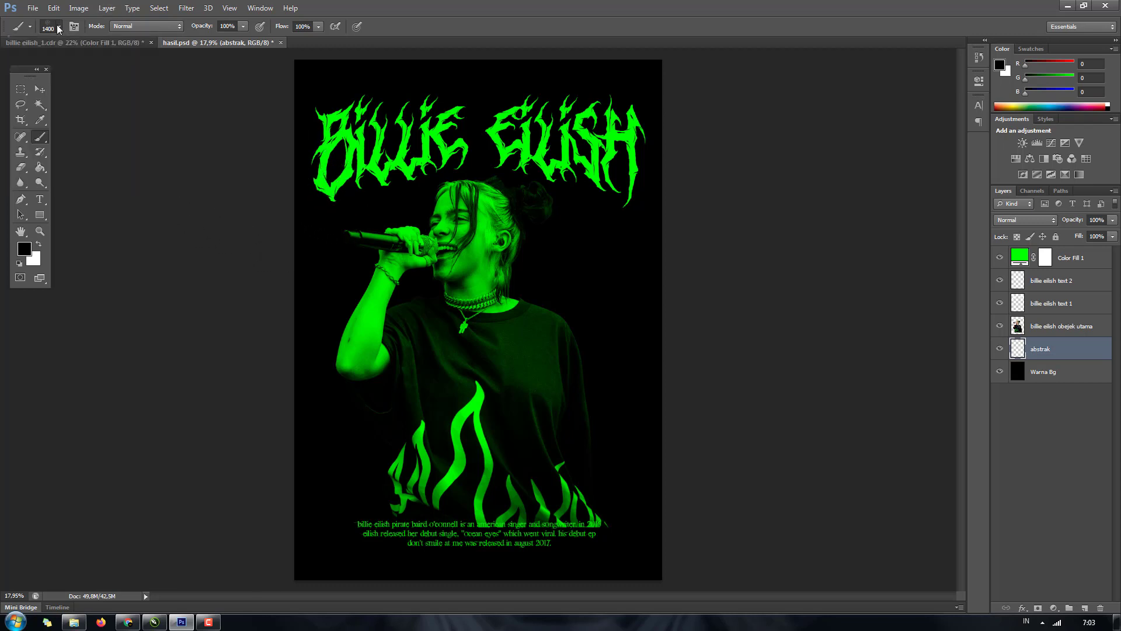
pyautogui.click(58, 26)
pyautogui.click(81, 171)
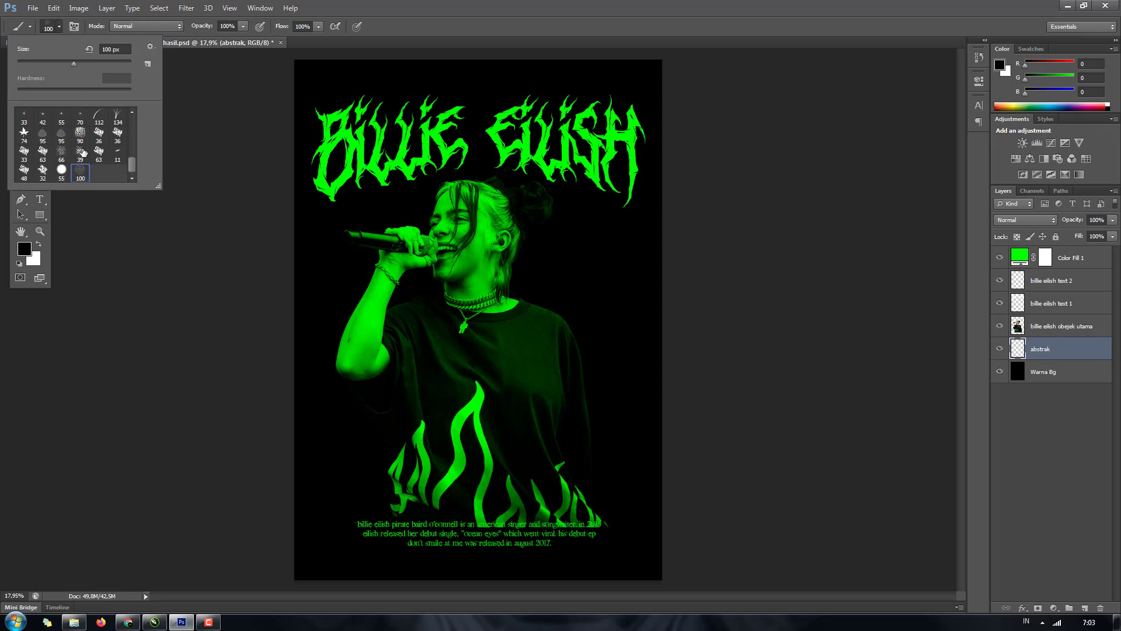
pyautogui.click(81, 153)
pyautogui.click(63, 155)
pyautogui.click(76, 155)
pyautogui.scroll(3, 130, 164)
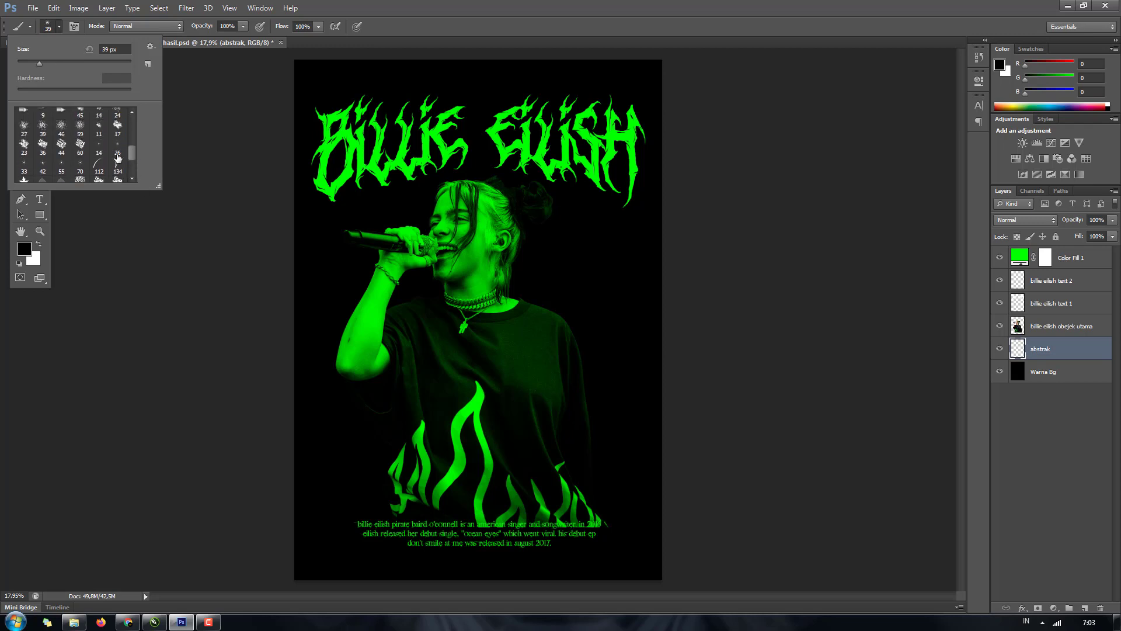
pyautogui.moveTo(132, 153); pyautogui.dragTo(129, 146)
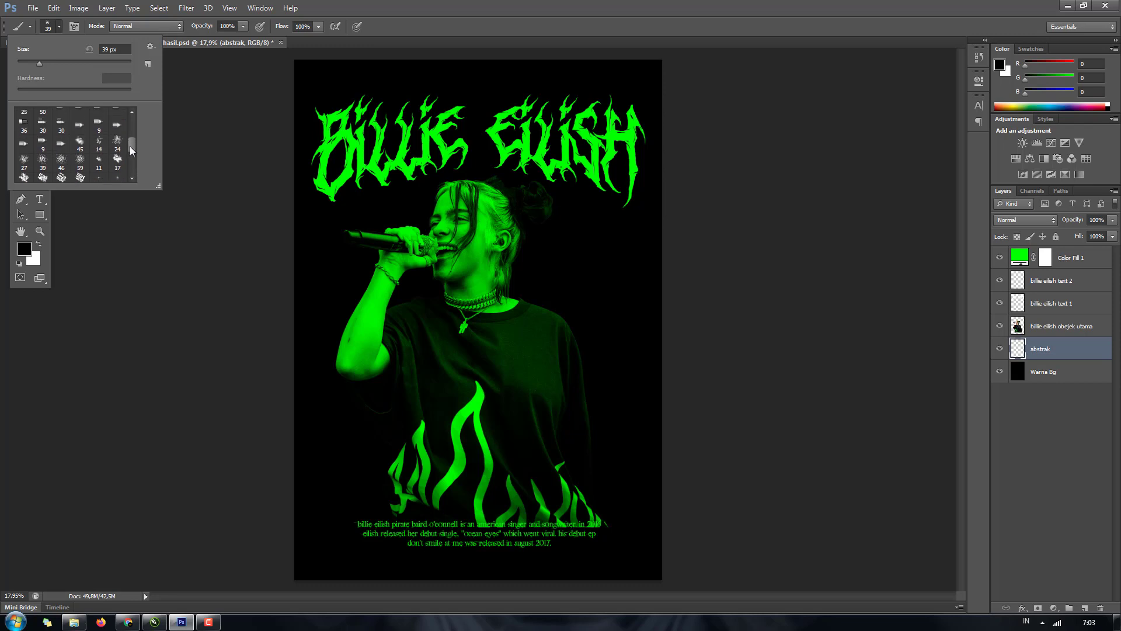
pyautogui.click(80, 159)
pyautogui.moveTo(135, 144); pyautogui.dragTo(133, 164)
pyautogui.click(81, 173)
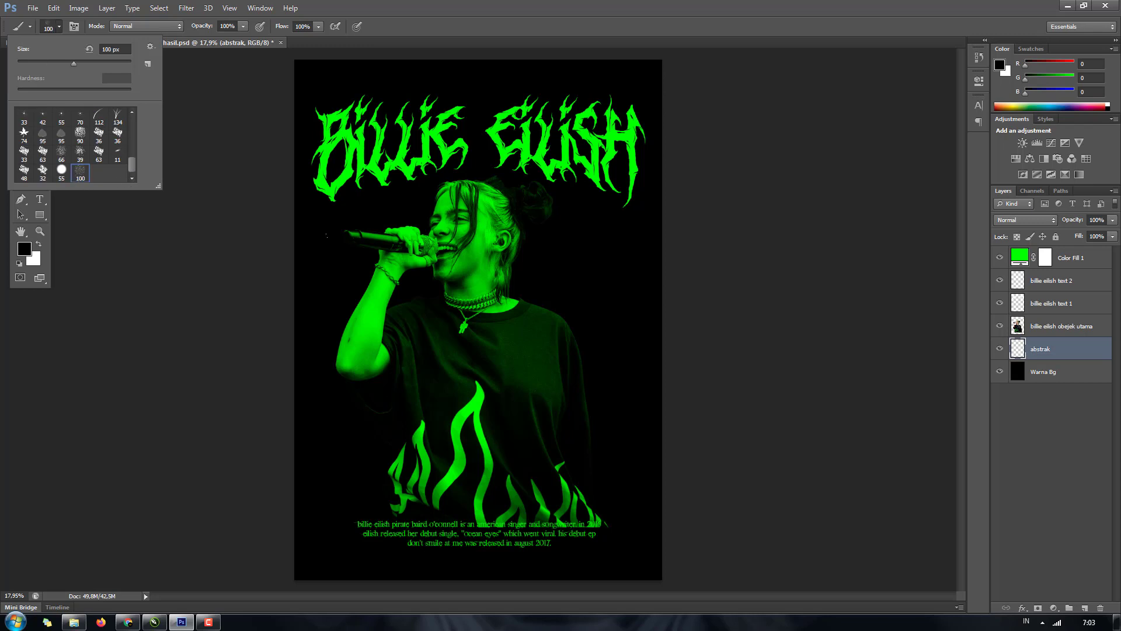
pyautogui.click(64, 26)
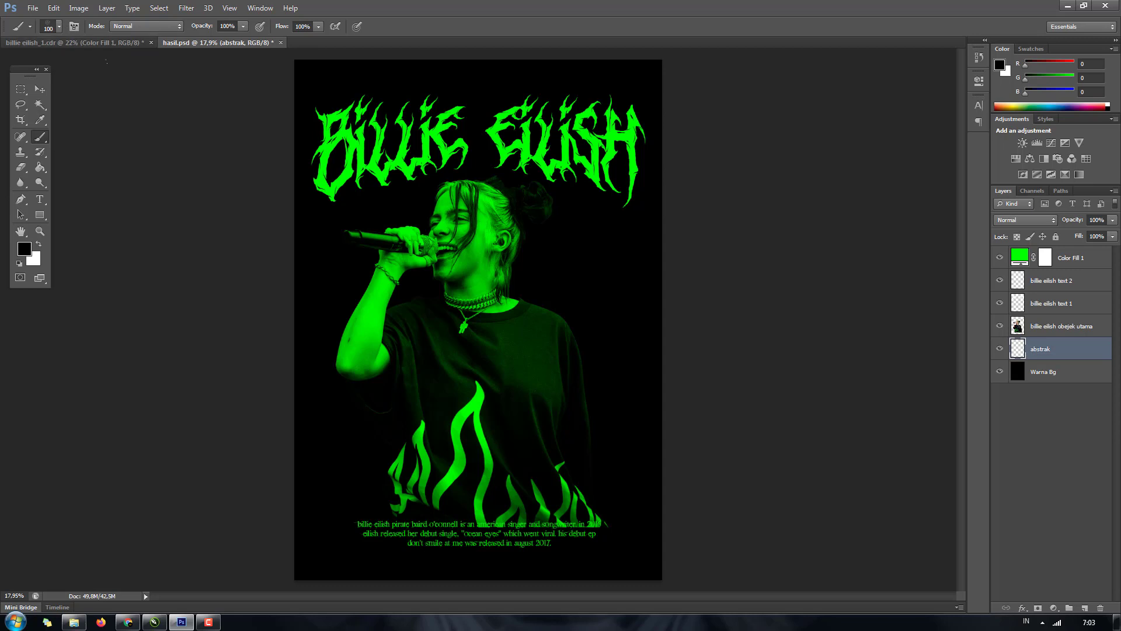
# - Enlarge the selected textured brush to 1300 px for painting on the abstrak layer
pyautogui.click(57, 27)
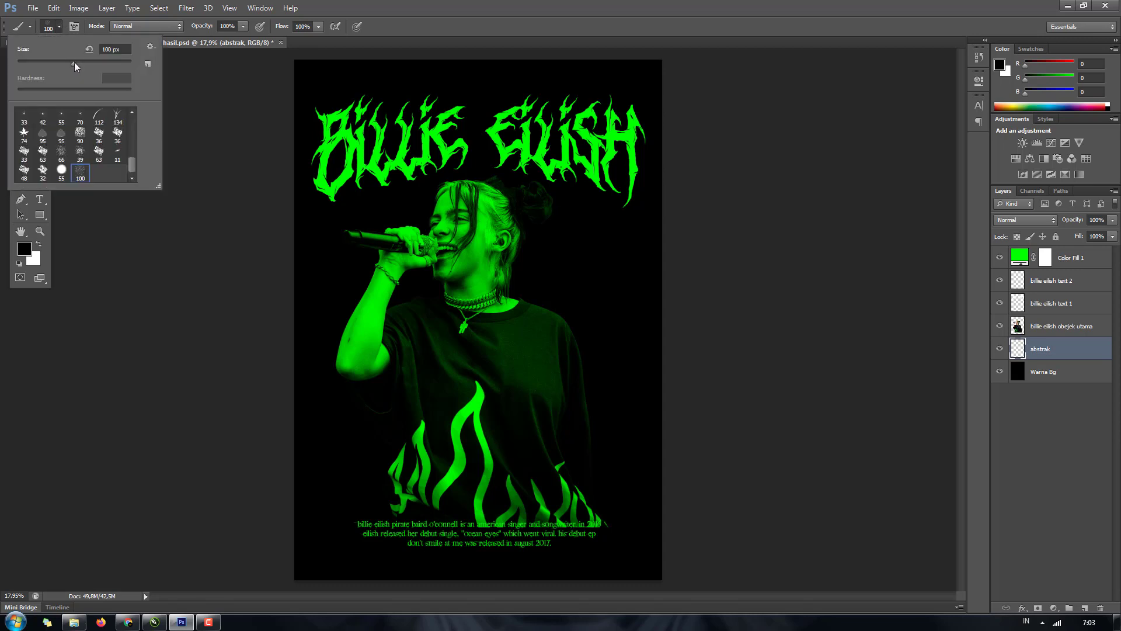
pyautogui.moveTo(75, 62); pyautogui.dragTo(117, 61)
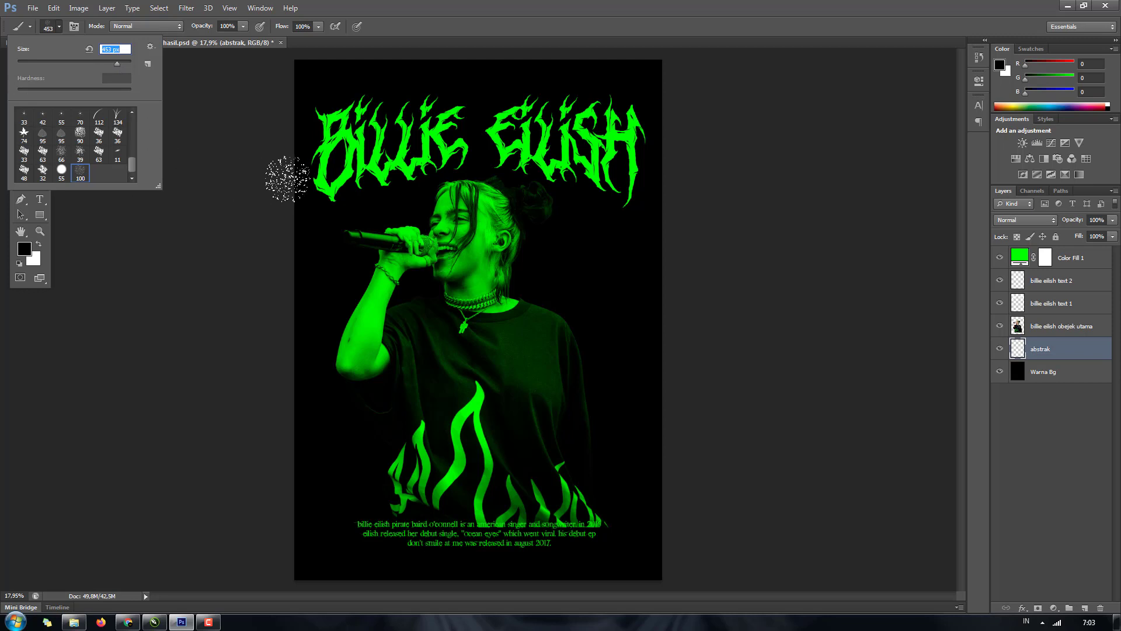
pyautogui.write(']]]')
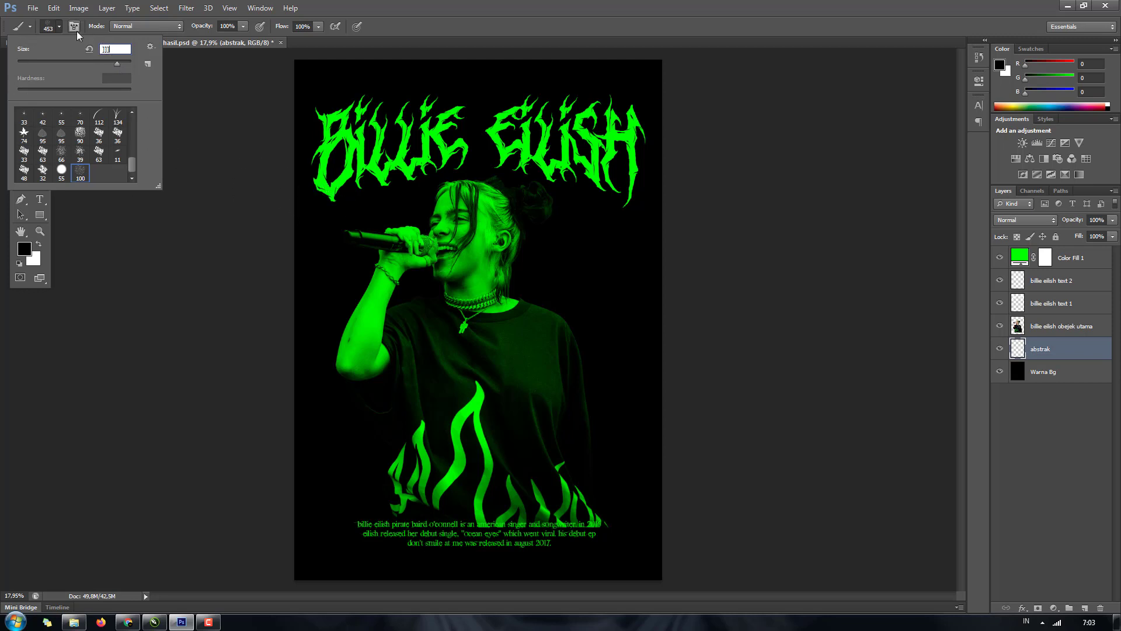
pyautogui.press('Return')
pyautogui.press('Return')
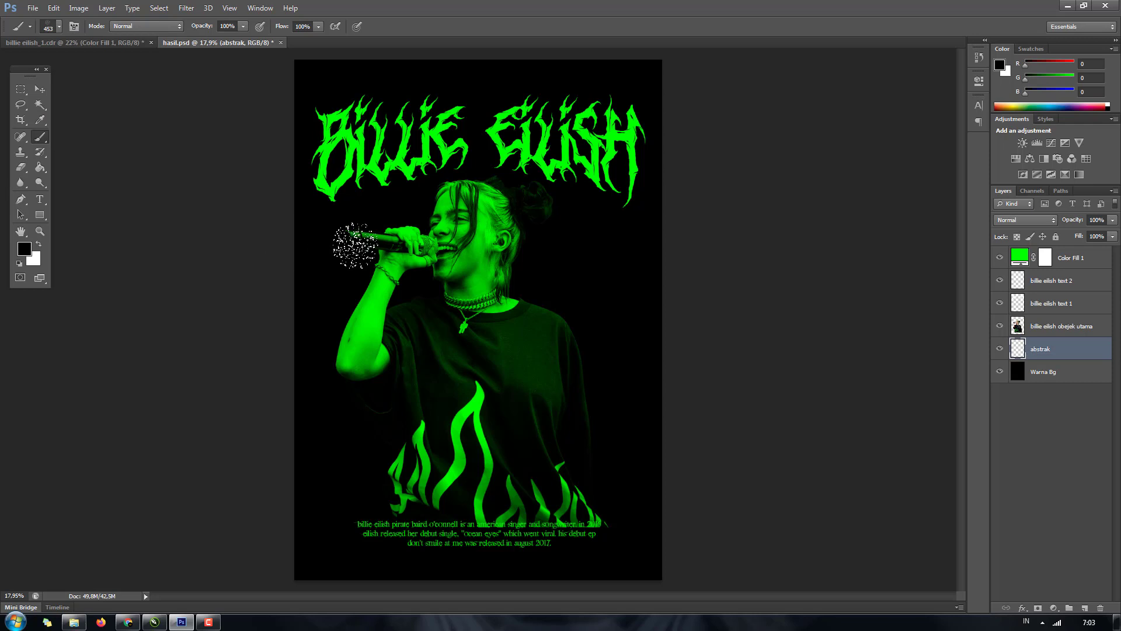
pyautogui.press(']')
pyautogui.press(']')
pyautogui.press(']')
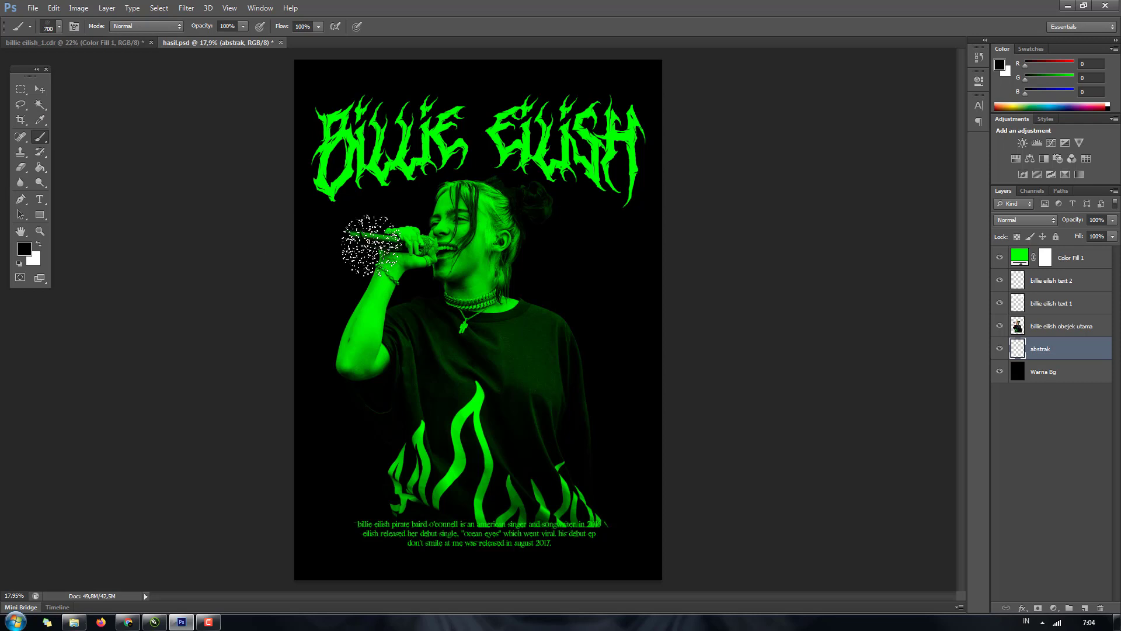
pyautogui.press(']')
pyautogui.press(']')
pyautogui.press(']')
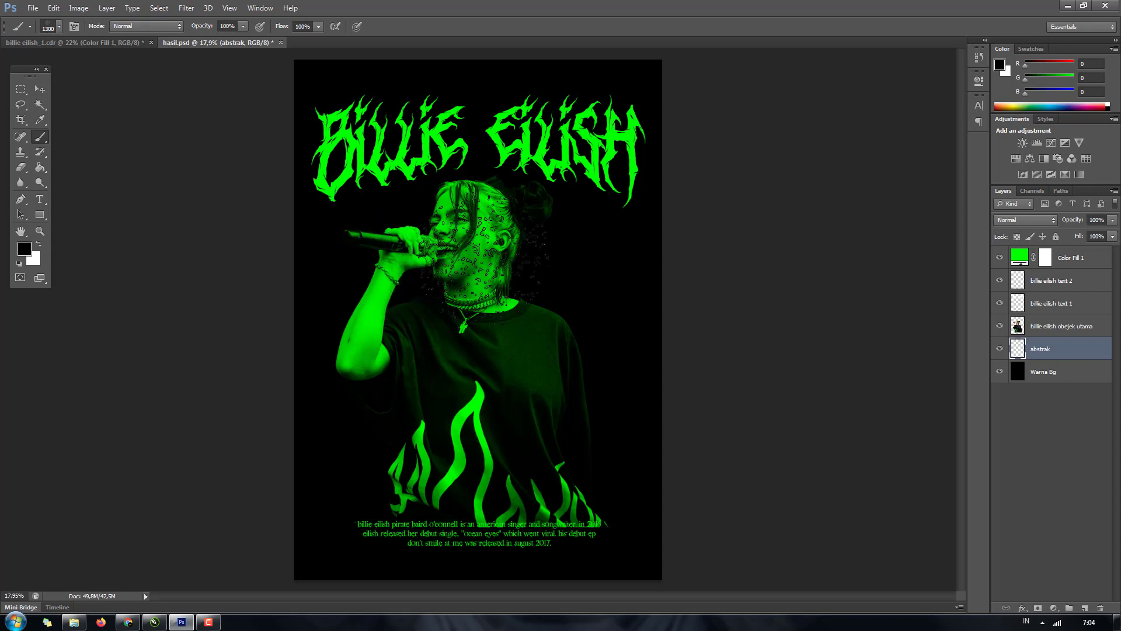
# - Enlarge the splatter brush to 1400 px and dab black over the singer's chest area on the abstrak layer
pyautogui.press(']')
pyautogui.press(']')
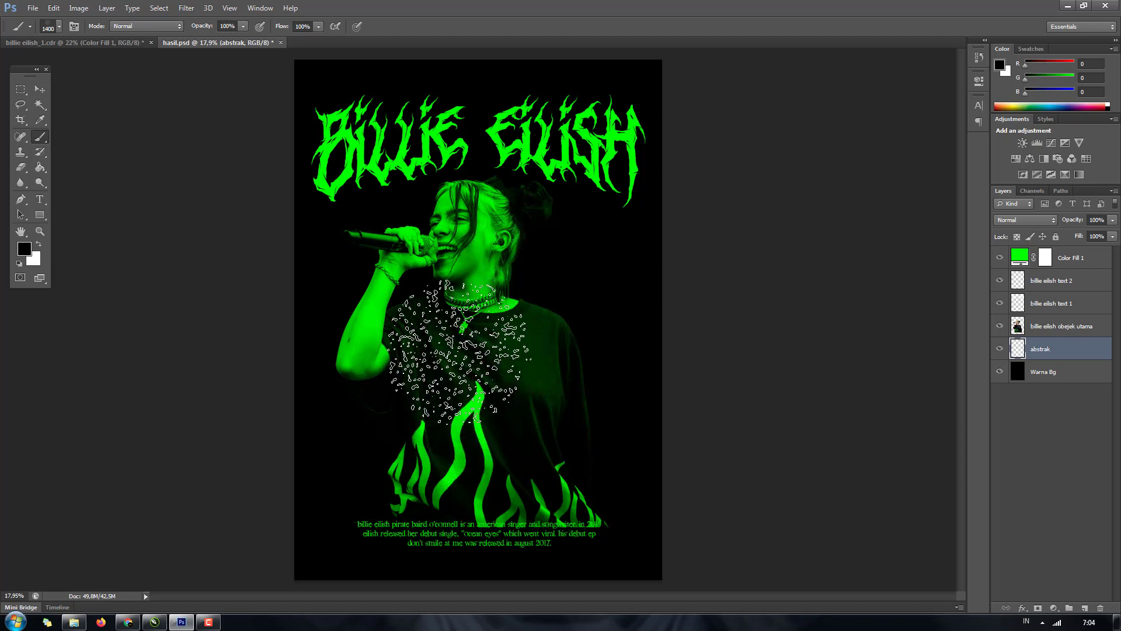
pyautogui.click(409, 342)
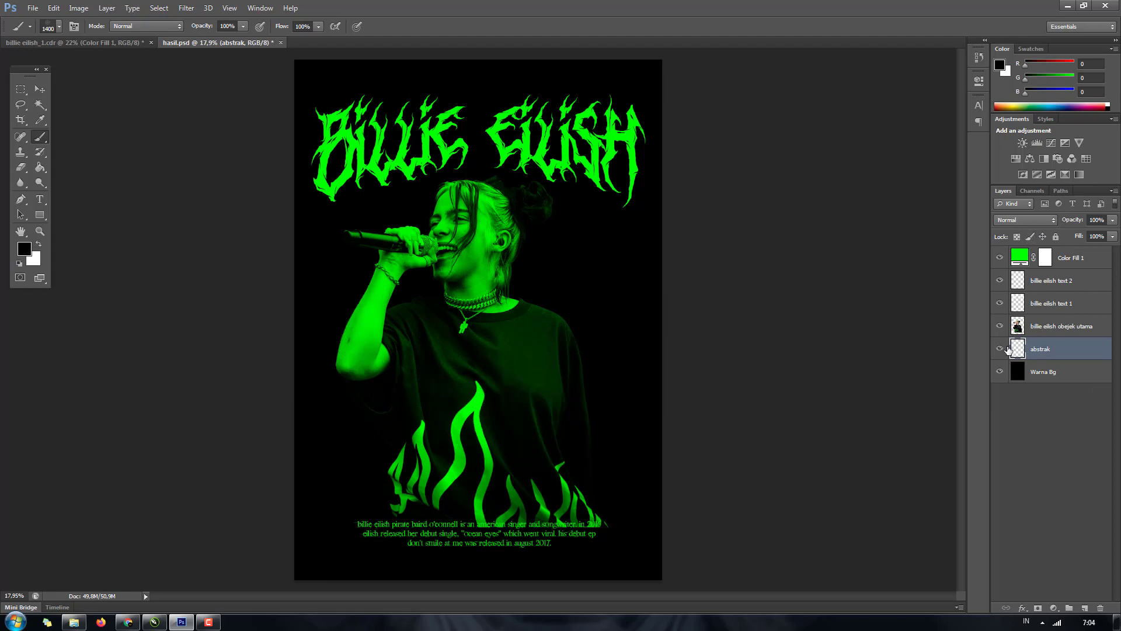
# - Examine the Background splatter layer in the reference poster billie eilish_1.cdr, and return to hasil.psd
pyautogui.click(102, 43)
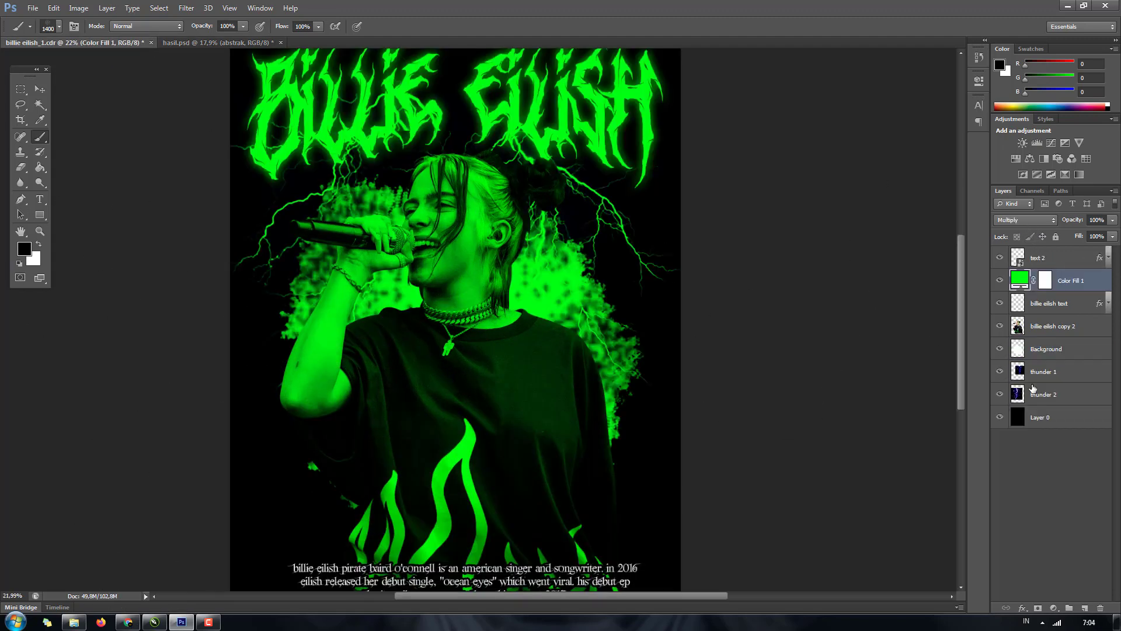
pyautogui.click(1046, 348)
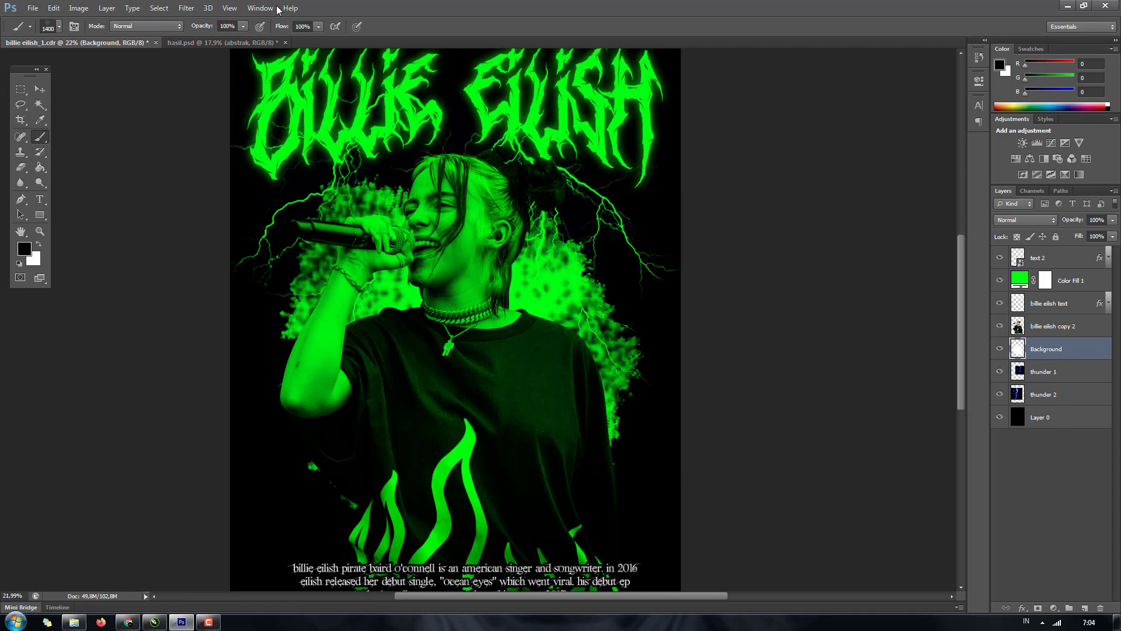
pyautogui.click(222, 43)
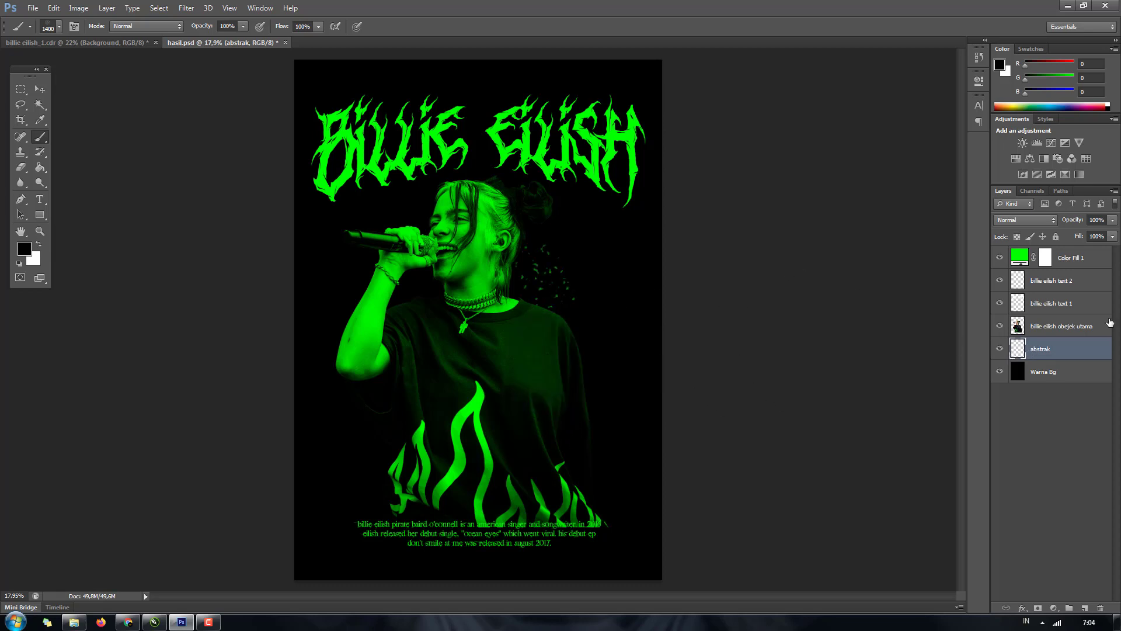
# - Make white the foreground colour and paint splatter on the abstrak layer behind the singer's shoulder and beside the raised arm
pyautogui.click(38, 244)
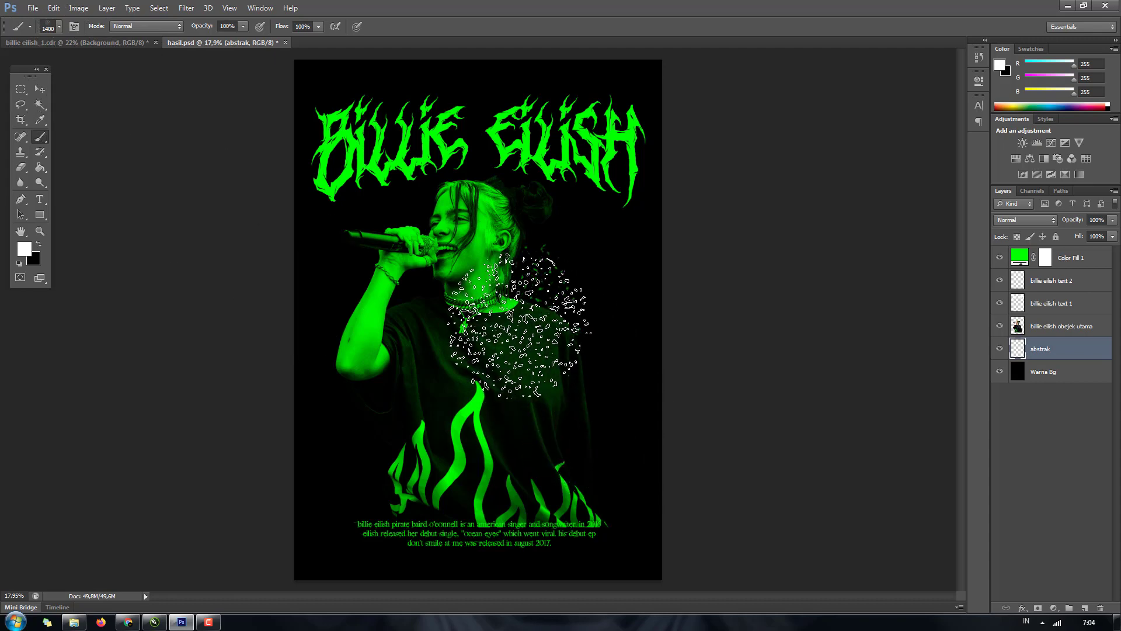
pyautogui.moveTo(537, 286)
pyautogui.mouseDown()
pyautogui.moveTo(551, 275)
pyautogui.moveTo(561, 289)
pyautogui.moveTo(531, 305)
pyautogui.moveTo(540, 309)
pyautogui.mouseUp()
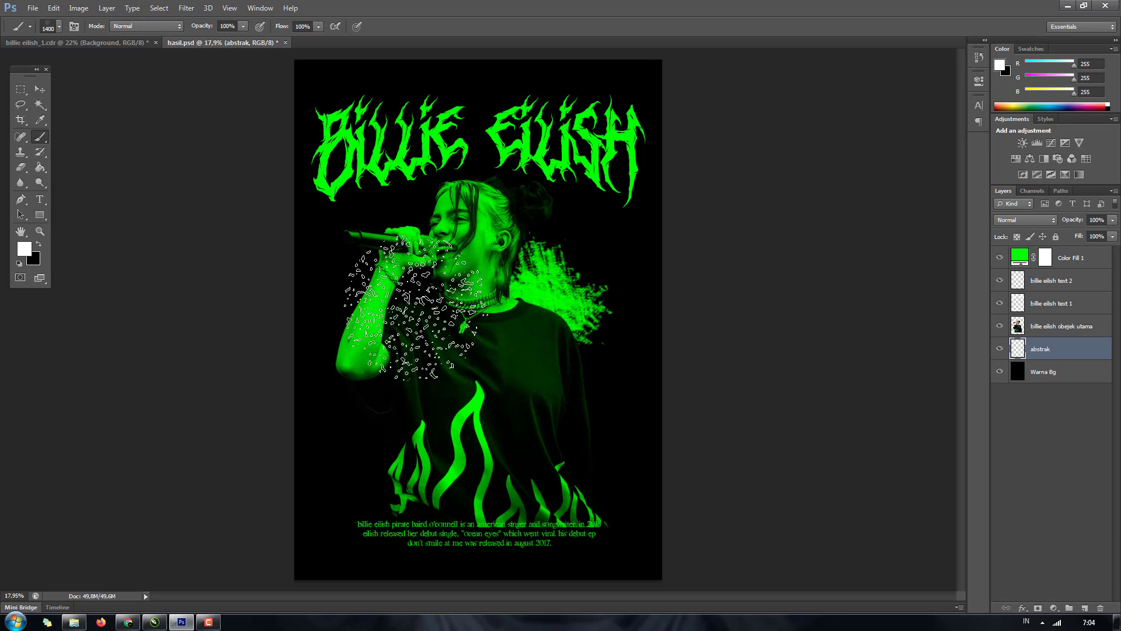
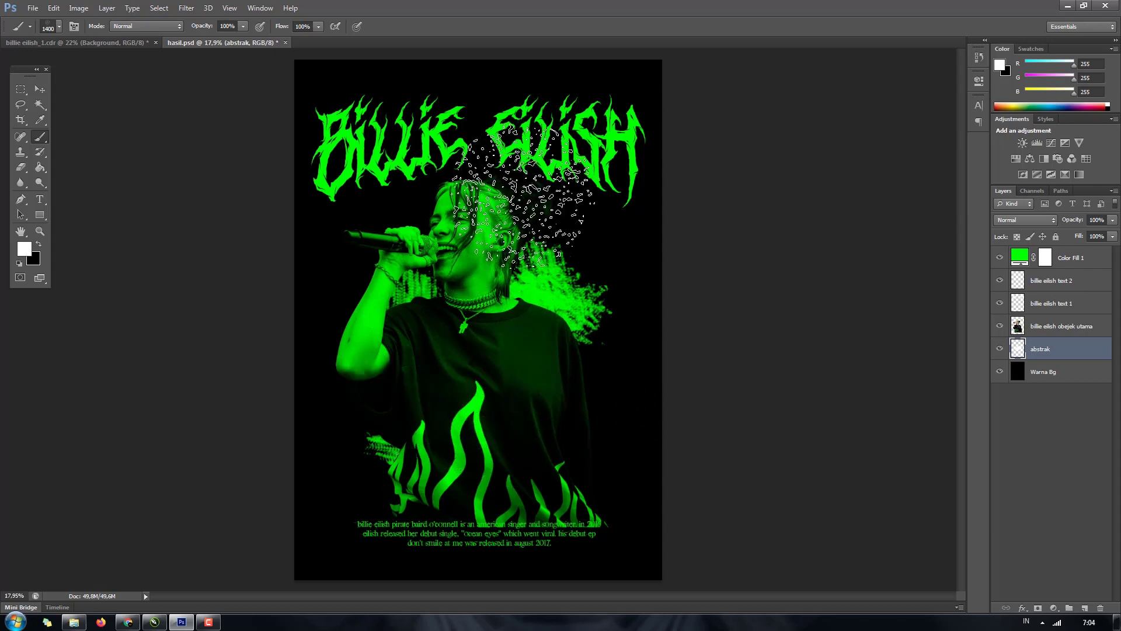
pyautogui.click(419, 284)
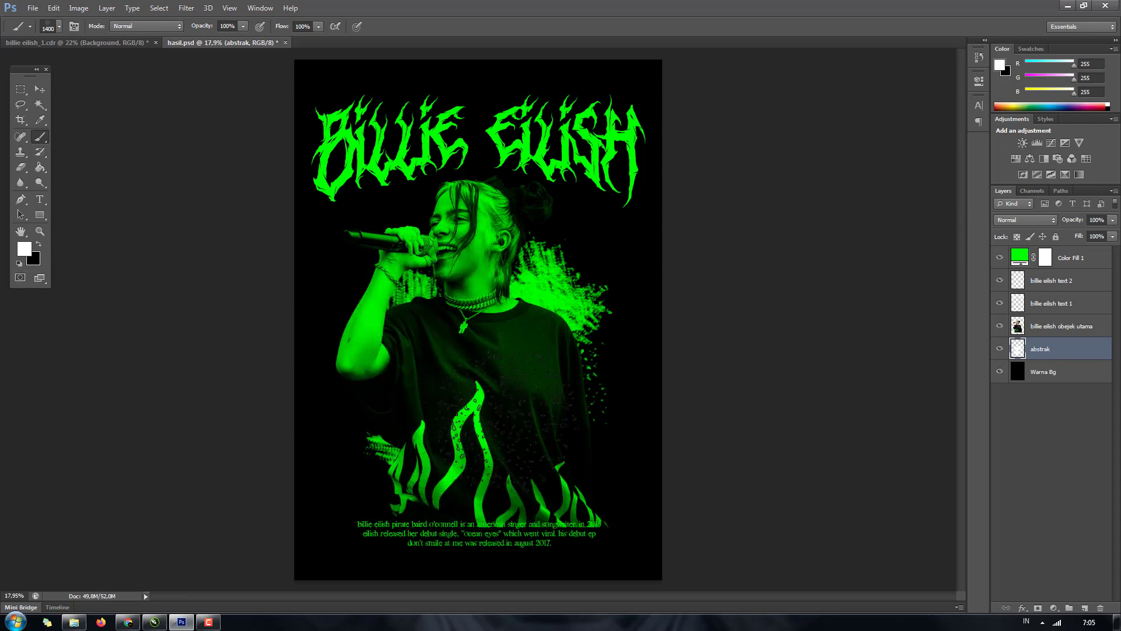
# - Toggle the abstrak layer's visibility to check the painted splatter and compare it with the reference poster billie eilish_1.cdr
pyautogui.click(998, 350)
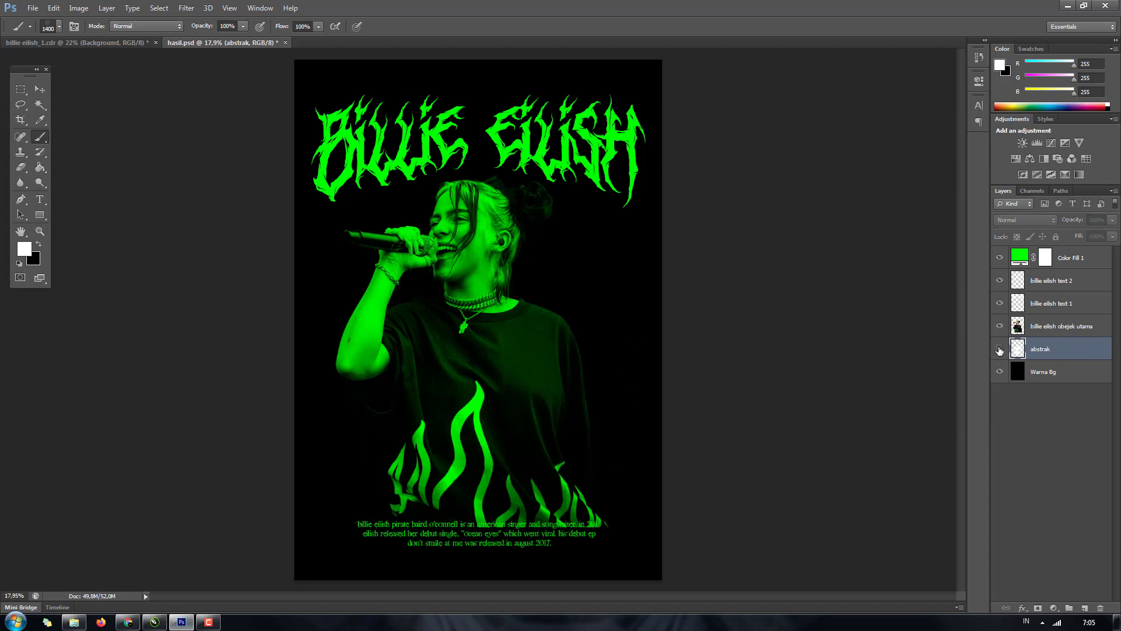
pyautogui.click(54, 43)
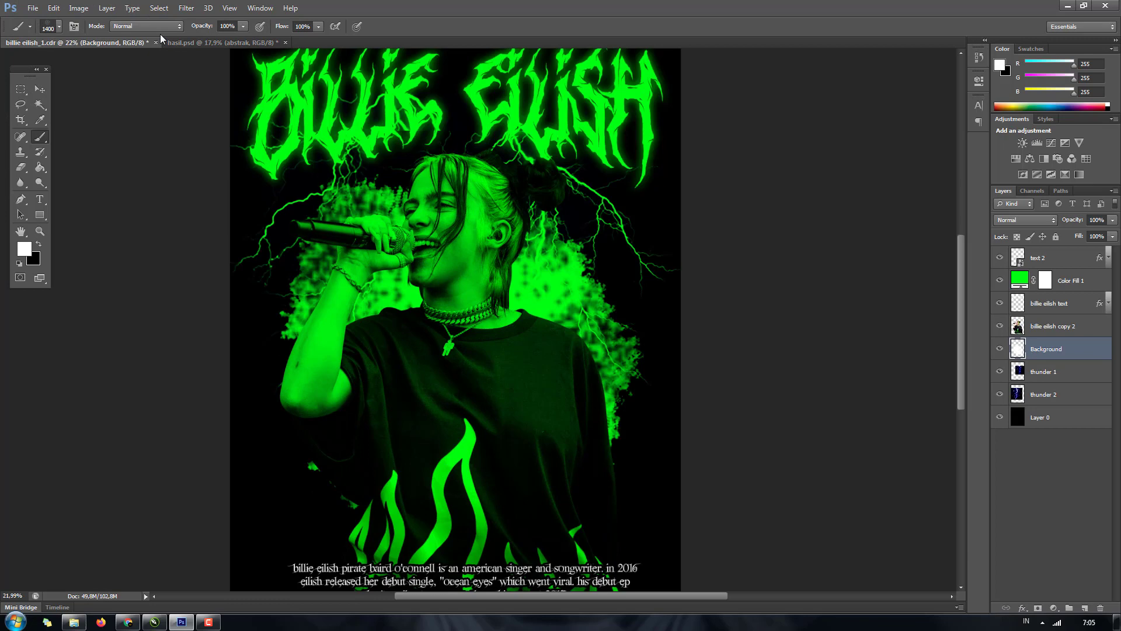
pyautogui.click(198, 45)
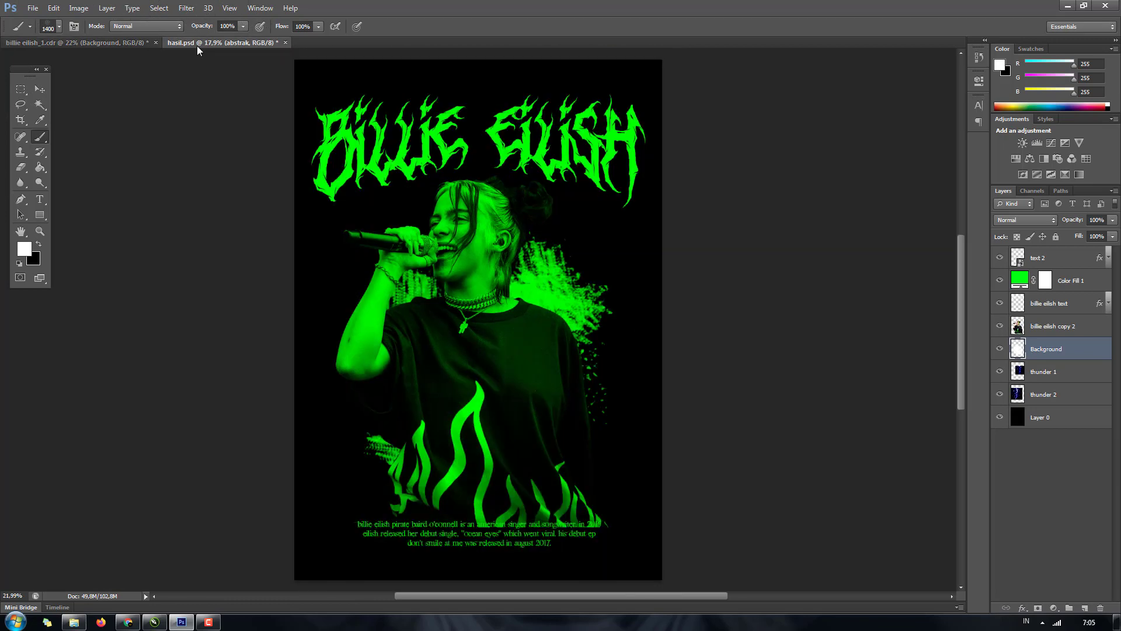
# - Choose the 66 px textured brush tip and enlarge it to 1200 px
pyautogui.click(58, 26)
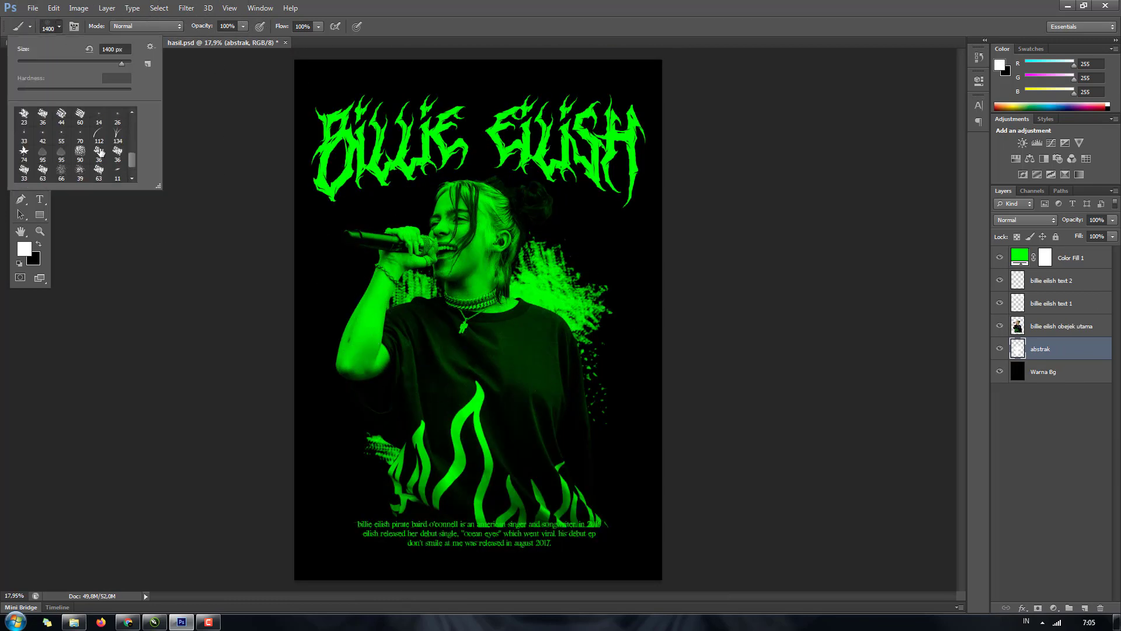
pyautogui.scroll(-1, 101, 153)
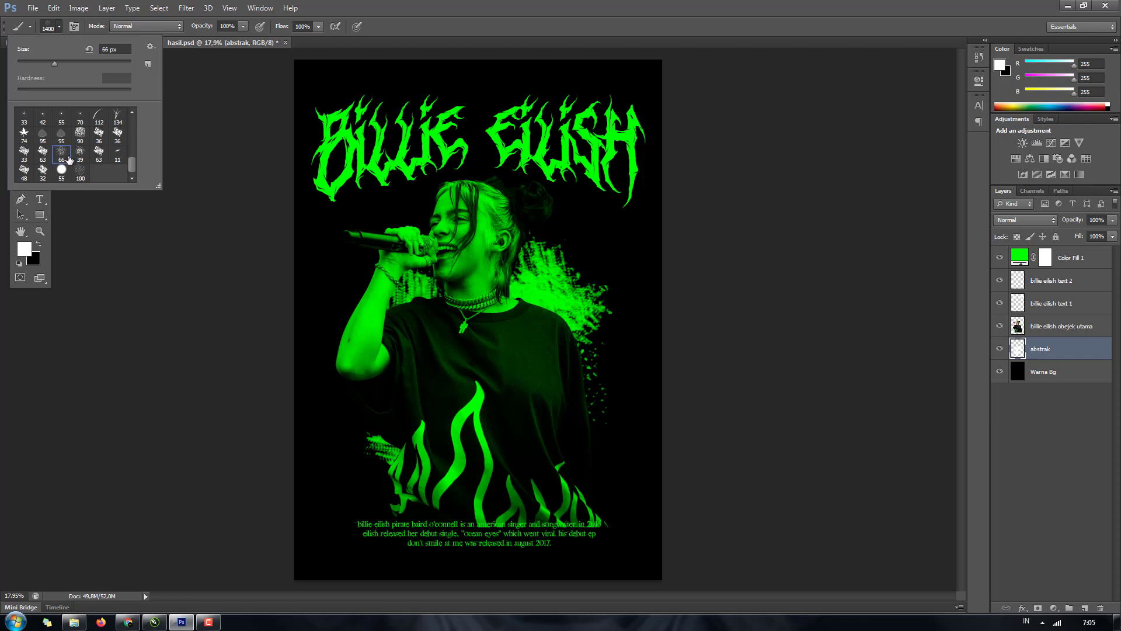
pyautogui.click(240, 152)
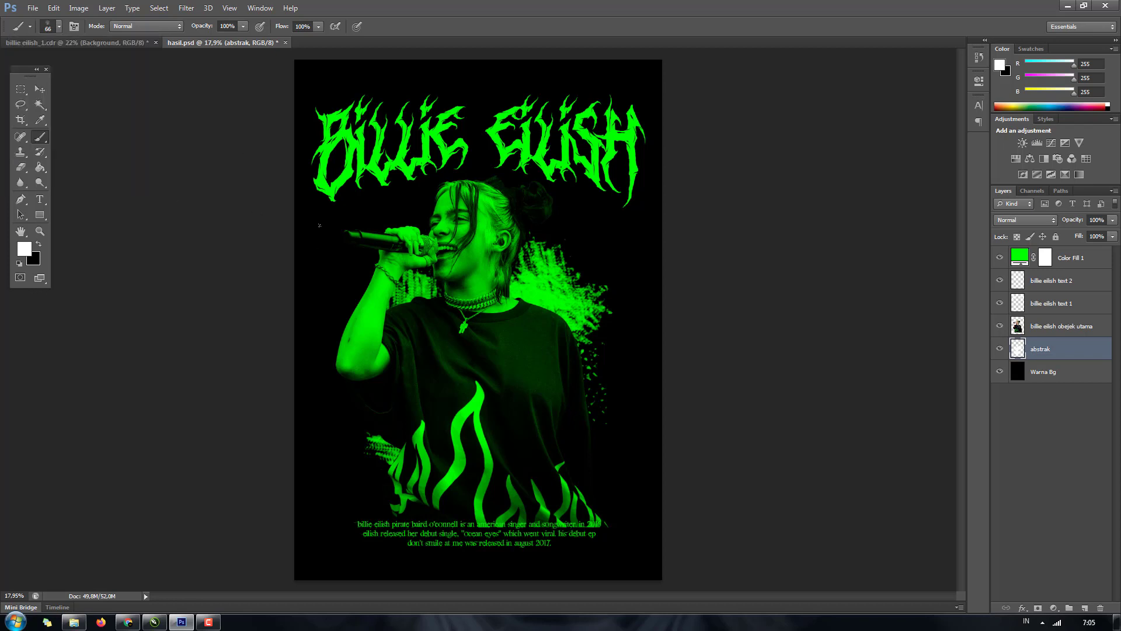
pyautogui.press(']')
pyautogui.press(']')
pyautogui.press(']')
pyautogui.press(']')
pyautogui.press(']')
pyautogui.press(']')
pyautogui.press(']')
pyautogui.press(']')
pyautogui.press(']')
pyautogui.press(']')
pyautogui.press(']')
pyautogui.press(']')
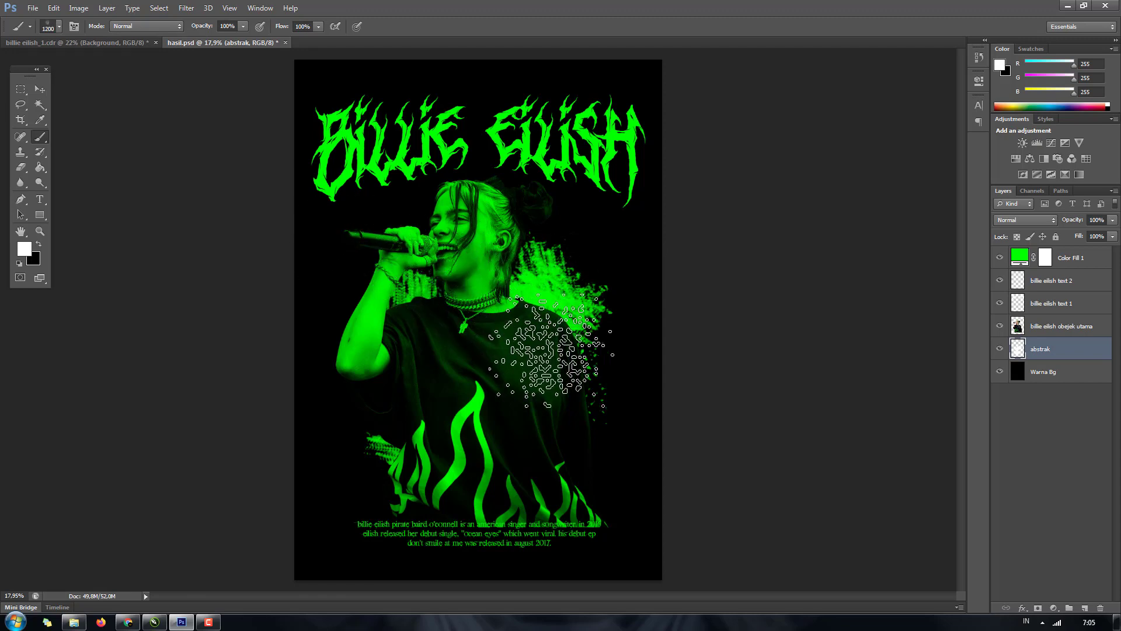
# - Try the enlarged brush near the singer's lower sleeve and compare the look with the reference poster's splatter
pyautogui.click(396, 426)
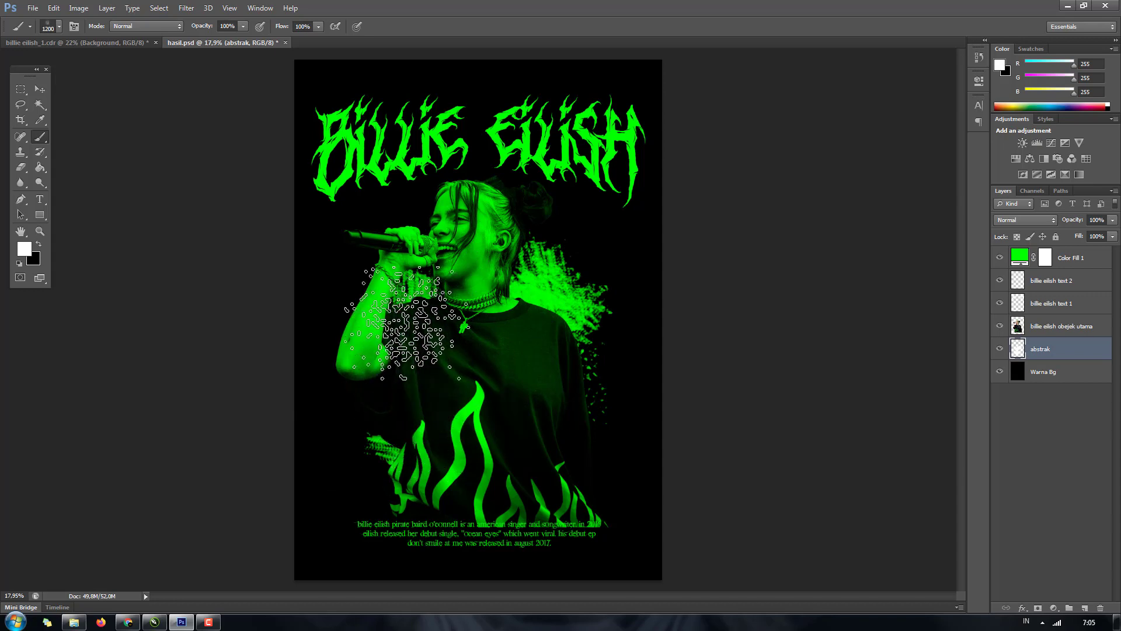
pyautogui.click(62, 45)
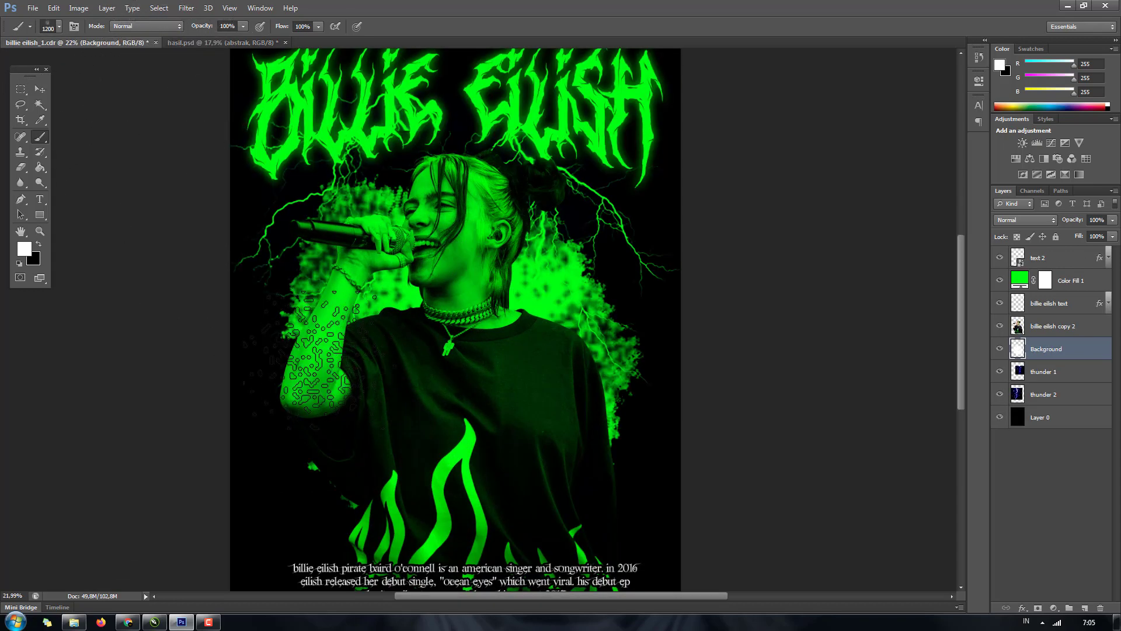
pyautogui.click(233, 42)
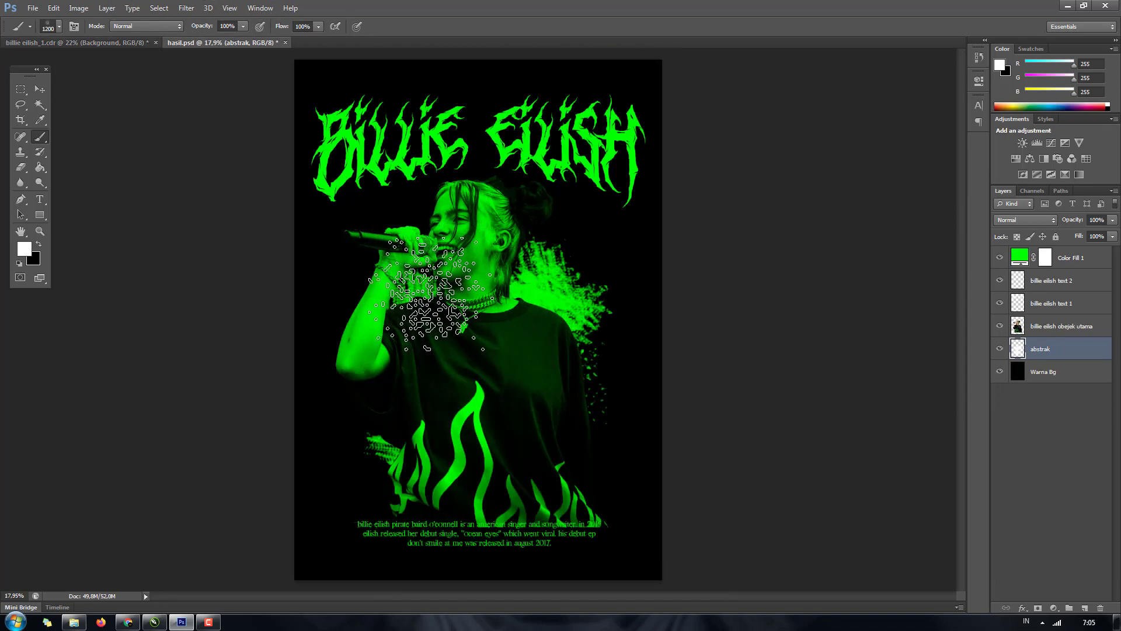
# - Reduce the brush to 800 px and paint white splatter along both sides of the shirt, filling in beside the sleeve at 700 px
pyautogui.press('[')
pyautogui.press('[')
pyautogui.press('[')
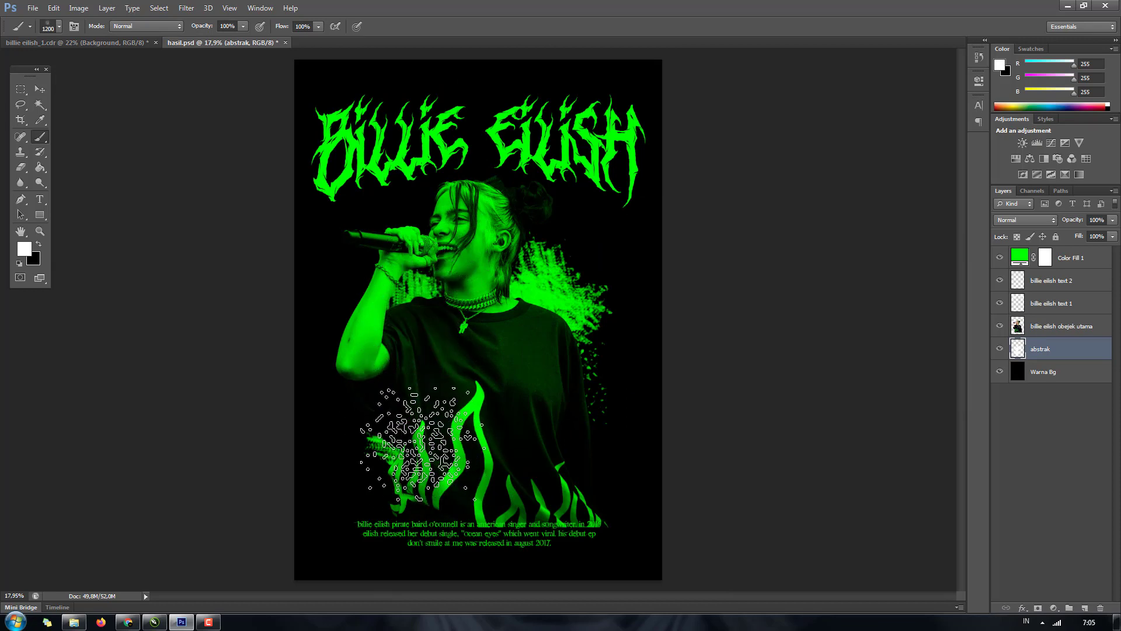
pyautogui.click(383, 449)
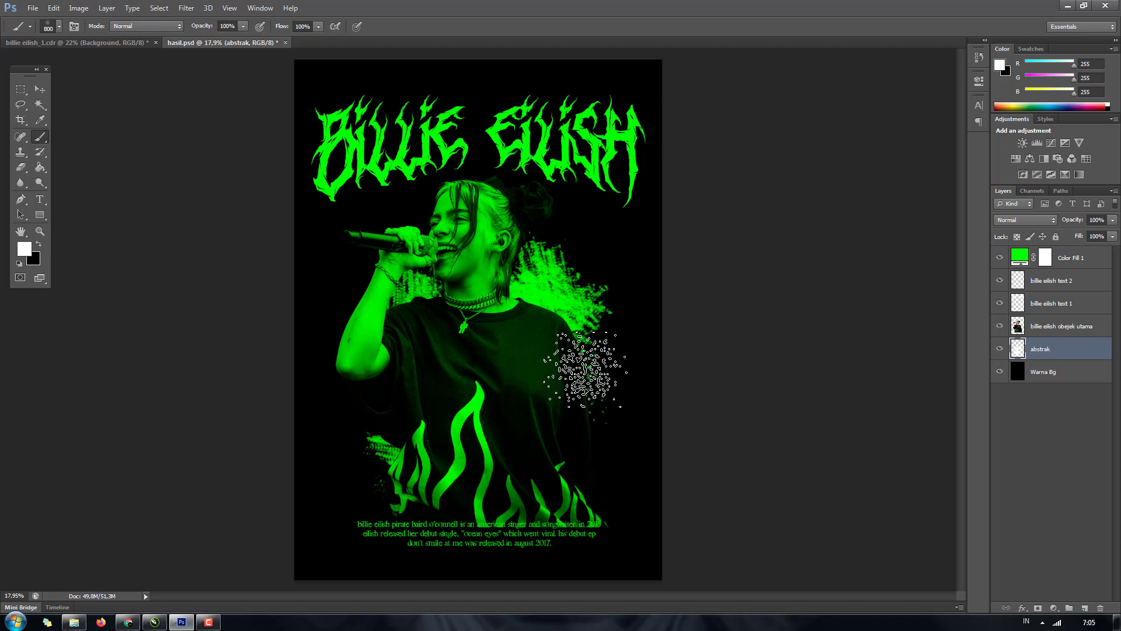
pyautogui.press('[')
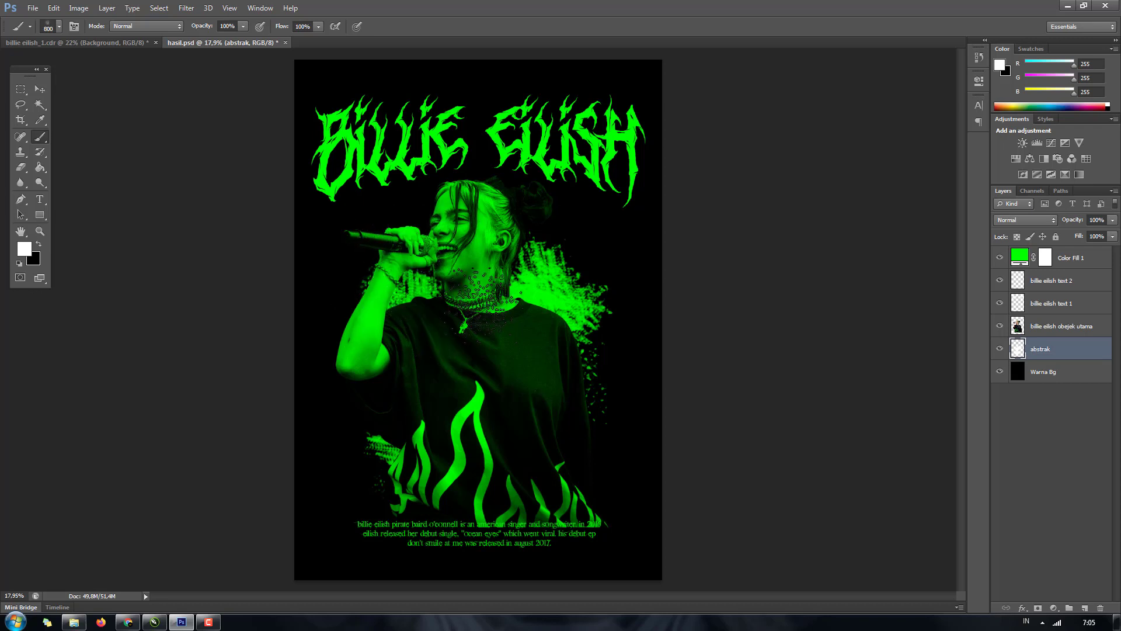
pyautogui.moveTo(339, 446)
pyautogui.mouseDown()
pyautogui.moveTo(357, 424)
pyautogui.moveTo(365, 466)
pyautogui.moveTo(401, 485)
pyautogui.moveTo(546, 467)
pyautogui.mouseUp()
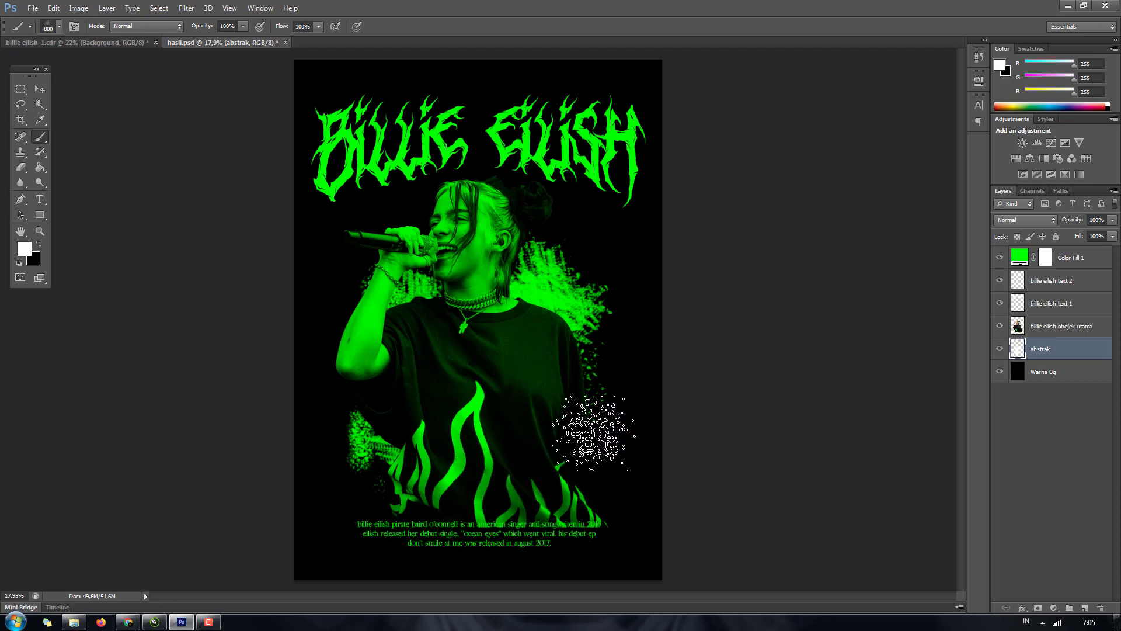
pyautogui.click(594, 370)
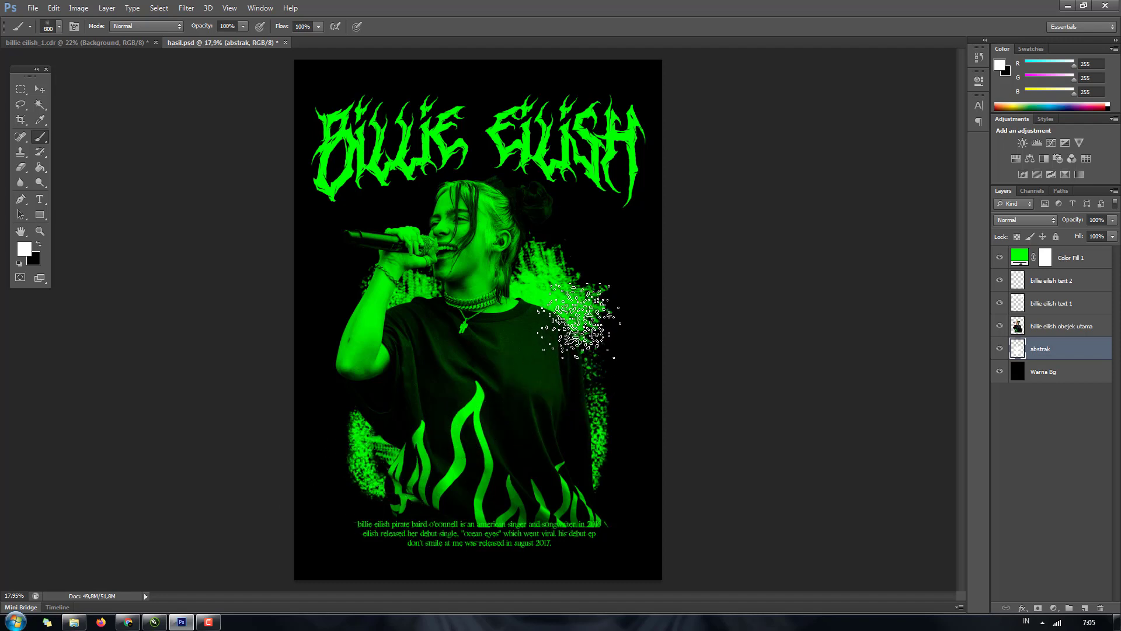
pyautogui.press('[')
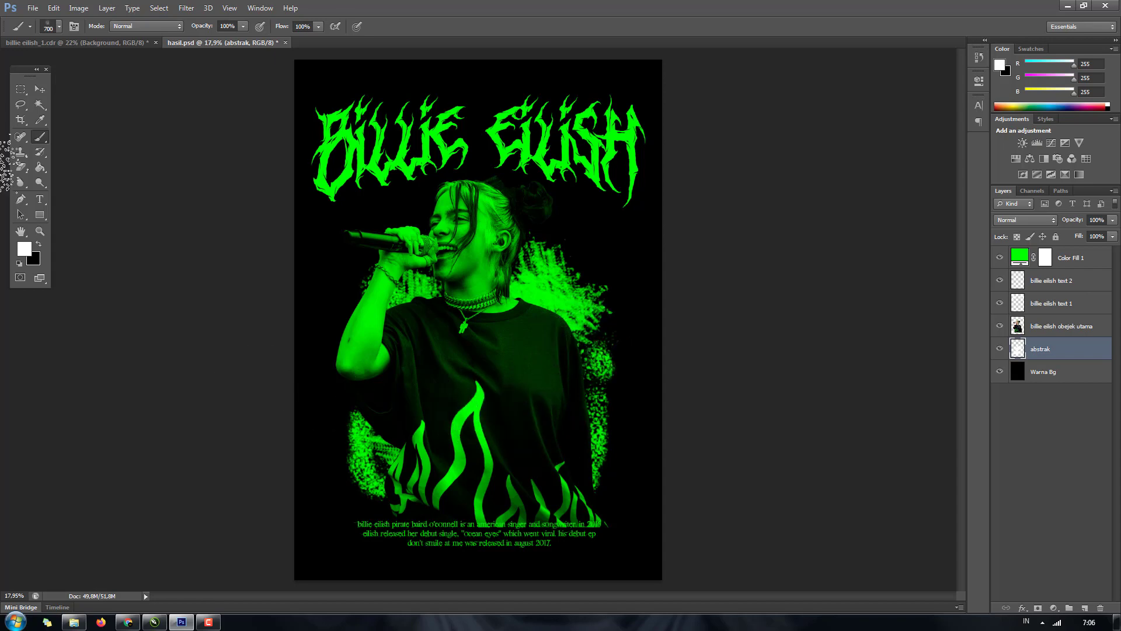
# - Roughen the splatter on the abstrak layer with a 500 px textured Eraser, alternating with the 700 px white Brush
pyautogui.click(21, 168)
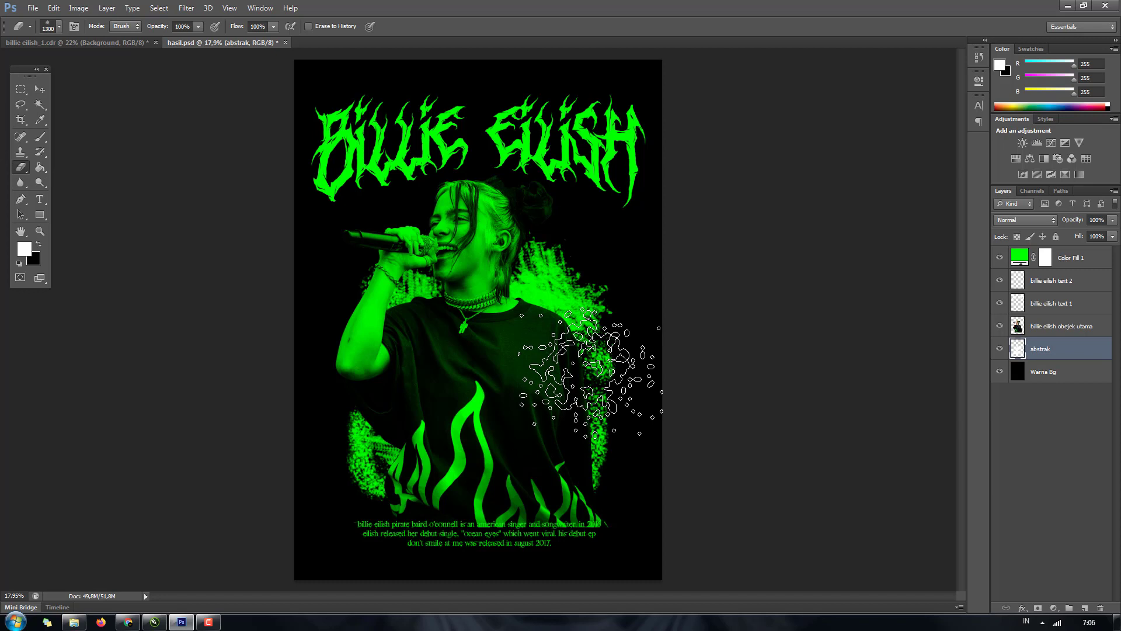
pyautogui.press('[')
pyautogui.press('[')
pyautogui.press('[')
pyautogui.press('[')
pyautogui.press('[')
pyautogui.press('[')
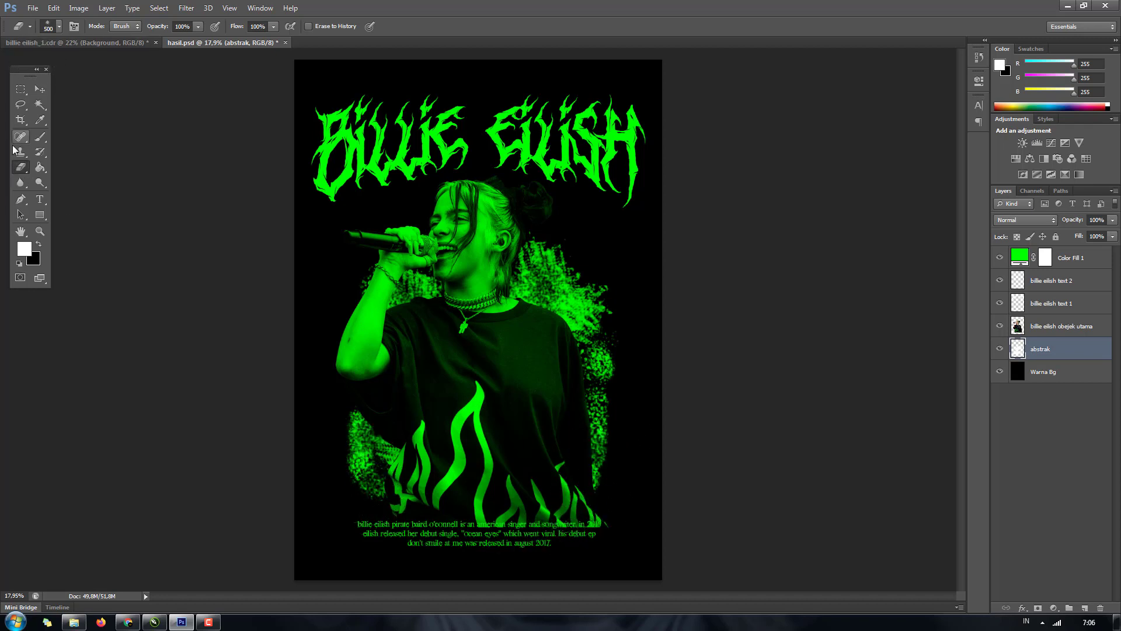
pyautogui.click(41, 137)
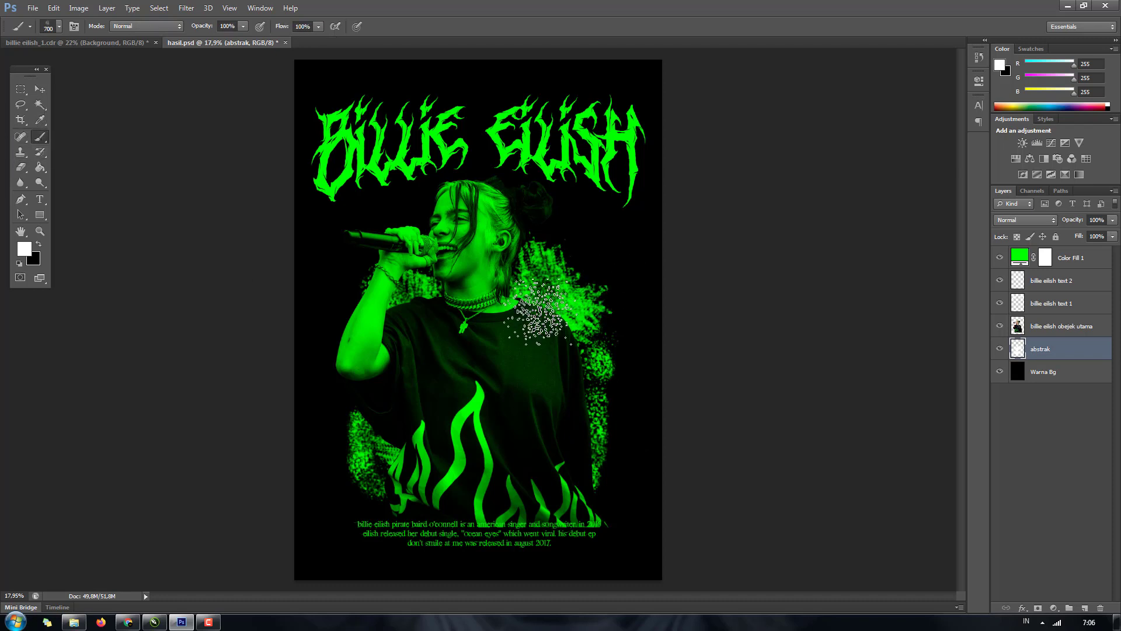
pyautogui.click(20, 169)
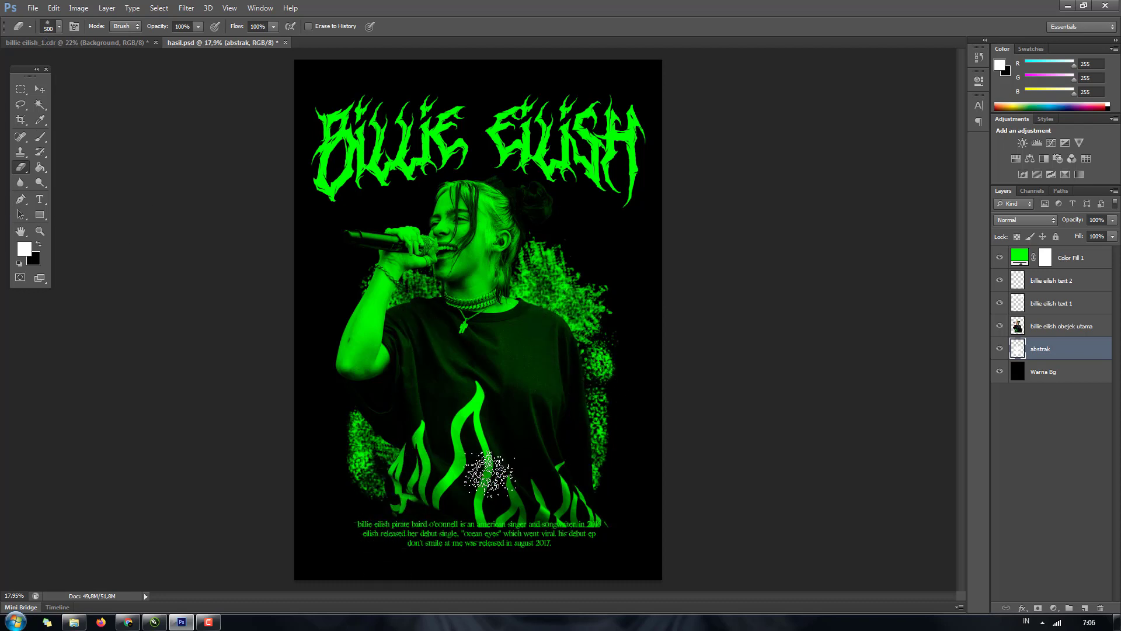
pyautogui.click(41, 140)
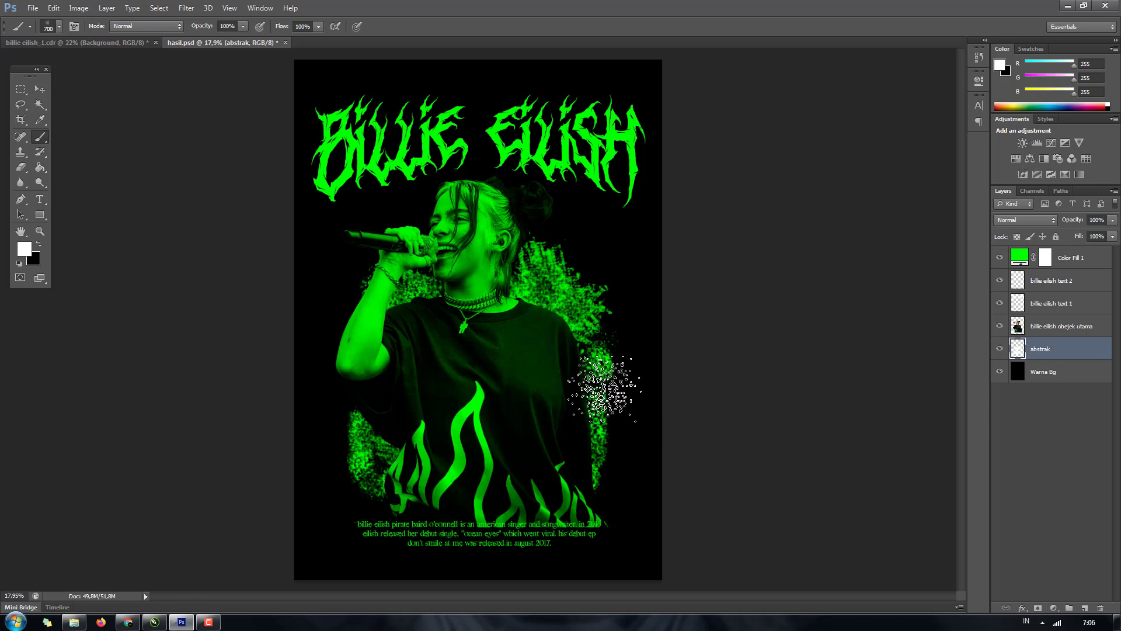
# - Activate the Move tool and save the hasil.psd document with the finished splatter
pyautogui.click(36, 88)
pyautogui.scroll(-2, 529, 373)
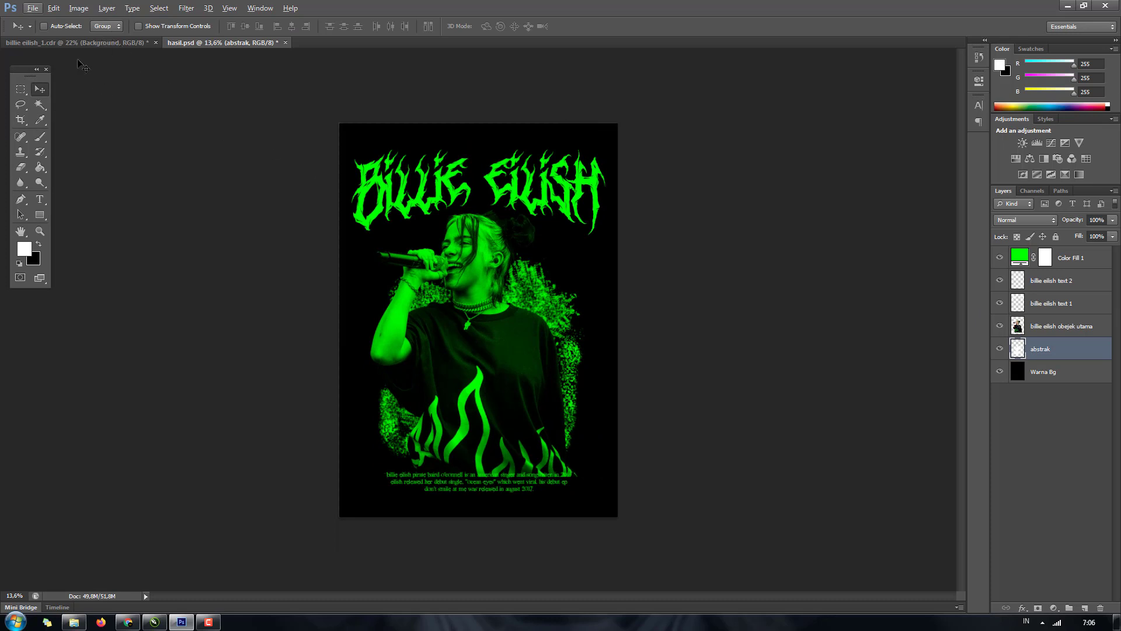
pyautogui.click(25, 8)
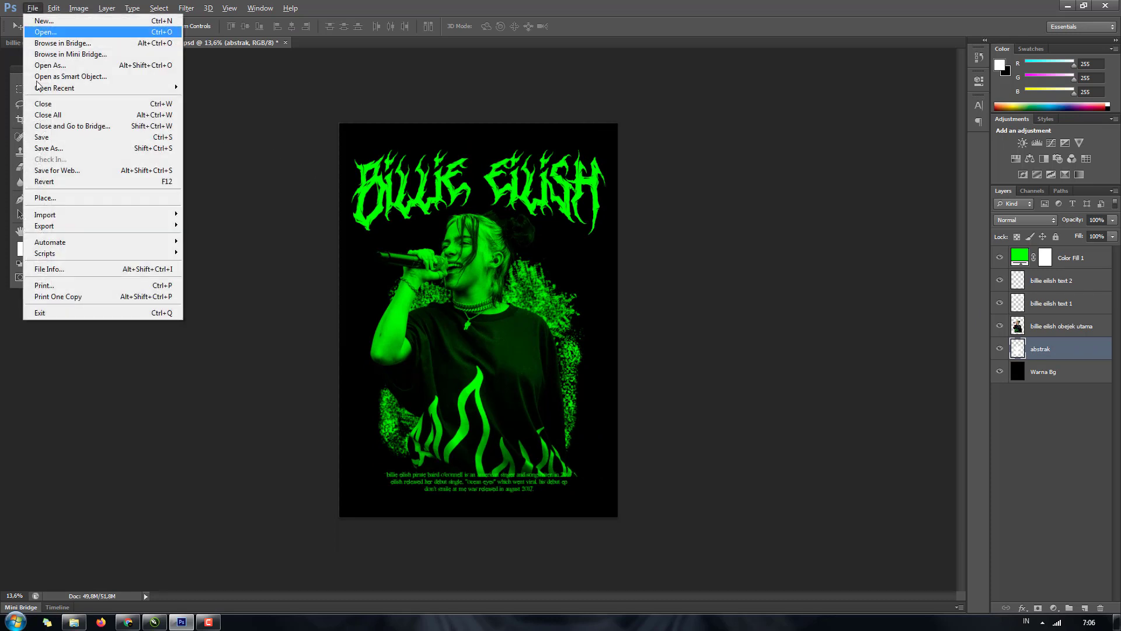
pyautogui.click(46, 137)
pyautogui.scroll(2, 518, 280)
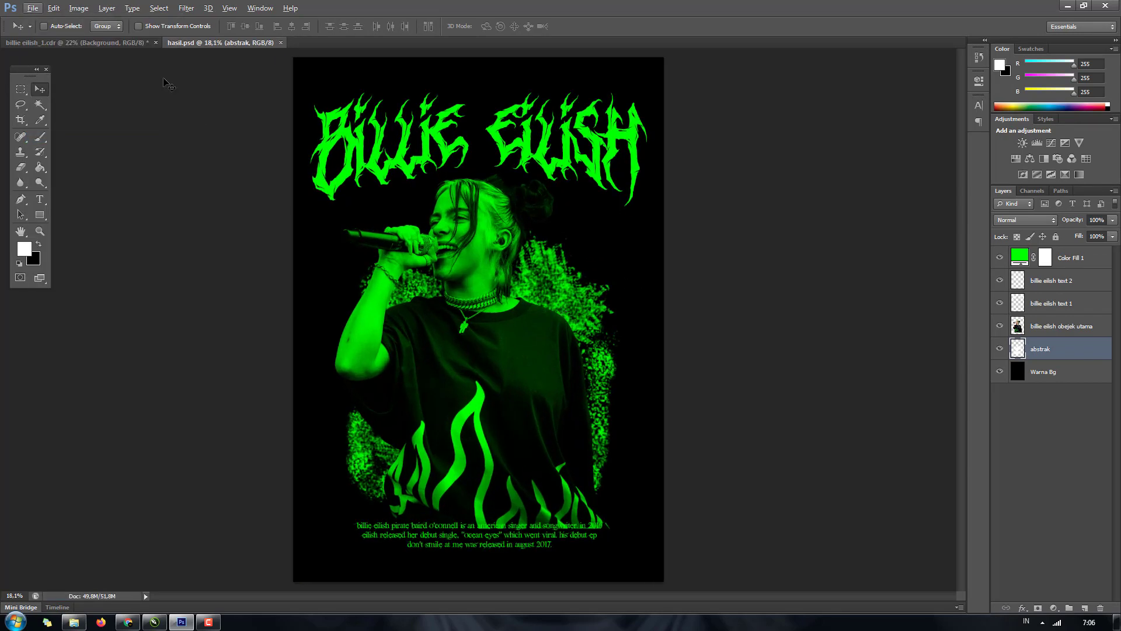
# - Examine the whole composition of the reference poster billie eilish_1.cdr, including the lightning around the title
pyautogui.click(123, 44)
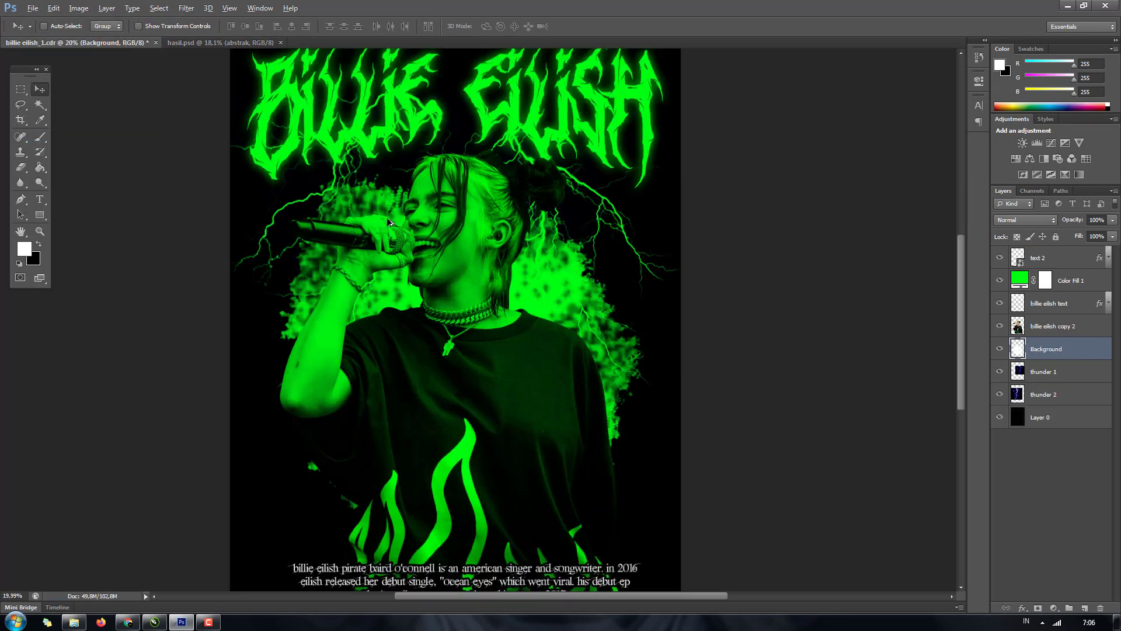
pyautogui.scroll(-2, 482, 261)
pyautogui.scroll(2, 526, 245)
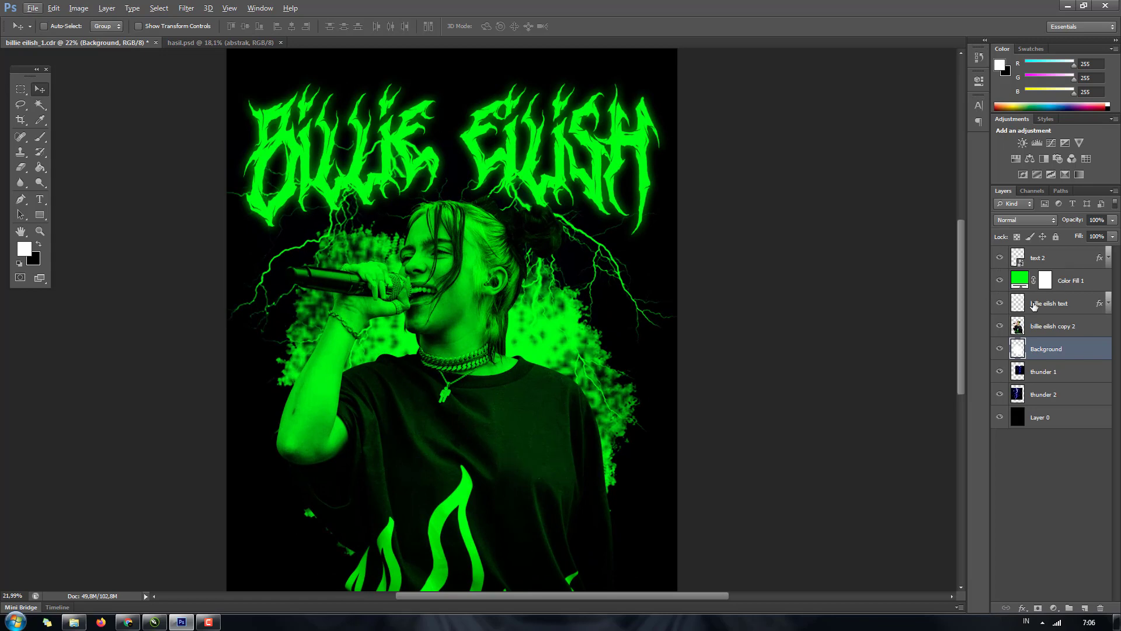
# - Examine the billie eilish text layer in the reference poster, toggling its visibility and expanding its layer effects
pyautogui.click(1033, 304)
pyautogui.click(1034, 327)
pyautogui.click(1040, 304)
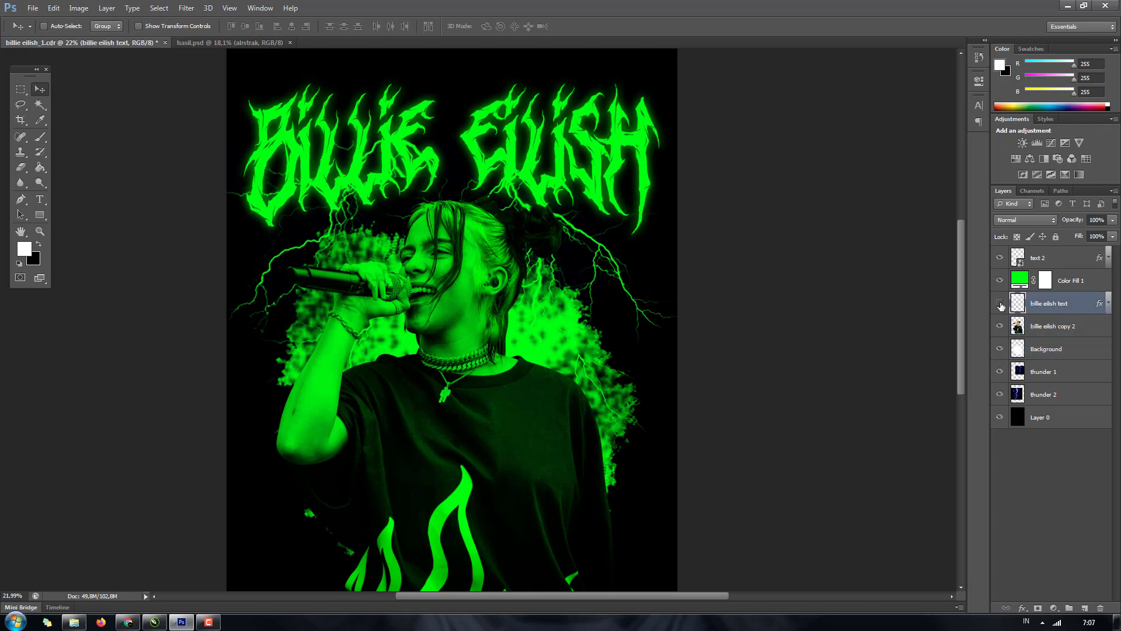
pyautogui.click(1000, 304)
pyautogui.click(1000, 304)
pyautogui.scroll(2, 411, 162)
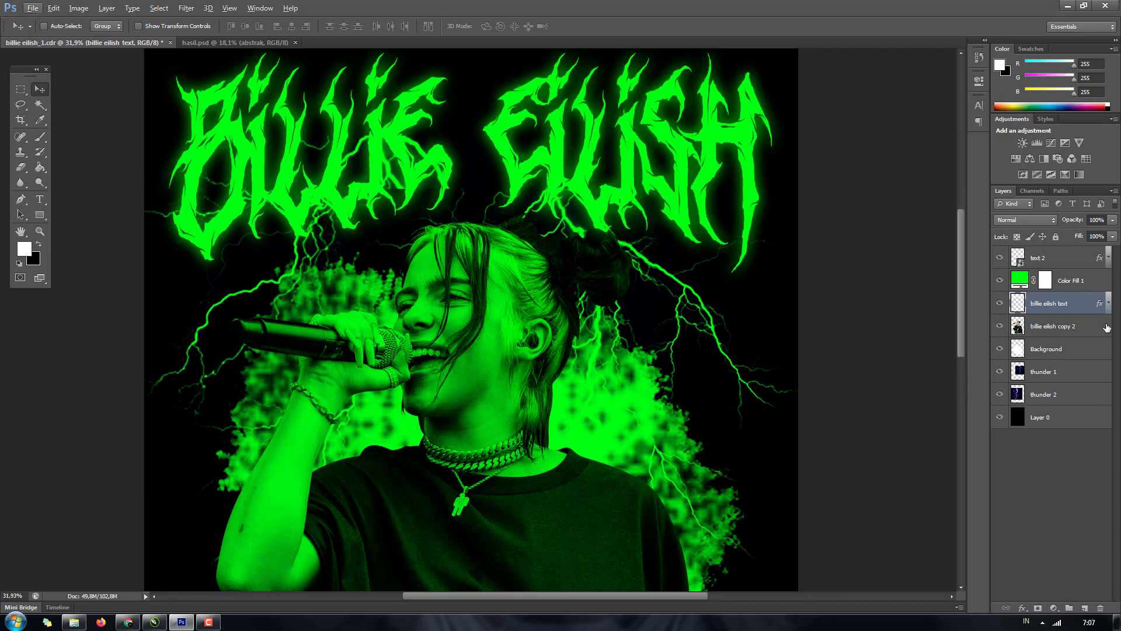
pyautogui.click(1108, 304)
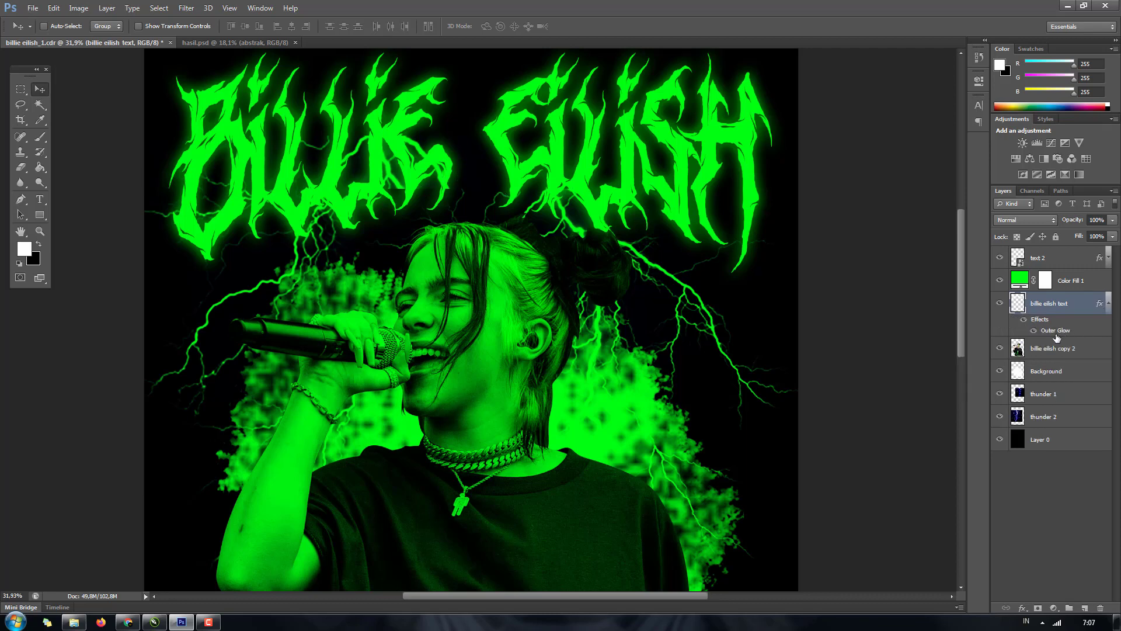
# - Switch to hasil.psd and select the billie eilish text 1 layer, toggling the text layers' visibility to identify the title
pyautogui.click(203, 44)
pyautogui.click(1060, 289)
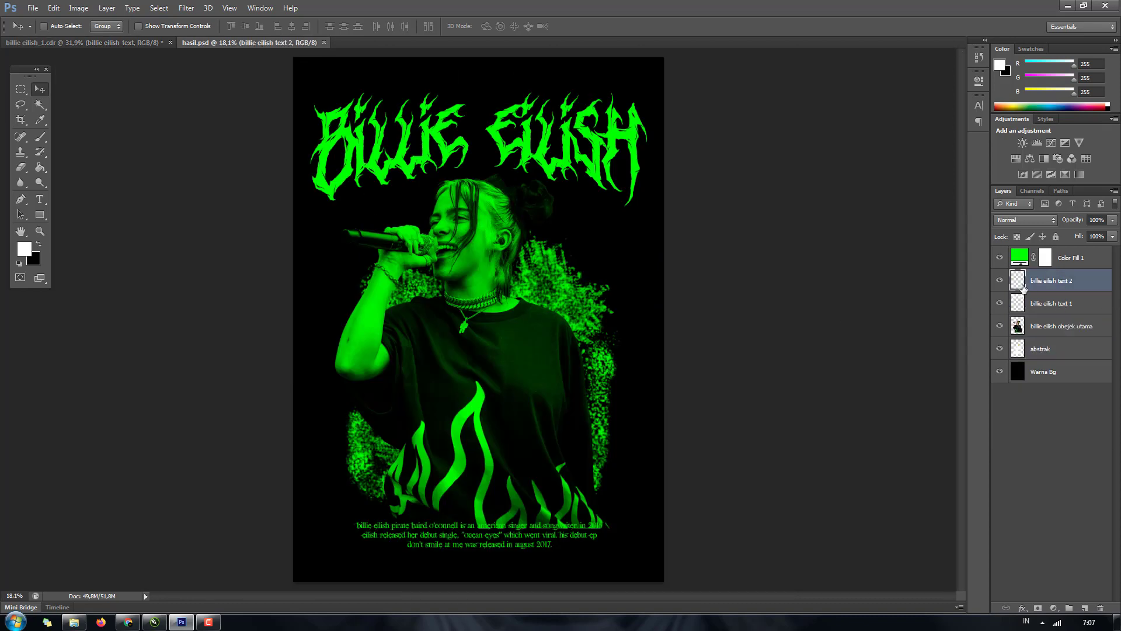
pyautogui.click(1019, 303)
pyautogui.click(1012, 286)
pyautogui.click(1002, 285)
pyautogui.click(1002, 285)
pyautogui.click(1010, 300)
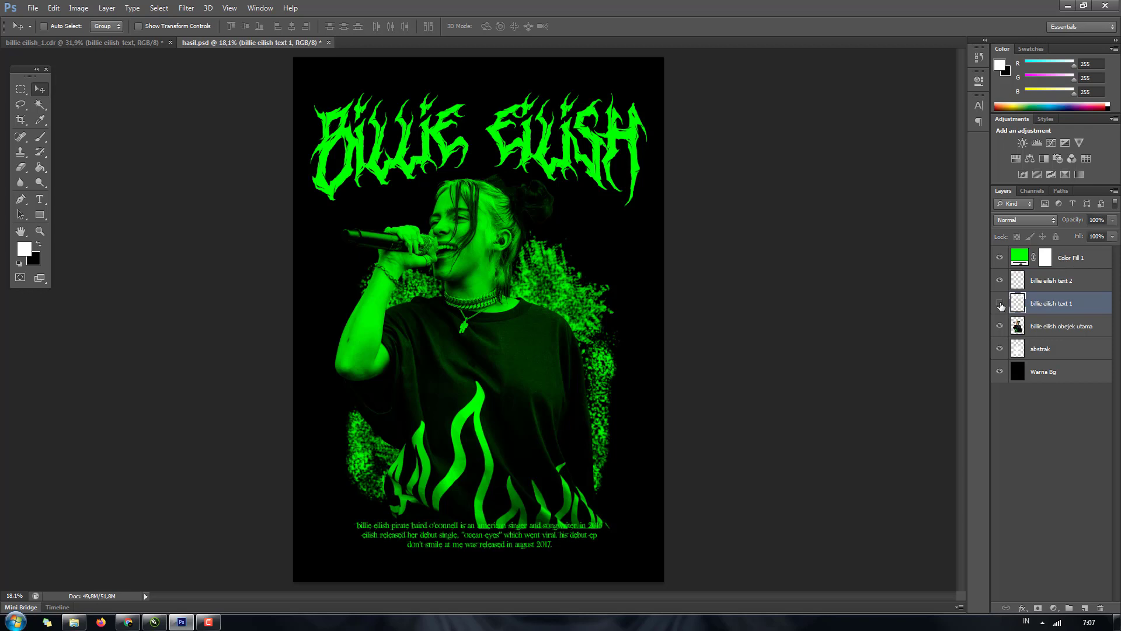
pyautogui.click(1000, 303)
pyautogui.click(999, 303)
# - Add an Outer Glow to the billie eilish text 1 layer with Normal blend mode and colour 00ff00
pyautogui.click(1022, 607)
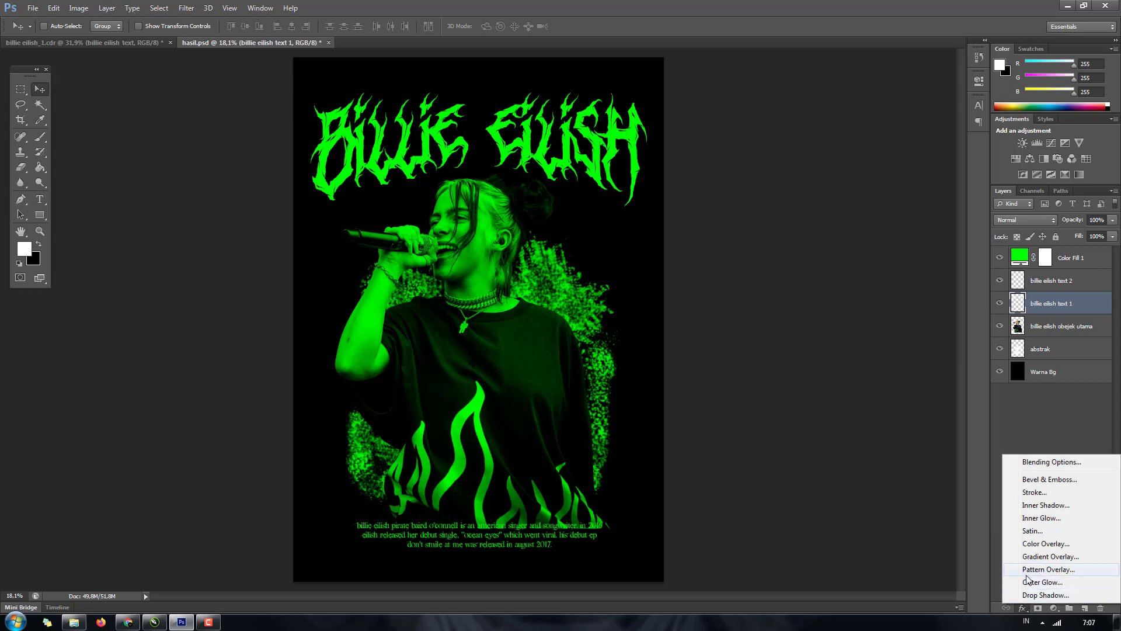
pyautogui.click(1030, 584)
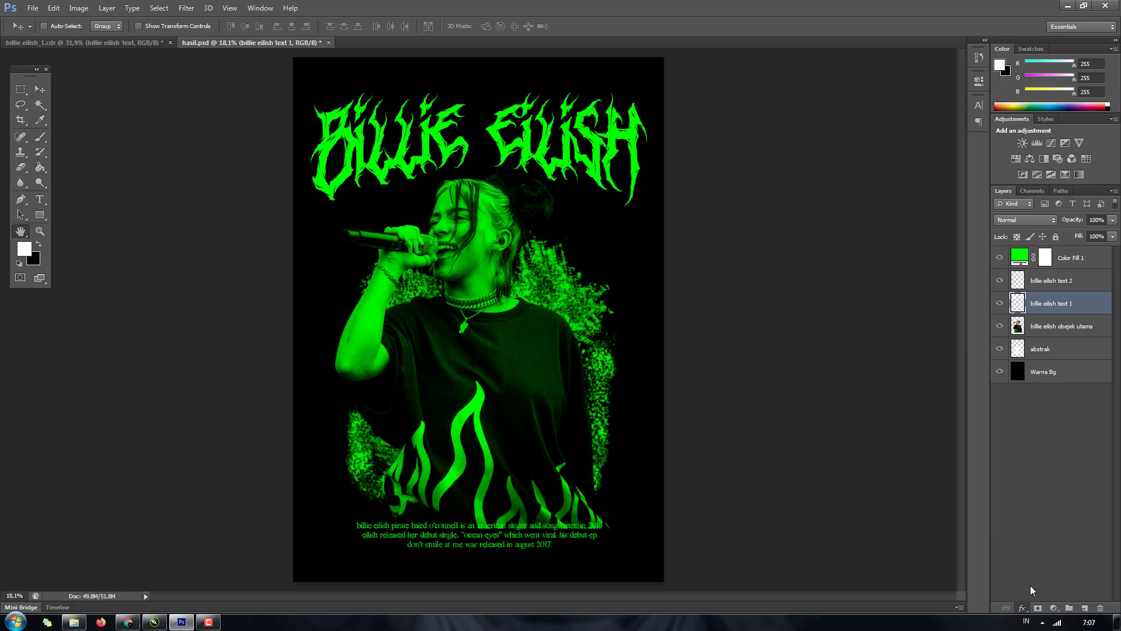
pyautogui.moveTo(623, 178); pyautogui.dragTo(669, 233)
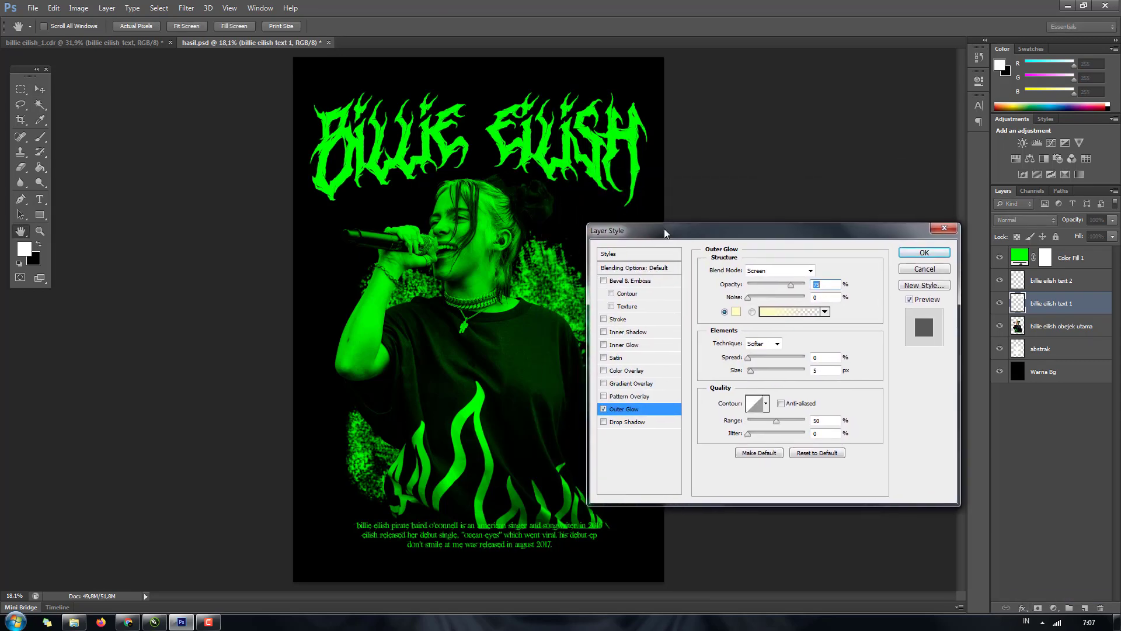
pyautogui.click(791, 271)
pyautogui.click(790, 287)
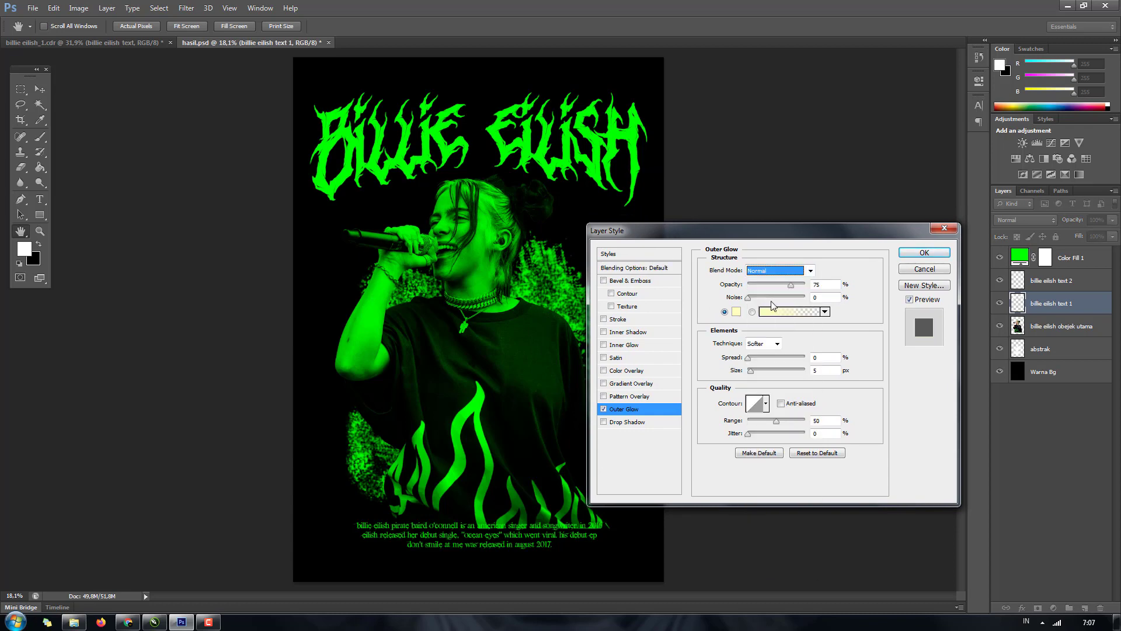
pyautogui.click(736, 312)
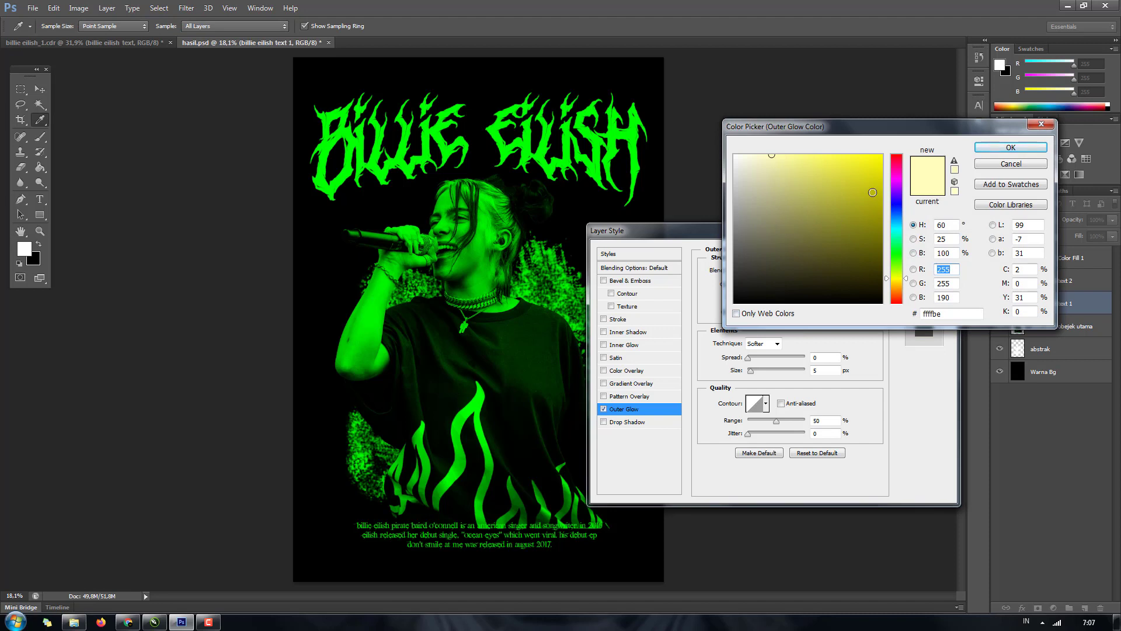
pyautogui.moveTo(872, 192); pyautogui.dragTo(895, 132)
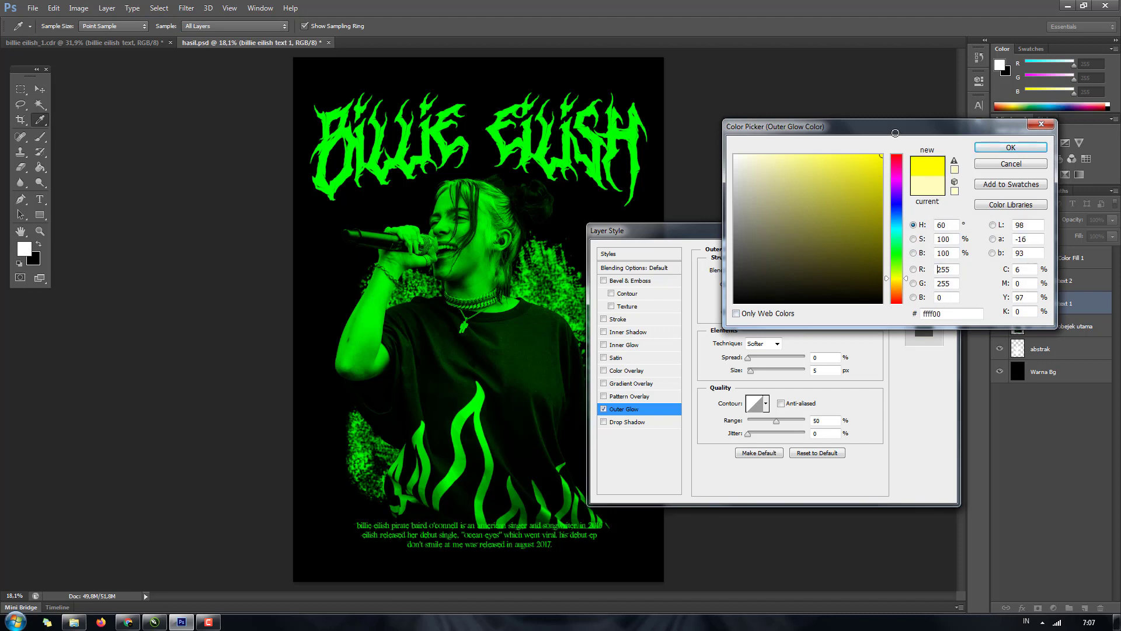
pyautogui.click(897, 257)
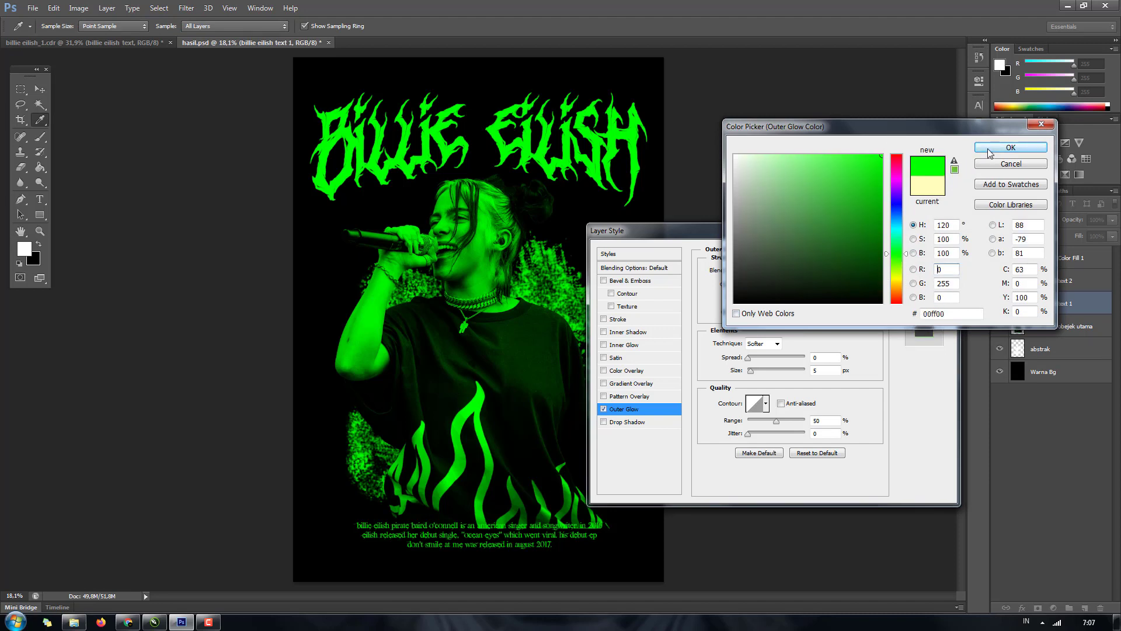
pyautogui.click(989, 151)
# - Set the title's outer glow to a size of 150 px and an opacity of 49%
pyautogui.moveTo(752, 371); pyautogui.dragTo(768, 367)
pyautogui.moveTo(787, 291); pyautogui.dragTo(777, 287)
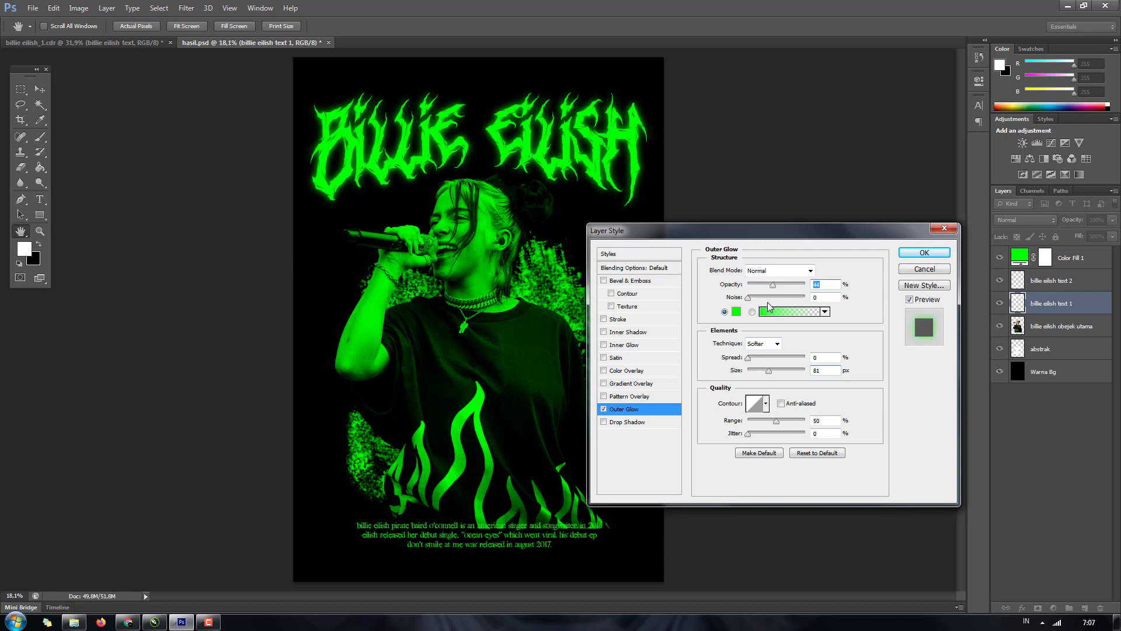
pyautogui.moveTo(770, 369); pyautogui.dragTo(784, 372)
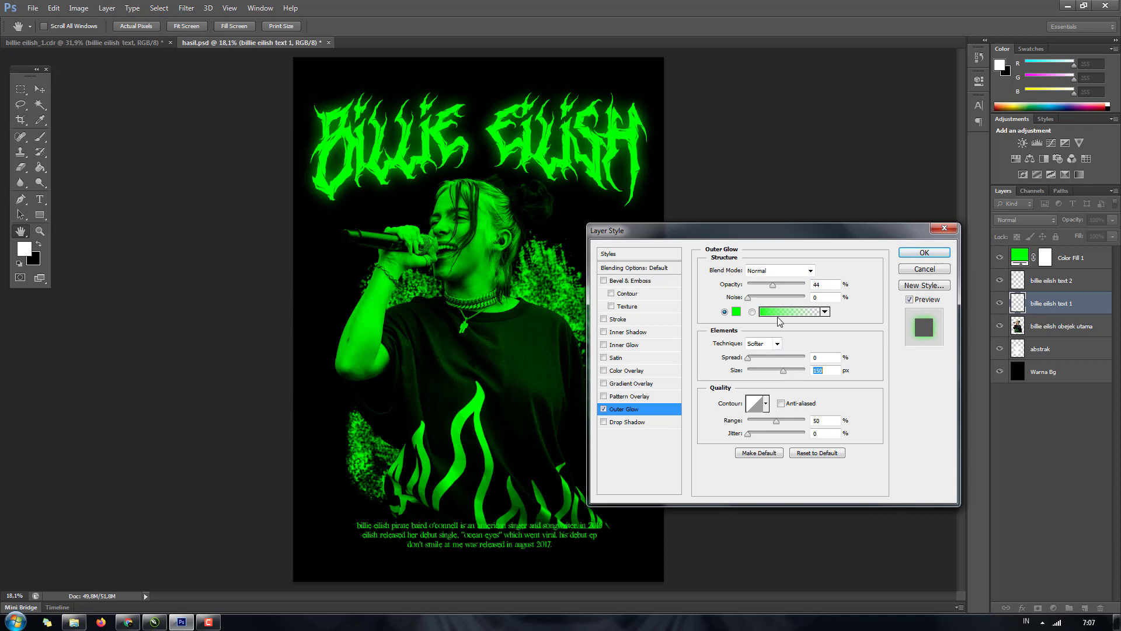
pyautogui.moveTo(773, 288)
pyautogui.mouseDown()
pyautogui.moveTo(790, 286)
pyautogui.moveTo(741, 290)
pyautogui.moveTo(790, 285)
pyautogui.mouseUp()
pyautogui.moveTo(778, 289); pyautogui.dragTo(776, 289)
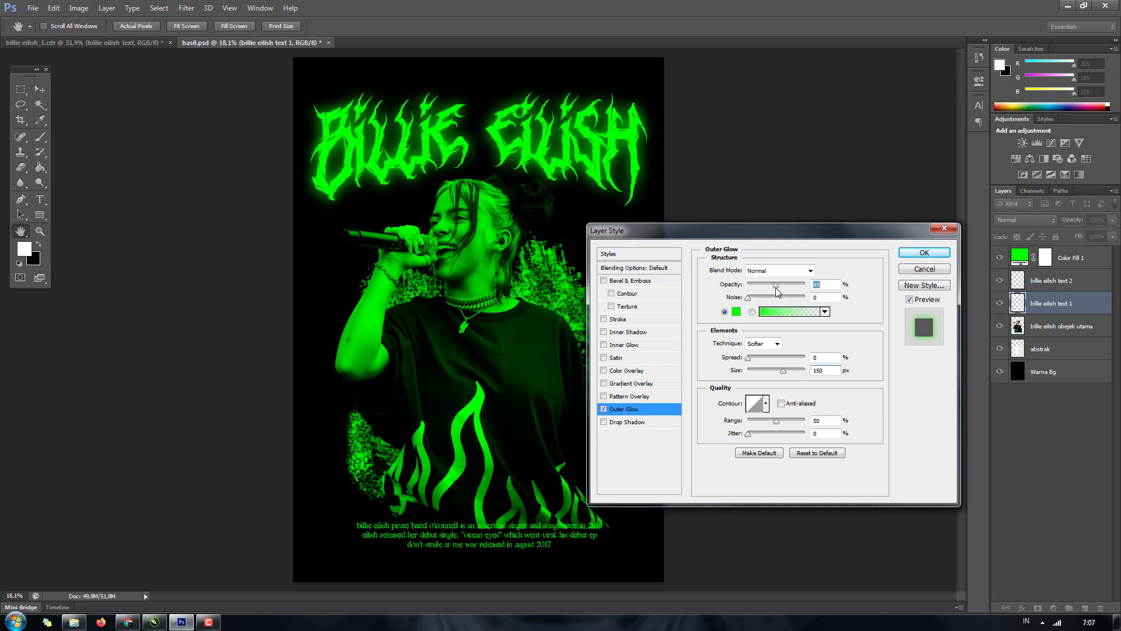
# - Try the Darken and Multiply blend modes on the title's outer glow and return it to Normal
pyautogui.click(776, 271)
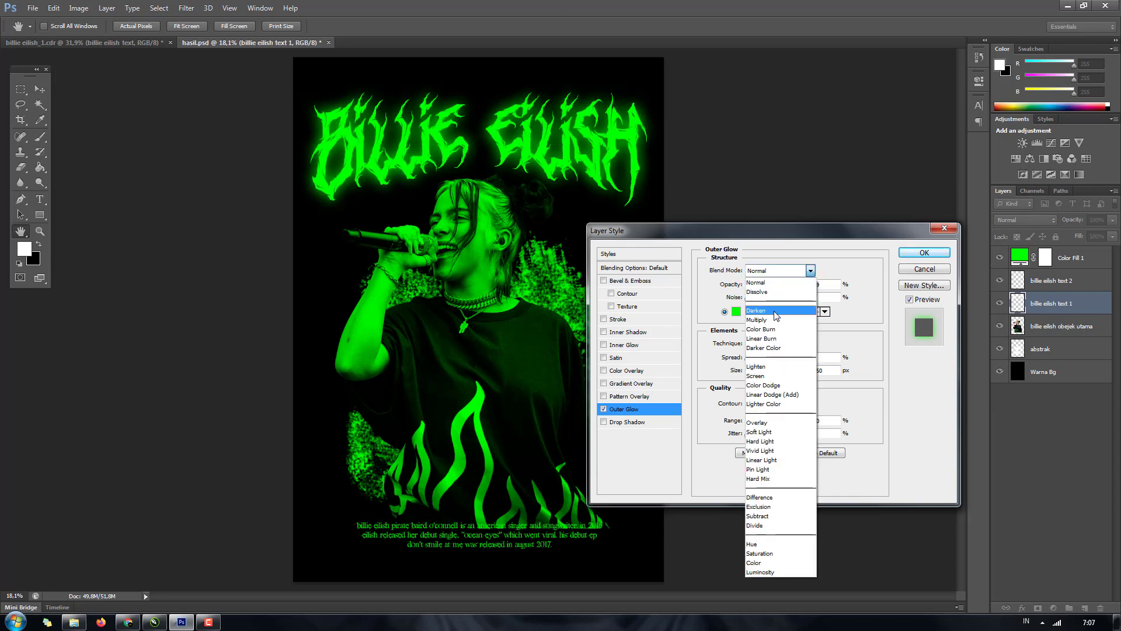
pyautogui.click(775, 305)
pyautogui.click(775, 271)
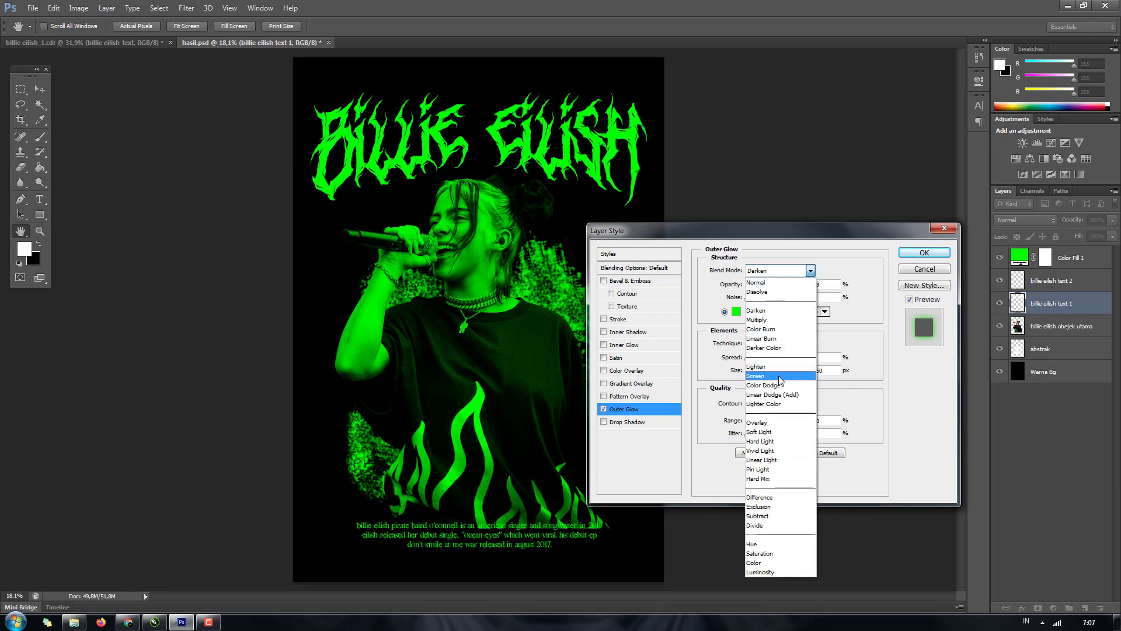
pyautogui.click(771, 320)
pyautogui.click(775, 272)
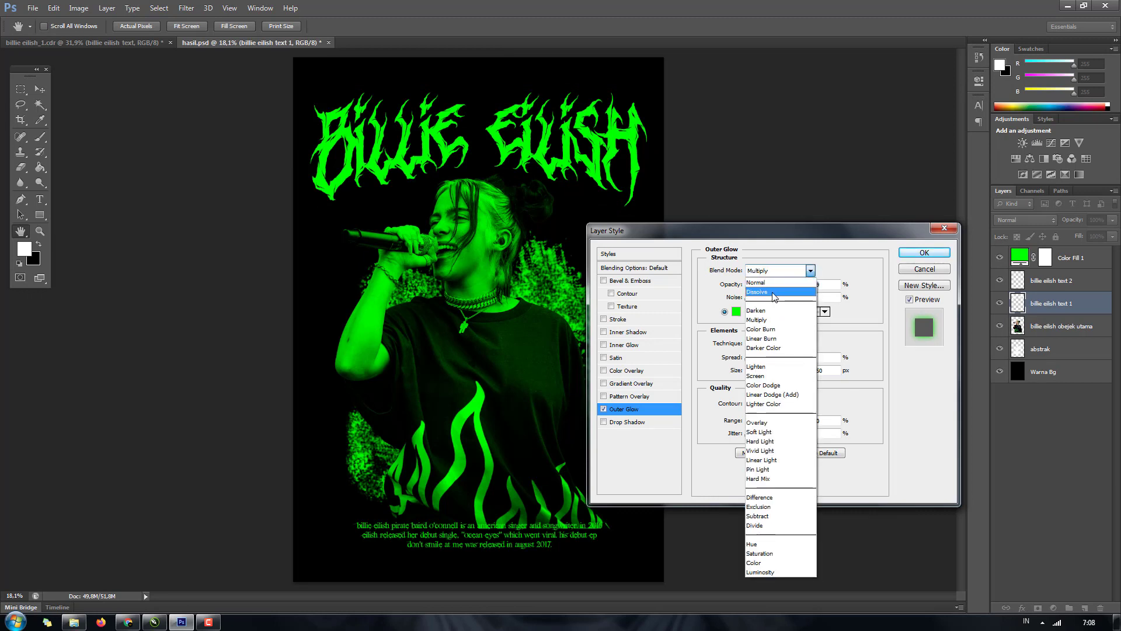
pyautogui.click(772, 283)
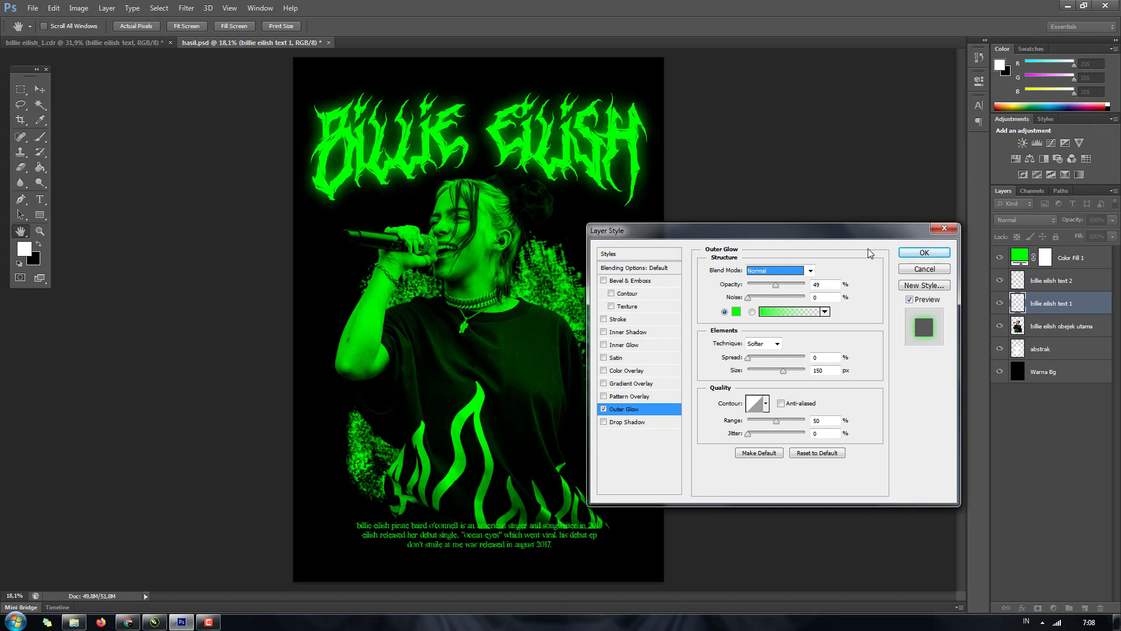
# - Apply the Outer Glow to the title layer, activate the Move tool and check the whole poster
pyautogui.click(924, 252)
pyautogui.press('v')
pyautogui.scroll(-2, 521, 345)
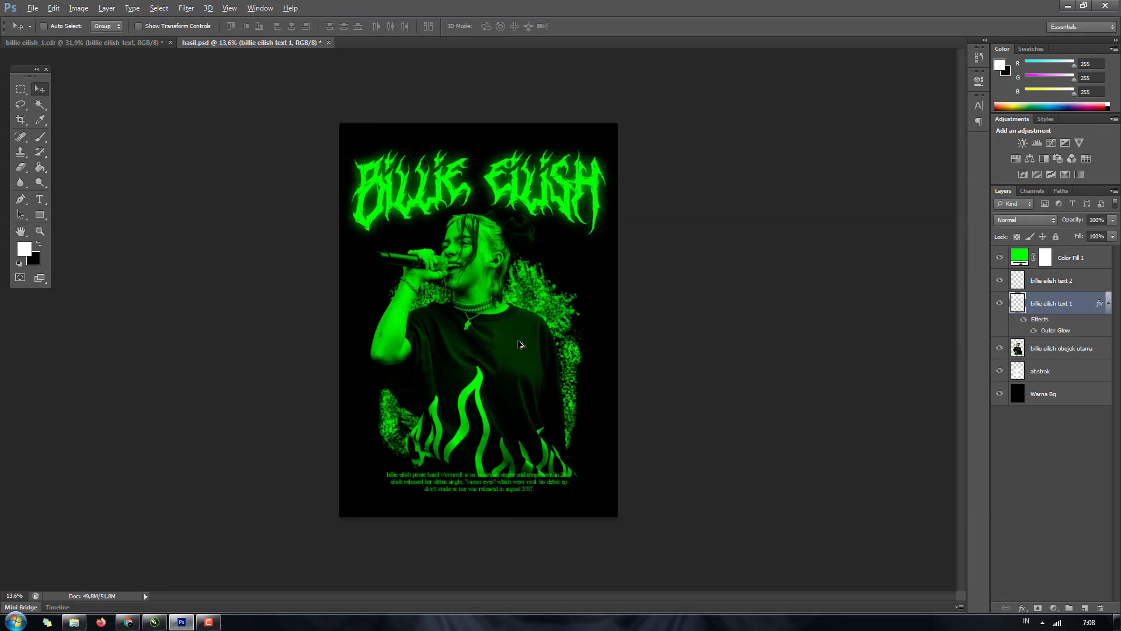
pyautogui.scroll(2, 522, 345)
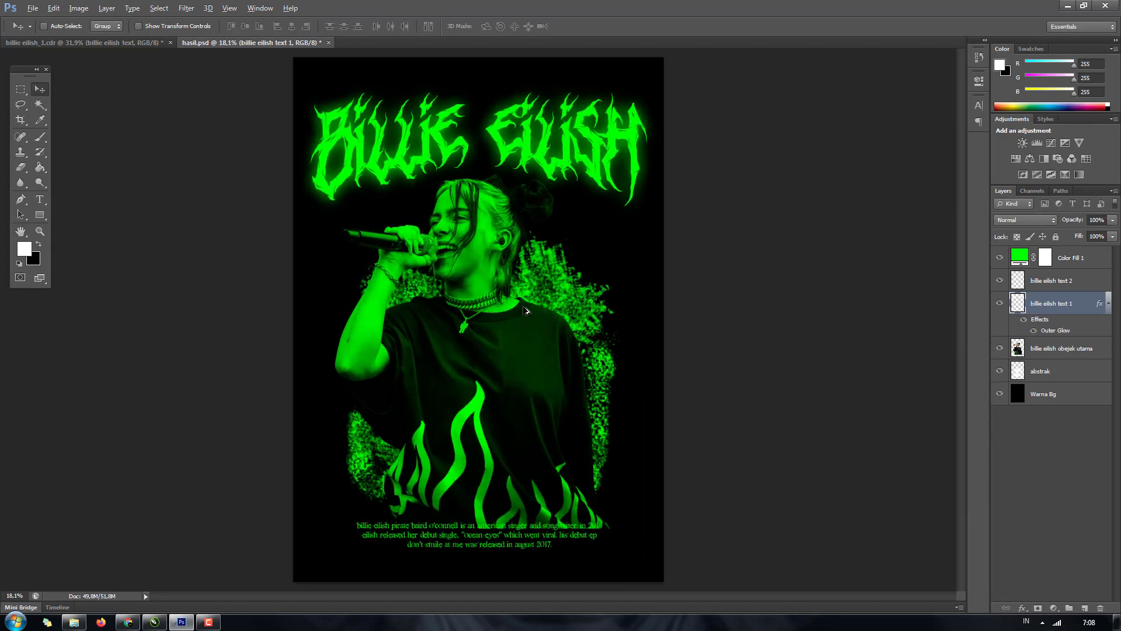
# - Hide and show the billie eilish obejek utama layer to check what it contains
pyautogui.click(1043, 347)
pyautogui.click(998, 349)
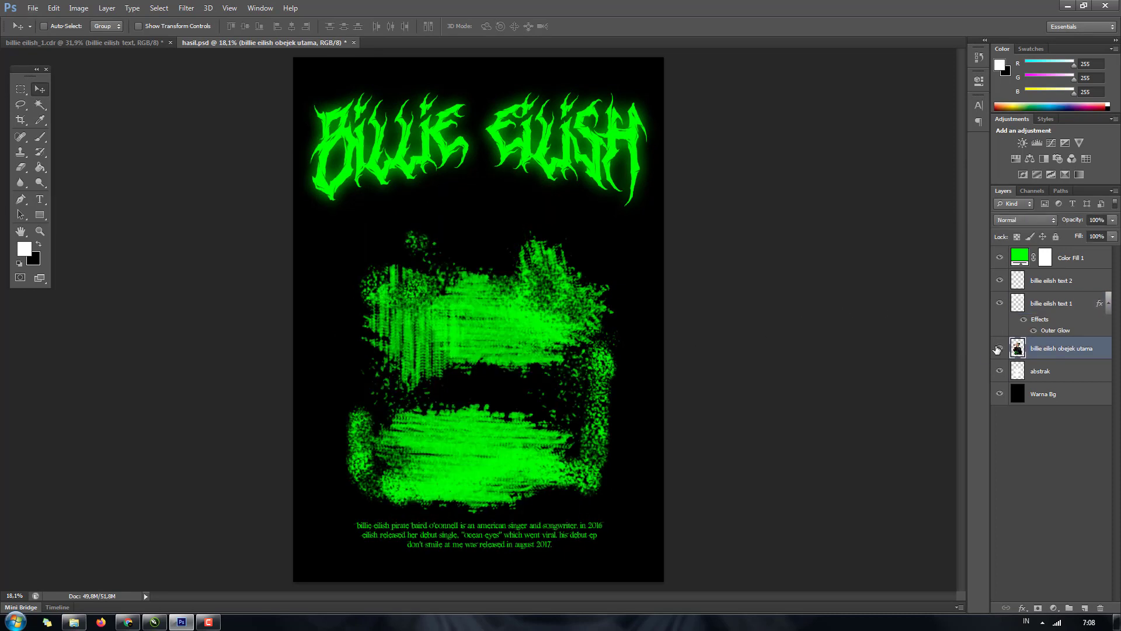
pyautogui.click(998, 349)
pyautogui.click(1040, 305)
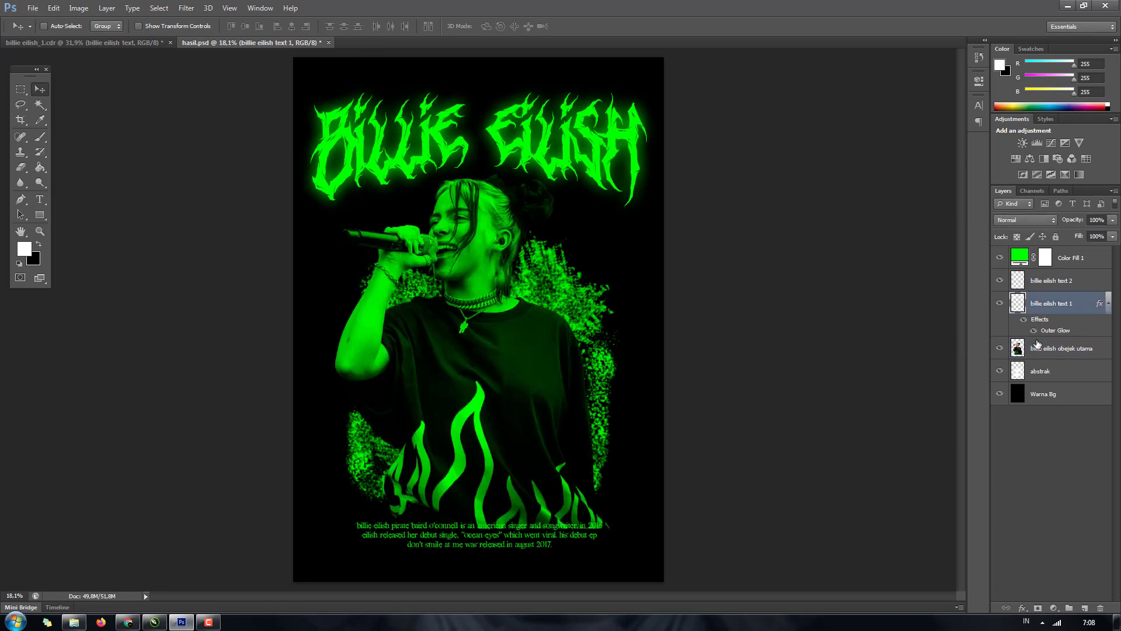
pyautogui.rightClick(1090, 306)
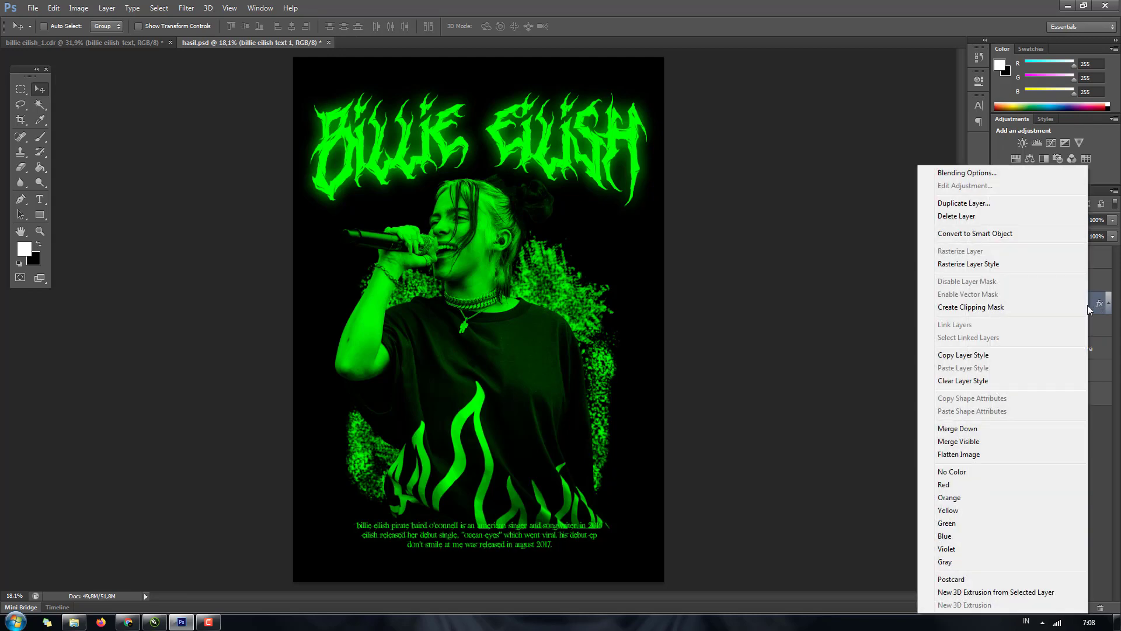
pyautogui.click(1077, 306)
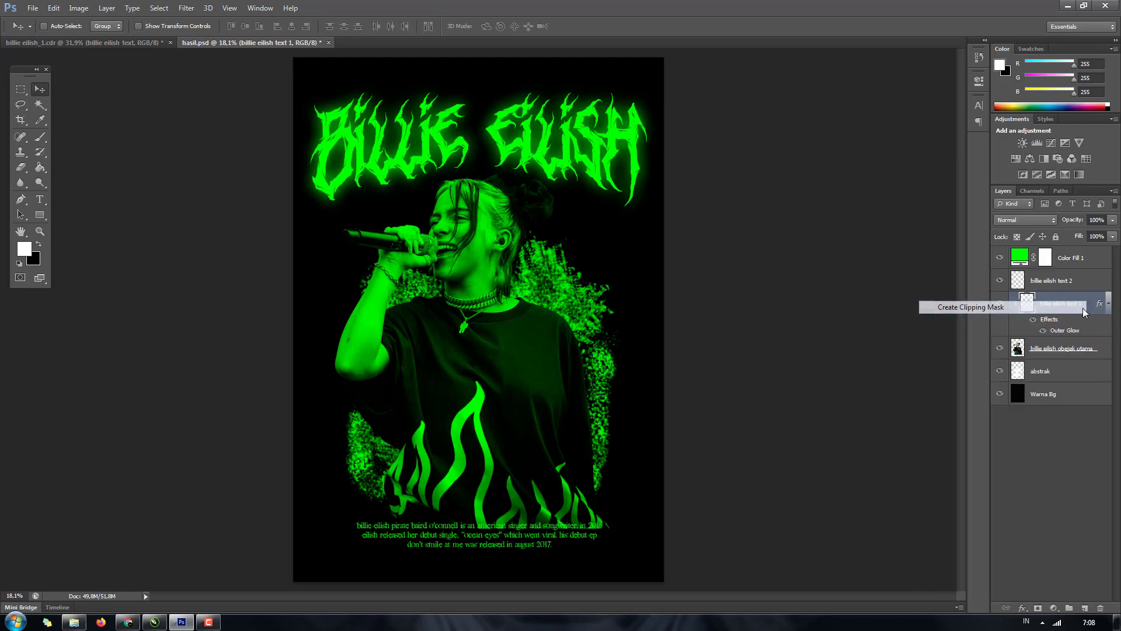
pyautogui.hotkey('ctrl', 'alt', 'g')
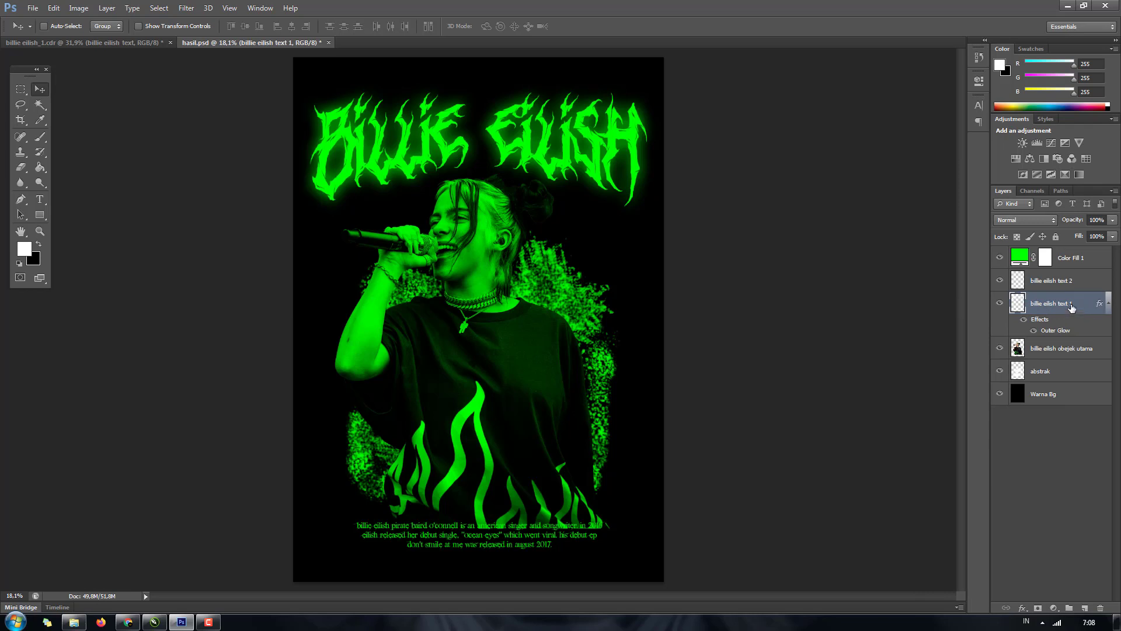
# - Copy the layer style from billie eilish text 1 and paste it onto the billie eilish obejek utama layer
pyautogui.click(999, 303)
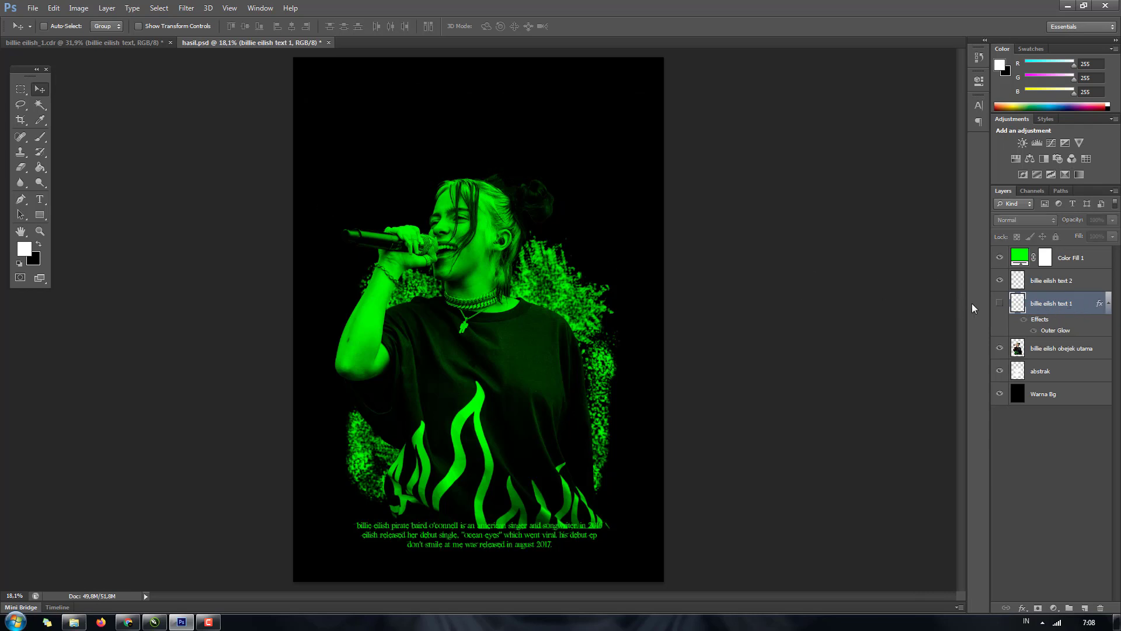
pyautogui.click(999, 304)
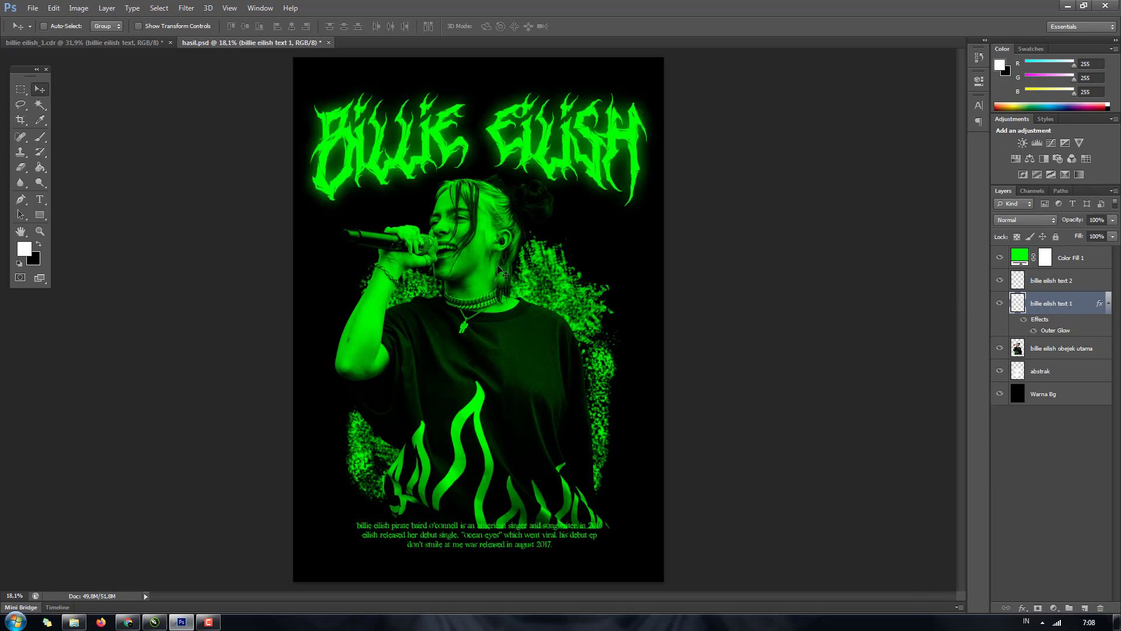
pyautogui.rightClick(1020, 303)
pyautogui.click(1060, 289)
pyautogui.rightClick(1060, 304)
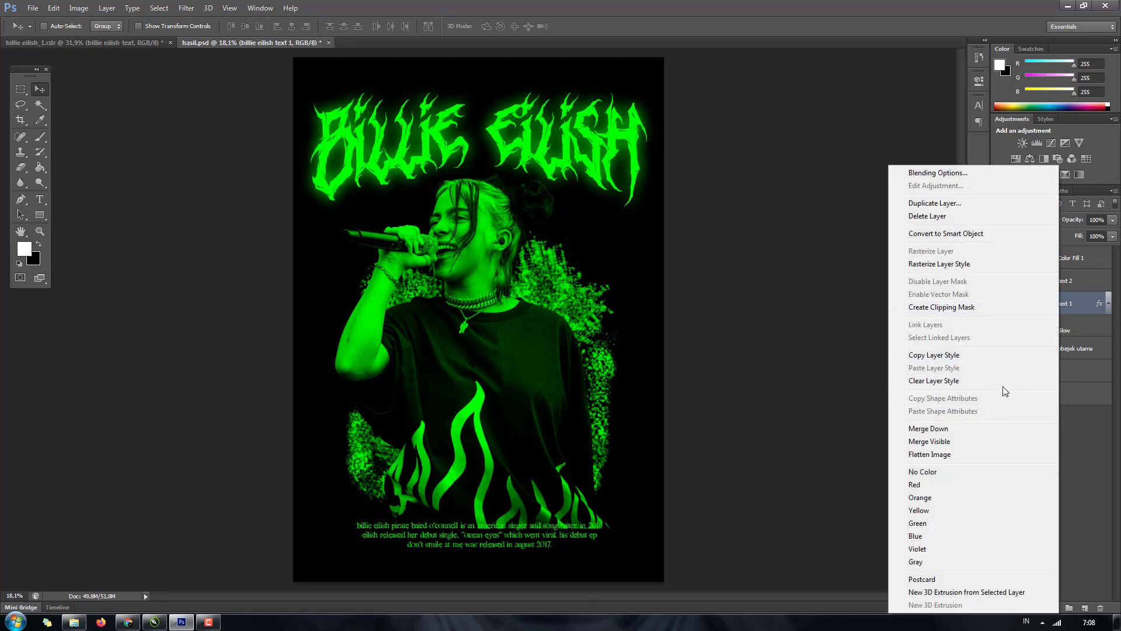
pyautogui.click(997, 355)
pyautogui.click(1029, 354)
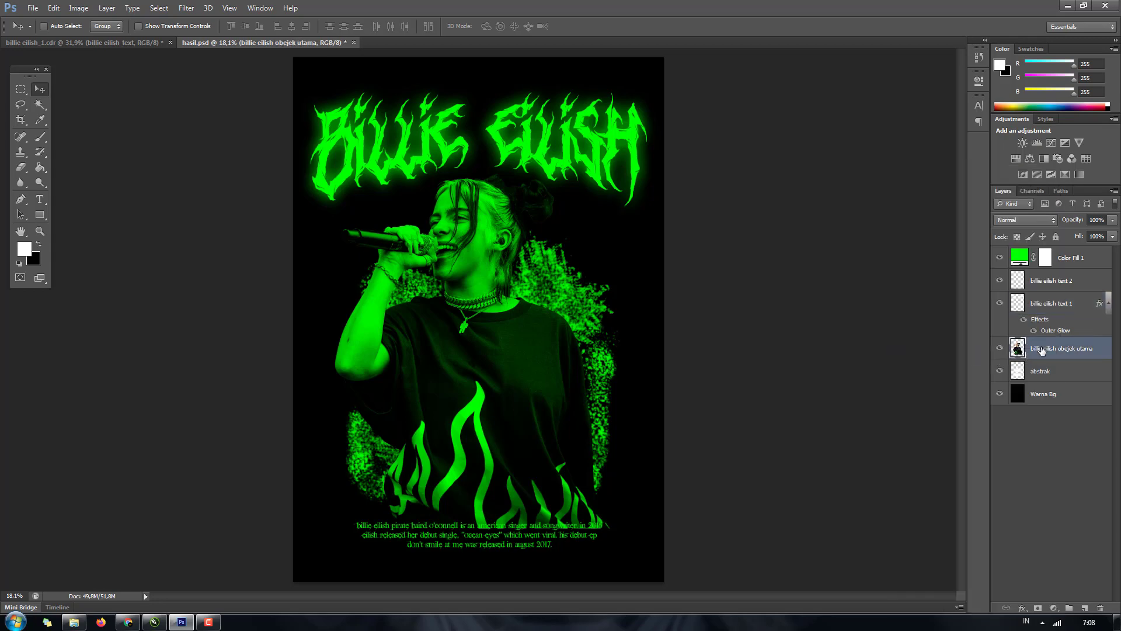
pyautogui.rightClick(1056, 350)
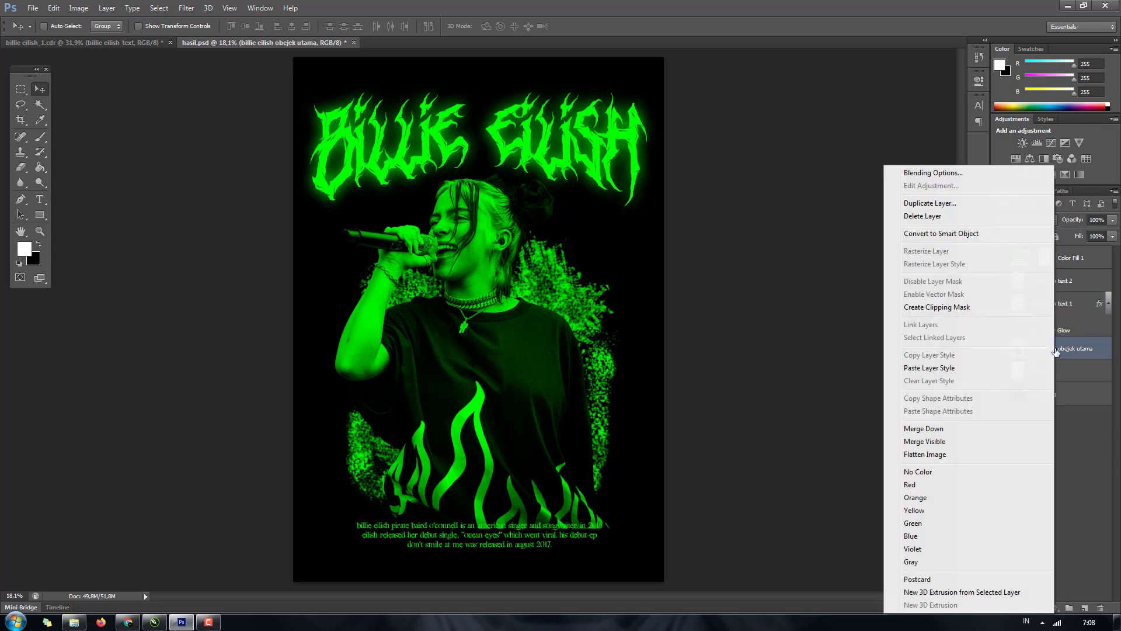
pyautogui.click(1002, 369)
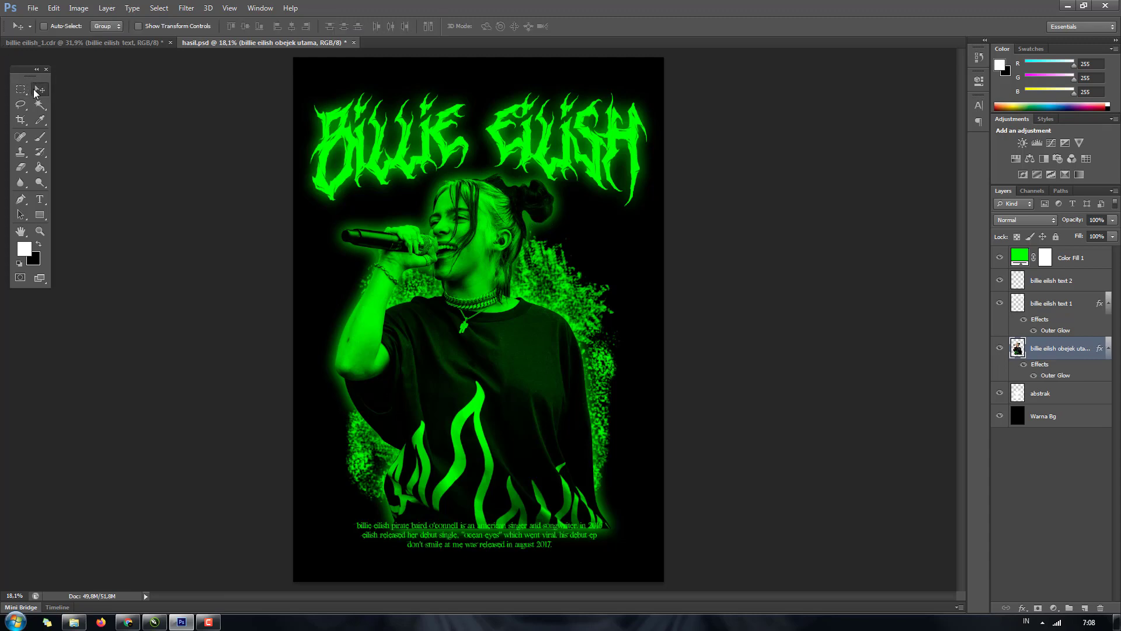
# - Compare the reference poster's glow and bottom paragraph with the whole composition in hasil.psd
pyautogui.click(66, 44)
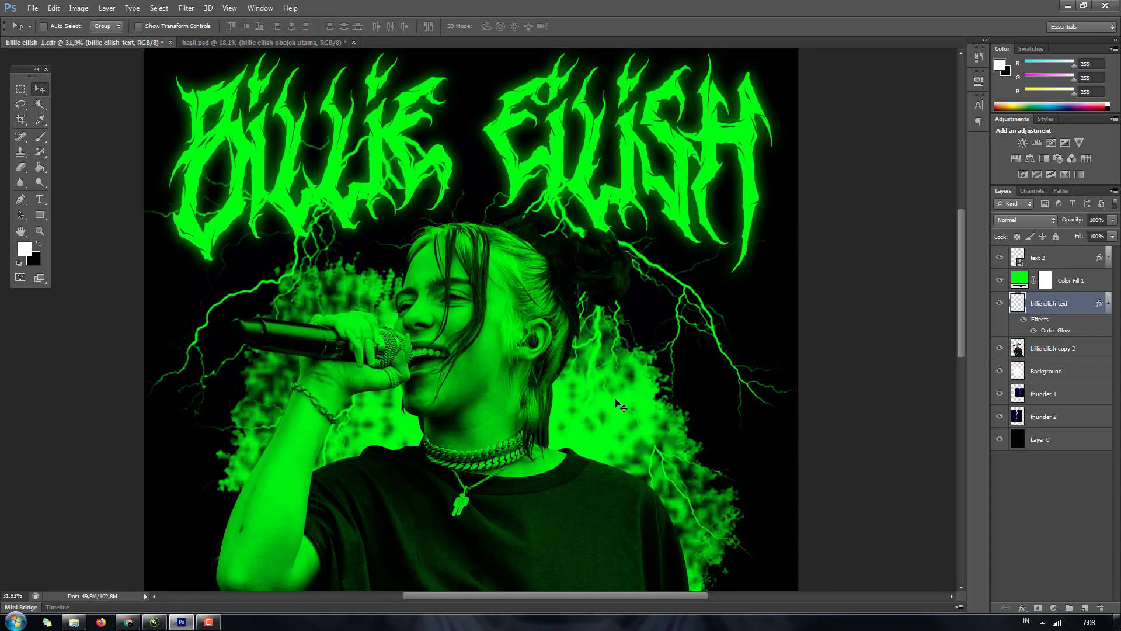
pyautogui.click(962, 385)
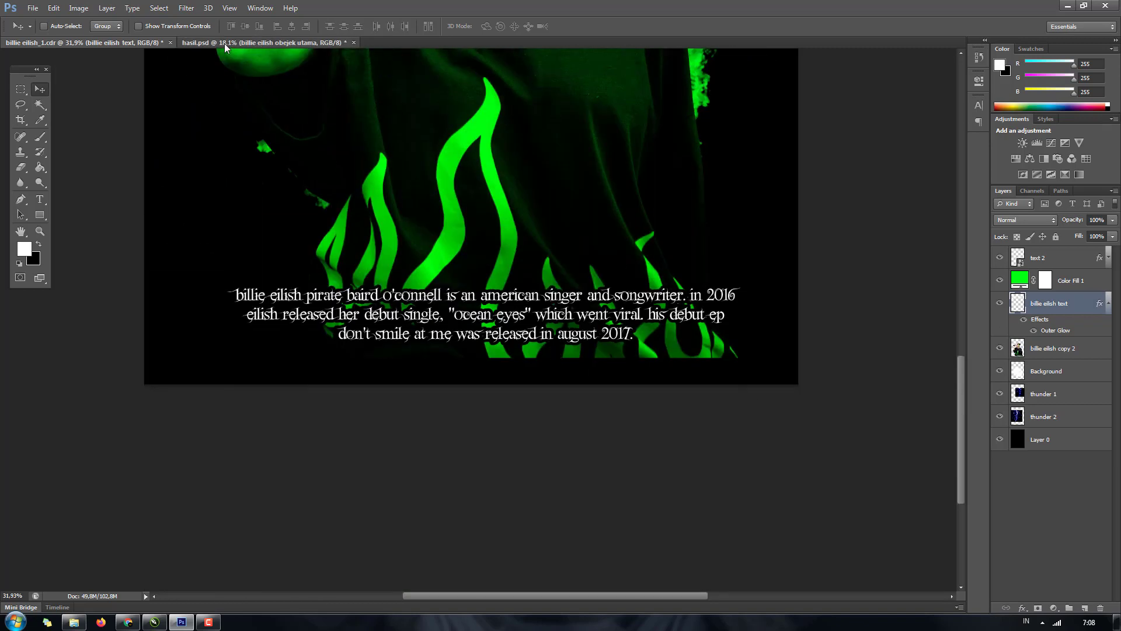
pyautogui.click(257, 43)
pyautogui.scroll(-2, 509, 499)
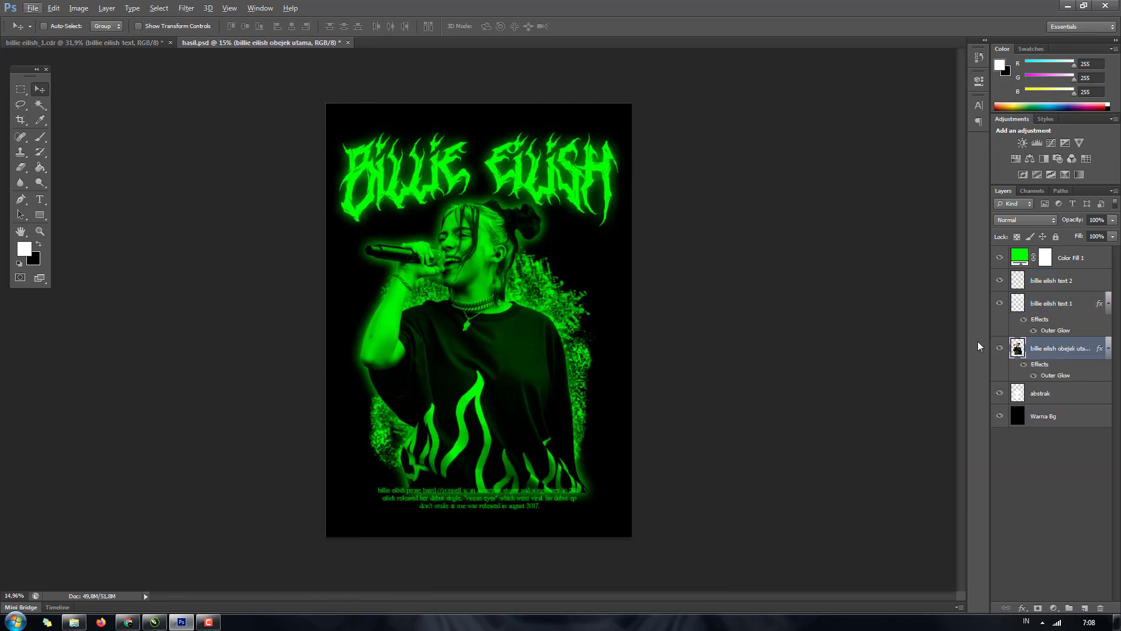
# - Check what the billie eilish text 2 layer contains by hiding and showing it, and move it above Color Fill 1
pyautogui.click(1059, 304)
pyautogui.click(1019, 288)
pyautogui.click(1000, 280)
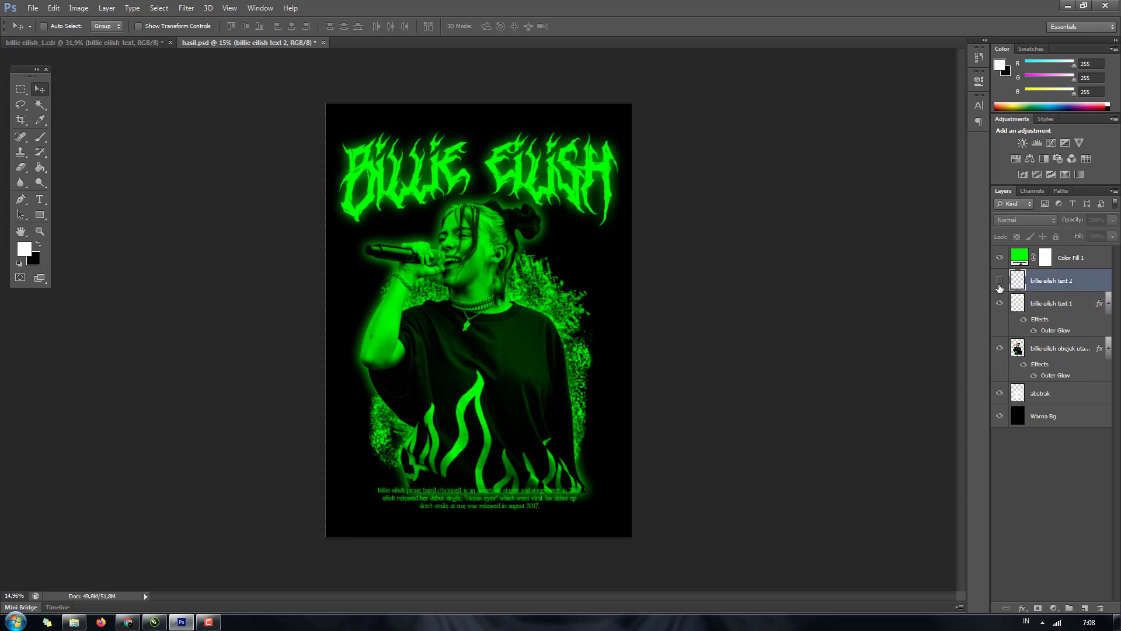
pyautogui.click(999, 281)
pyautogui.moveTo(1036, 287); pyautogui.dragTo(1042, 252)
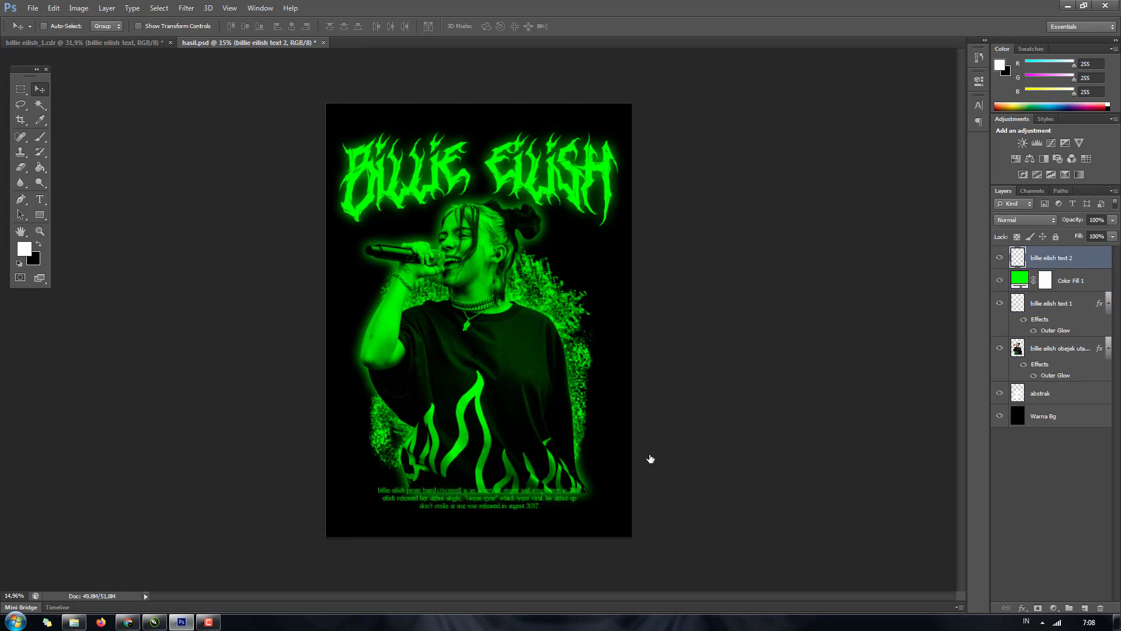
pyautogui.hotkey('ctrl', '0')
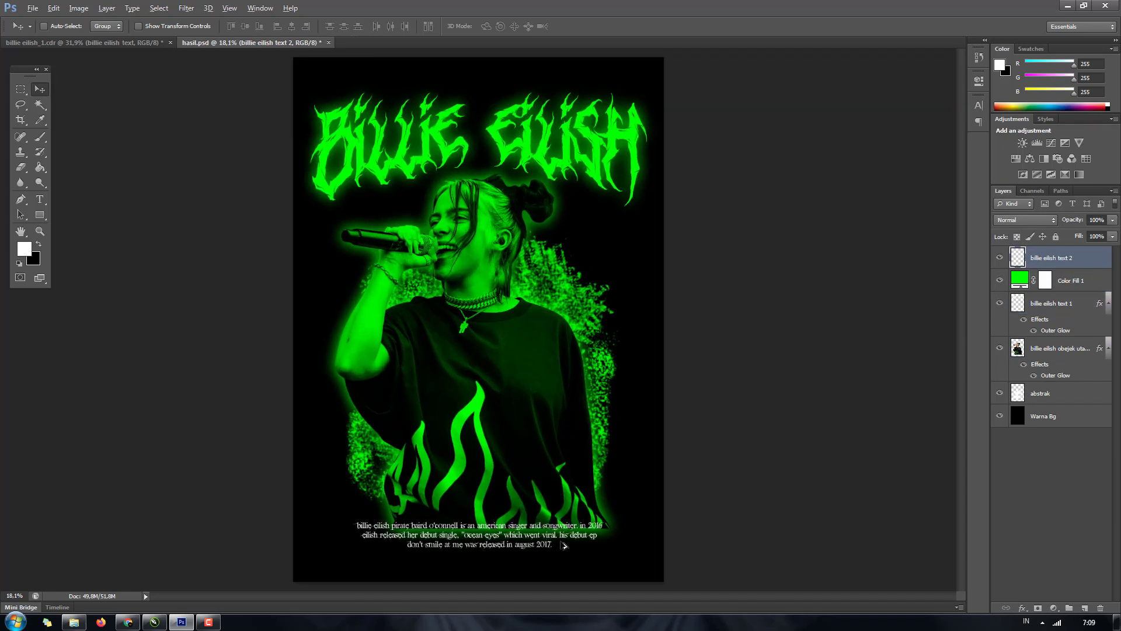
# - Add a thick black outside Stroke at 100% opacity to the billie eilish text 2 layer
pyautogui.scroll(1, 555, 494)
pyautogui.scroll(-2, 545, 508)
pyautogui.scroll(1, 542, 525)
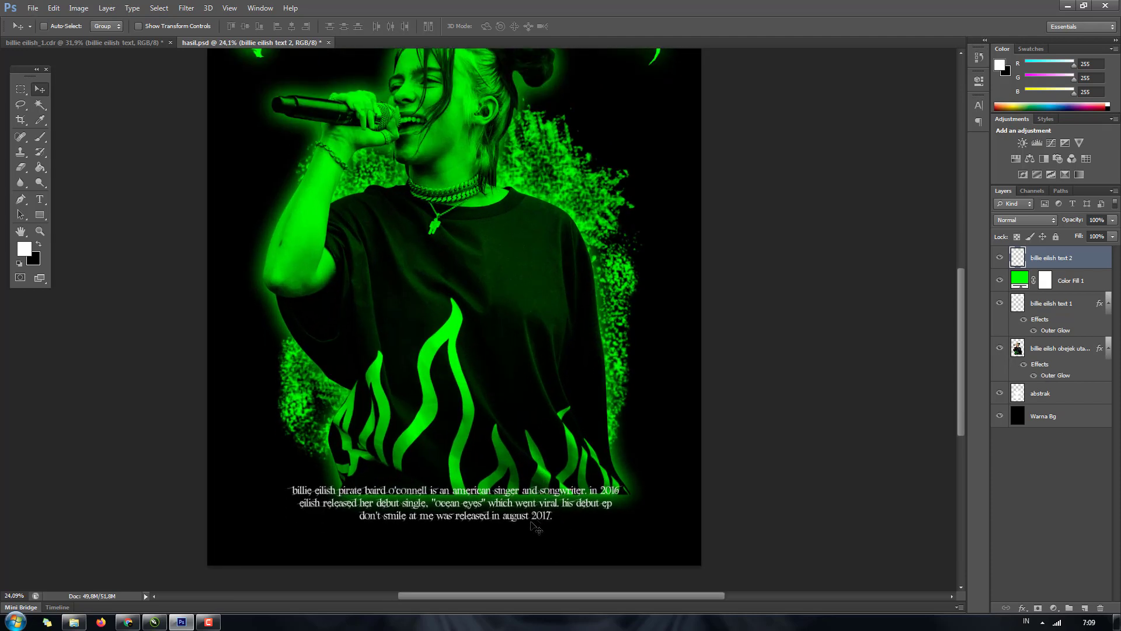
pyautogui.scroll(1, 528, 501)
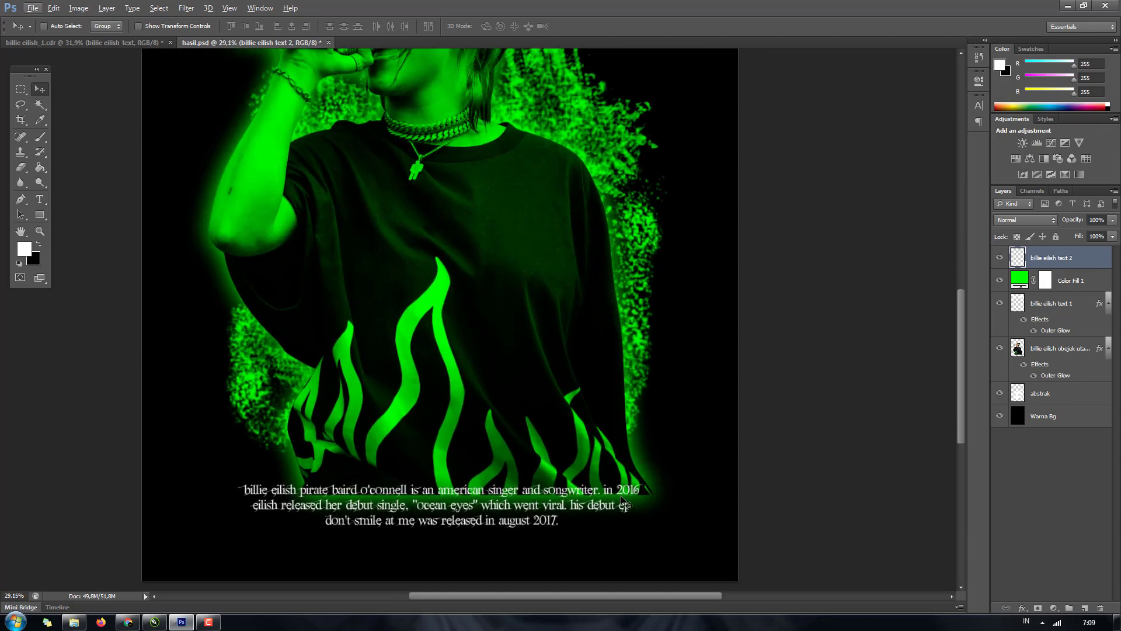
pyautogui.click(1022, 608)
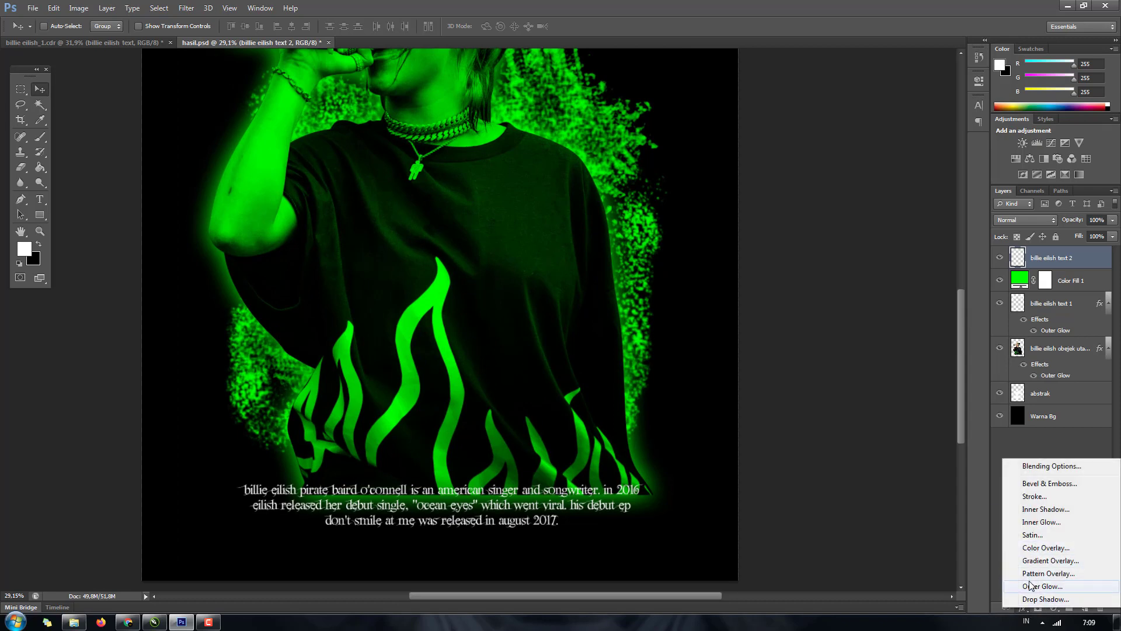
pyautogui.click(1032, 498)
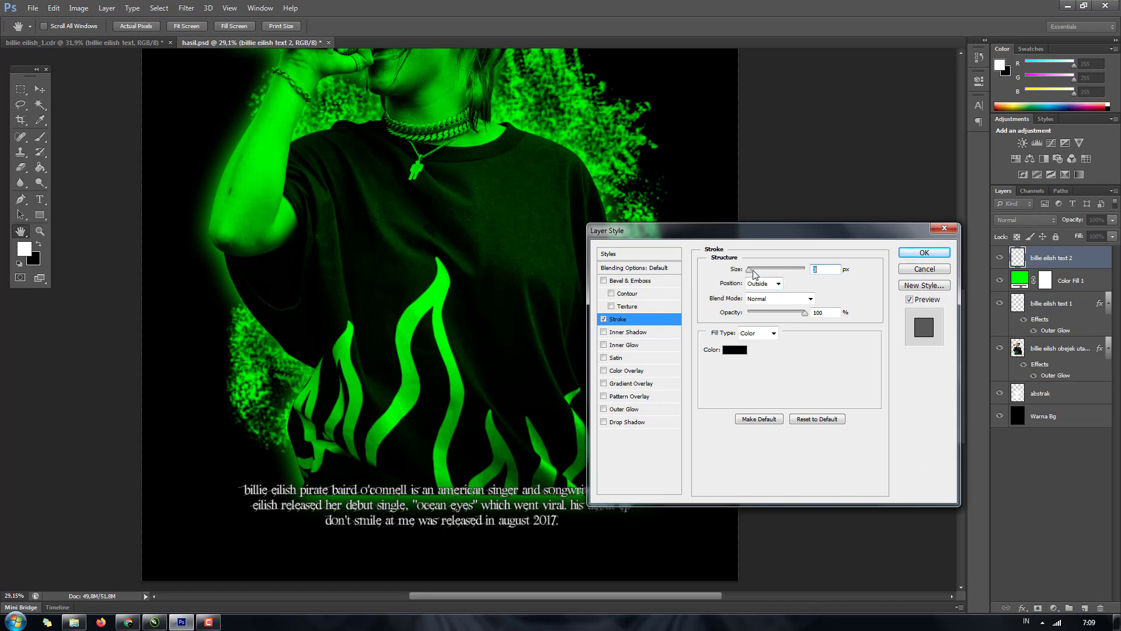
pyautogui.moveTo(753, 271); pyautogui.dragTo(758, 271)
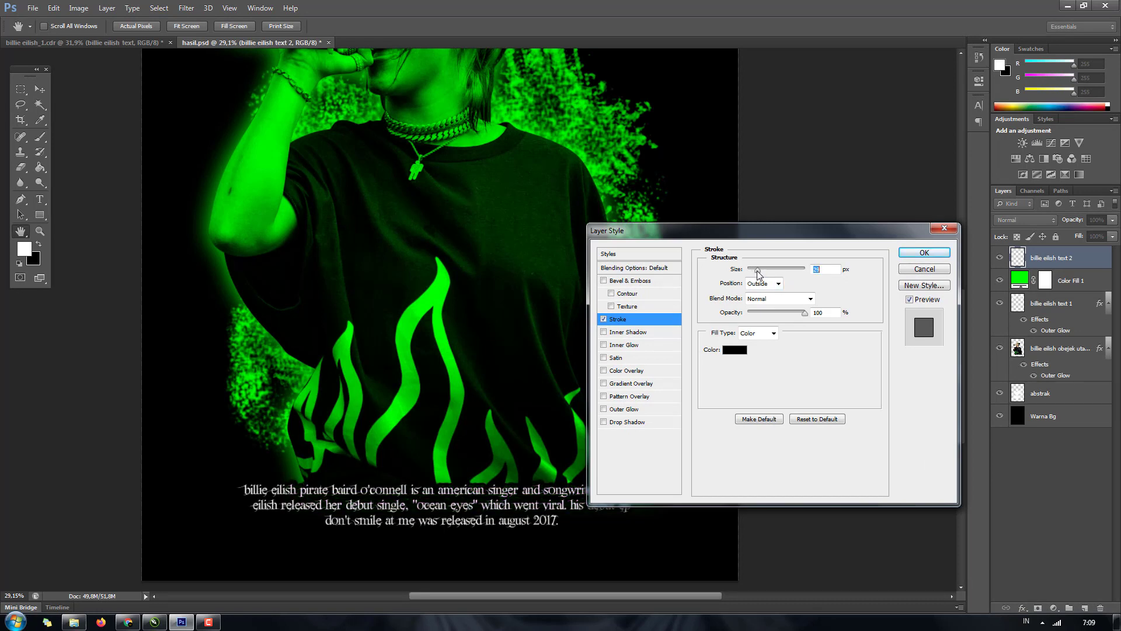
pyautogui.click(925, 253)
pyautogui.scroll(-5, 514, 351)
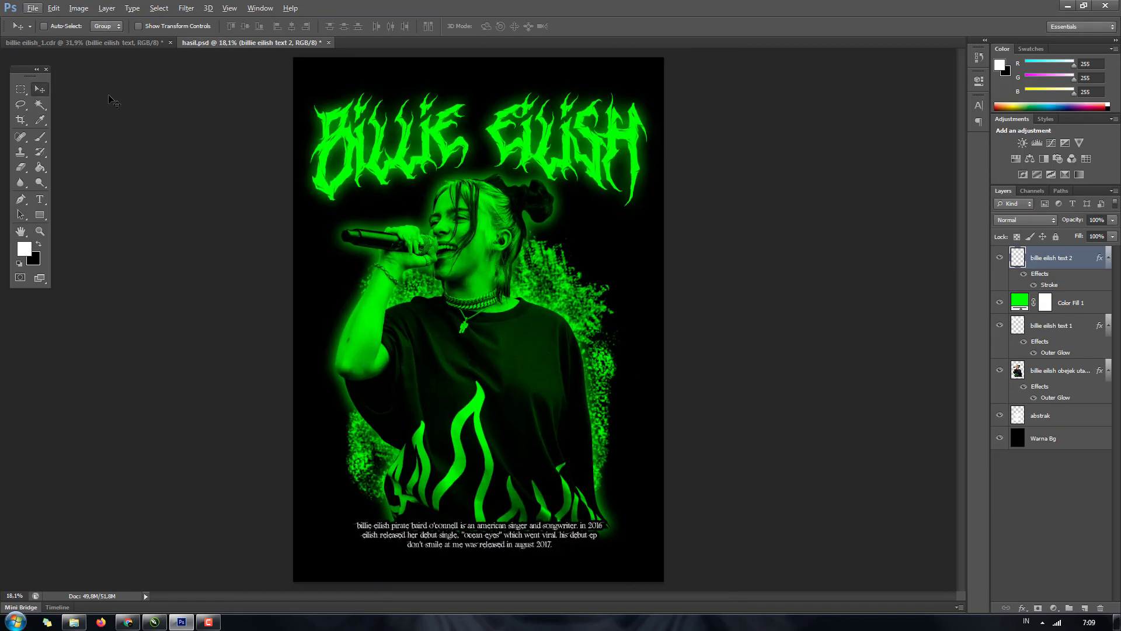
# - Compare the lightning and overall look of the reference poster billie eilish_1.cdr with hasil.psd
pyautogui.click(121, 42)
pyautogui.scroll(-3, 518, 433)
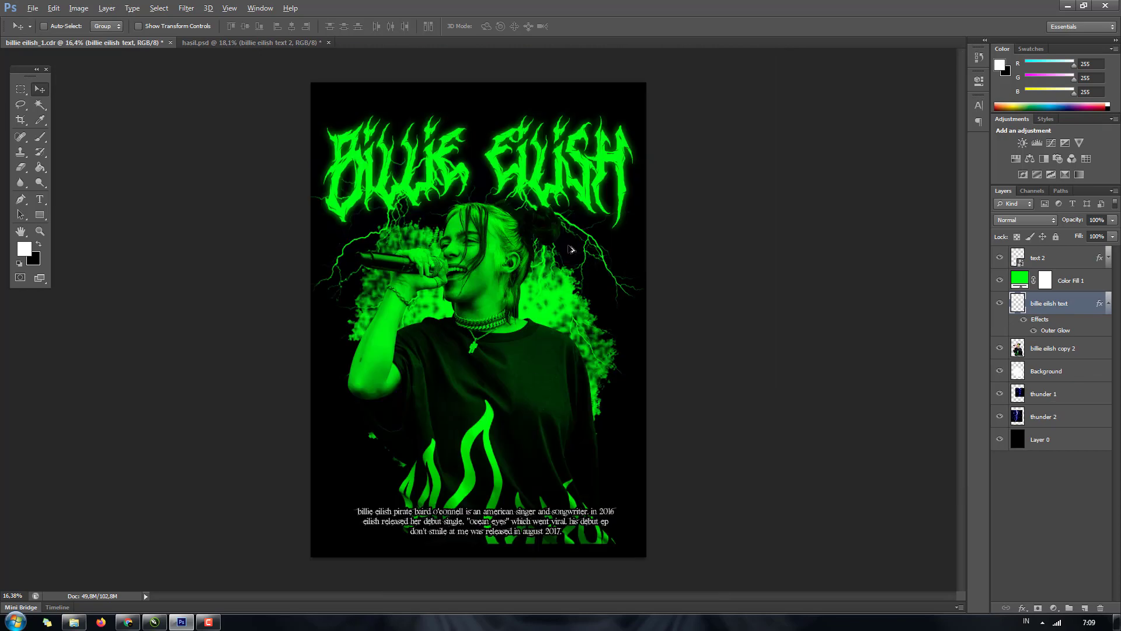
pyautogui.scroll(2, 573, 249)
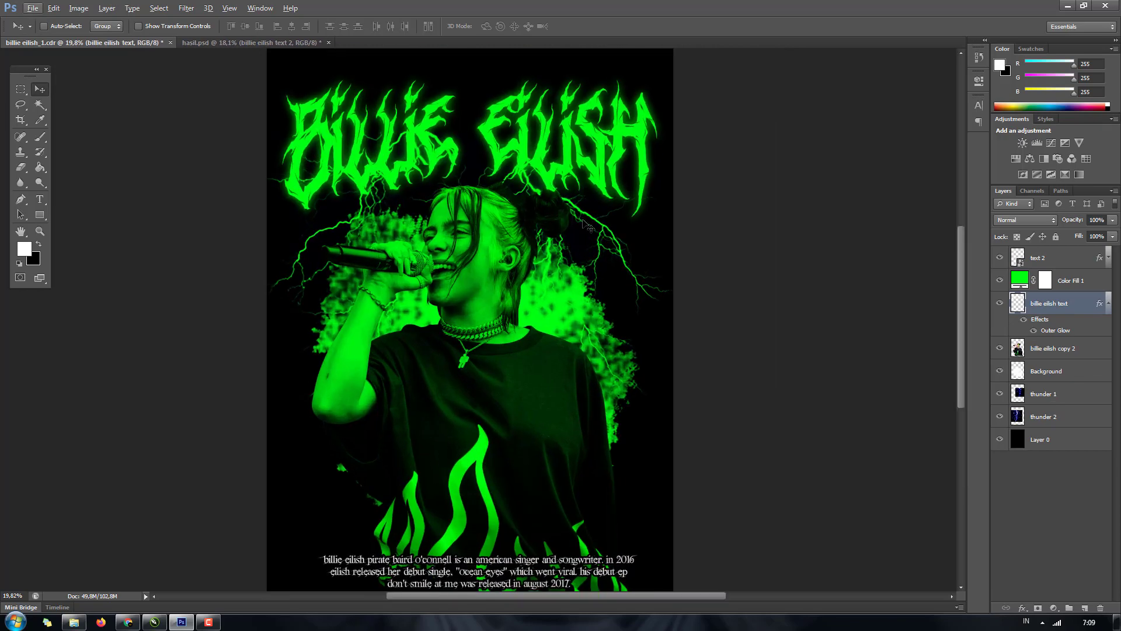
pyautogui.click(251, 42)
pyautogui.scroll(1, 214, 351)
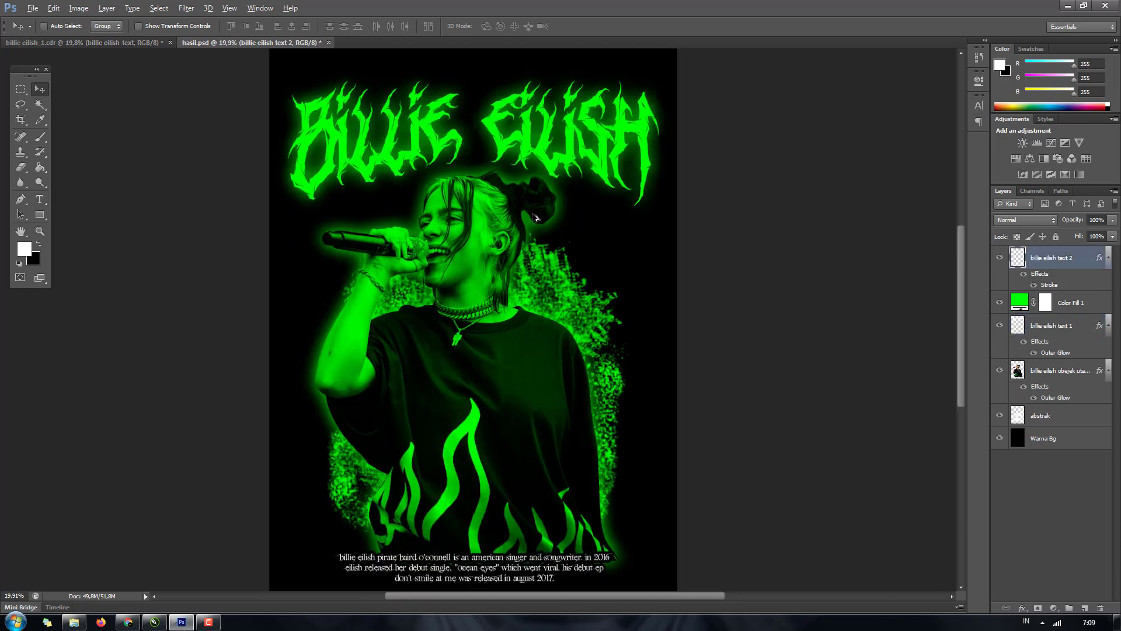
# - Switch to Chrome and view the lightning picture in the thunder image search results
pyautogui.click(129, 621)
pyautogui.click(641, 7)
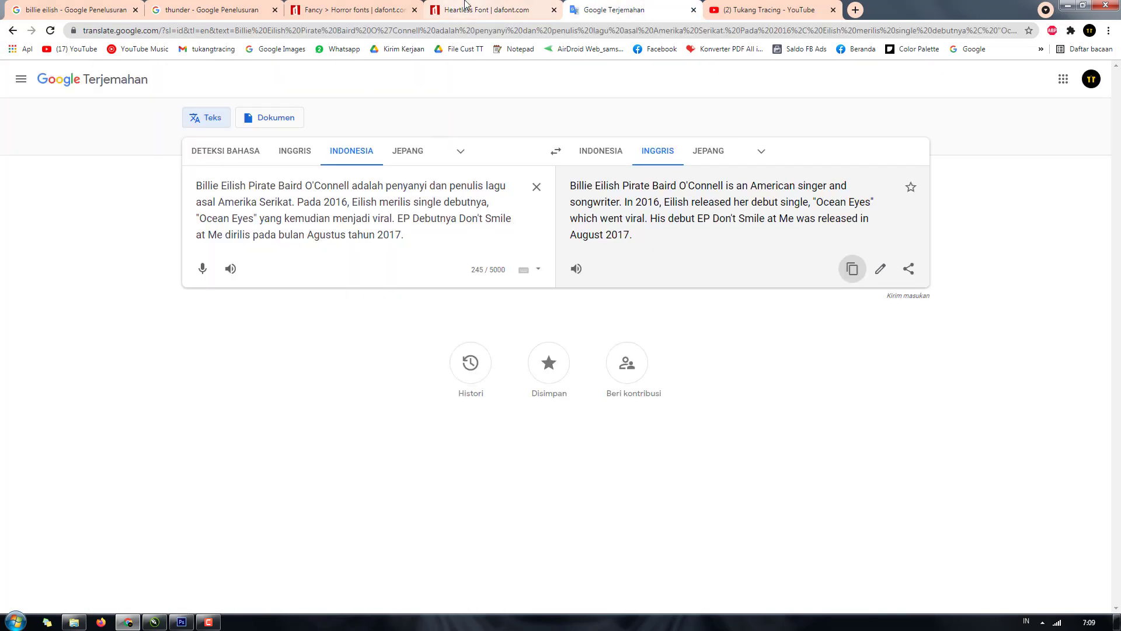
pyautogui.click(488, 9)
pyautogui.click(222, 9)
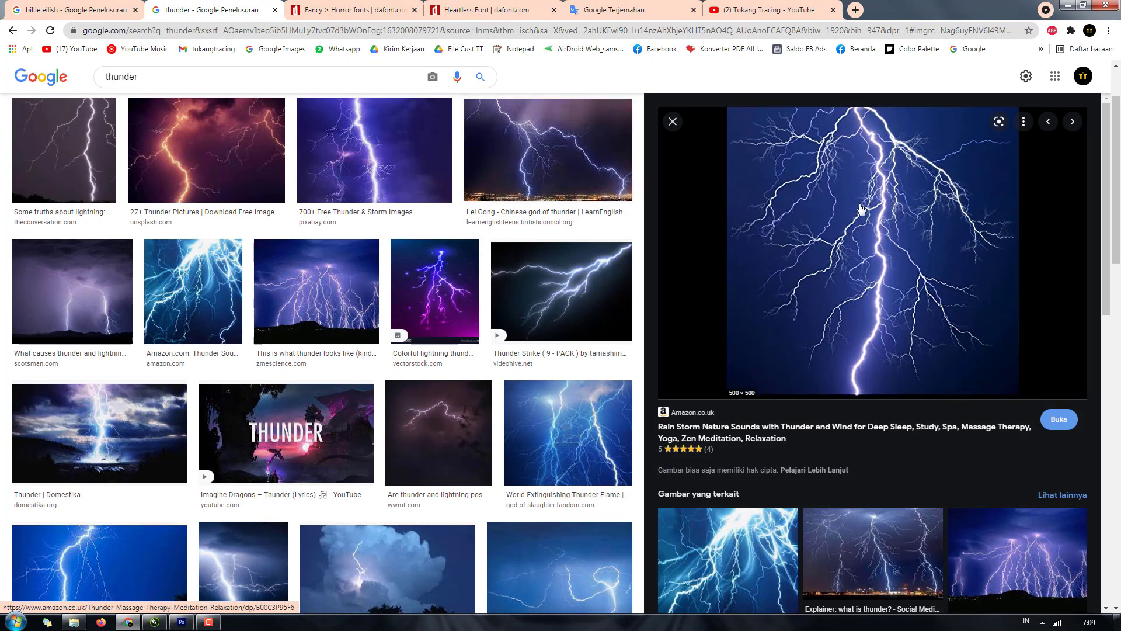
# - Place the lightning image from the Streetwear Eps3 folder into hasil.psd in Photoshop at its default size
pyautogui.hotkey('alt', 'Tab')
pyautogui.click(75, 623)
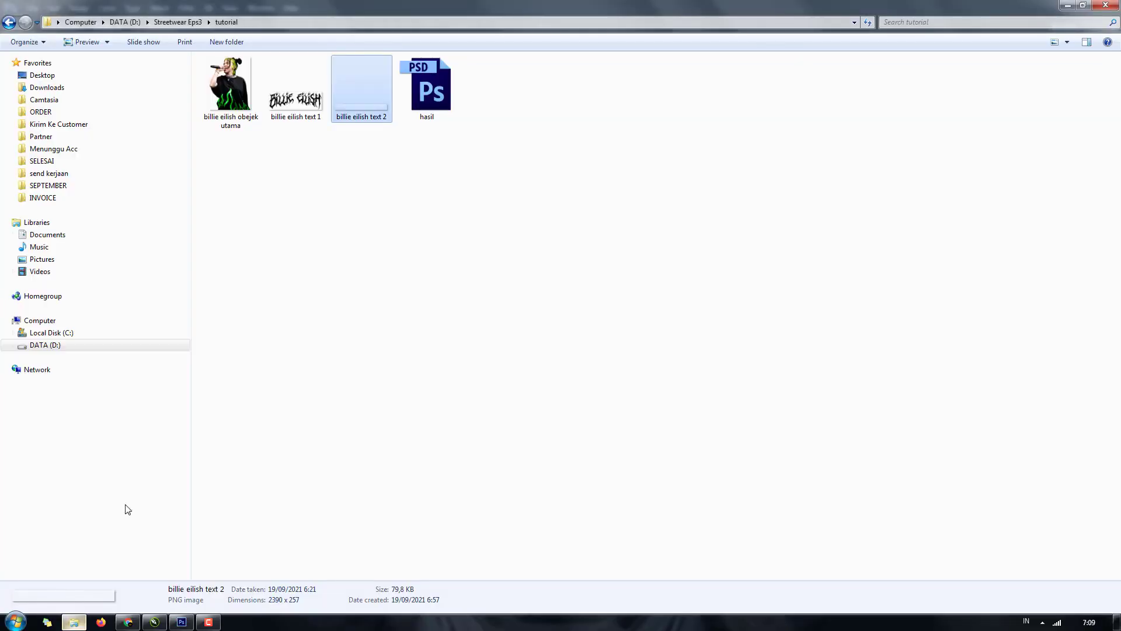
pyautogui.click(176, 23)
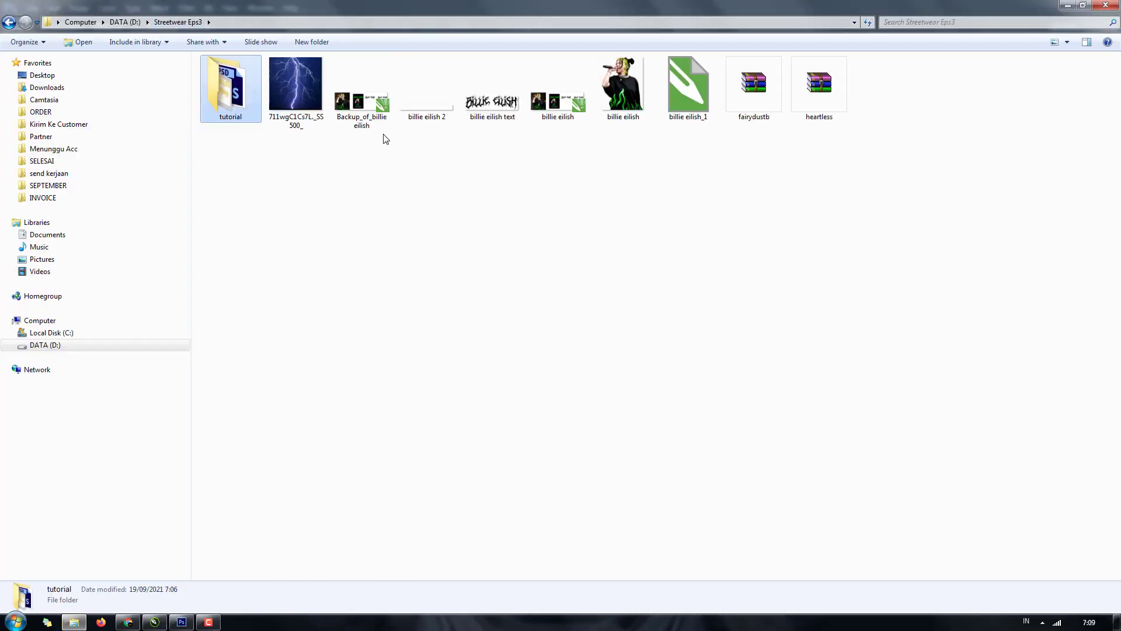
pyautogui.moveTo(293, 96); pyautogui.dragTo(182, 622)
pyautogui.moveTo(228, 551); pyautogui.dragTo(506, 187)
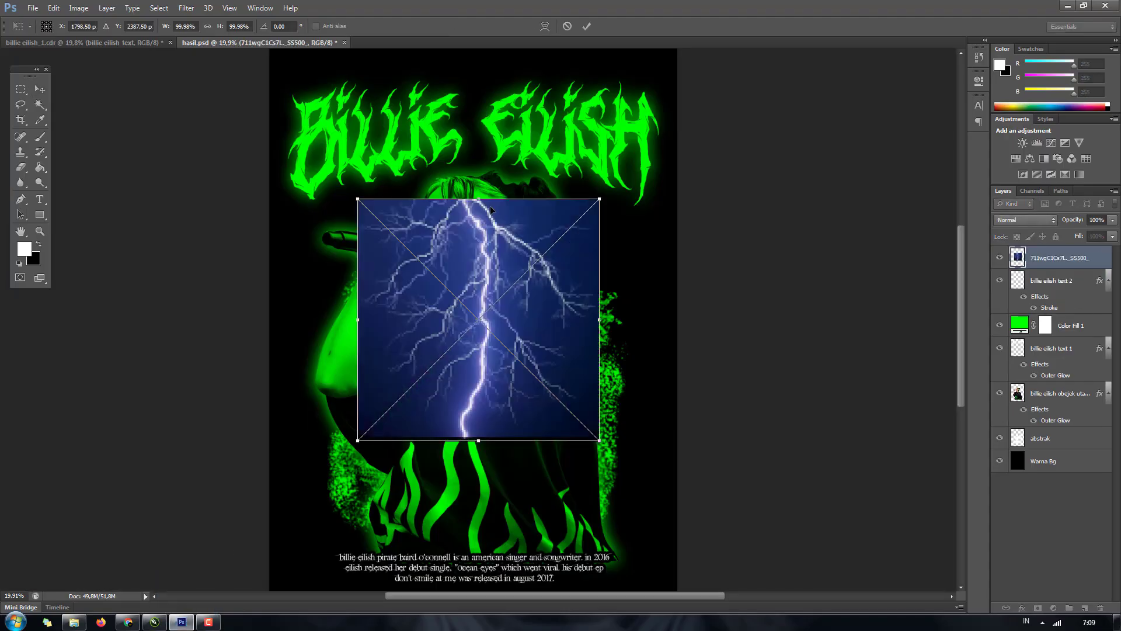
pyautogui.press('Return')
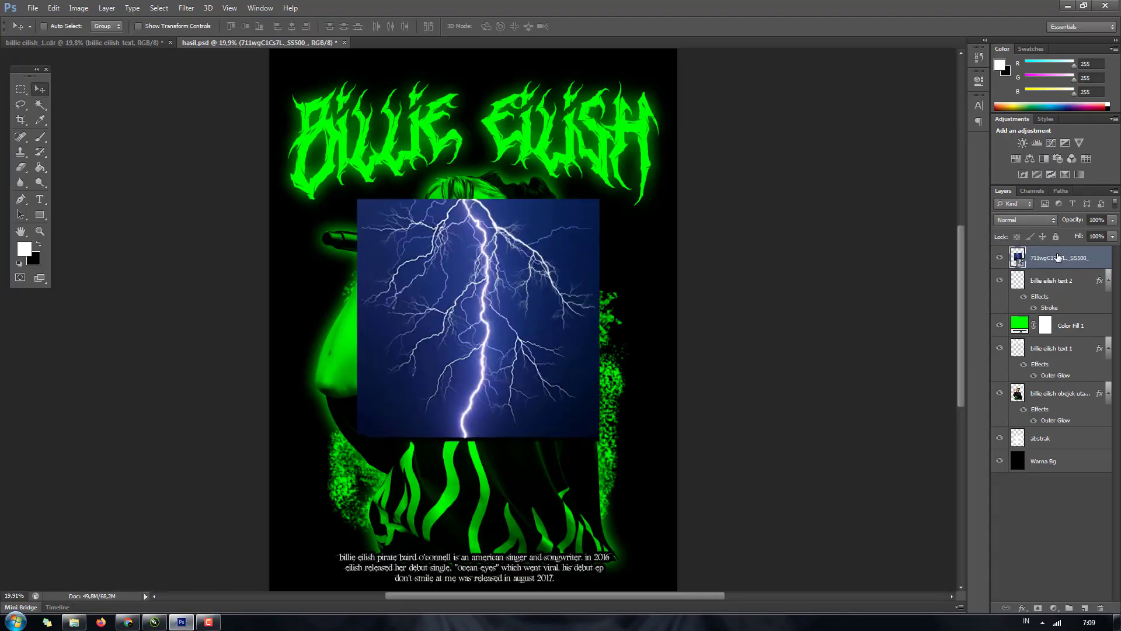
# - Move the lightning image layer directly below the billie eilish obejek utama layer and rename it thunder
pyautogui.moveTo(1059, 258); pyautogui.dragTo(1053, 418)
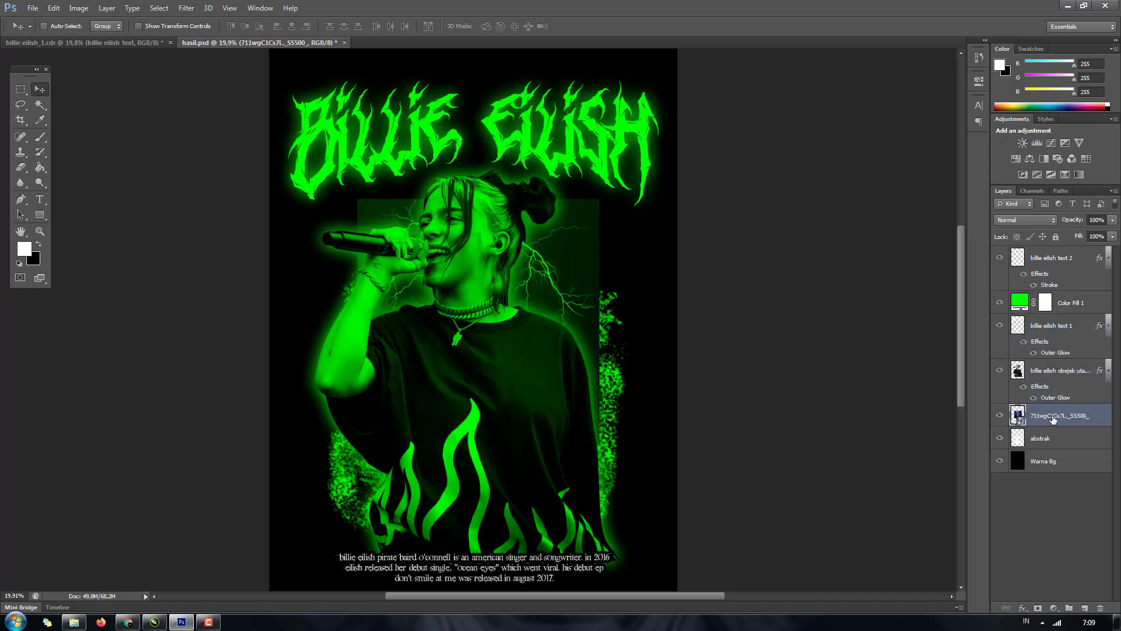
pyautogui.doubleClick(1054, 416)
pyautogui.write('thunder')
pyautogui.press('Return')
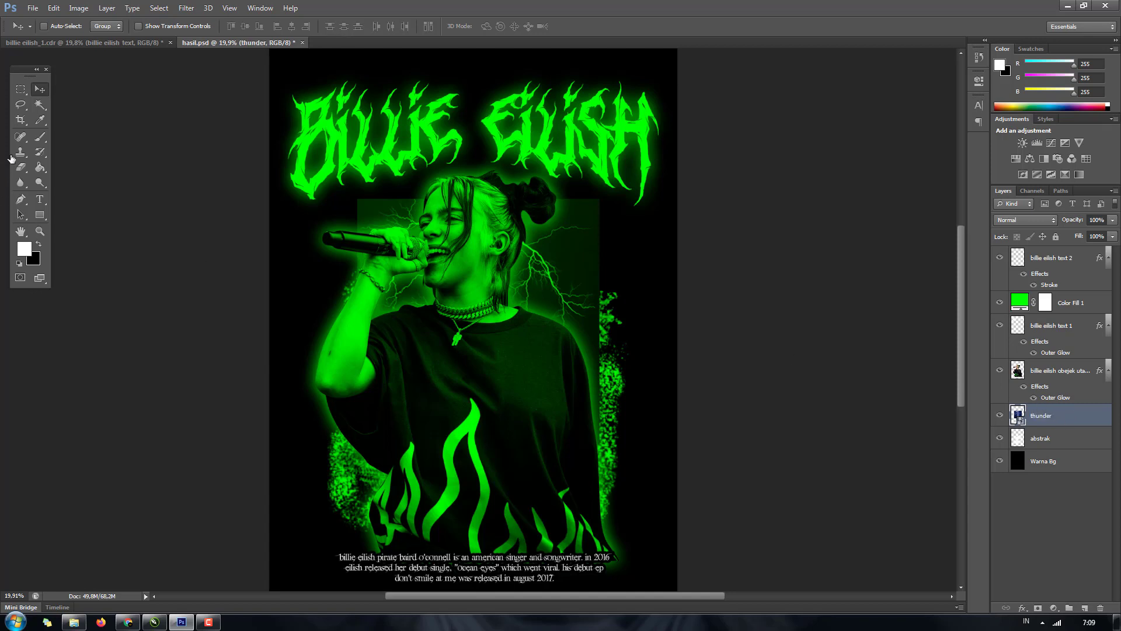
# - Rasterize the thunder smart object through the Eraser tool and activate the Move tool
pyautogui.click(20, 168)
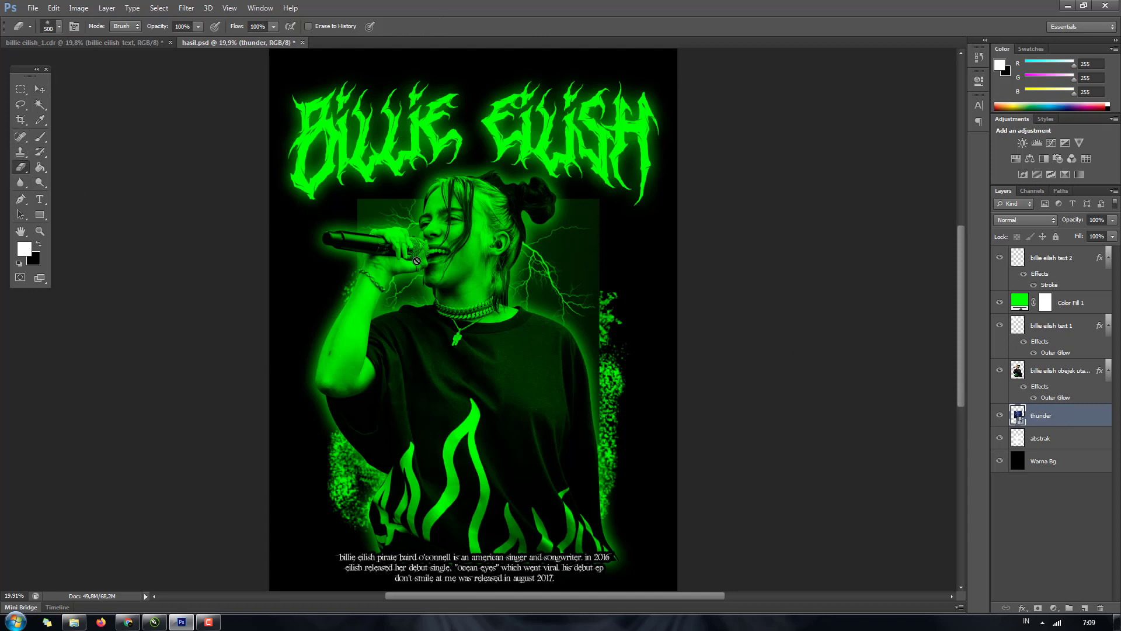
pyautogui.click(416, 261)
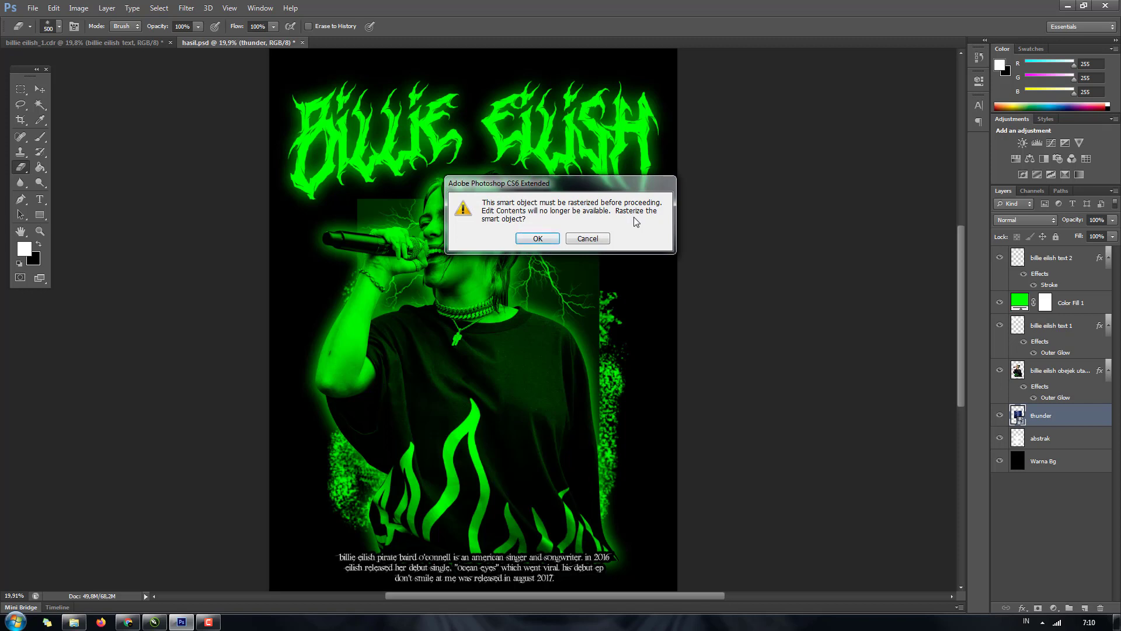
pyautogui.click(531, 244)
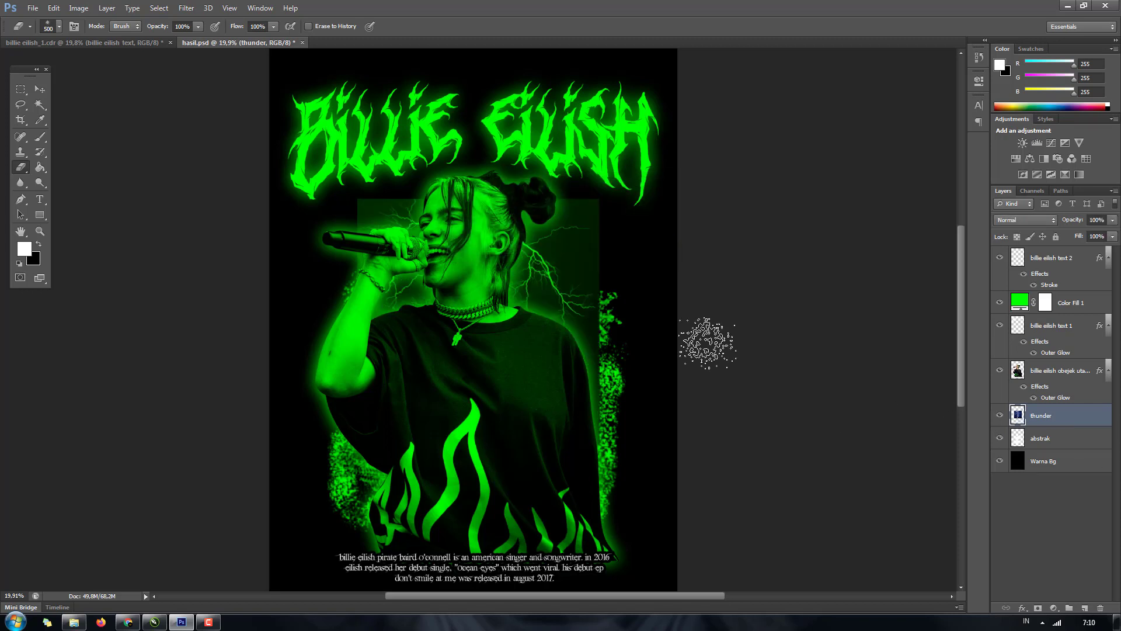
pyautogui.scroll(3, 584, 260)
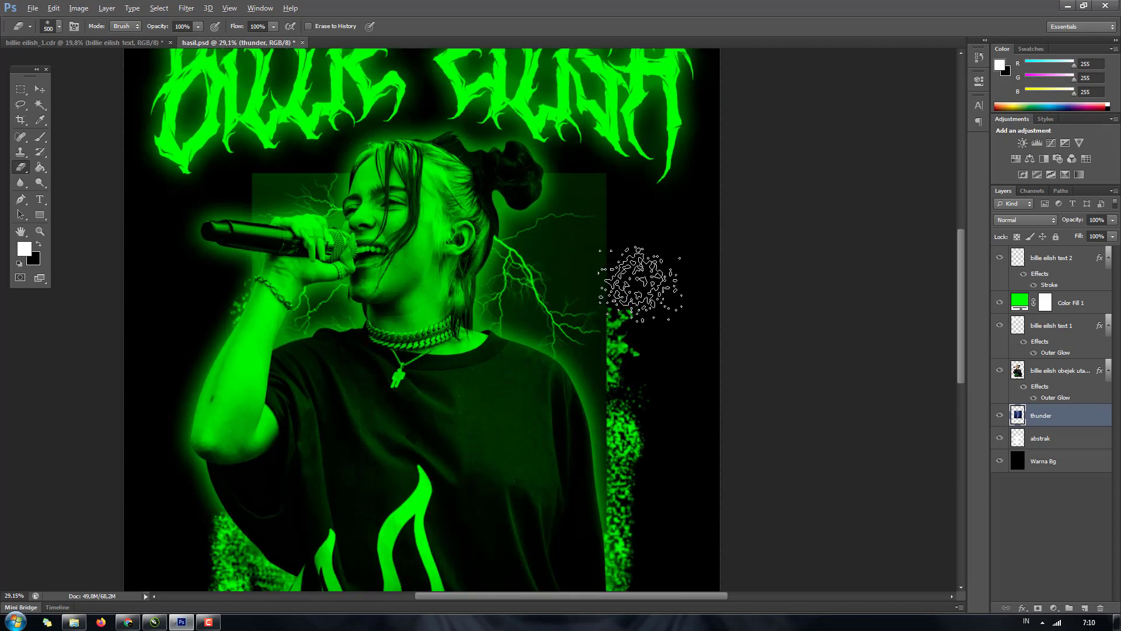
pyautogui.click(39, 89)
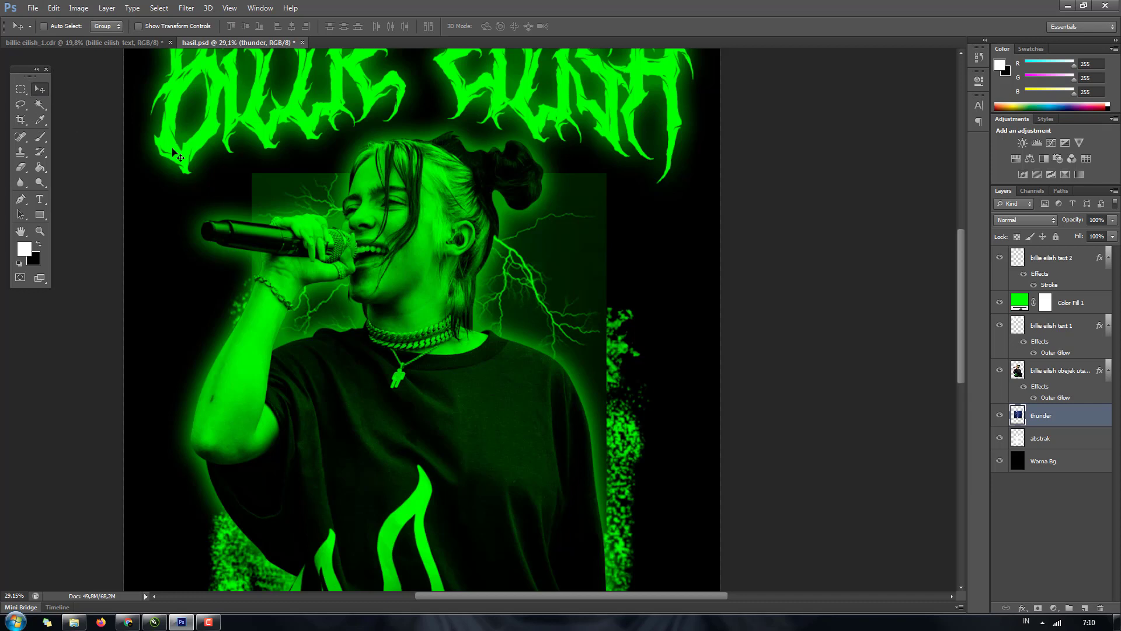
# - Try the Multiply and Screen blend modes on the thunder layer
pyautogui.click(1033, 222)
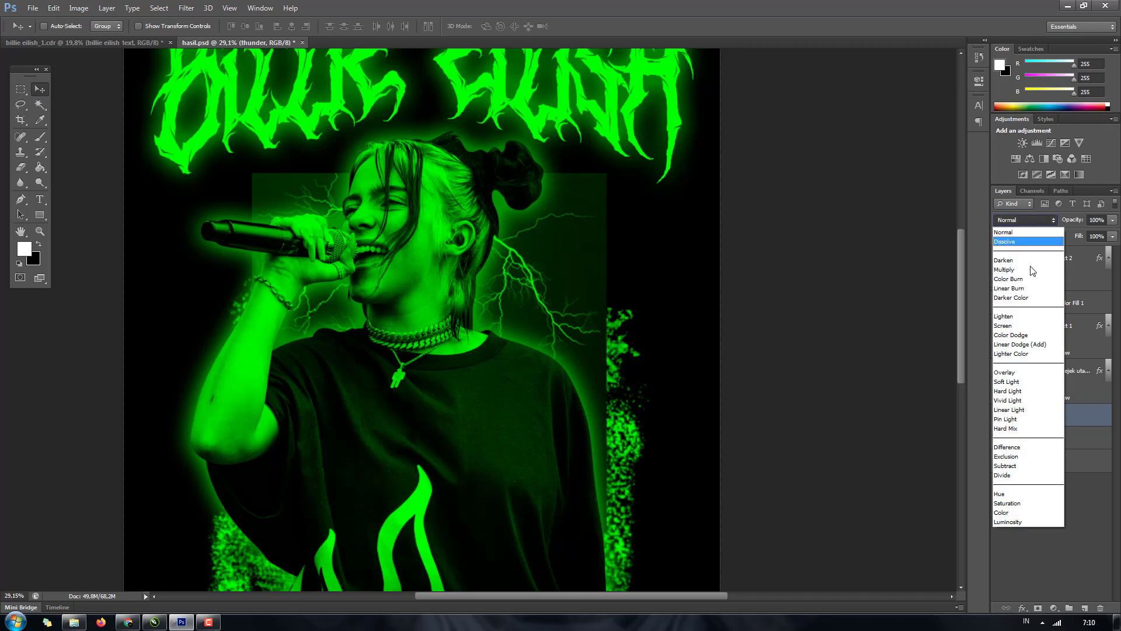
pyautogui.click(1031, 267)
pyautogui.click(1021, 222)
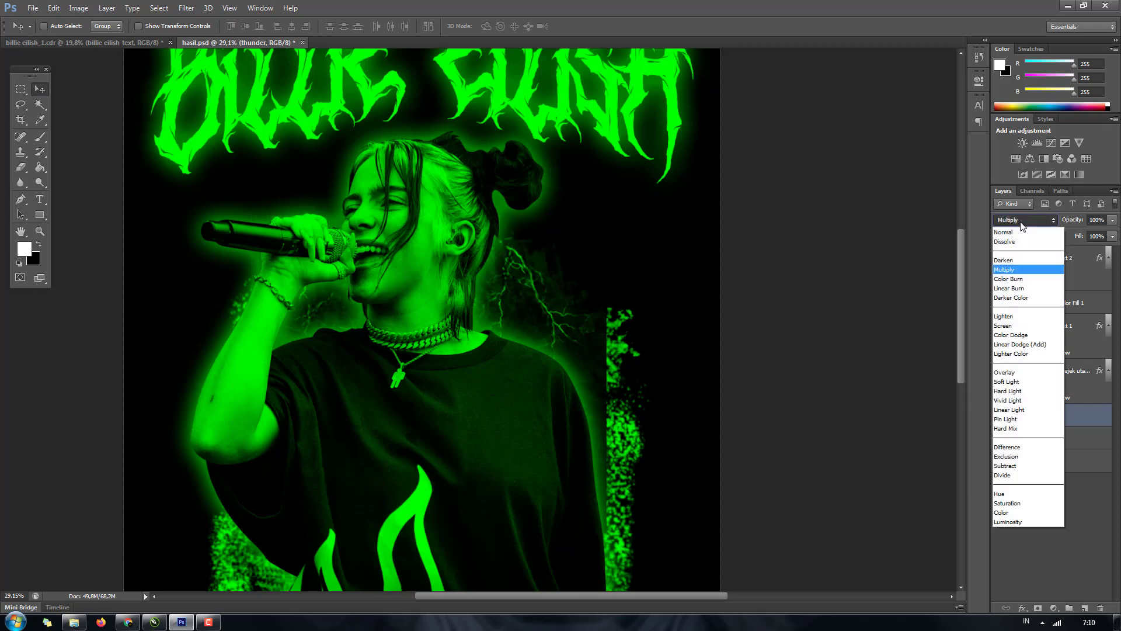
pyautogui.click(1008, 326)
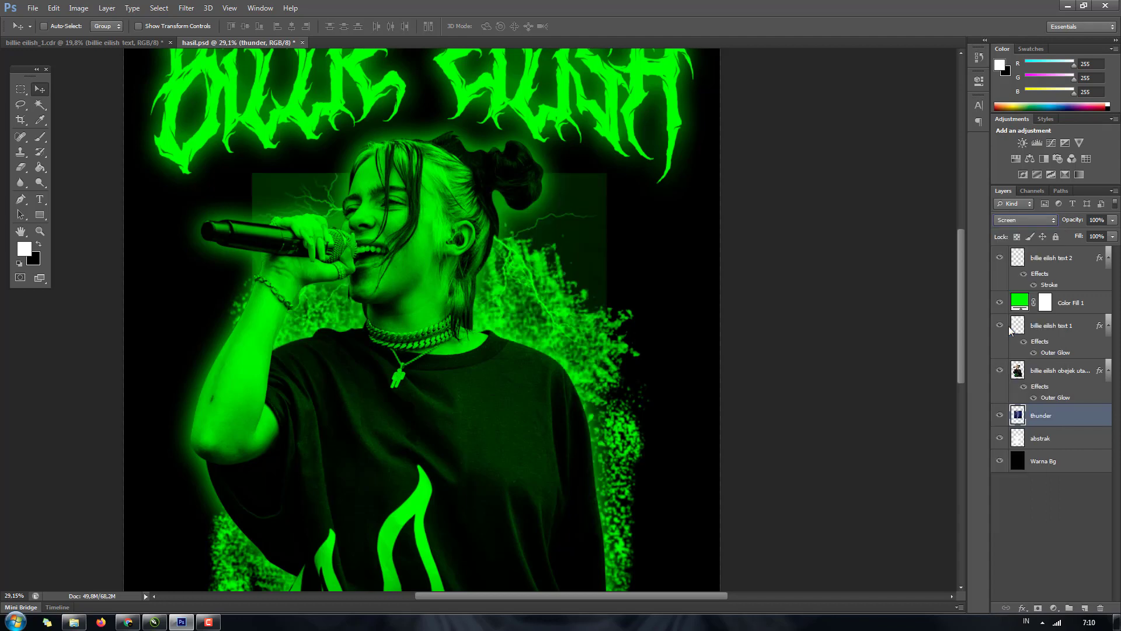
# - Check the blend modes and stacking of the thunder 1 and thunder 2 layers in the reference poster
pyautogui.click(70, 42)
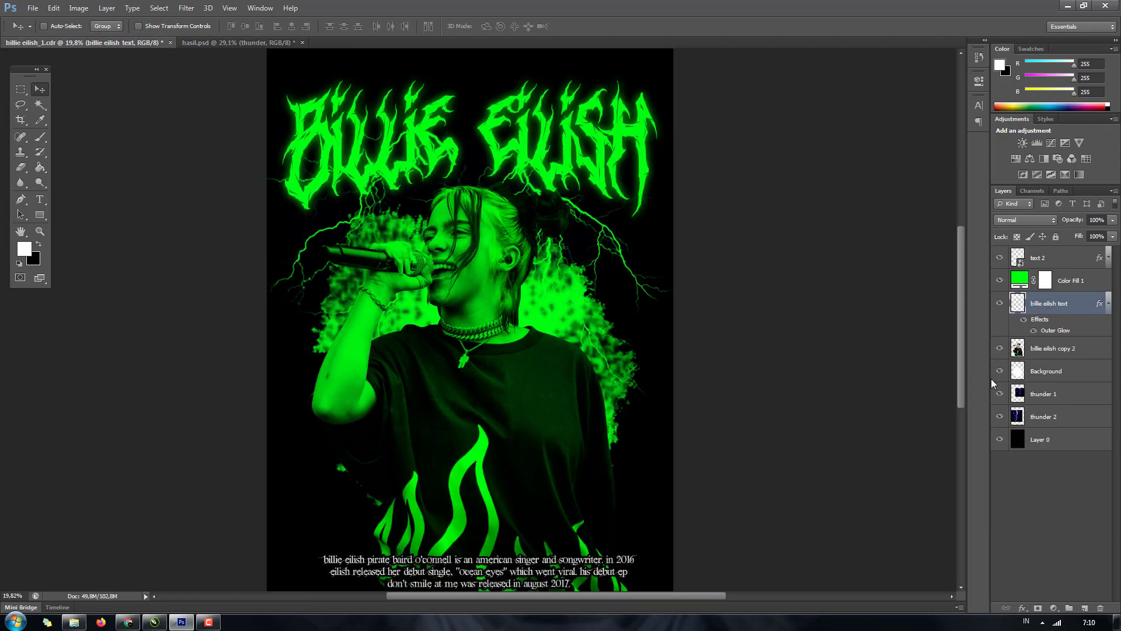
pyautogui.click(1049, 391)
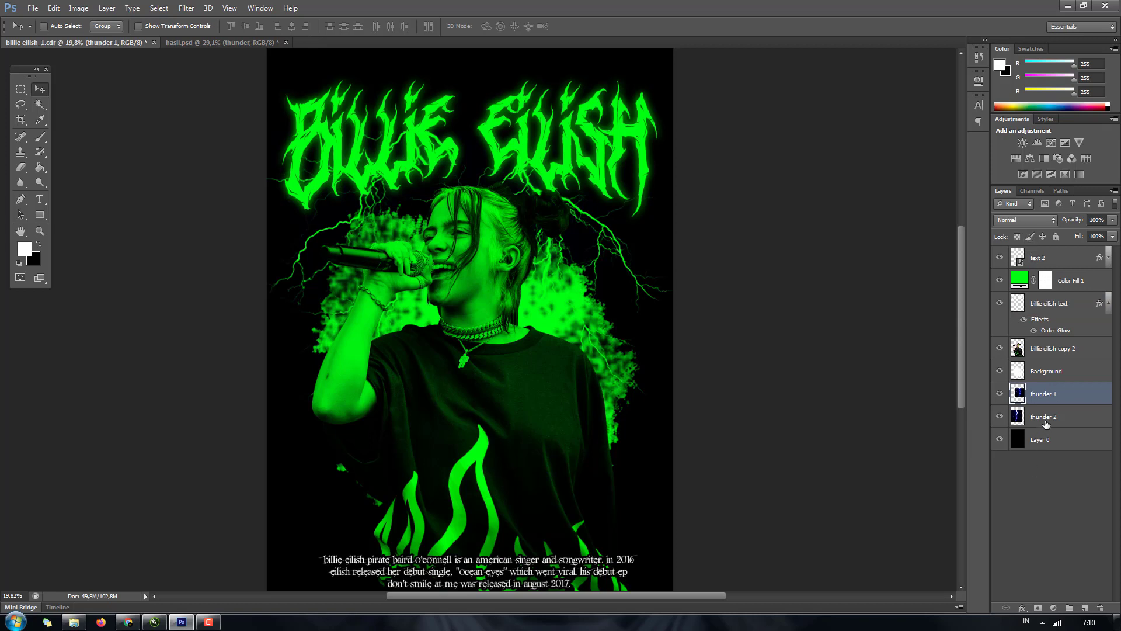
pyautogui.click(1046, 421)
pyautogui.click(1047, 398)
pyautogui.click(1068, 417)
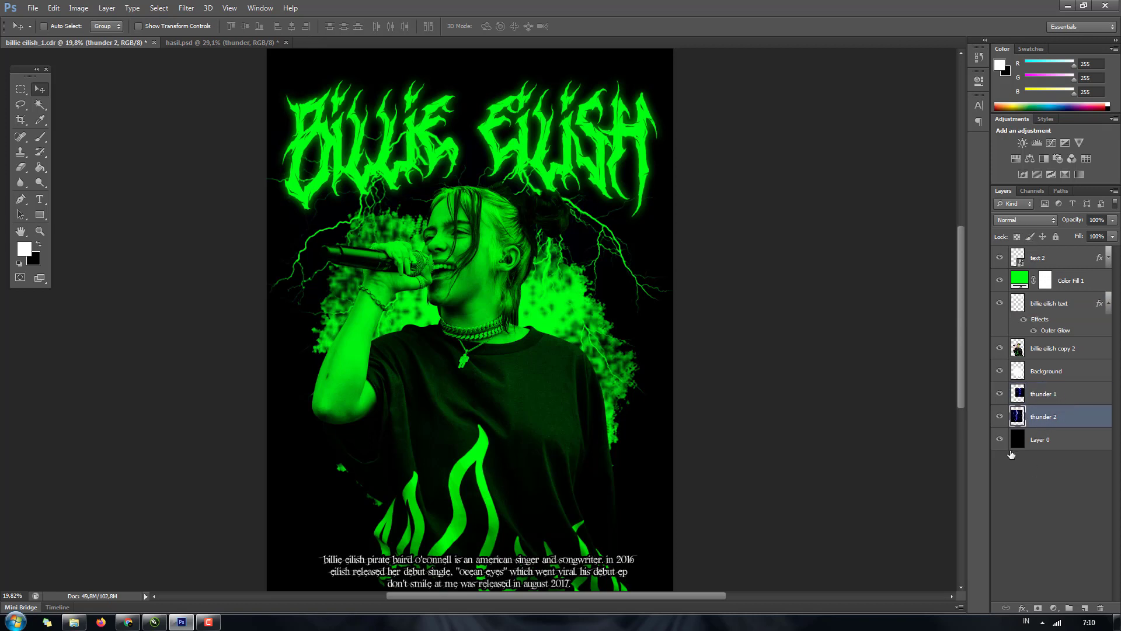
pyautogui.click(180, 43)
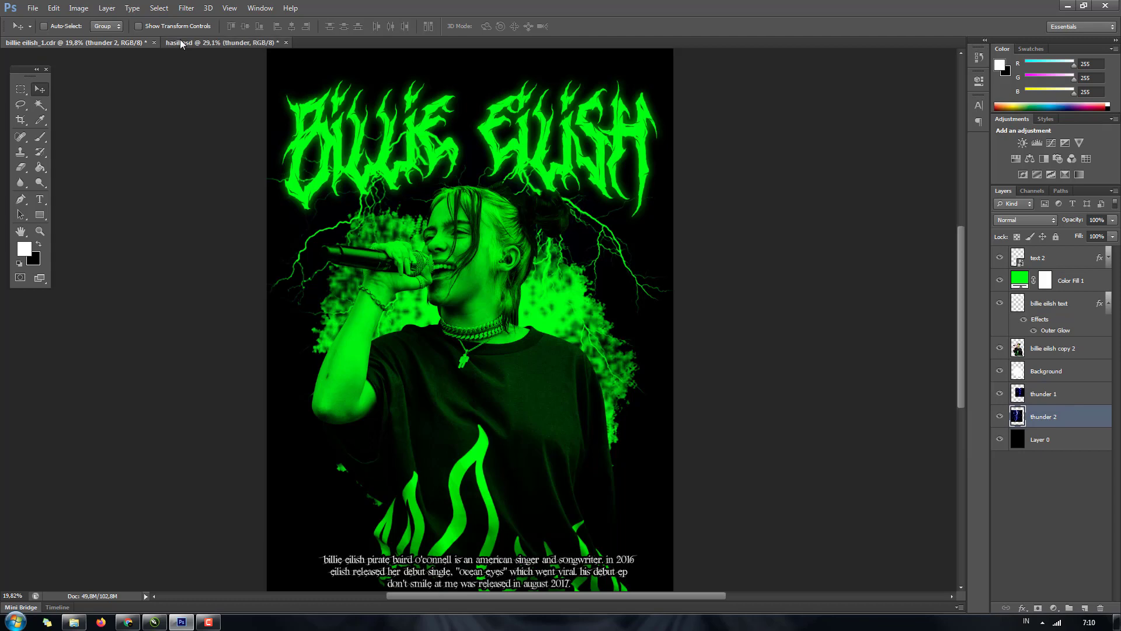
# - Set the thunder layer's blend mode to Normal and move the lightning up and right behind the singer's head
pyautogui.scroll(1, 543, 227)
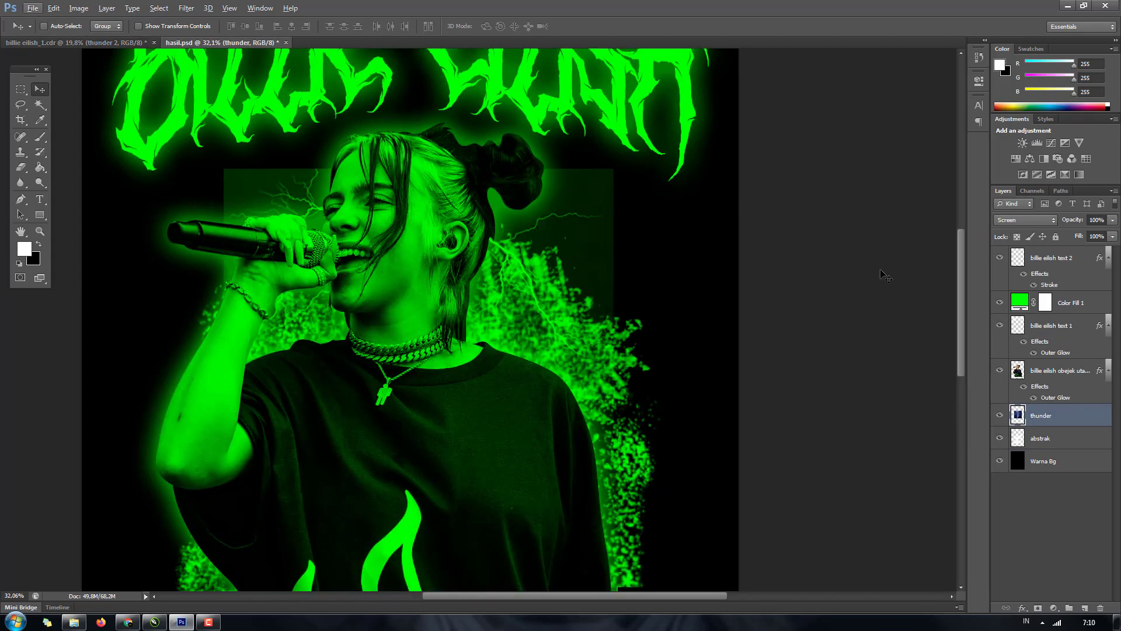
pyautogui.click(1046, 218)
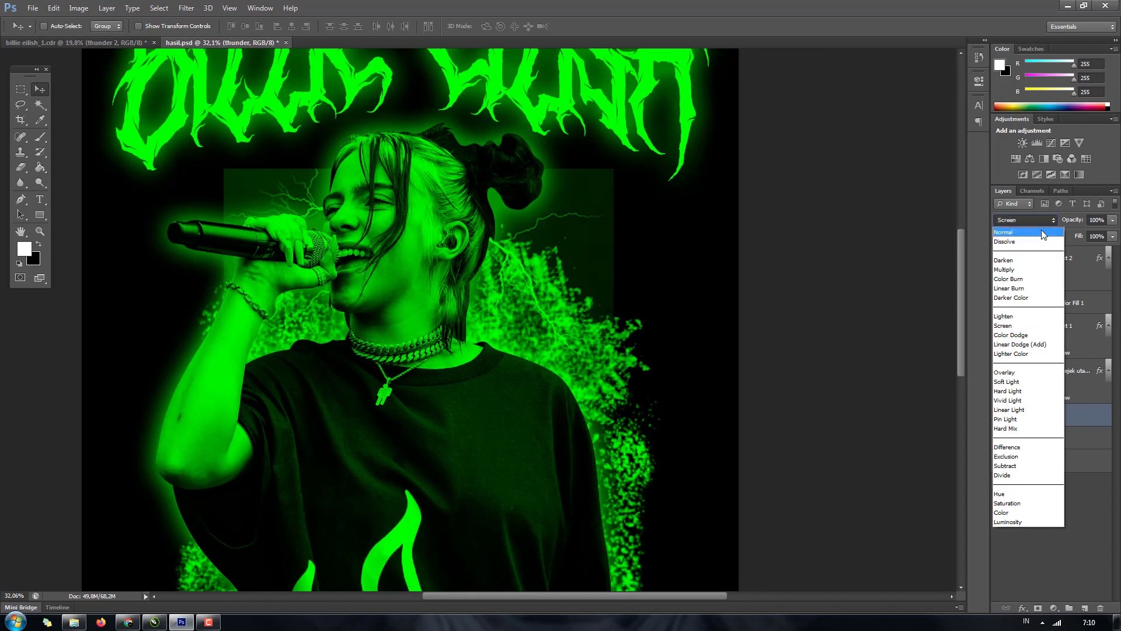
pyautogui.click(1042, 229)
pyautogui.moveTo(585, 299); pyautogui.dragTo(673, 224)
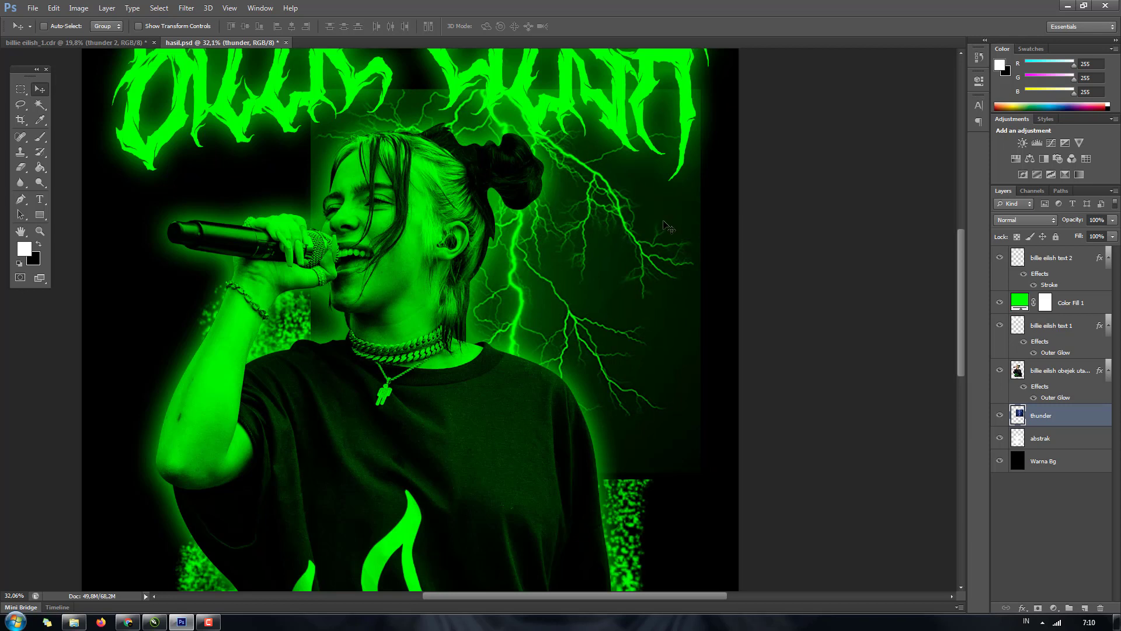
# - Adjust the thunder layer with Levels, setting the input values to 89, 0.78 and 196
pyautogui.hotkey('ctrl', 'l')
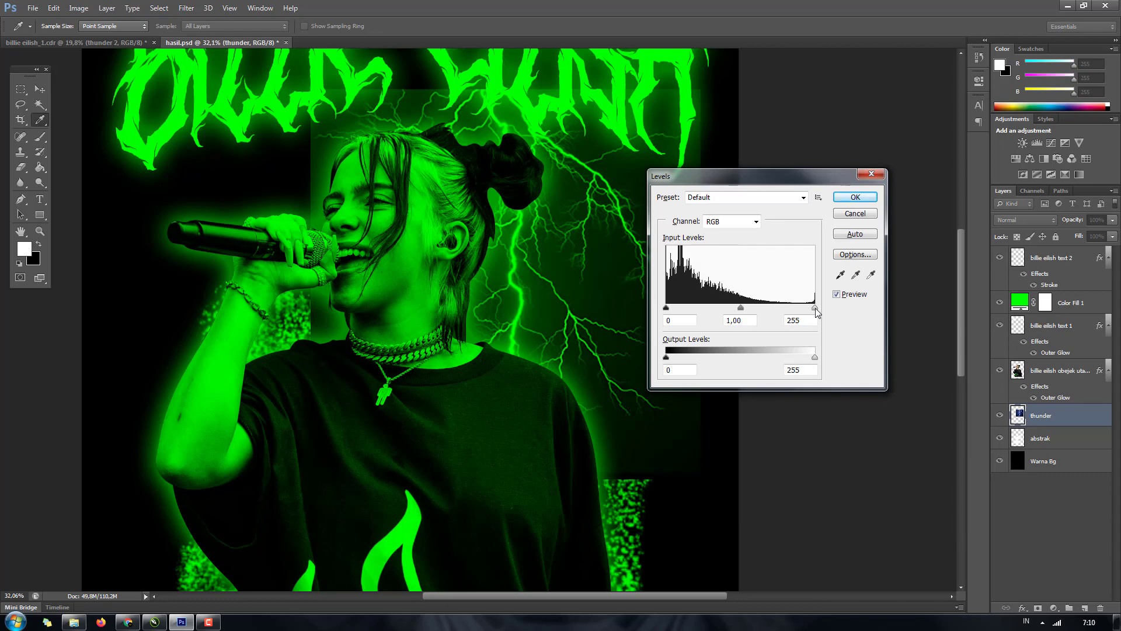
pyautogui.moveTo(815, 307); pyautogui.dragTo(742, 307)
pyautogui.moveTo(666, 307); pyautogui.dragTo(753, 313)
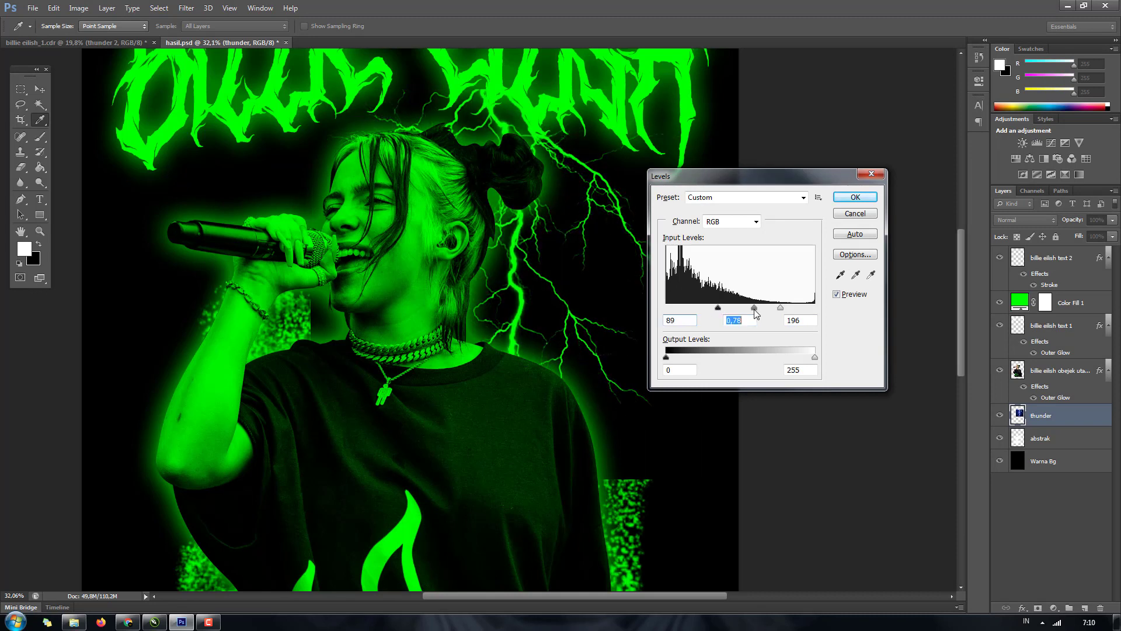
pyautogui.click(850, 201)
# - Move the lightning further right and slightly down, behind the singer's hair bun and shoulder
pyautogui.scroll(-1, 552, 259)
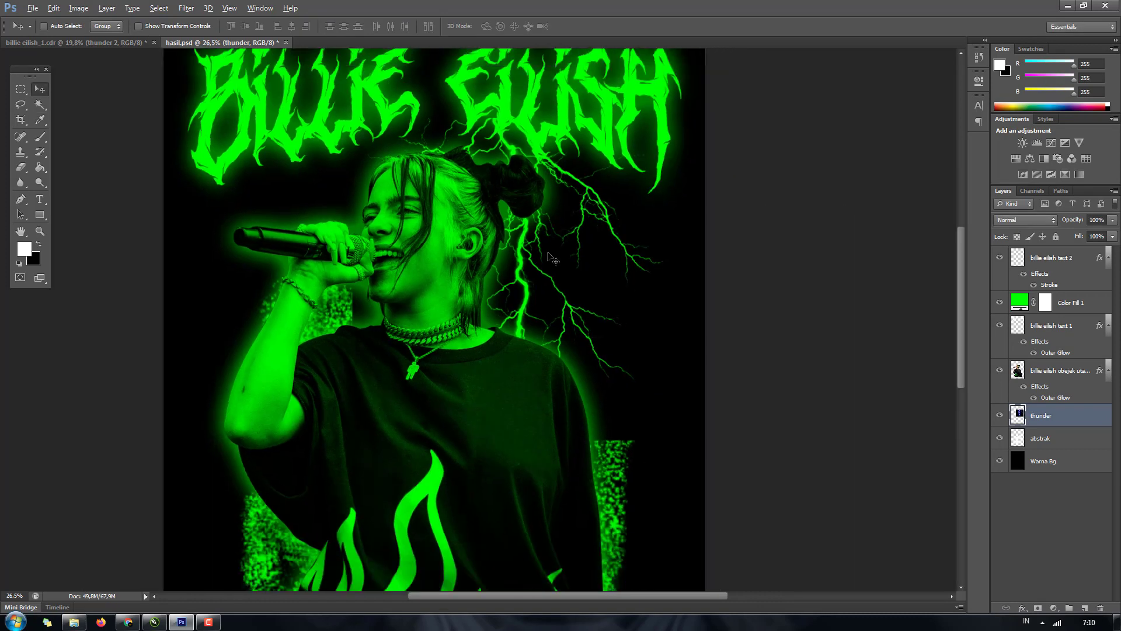
pyautogui.scroll(-1, 552, 259)
pyautogui.moveTo(565, 246); pyautogui.dragTo(603, 266)
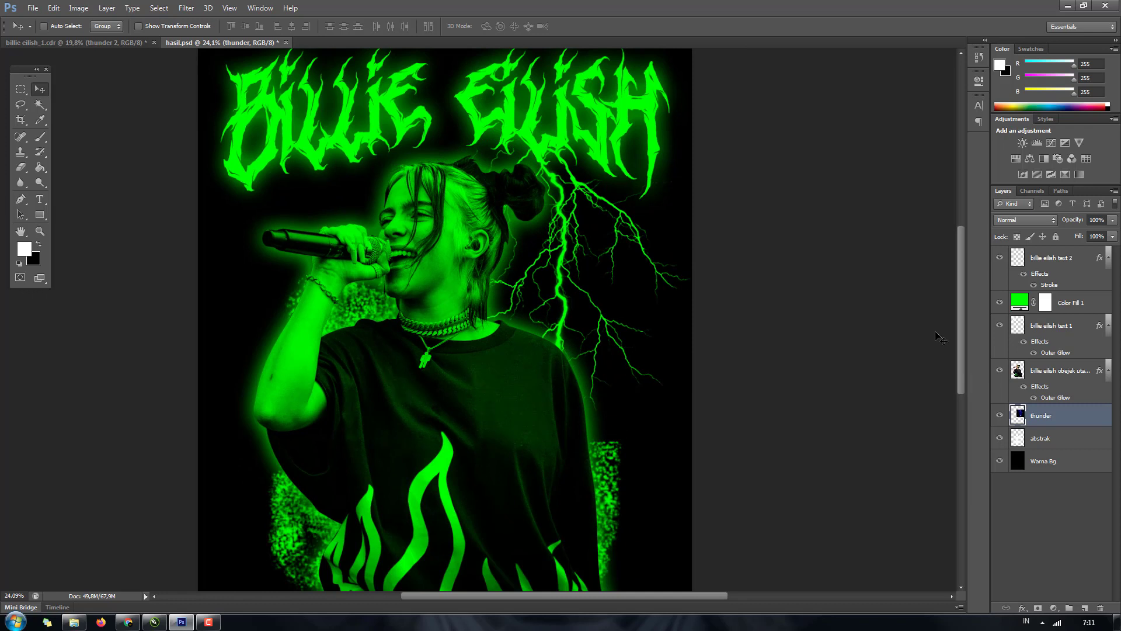
# - Duplicate the thunder layer and mirror the copy horizontally at 63.56% width, placing it slightly higher behind the microphone
pyautogui.hotkey('ctrl', 'j')
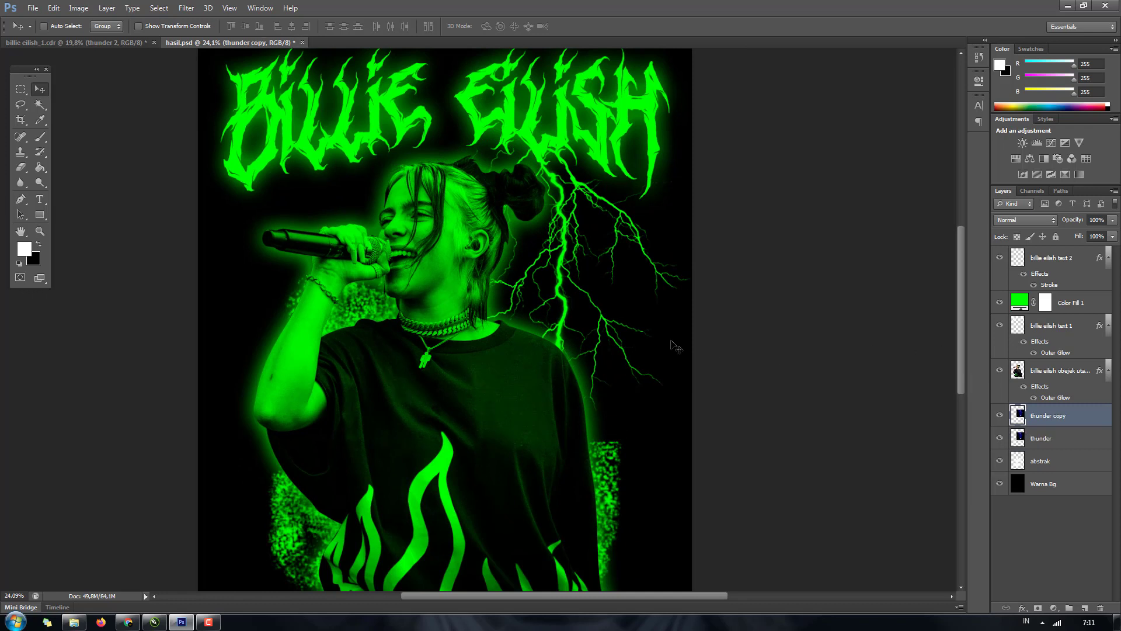
pyautogui.hotkey('ctrl', 't')
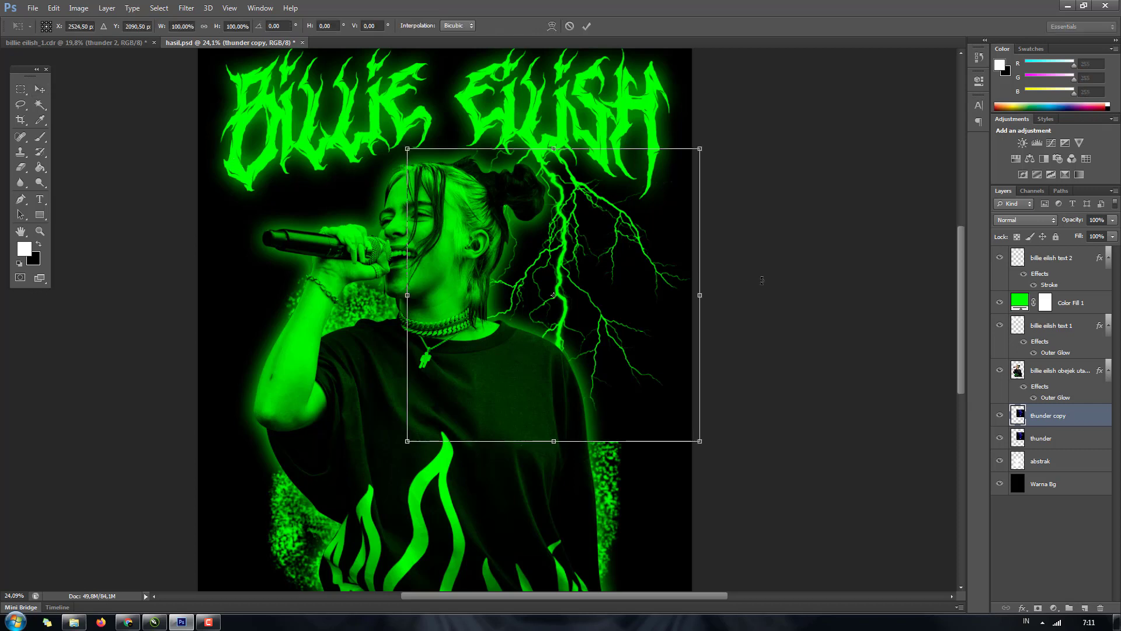
pyautogui.moveTo(700, 296); pyautogui.dragTo(220, 295)
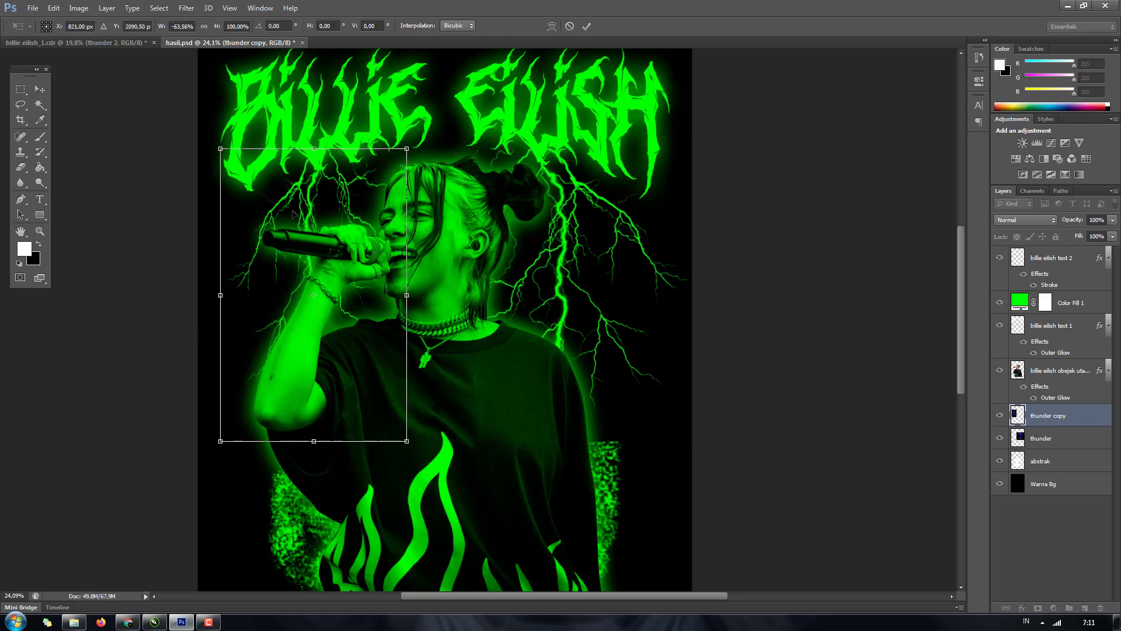
pyautogui.moveTo(295, 213); pyautogui.dragTo(294, 207)
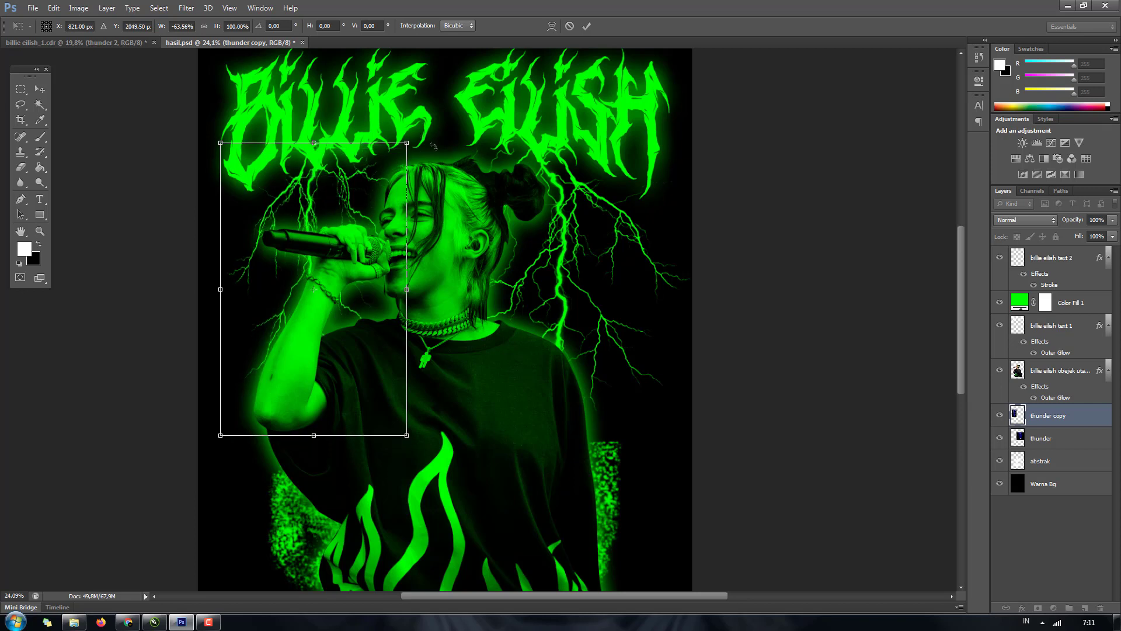
# - Rotate the mirrored lightning about 8.5° clockwise, reduce its height to 92.99%, and apply the transformation
pyautogui.moveTo(432, 146); pyautogui.dragTo(445, 149)
pyautogui.moveTo(295, 423); pyautogui.dragTo(301, 377)
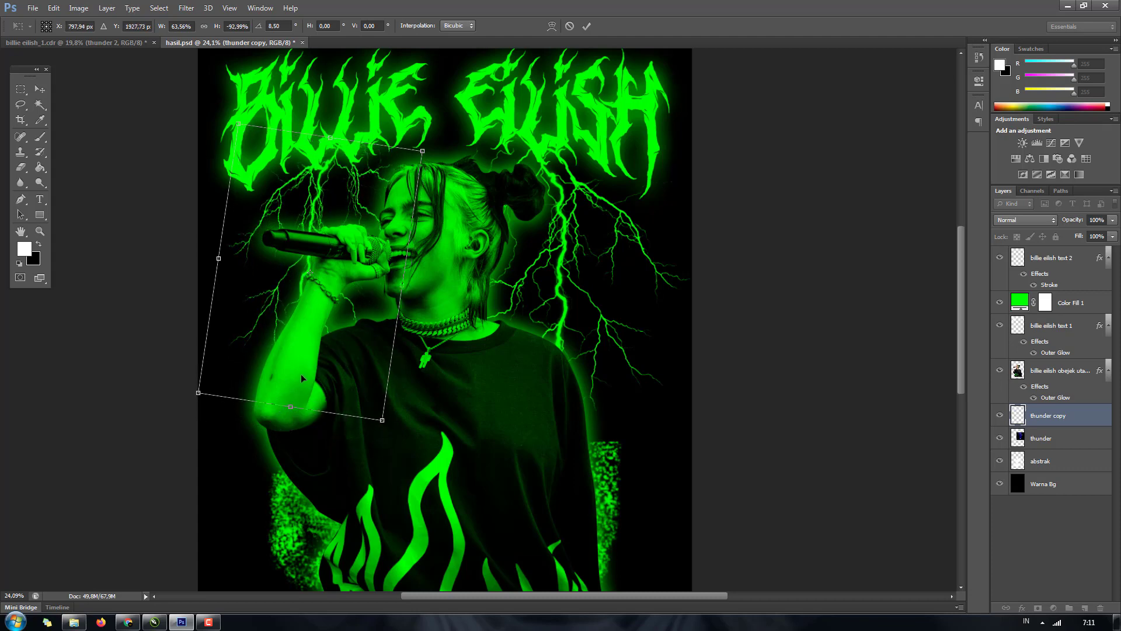
pyautogui.press('Return')
pyautogui.hotkey('ctrl', '-')
pyautogui.hotkey('ctrl', '-')
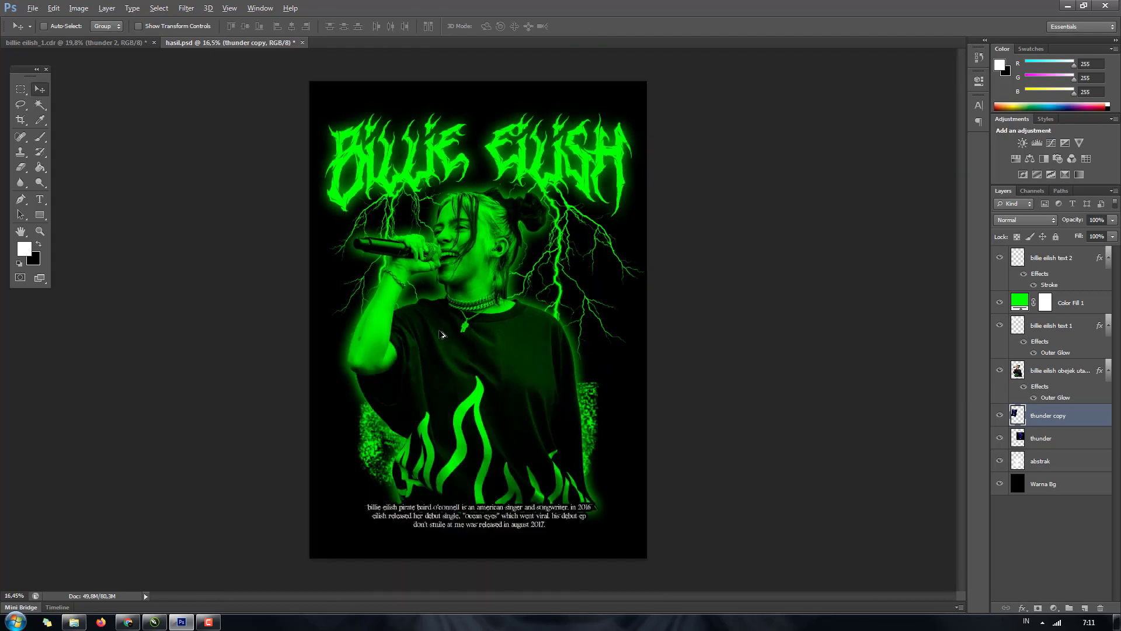
# - Set up the Eraser tool with a soft round 500 px brush at 0% hardness
pyautogui.scroll(5, 587, 298)
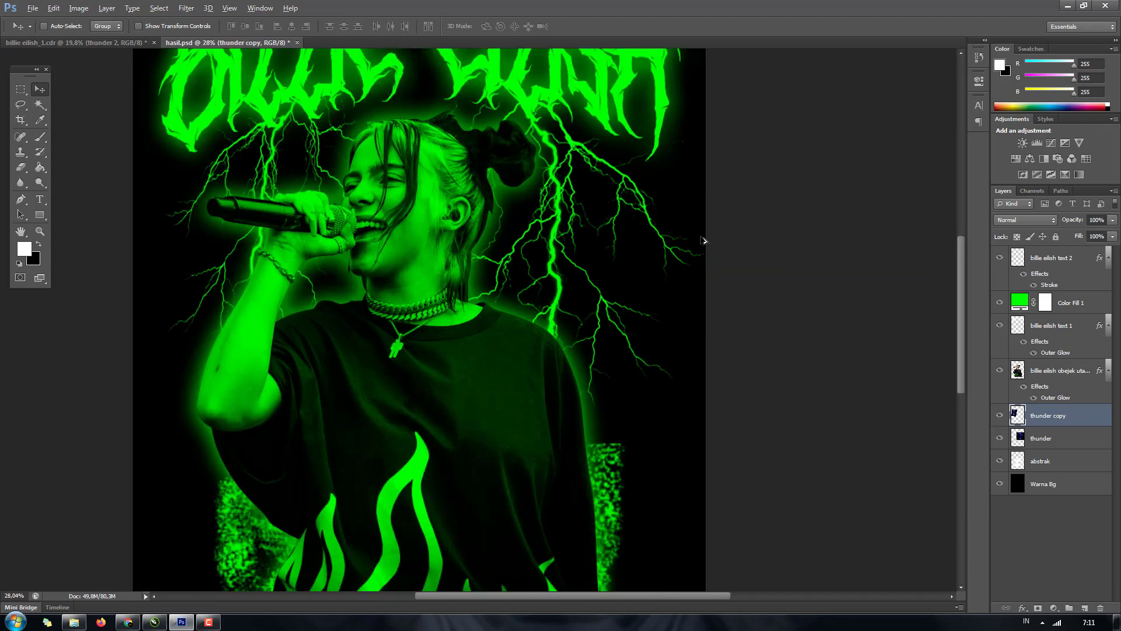
pyautogui.scroll(-2, 695, 252)
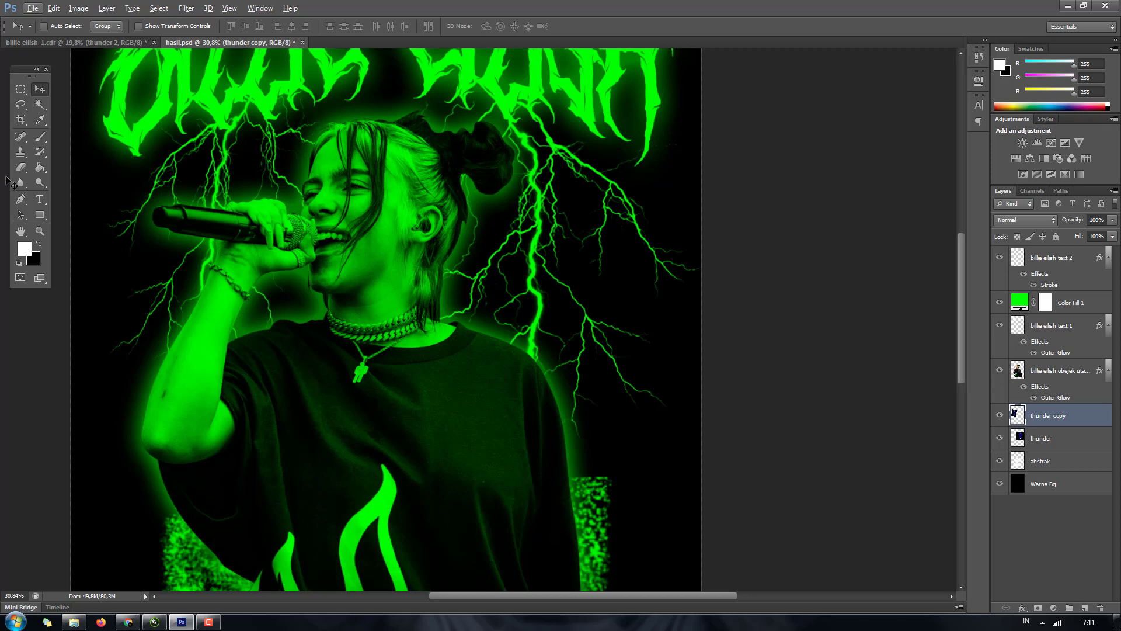
pyautogui.click(1046, 437)
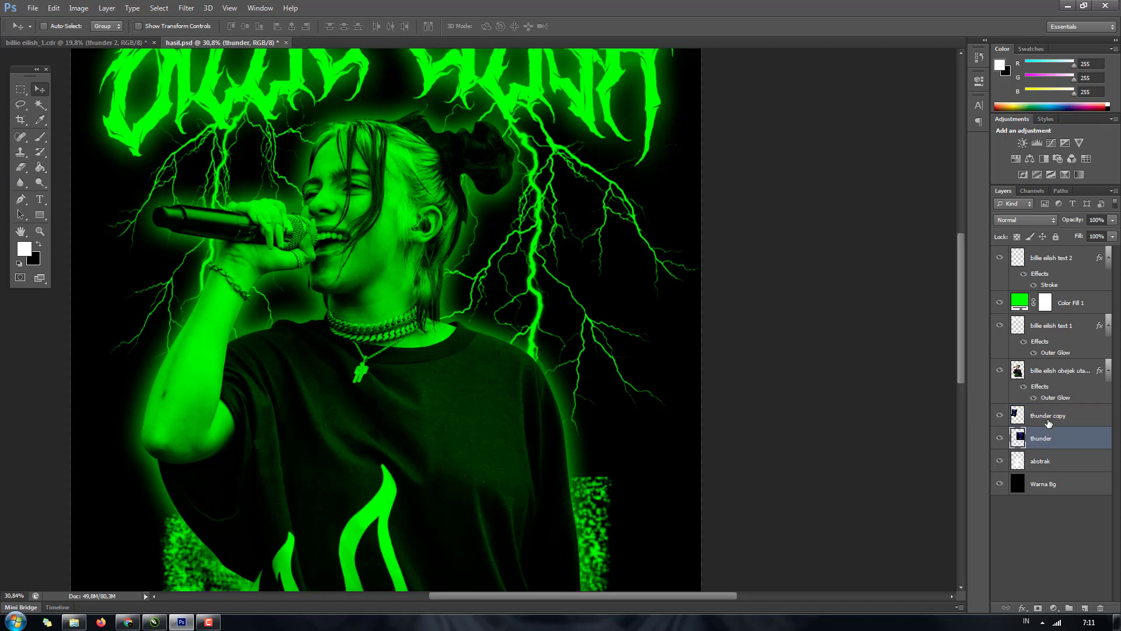
pyautogui.click(1047, 421)
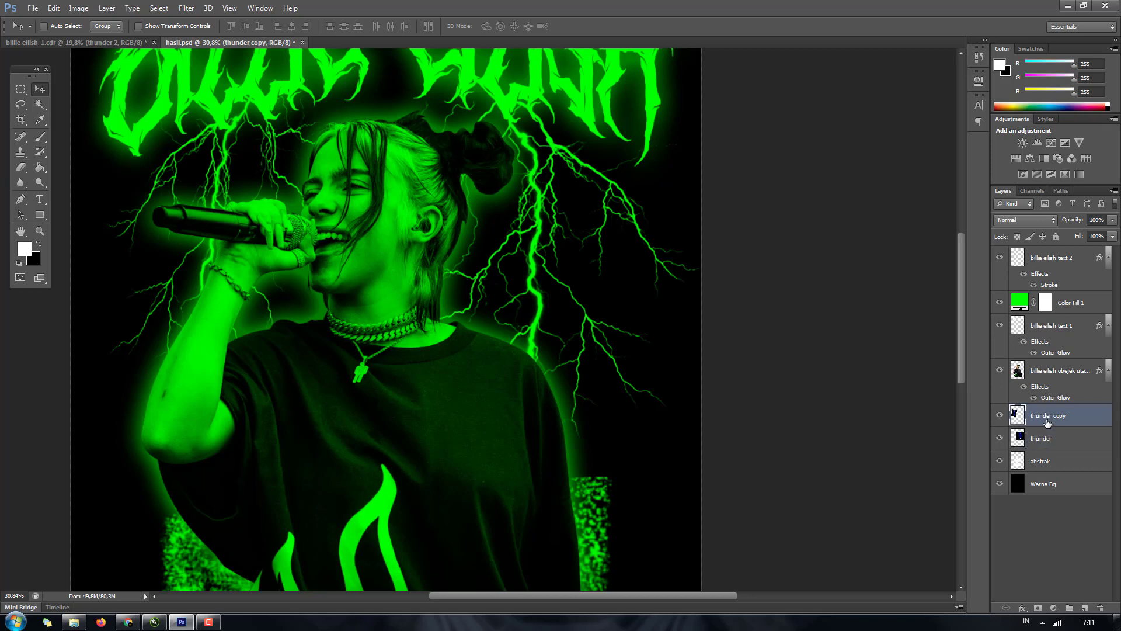
pyautogui.click(21, 167)
pyautogui.click(55, 27)
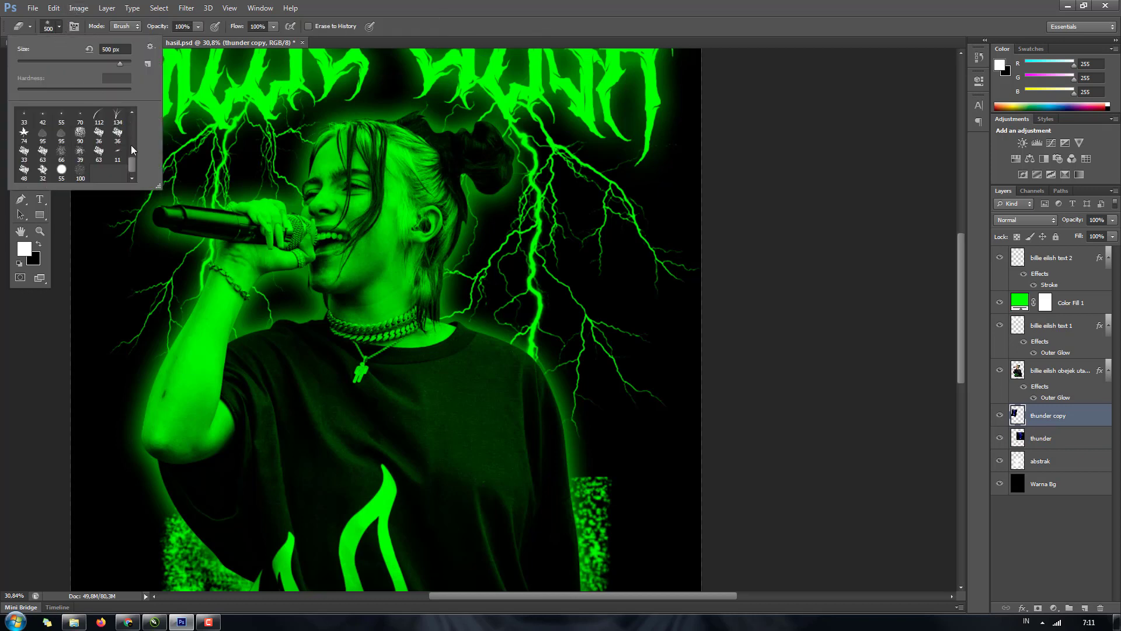
pyautogui.moveTo(131, 159); pyautogui.dragTo(0, 120)
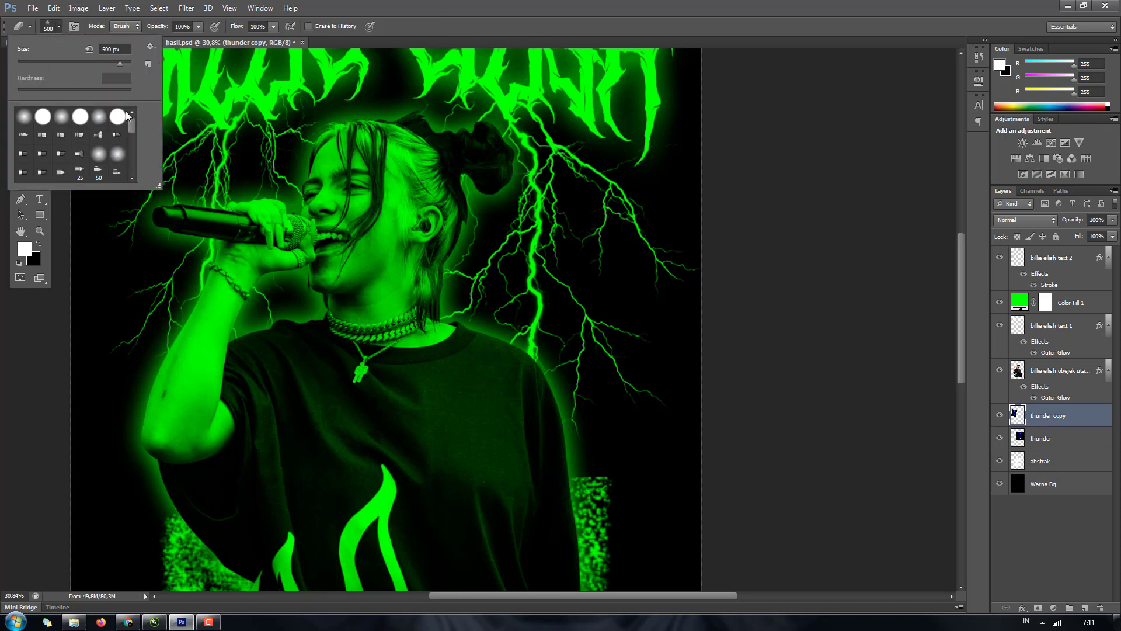
pyautogui.click(24, 120)
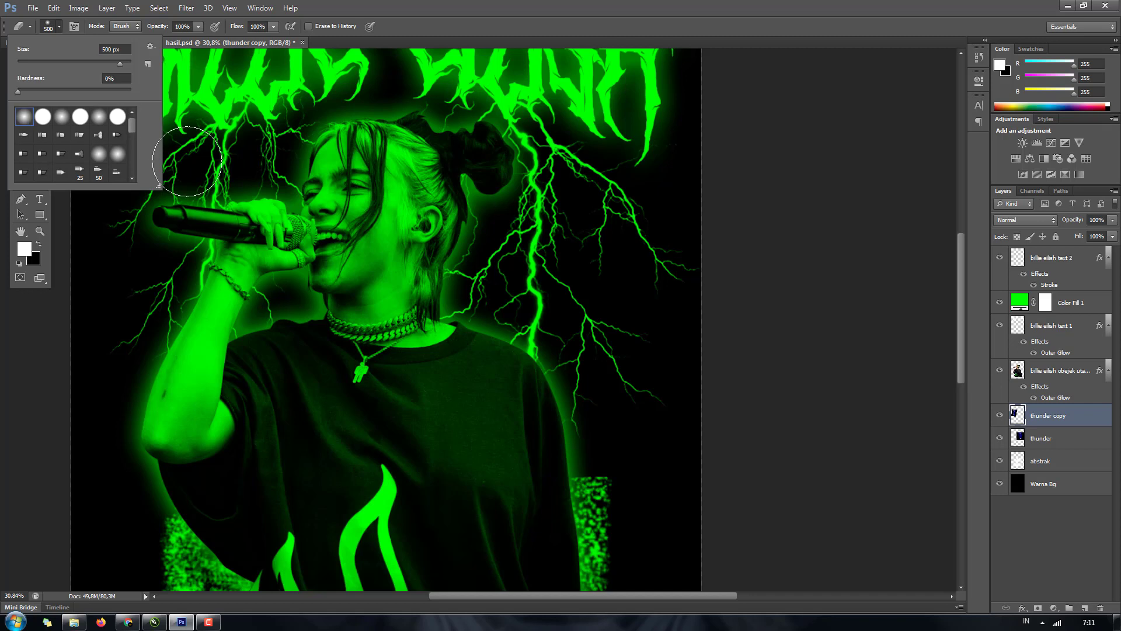
pyautogui.click(194, 25)
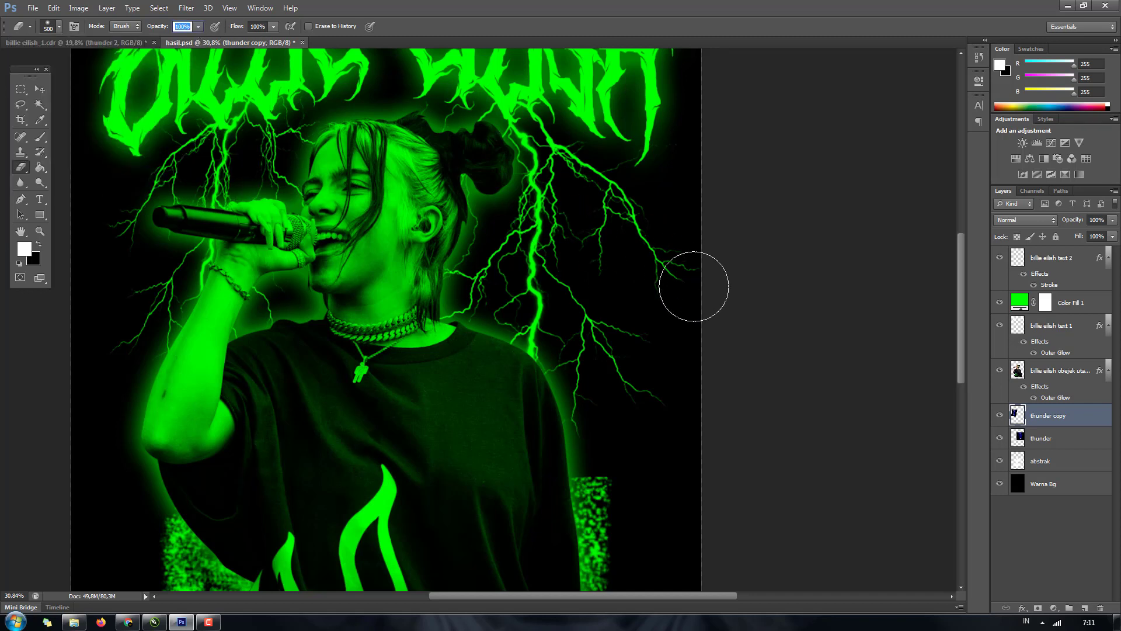
# - Identify which lightning is on the thunder copy layer, and erase along the outer right edge of the thunder layer
pyautogui.click(1001, 416)
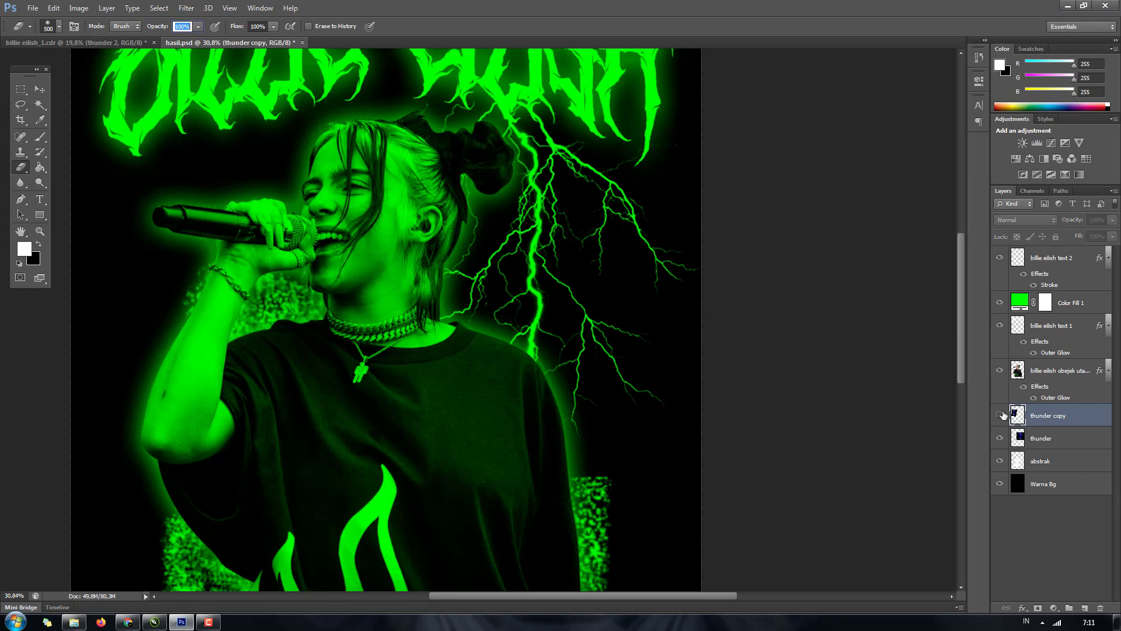
pyautogui.click(1000, 415)
pyautogui.click(1028, 437)
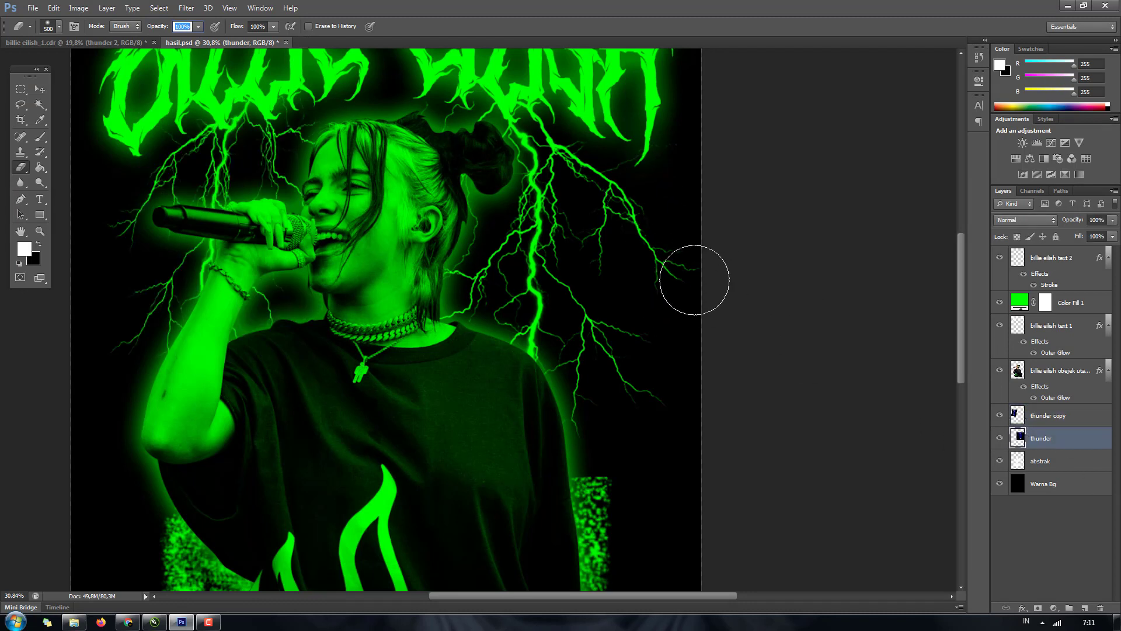
pyautogui.click(705, 274)
pyautogui.moveTo(681, 316)
pyautogui.mouseDown()
pyautogui.moveTo(676, 396)
pyautogui.moveTo(656, 430)
pyautogui.moveTo(653, 411)
pyautogui.mouseUp()
pyautogui.scroll(1, 653, 412)
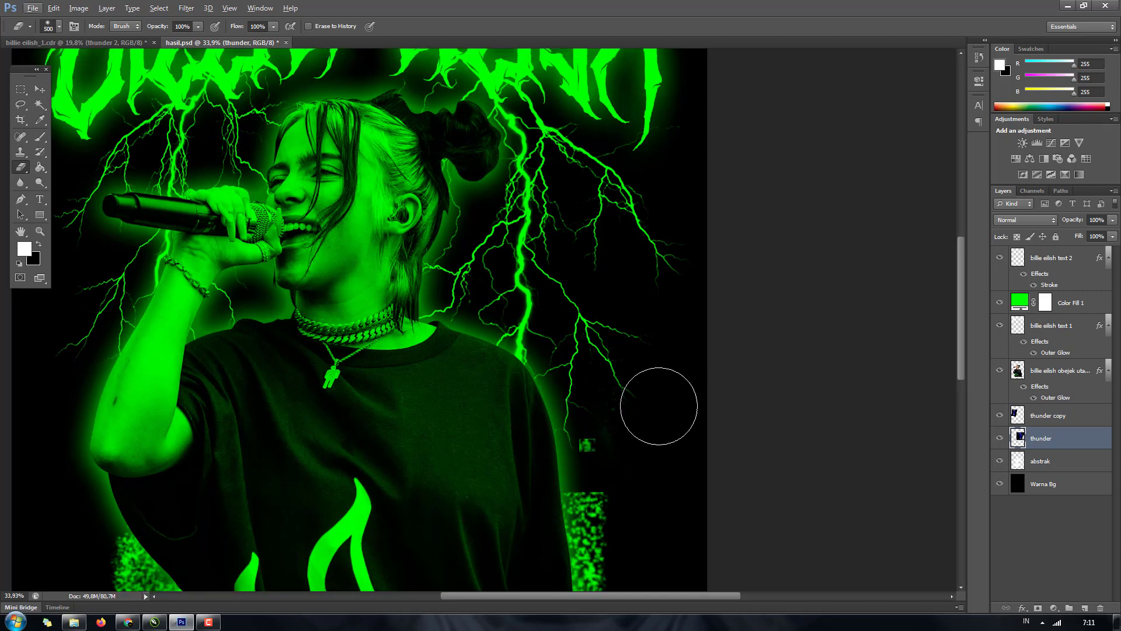
pyautogui.scroll(2, 639, 358)
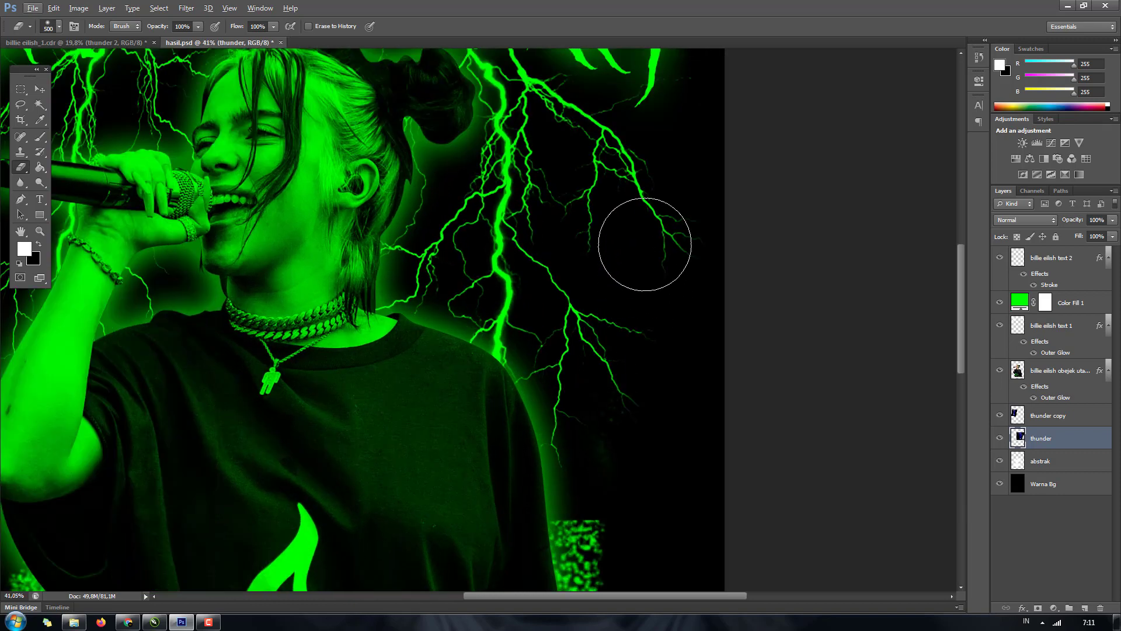
# - Lower the eraser opacity to 40% and soften the thunder layer around the lower right branches, undoing the last excessive stroke
pyautogui.click(198, 27)
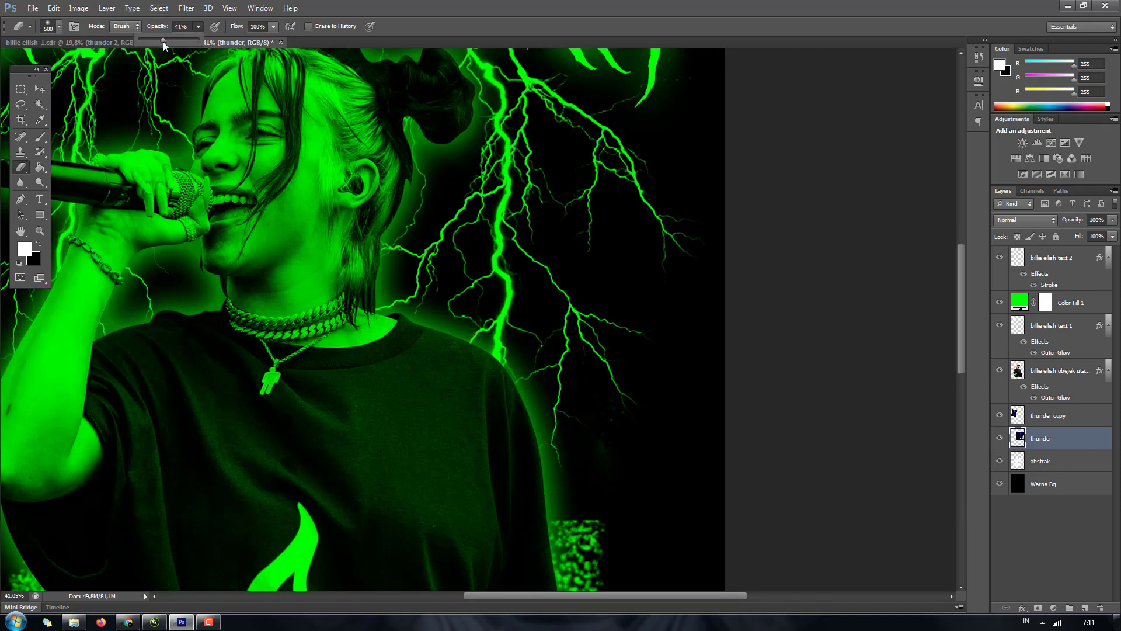
pyautogui.click(591, 458)
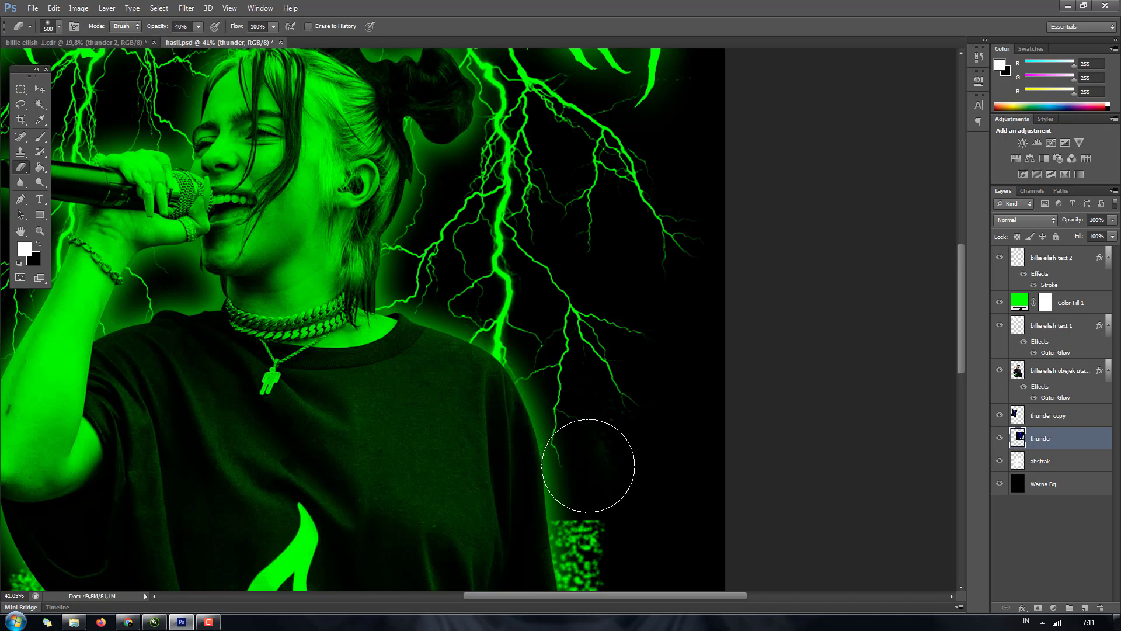
pyautogui.click(587, 457)
pyautogui.moveTo(640, 462); pyautogui.dragTo(595, 457)
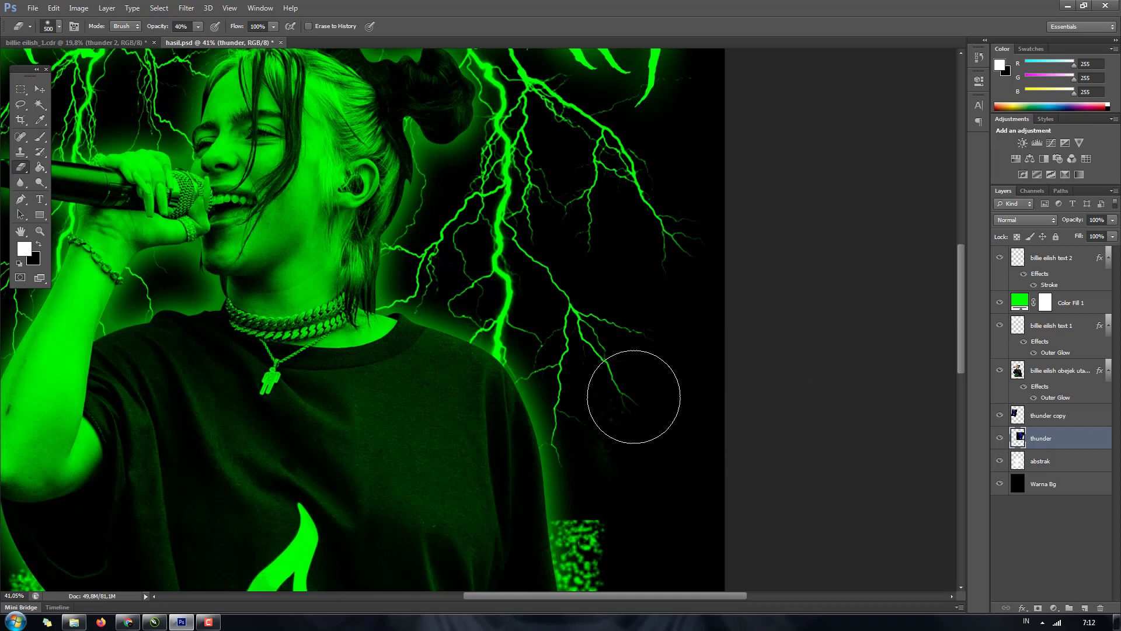
pyautogui.hotkey('ctrl', 'z')
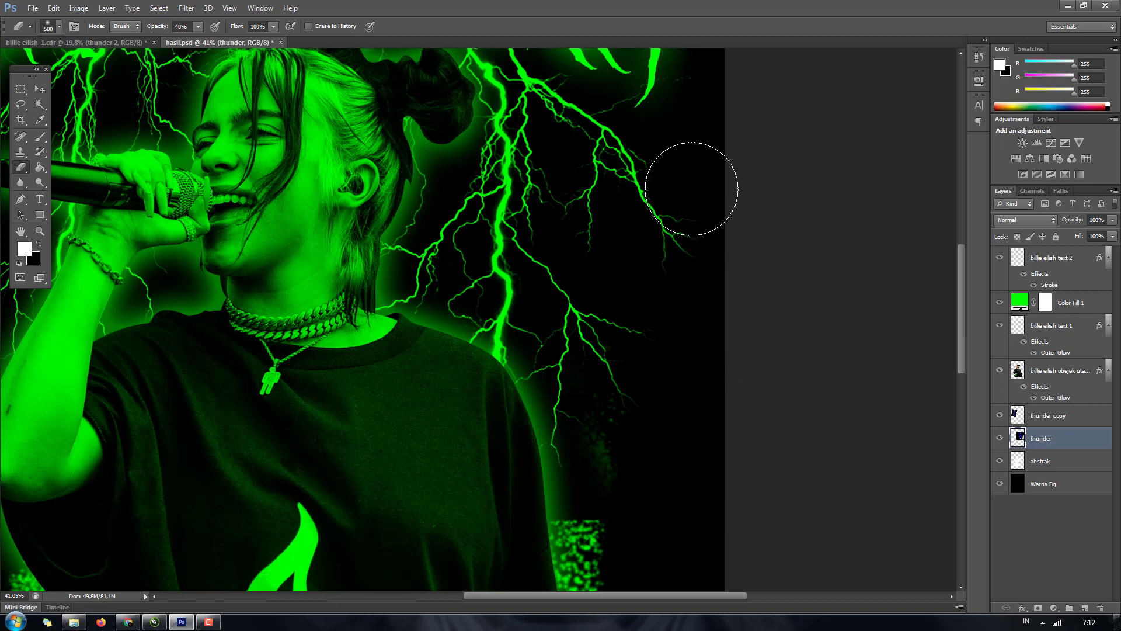
pyautogui.click(617, 296)
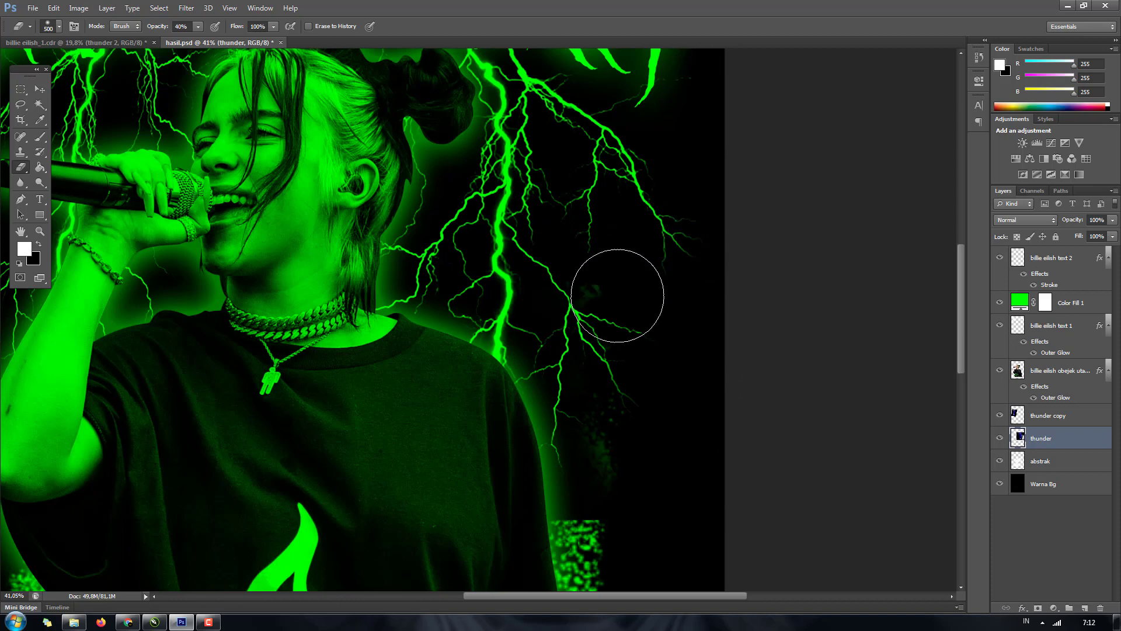
# - Fade the outer left lightning tips on the thunder copy layer with the 40% opacity eraser
pyautogui.scroll(-3, 643, 276)
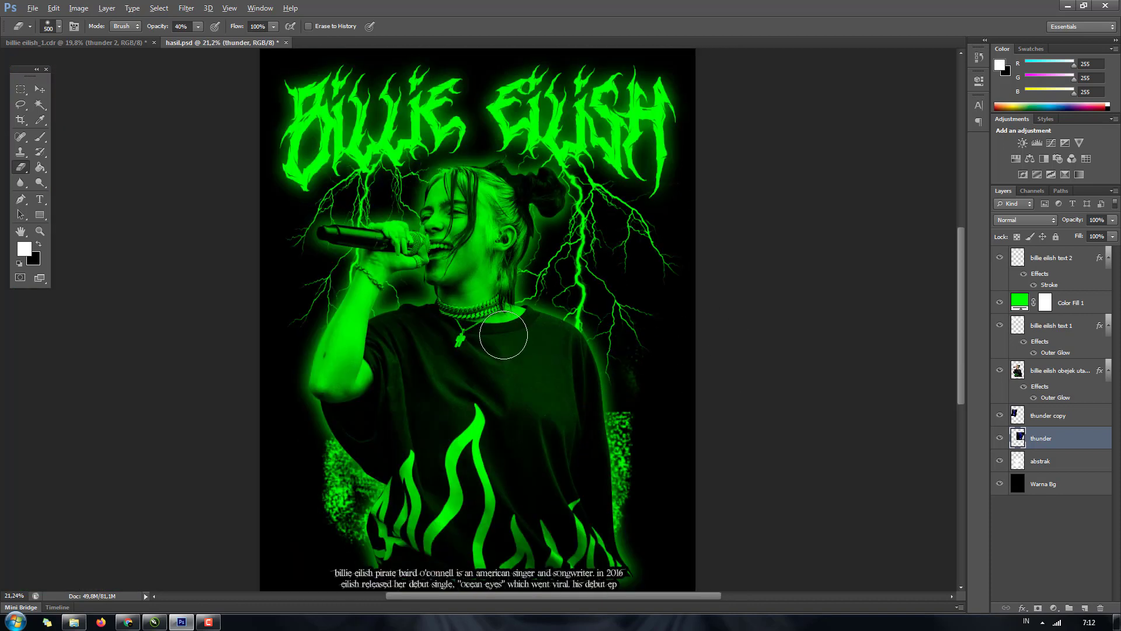
pyautogui.scroll(3, 262, 246)
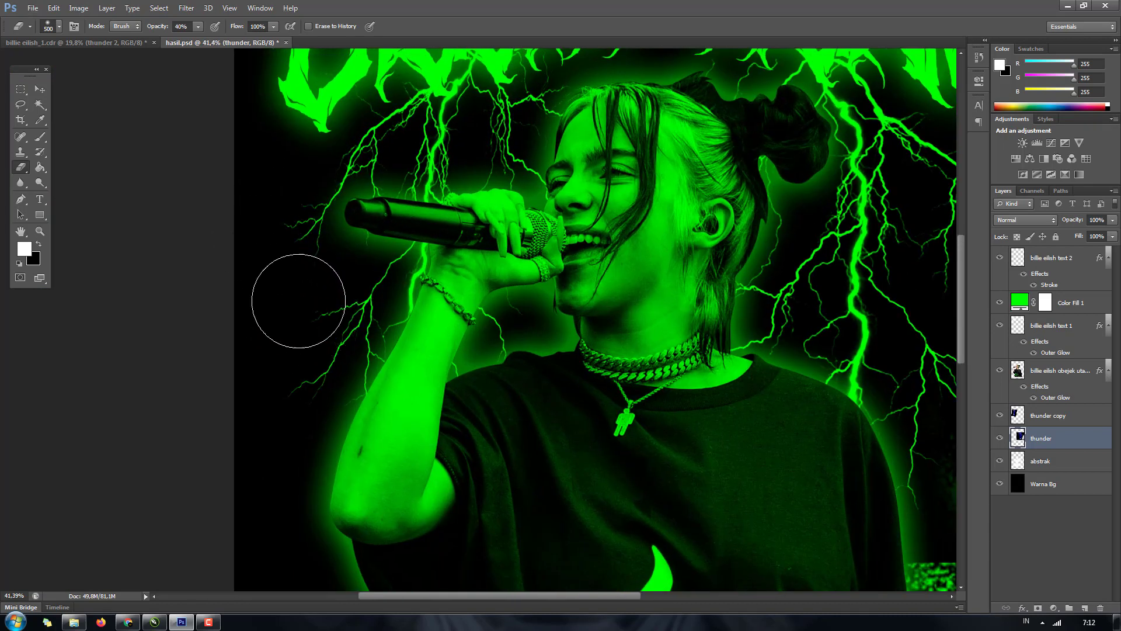
pyautogui.scroll(-2, 292, 263)
pyautogui.hotkey('alt', ']')
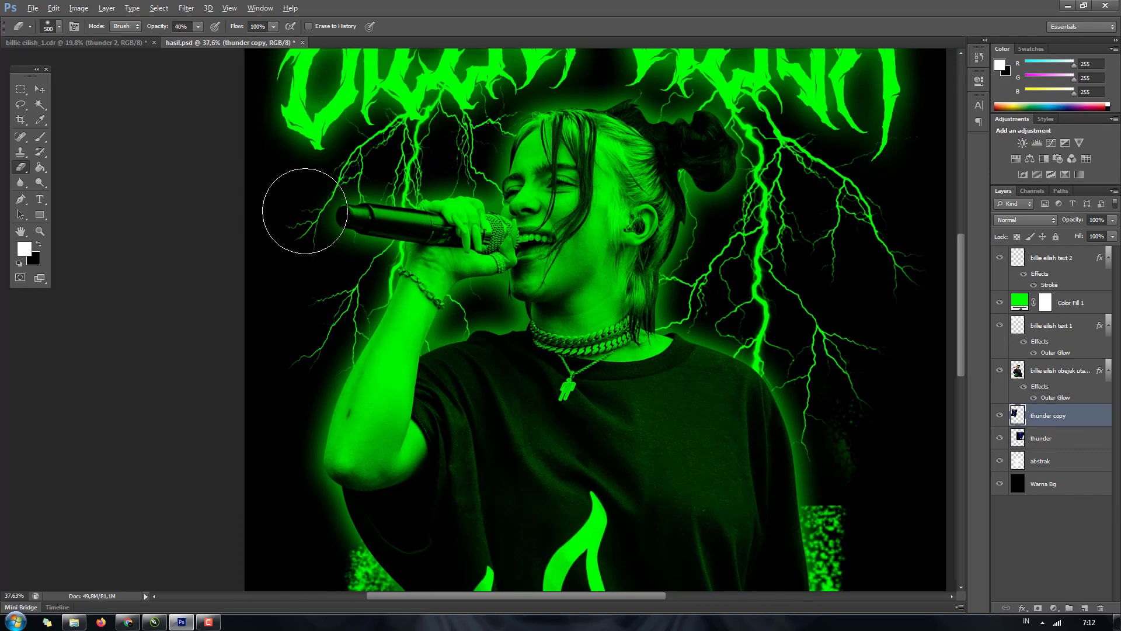
pyautogui.scroll(1, 305, 211)
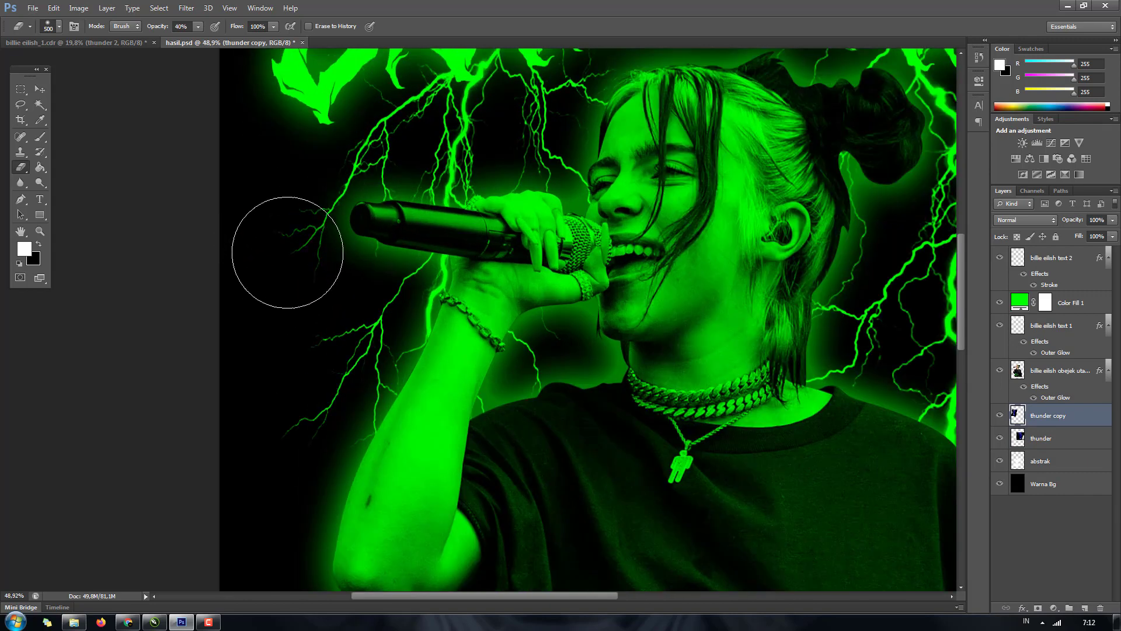
pyautogui.moveTo(312, 343)
pyautogui.mouseDown()
pyautogui.moveTo(300, 325)
pyautogui.moveTo(325, 325)
pyautogui.mouseUp()
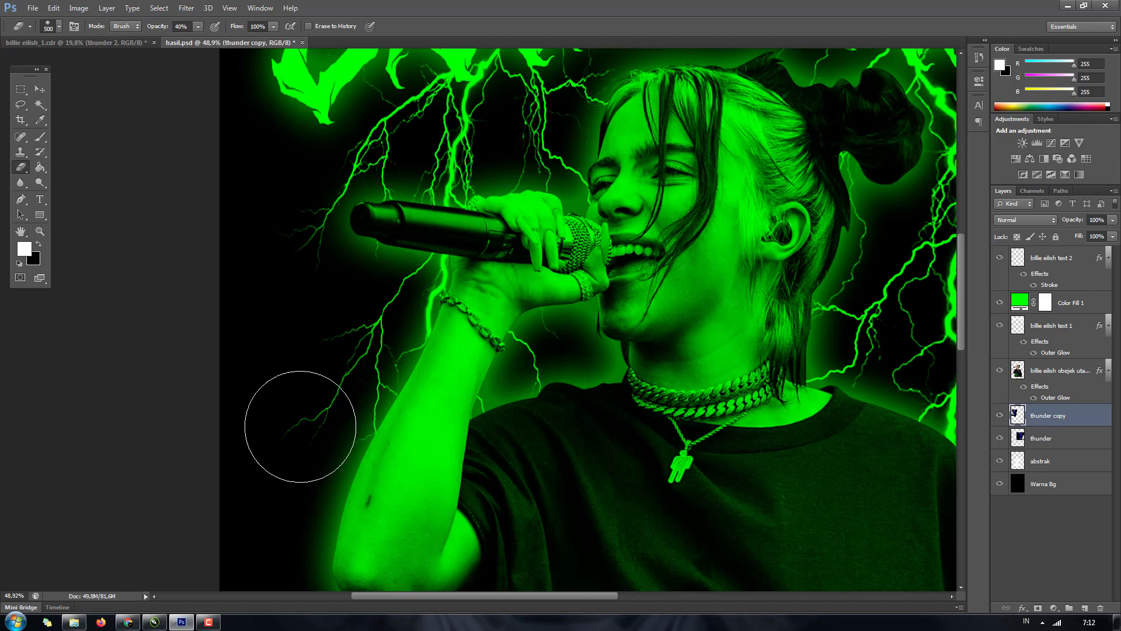
pyautogui.scroll(-3, 296, 467)
pyautogui.scroll(-2, 330, 273)
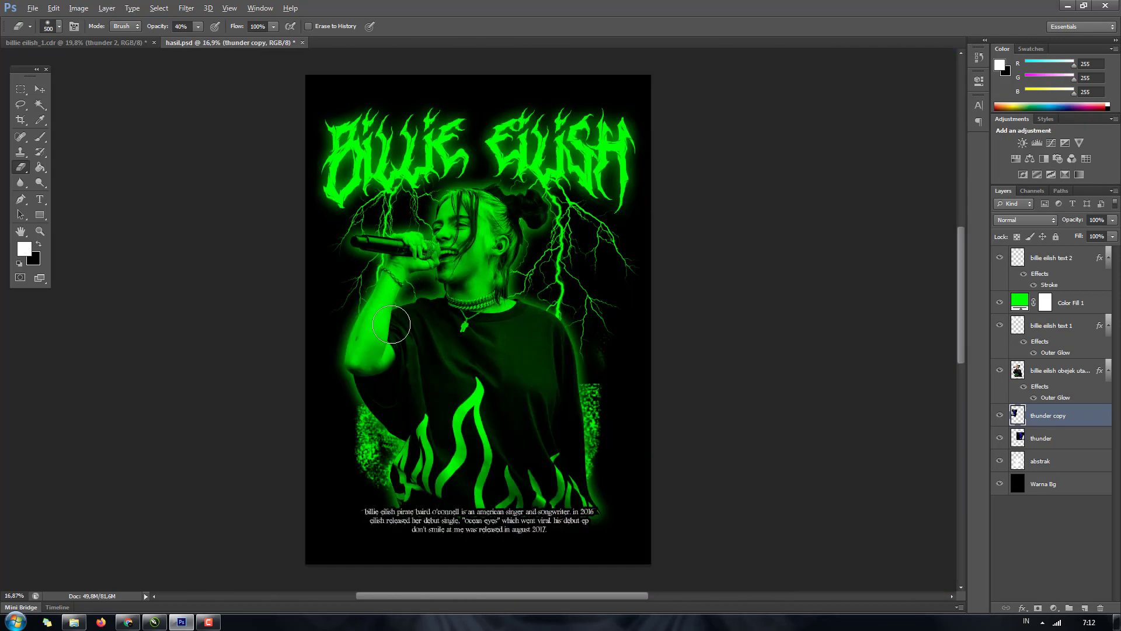
# - Select the abstrak layer and raise the eraser opacity to 100%
pyautogui.scroll(3, 606, 345)
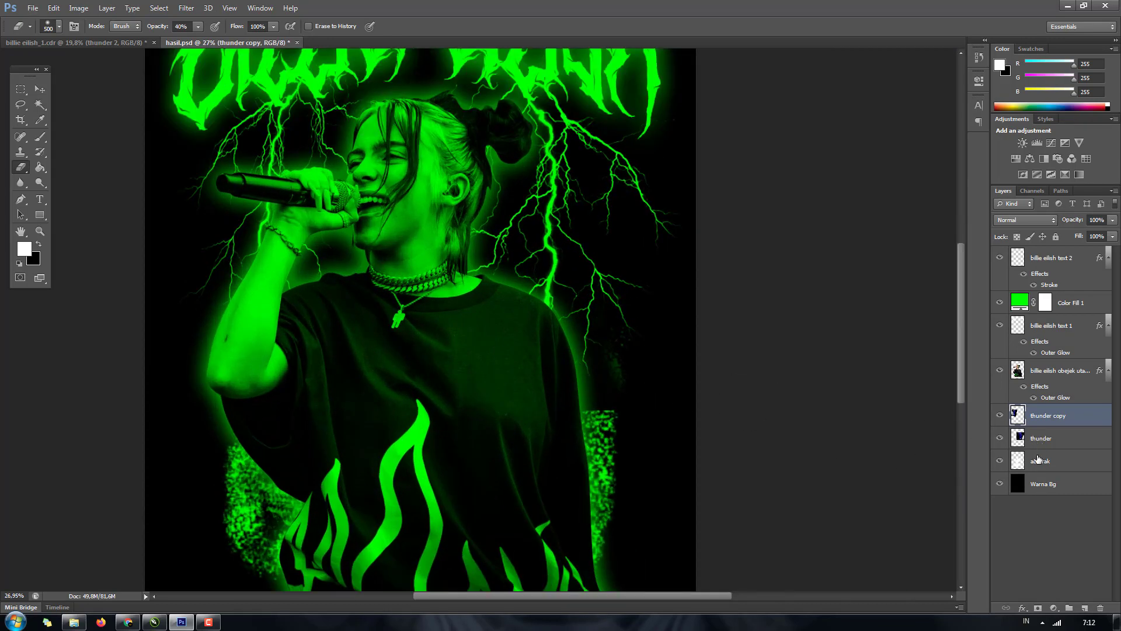
pyautogui.click(1037, 459)
pyautogui.scroll(2, 617, 345)
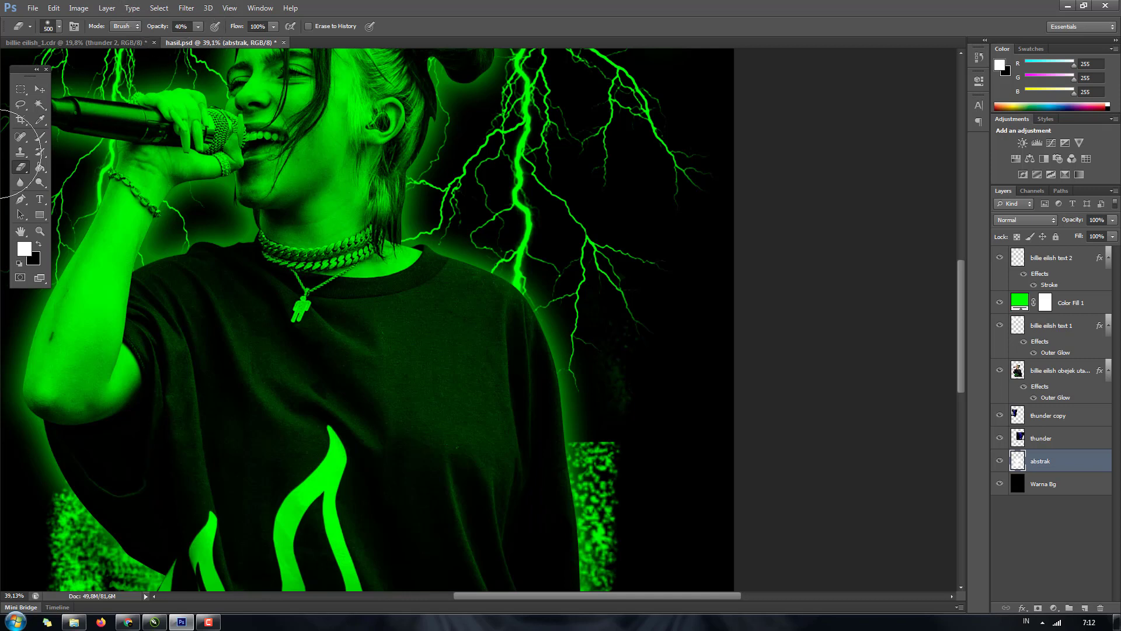
pyautogui.moveTo(205, 36); pyautogui.dragTo(260, 51)
pyautogui.scroll(-2, 646, 328)
pyautogui.scroll(-2, 639, 334)
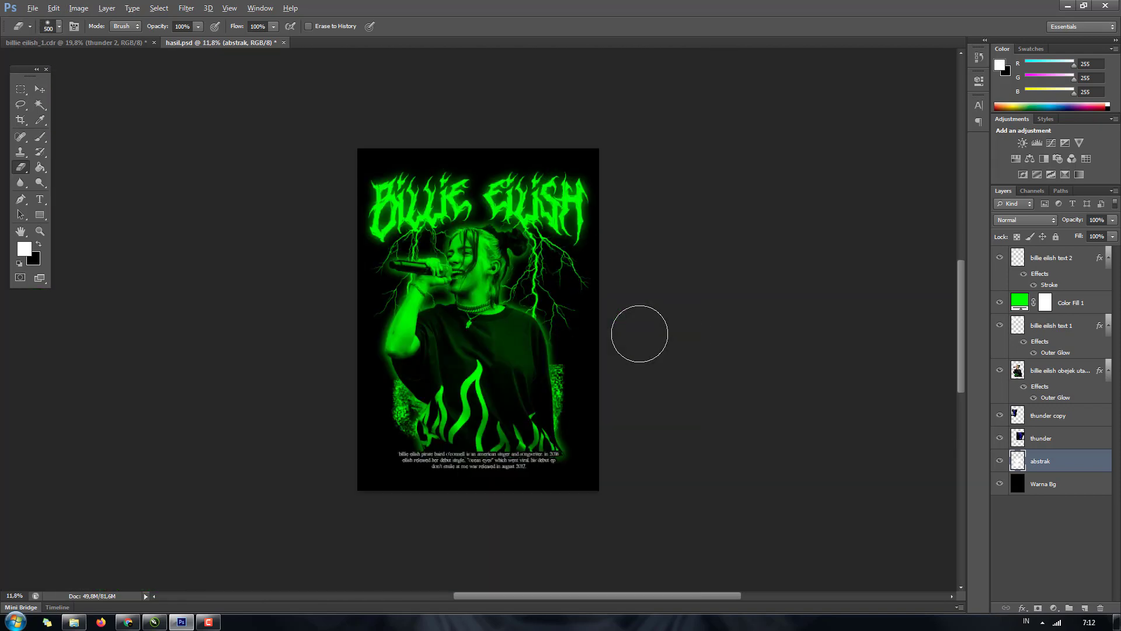
pyautogui.scroll(2, 584, 366)
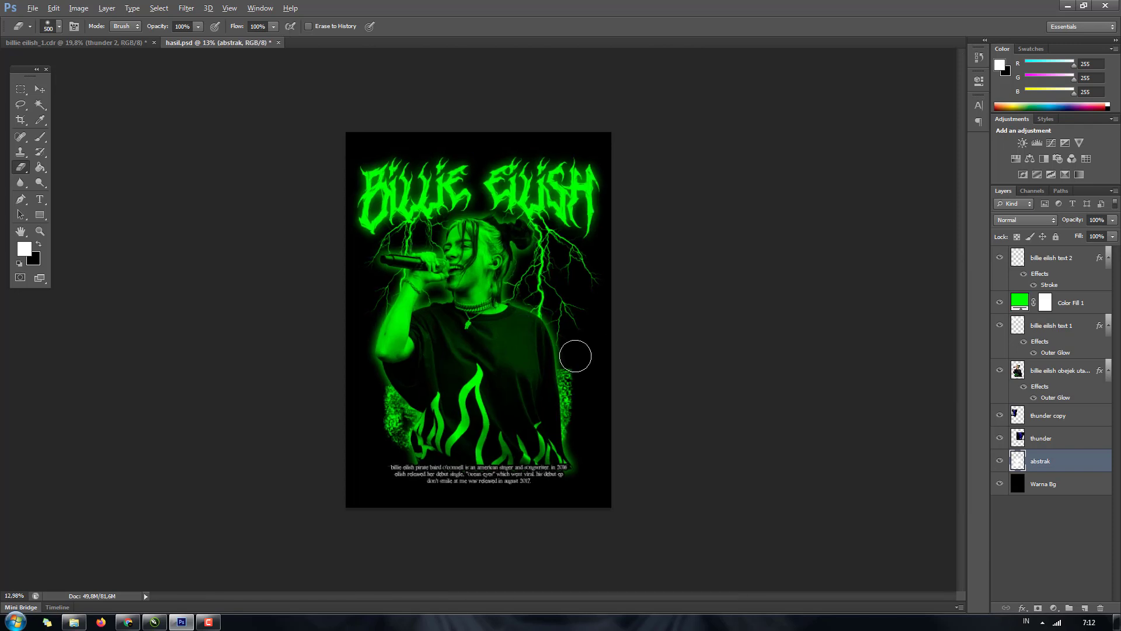
# - Select the thunder layer and toggle the thunder copy and thunder layers to check which one covers the abstract texture
pyautogui.click(1041, 438)
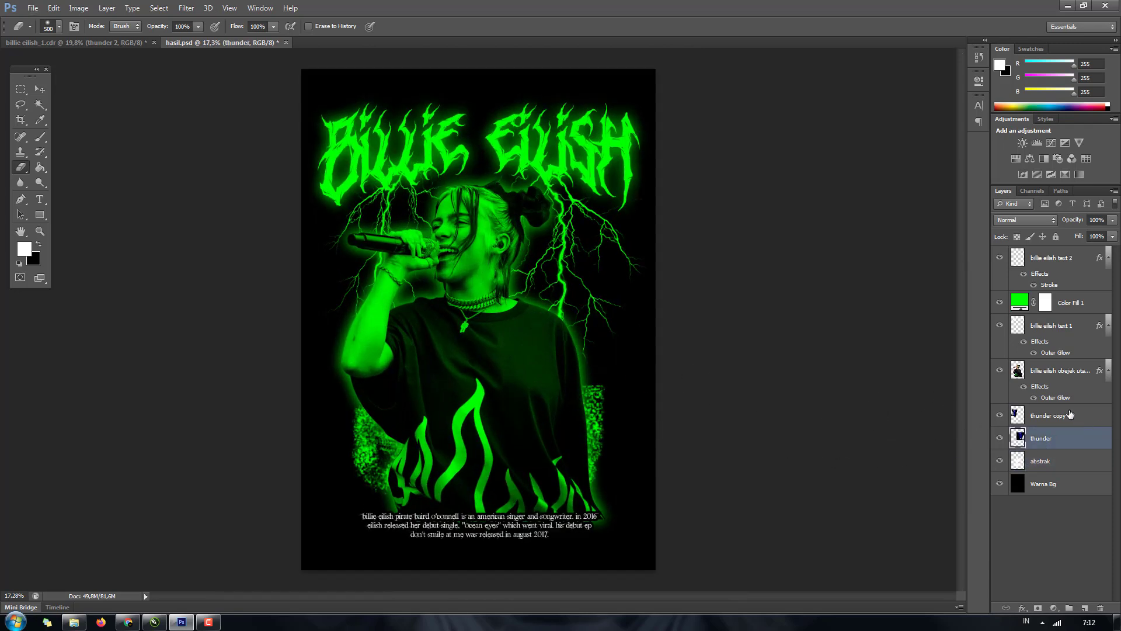
pyautogui.click(1001, 417)
pyautogui.click(1001, 416)
pyautogui.click(1001, 438)
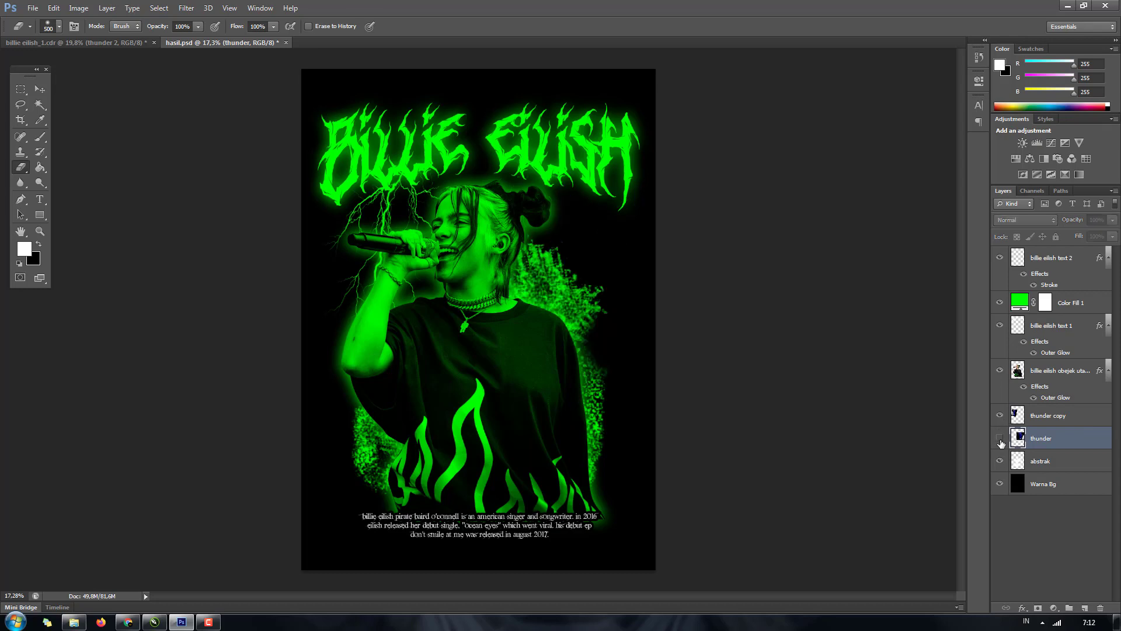
pyautogui.click(1001, 438)
# - Compare blend modes such as Lighten, Darker Color and Color Dodge on the thunder layer, and set it to Screen
pyautogui.scroll(1, 645, 345)
pyautogui.scroll(2, 646, 345)
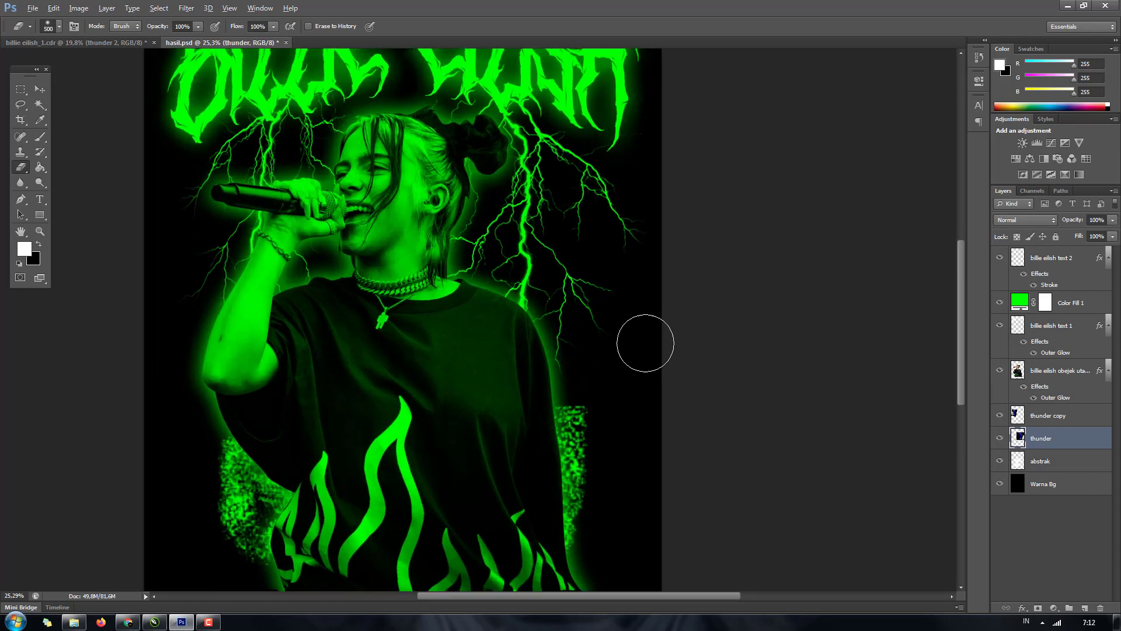
pyautogui.click(1026, 219)
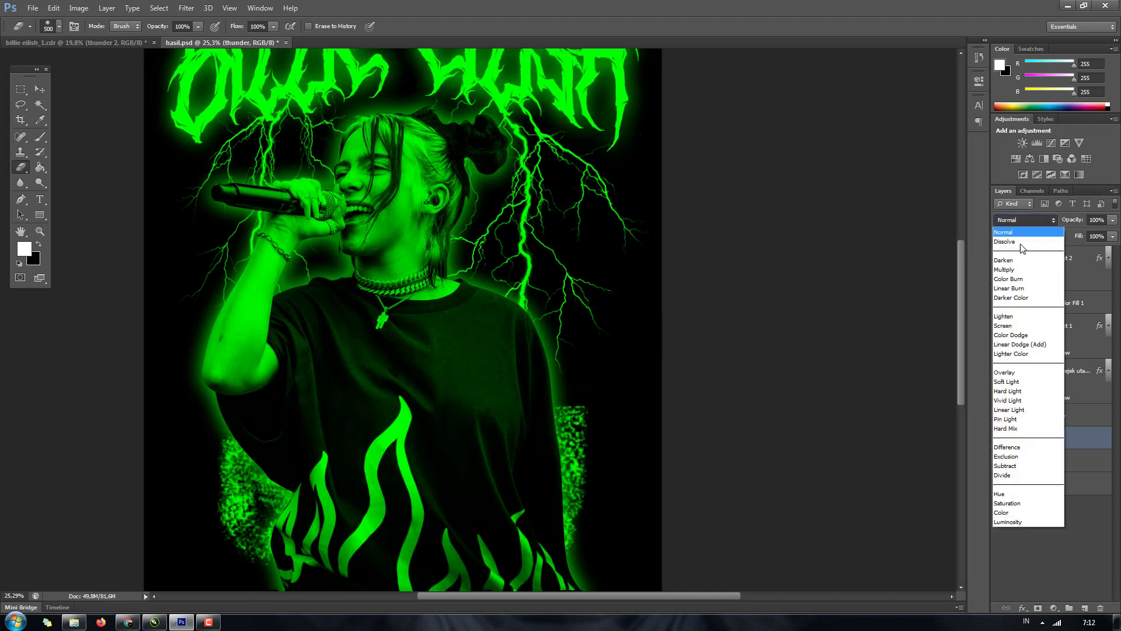
pyautogui.click(1006, 316)
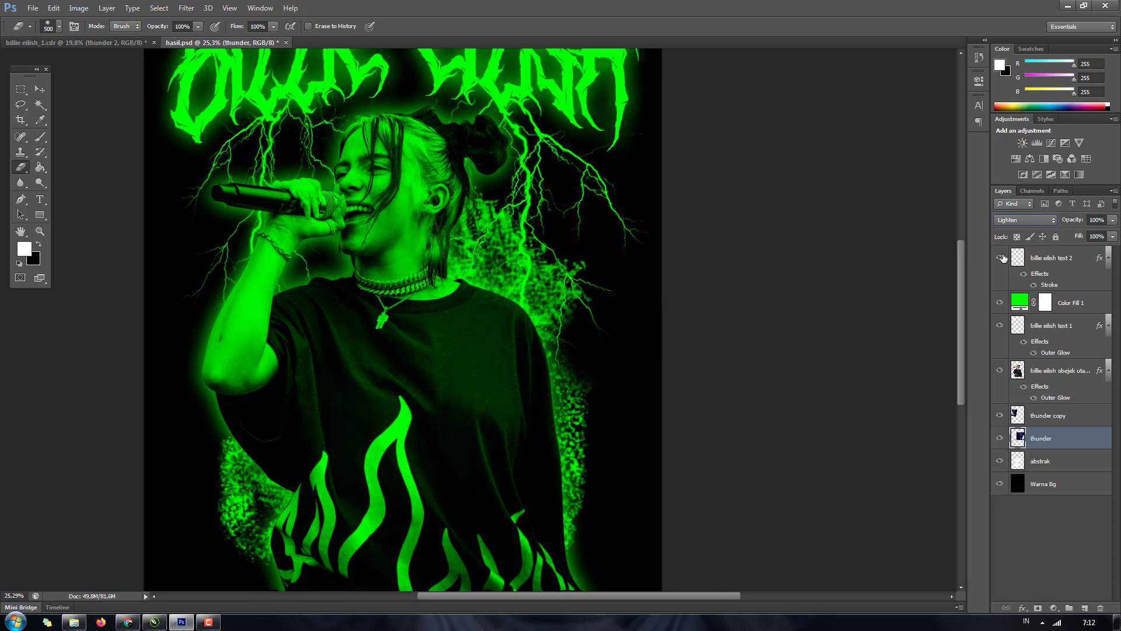
pyautogui.click(1018, 220)
pyautogui.click(1006, 316)
pyautogui.press('Up')
pyautogui.press('Up')
pyautogui.press('Up')
pyautogui.press('Down')
pyautogui.press('Down')
pyautogui.press('Down')
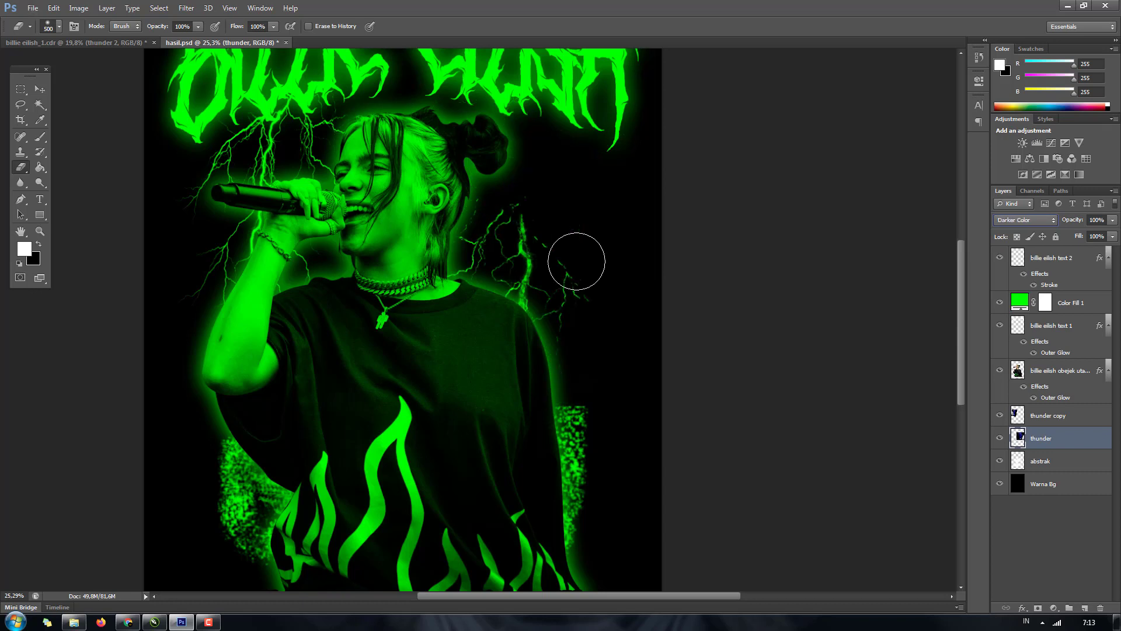
pyautogui.press('Up')
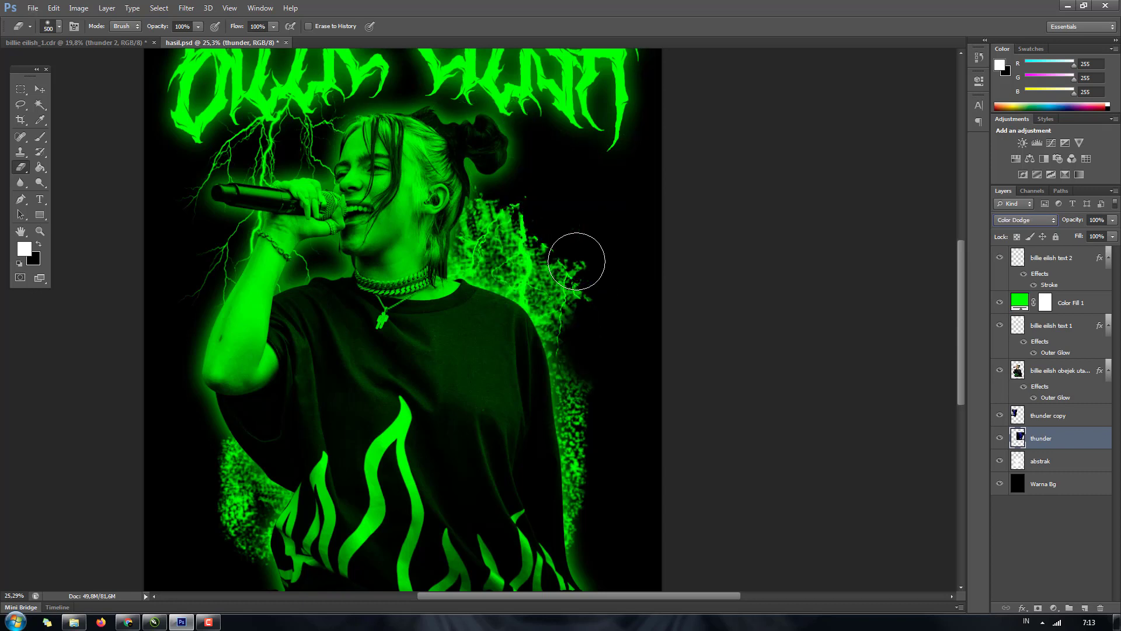
pyautogui.press('Down')
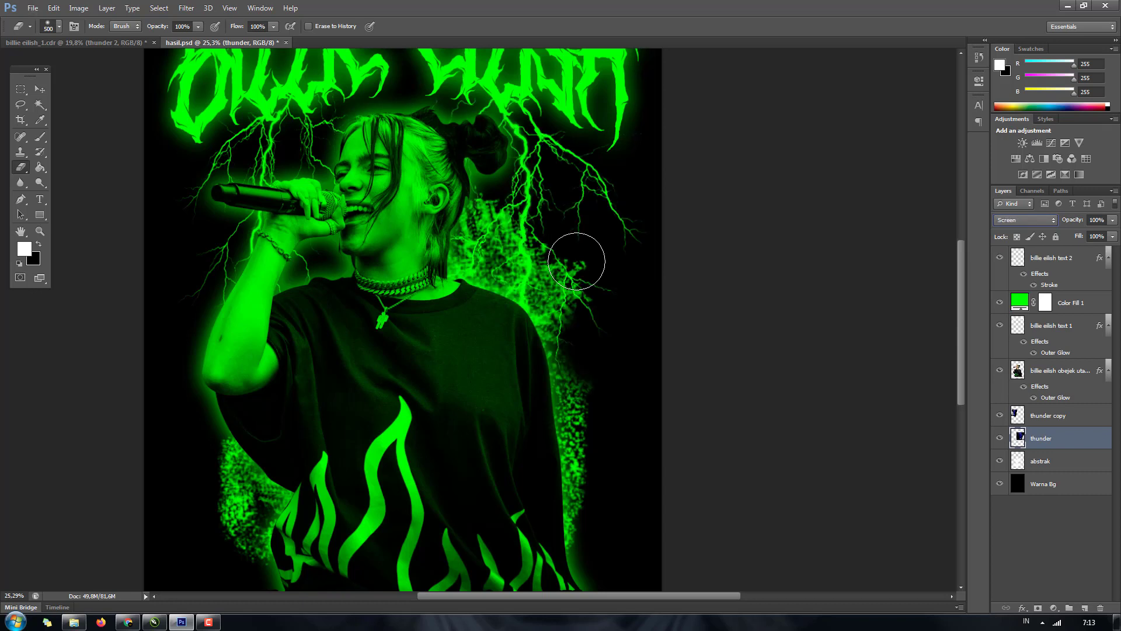
# - Copy the Outer Glow layer style from the main singer layer
pyautogui.click(38, 90)
pyautogui.scroll(2, 506, 232)
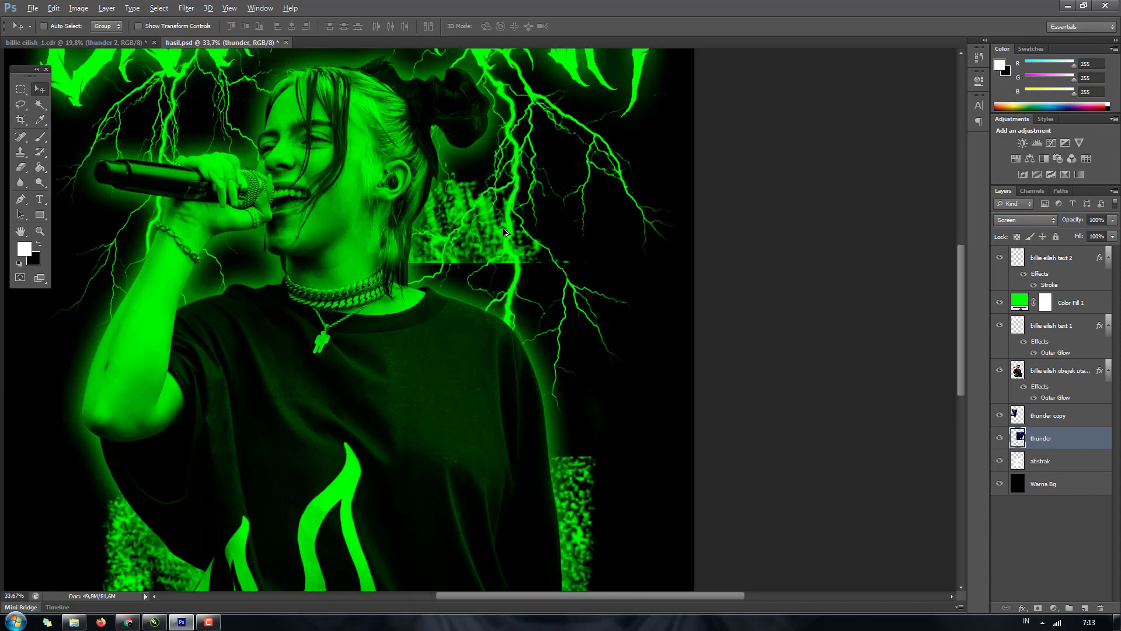
pyautogui.scroll(1, 553, 242)
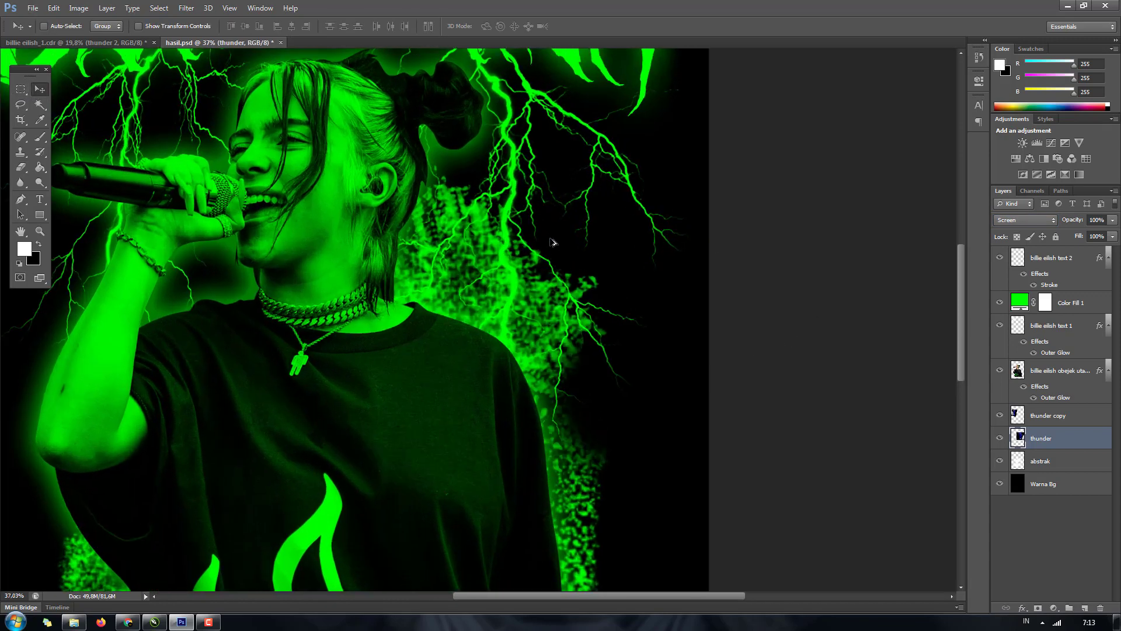
pyautogui.click(1045, 376)
pyautogui.rightClick(1044, 375)
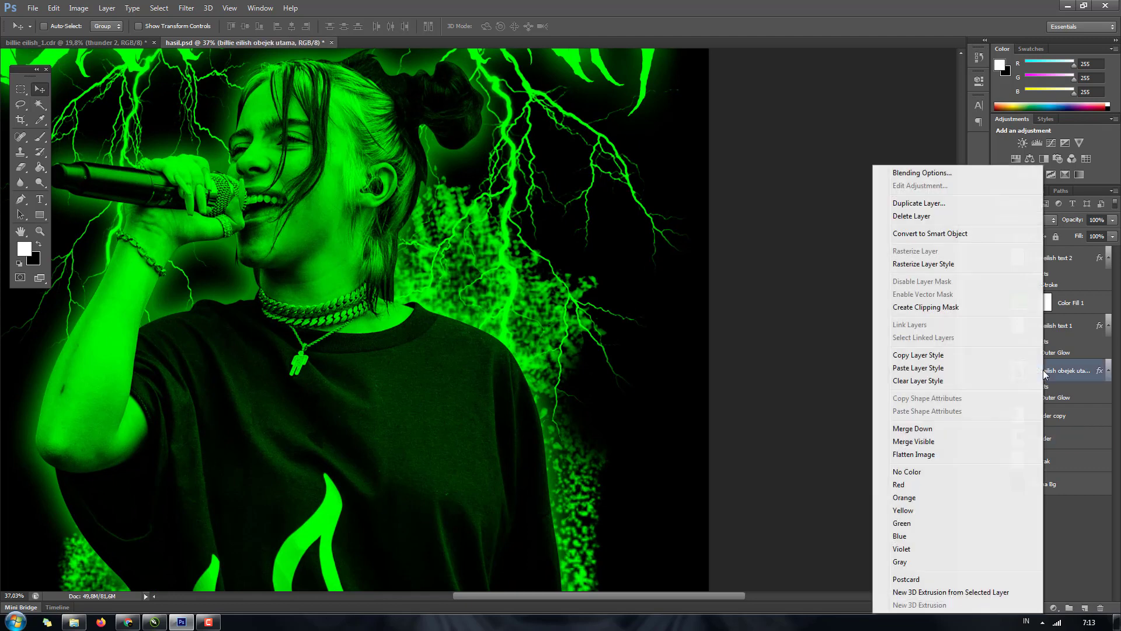
pyautogui.click(921, 356)
# - Toggle the thunder layer's visibility to identify which lightning it holds
pyautogui.click(1051, 418)
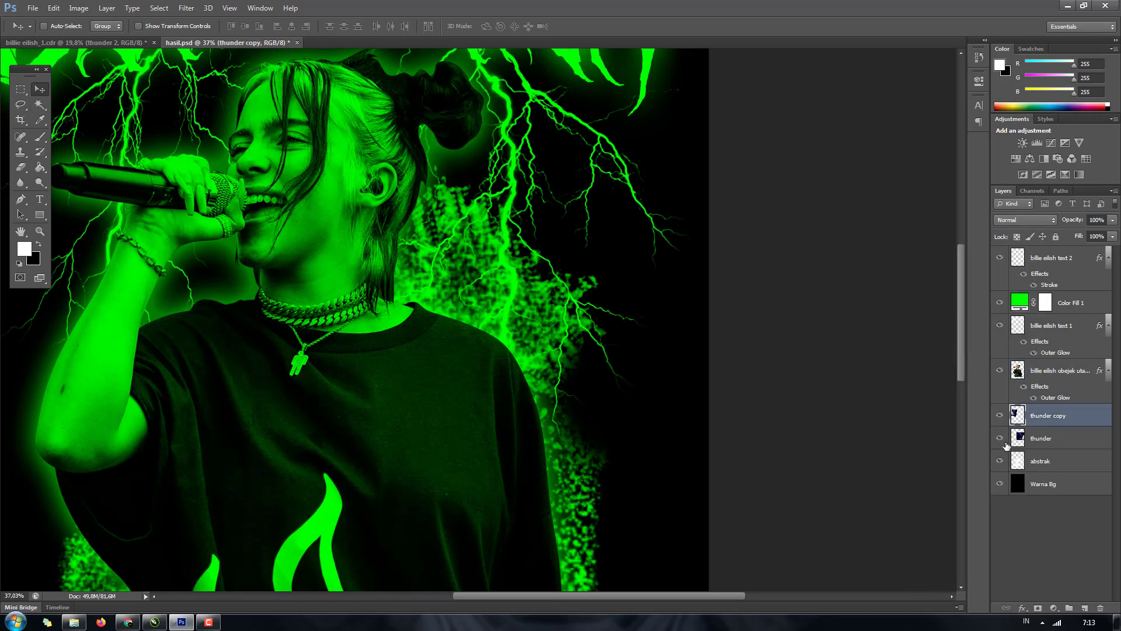
pyautogui.click(1000, 438)
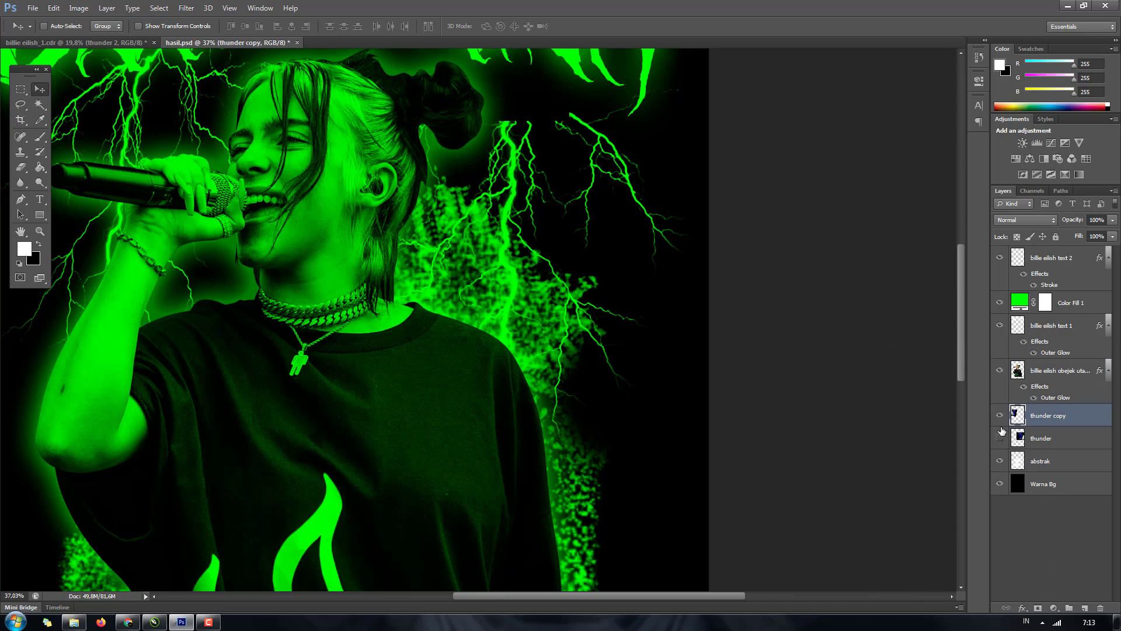
pyautogui.click(1000, 438)
pyautogui.click(1031, 439)
pyautogui.click(999, 437)
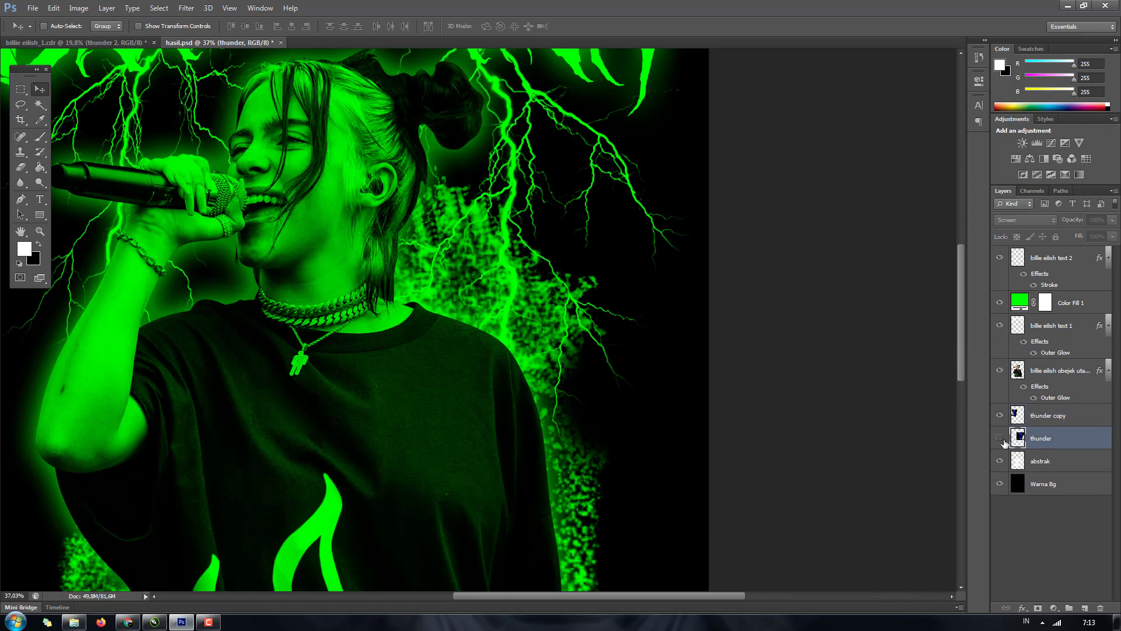
pyautogui.click(1000, 438)
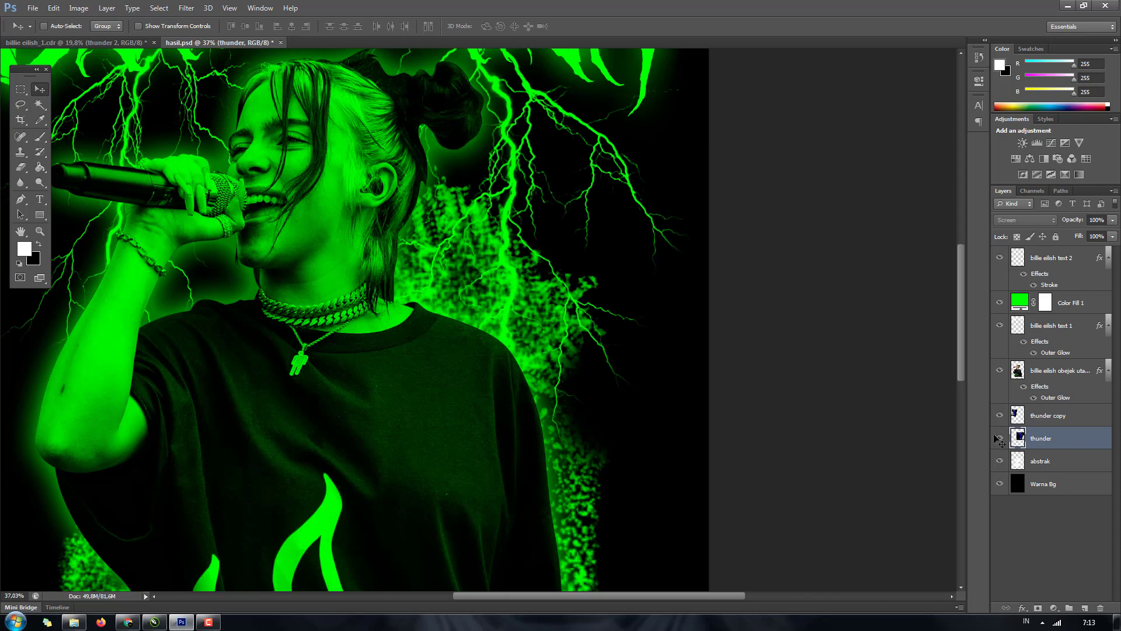
# - Try pasting the copied Outer Glow layer style onto the thunder layer, and undo it
pyautogui.click(1065, 441)
pyautogui.rightClick(1063, 439)
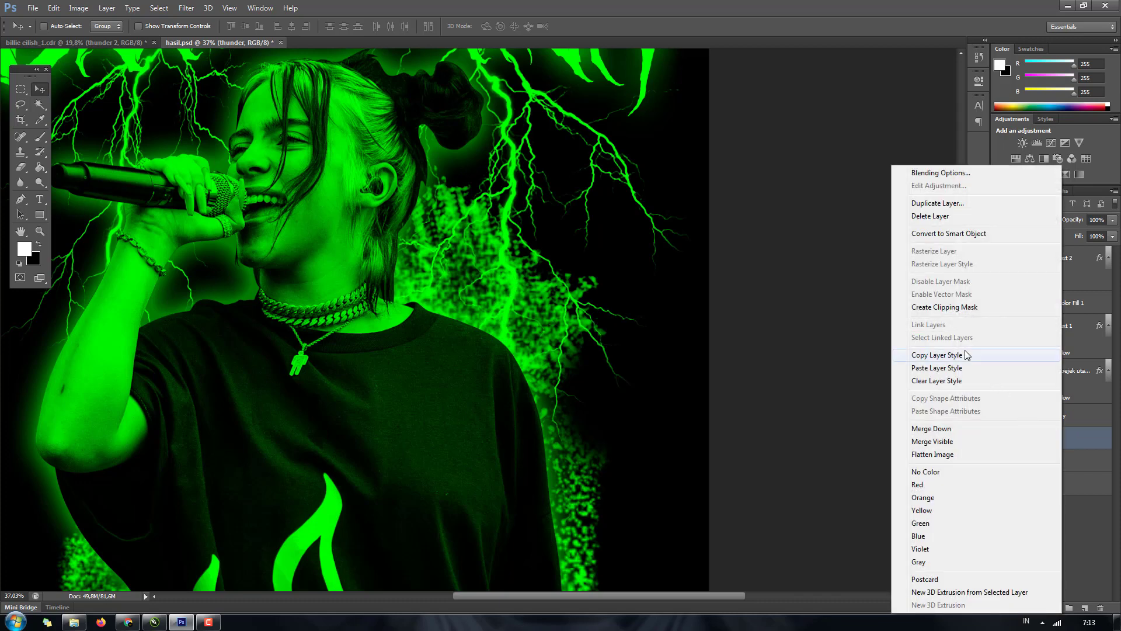
pyautogui.click(966, 370)
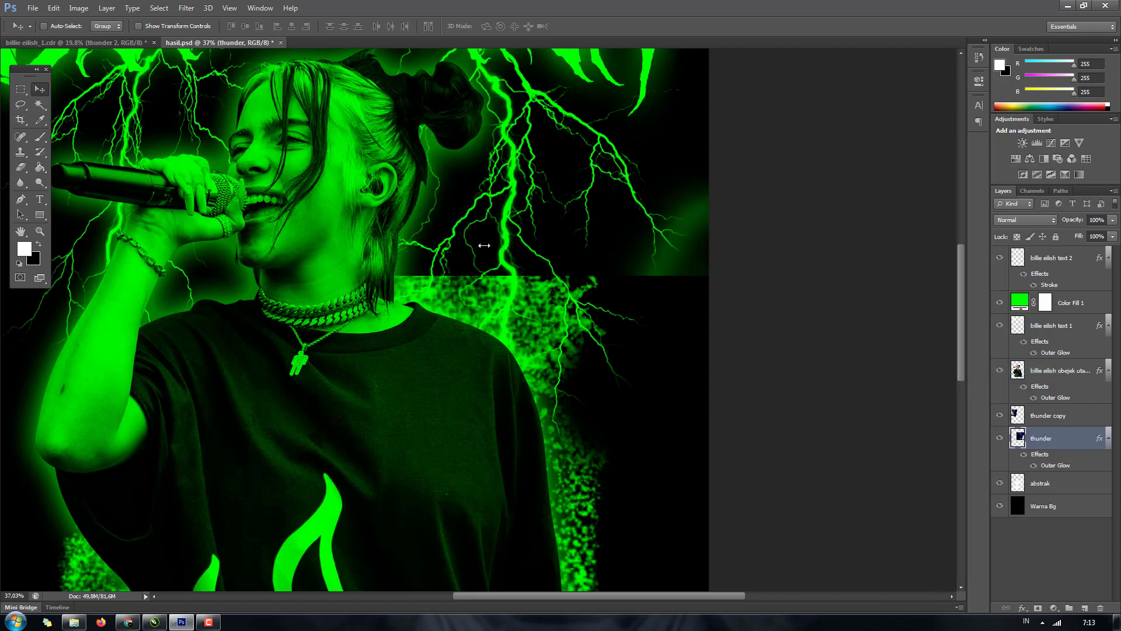
pyautogui.scroll(-1, 548, 253)
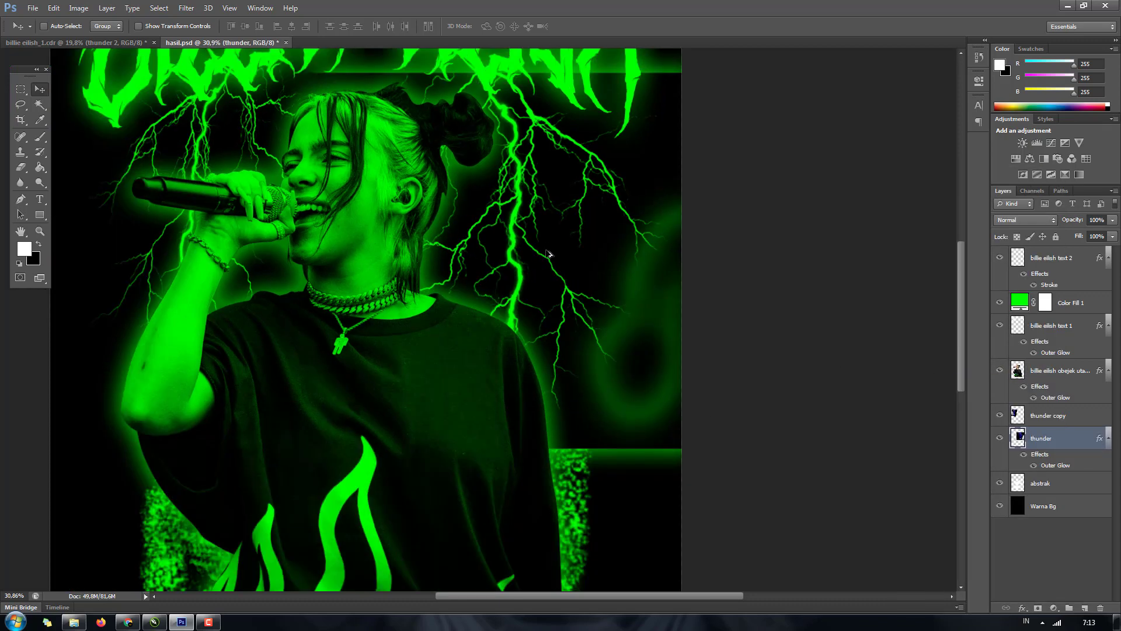
pyautogui.hotkey('ctrl', 'z')
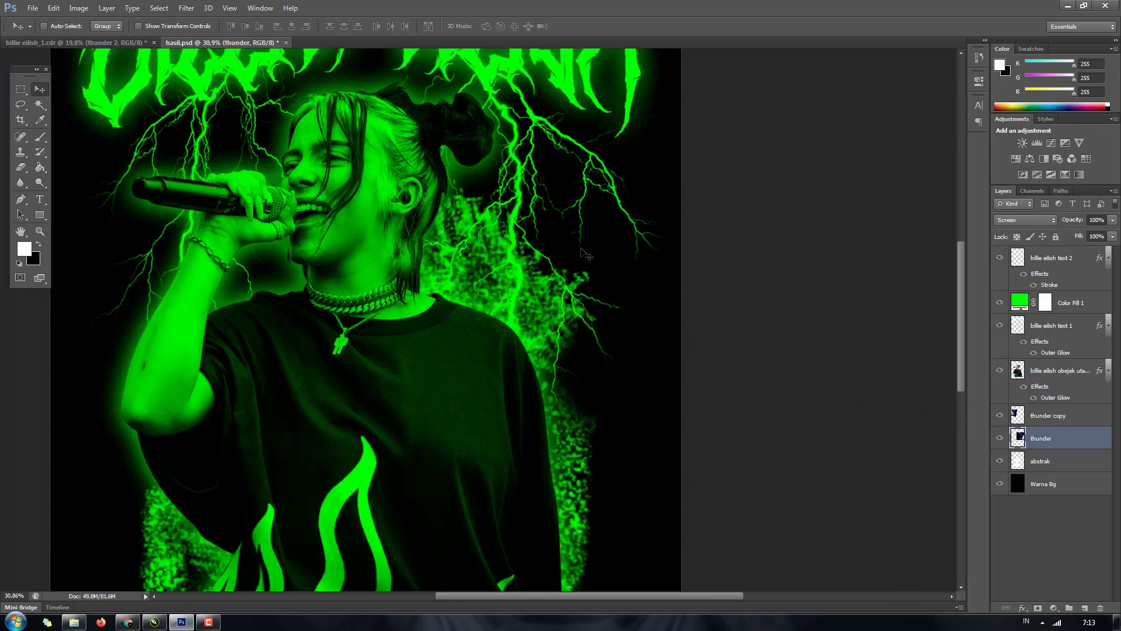
# - Examine how the lightning blends with the abstract texture across the whole poster
pyautogui.scroll(1, 632, 200)
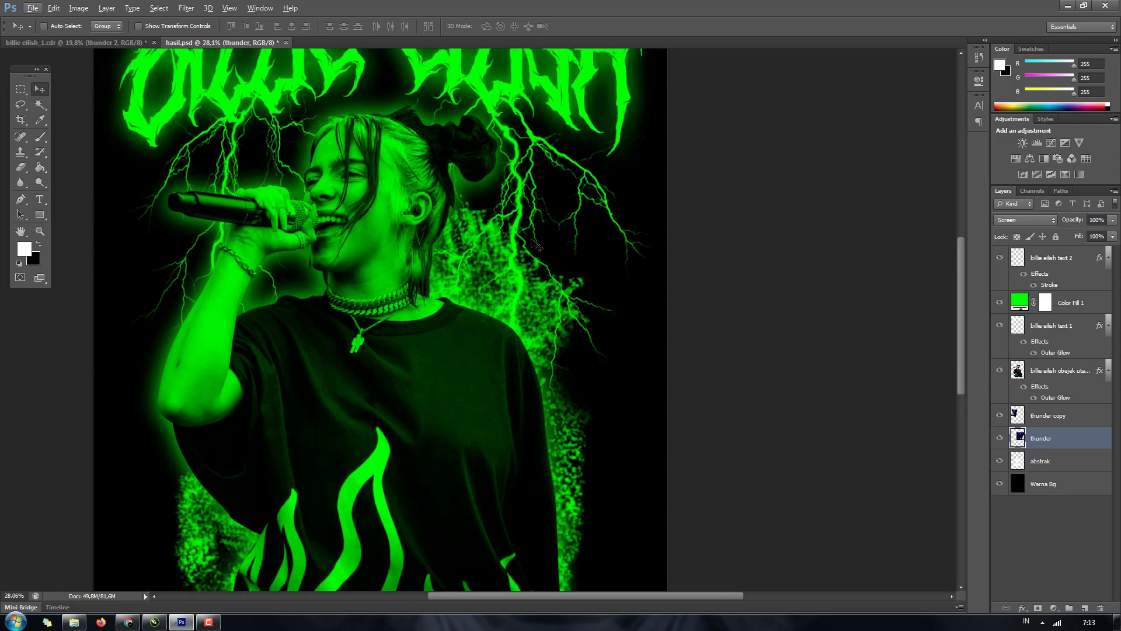
pyautogui.click(15, 100)
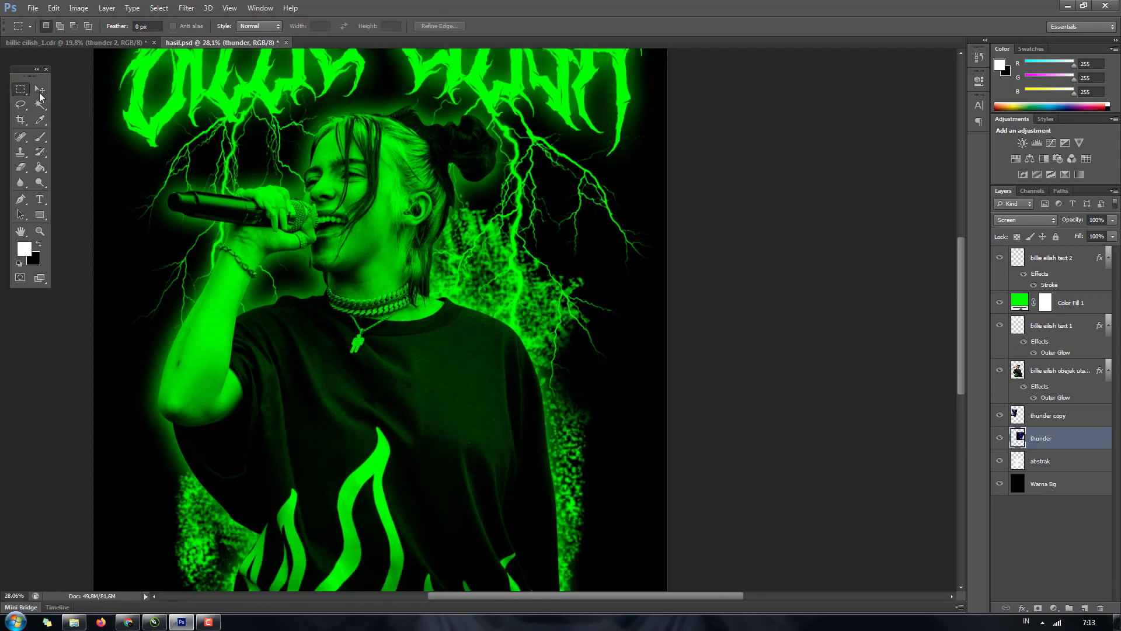
pyautogui.press('v')
pyautogui.scroll(-2, 583, 265)
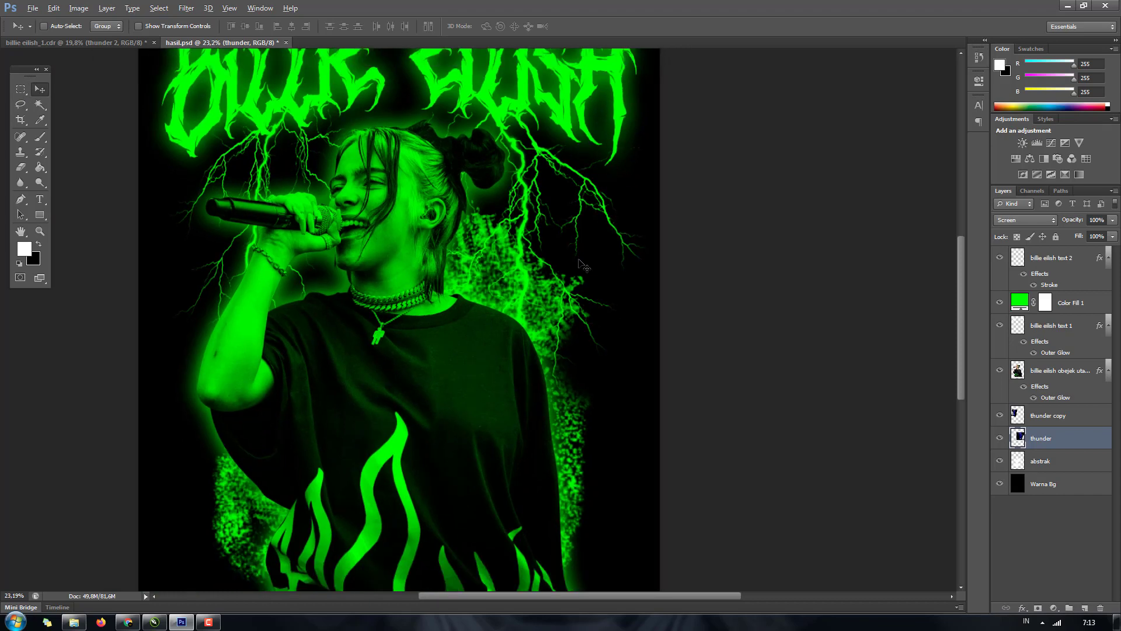
pyautogui.scroll(-1, 581, 263)
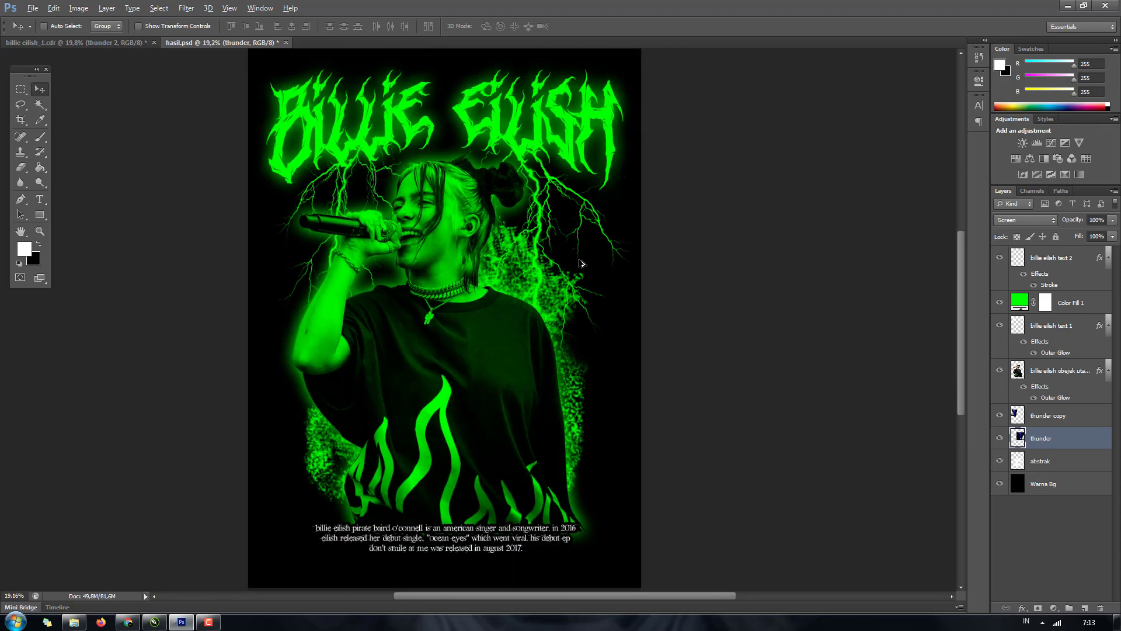
pyautogui.scroll(1, 581, 263)
pyautogui.scroll(-1, 458, 215)
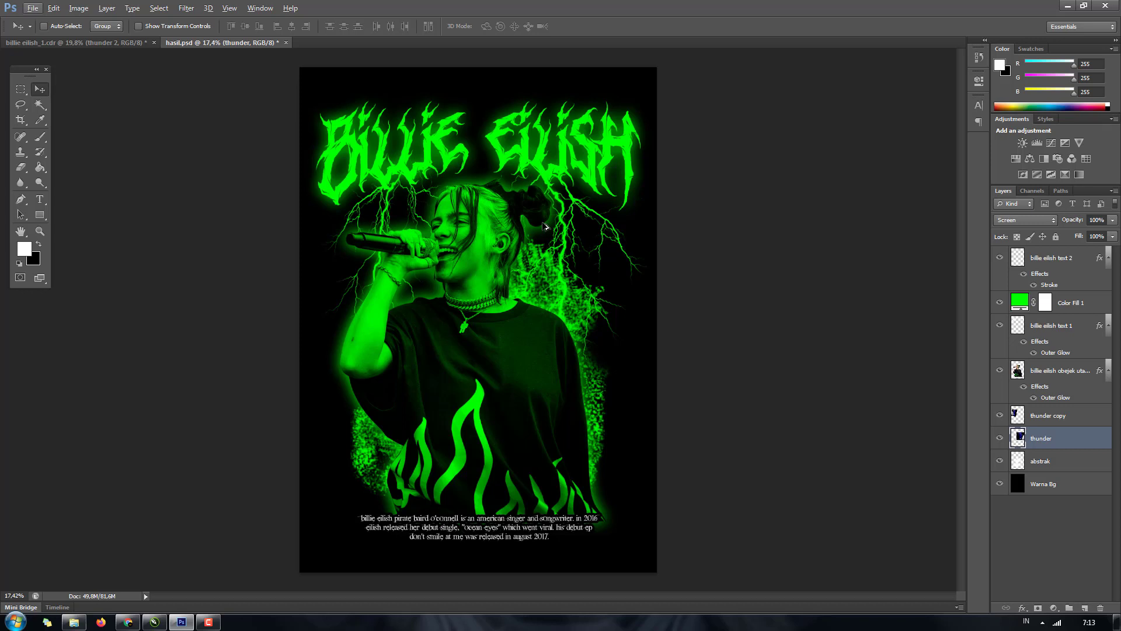
pyautogui.scroll(1, 544, 227)
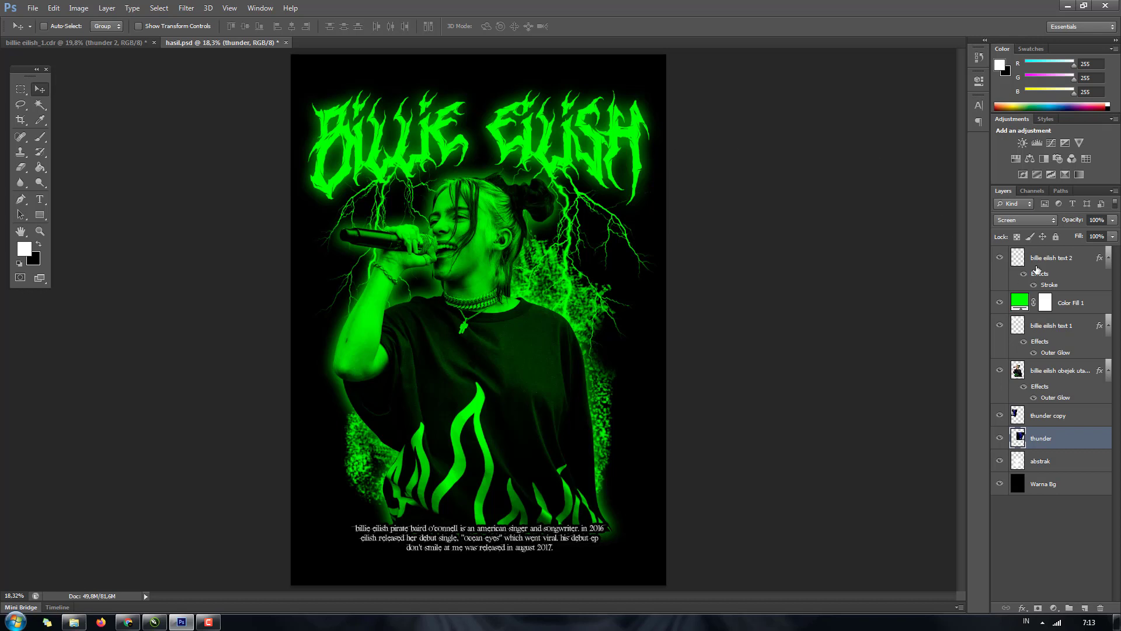
# - Move the billie eilish text 2 layer below Color Fill 1, and compare the poster with the colour fill hidden and shown
pyautogui.moveTo(1037, 268); pyautogui.dragTo(1041, 311)
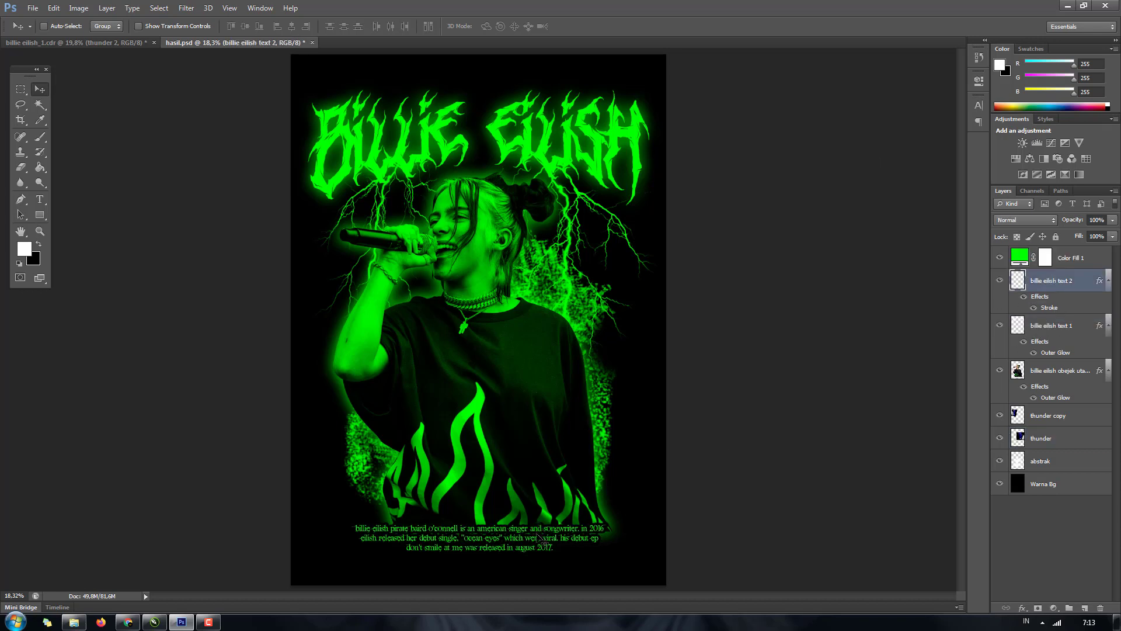
pyautogui.click(999, 258)
pyautogui.click(1000, 258)
pyautogui.click(1002, 259)
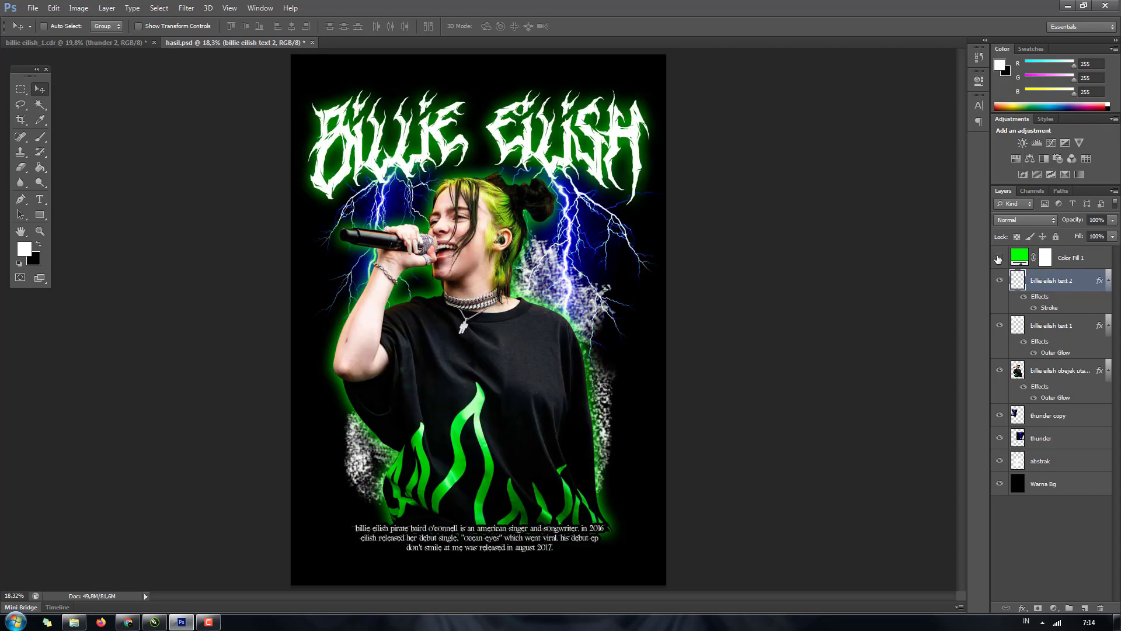
pyautogui.click(999, 258)
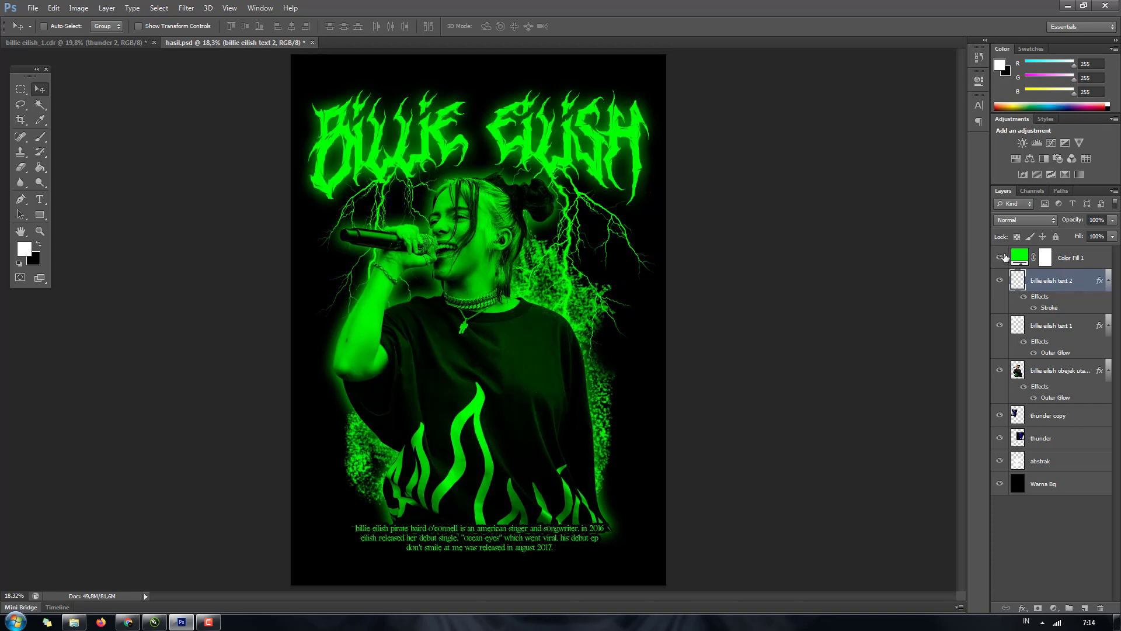
pyautogui.click(1001, 258)
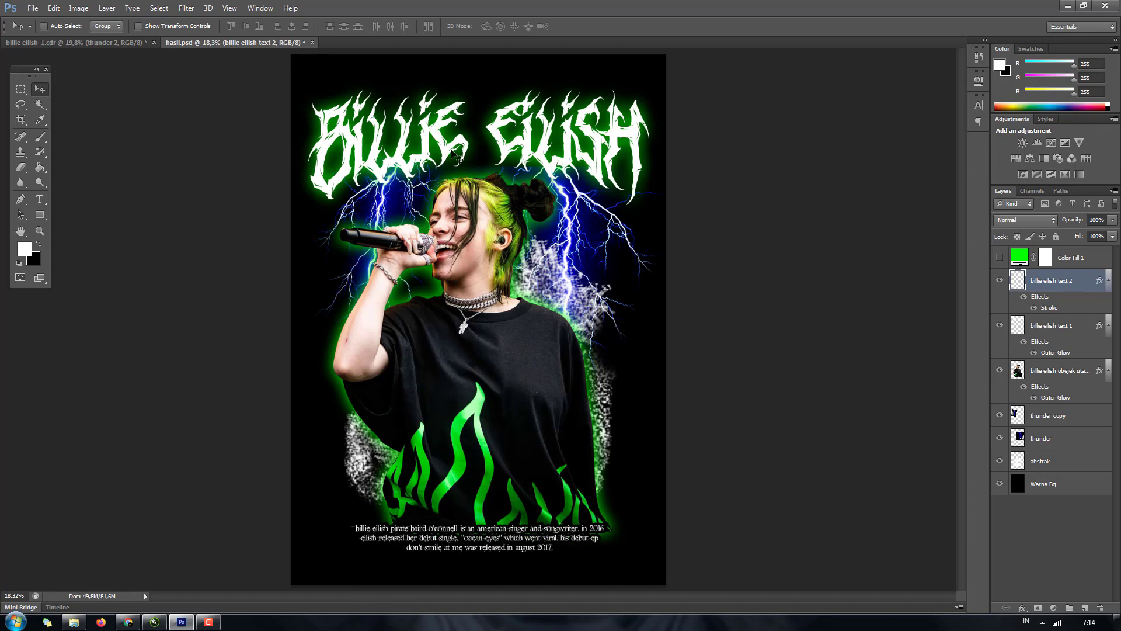
pyautogui.click(997, 257)
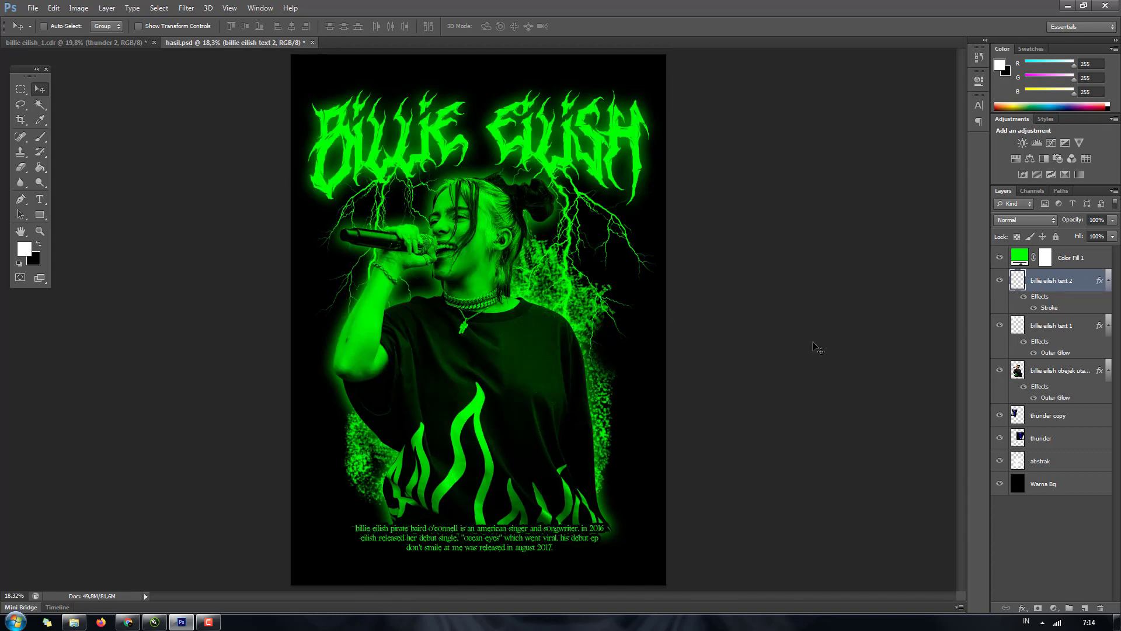
# - Open the fill colour of Color Fill 1 for viewing, close it, and select the billie eilish text 1 layer
pyautogui.doubleClick(1016, 259)
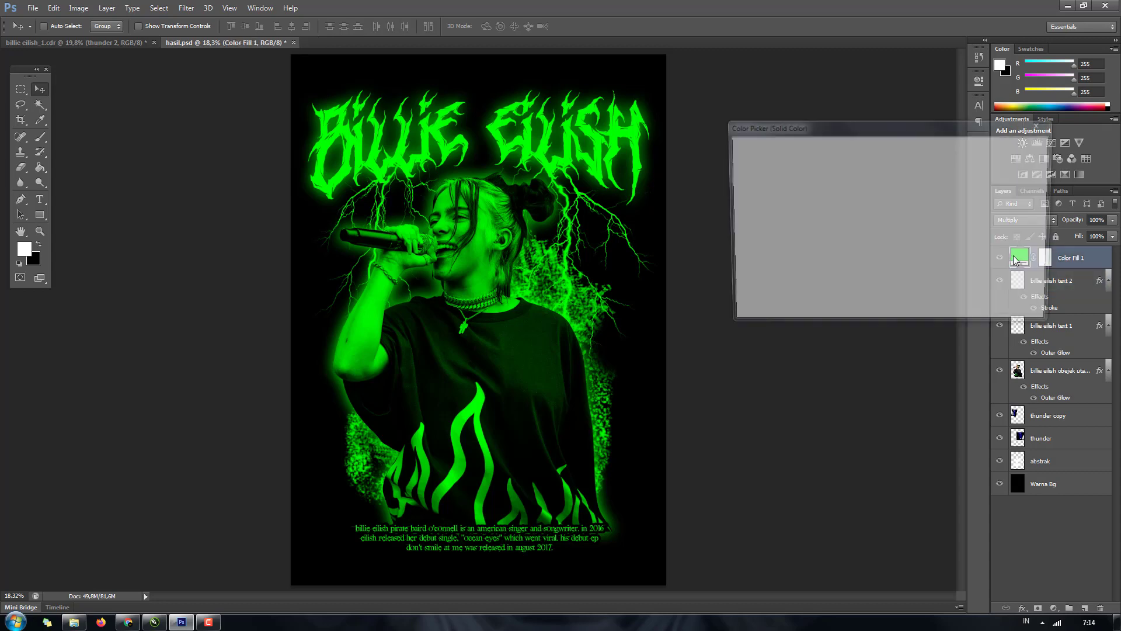
pyautogui.click(1004, 164)
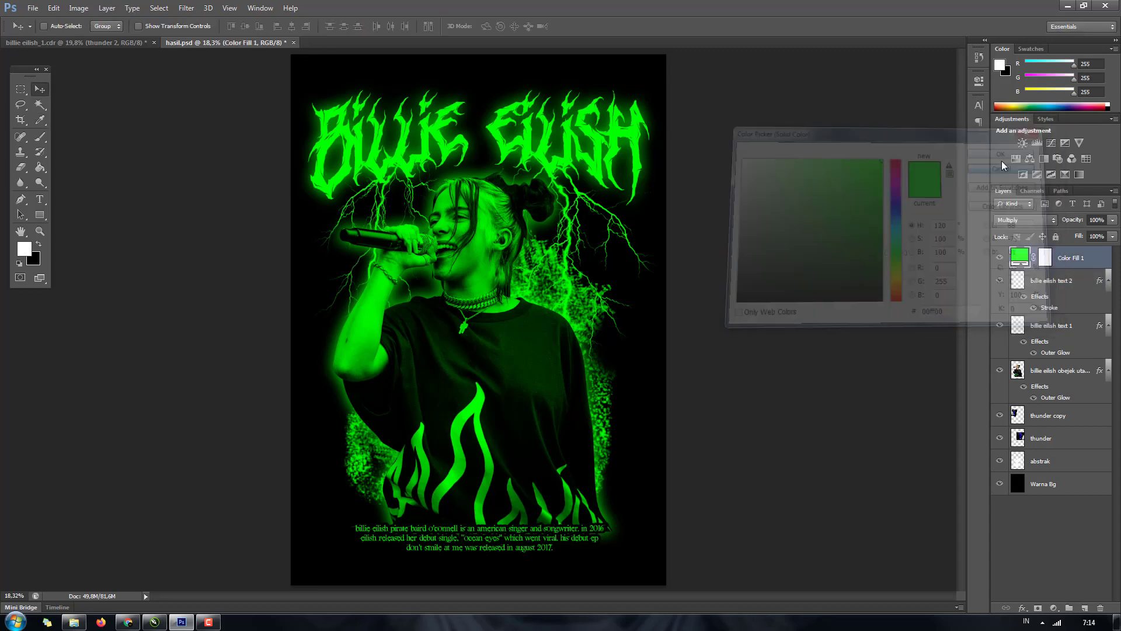
pyautogui.click(1049, 295)
pyautogui.click(1050, 325)
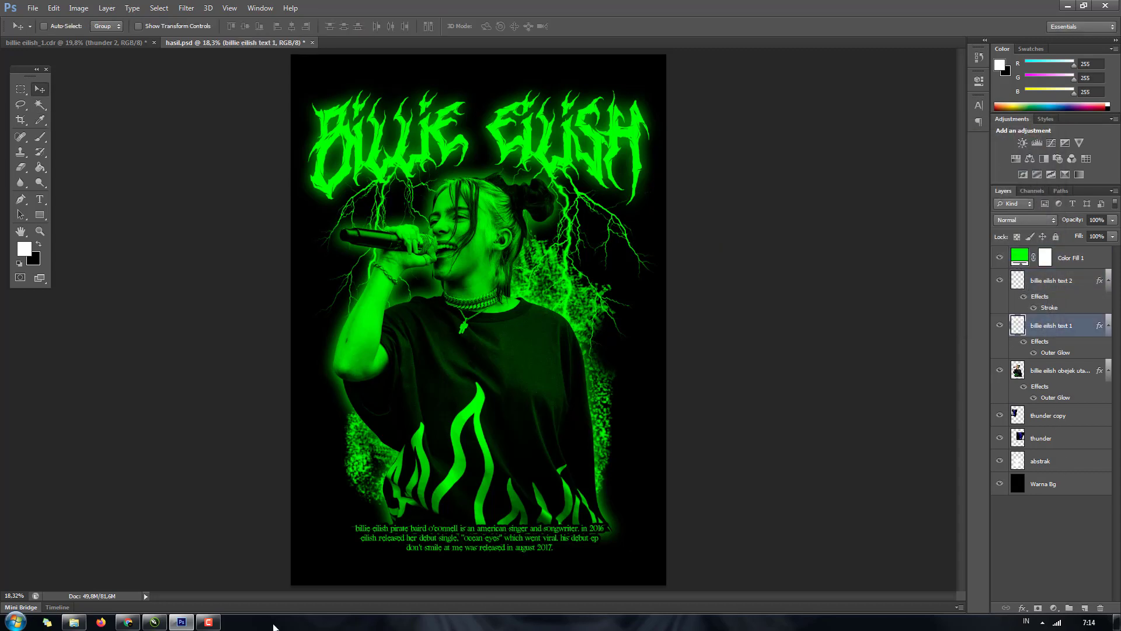
pyautogui.click(209, 622)
pyautogui.click(209, 622)
pyautogui.press('super')
pyautogui.press('super')
pyautogui.scroll(1, 486, 240)
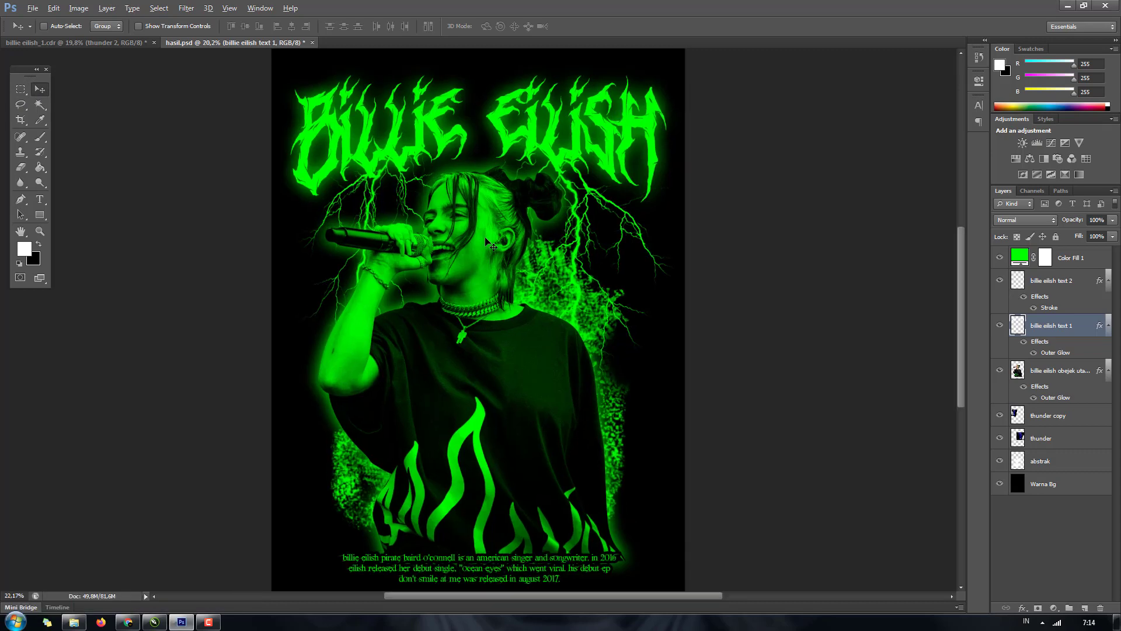
pyautogui.scroll(1, 486, 241)
pyautogui.scroll(-2, 487, 242)
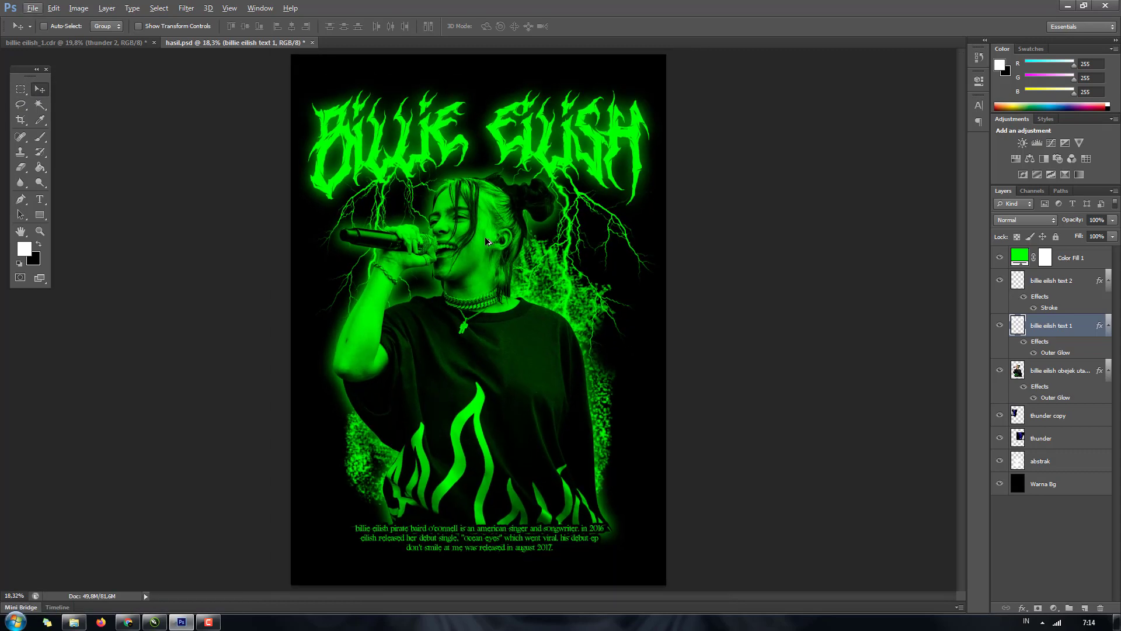
# - Try placing the billie eilish text 2 layer above Color Fill 1, and move it back below the colour fill
pyautogui.moveTo(1050, 288); pyautogui.dragTo(1051, 254)
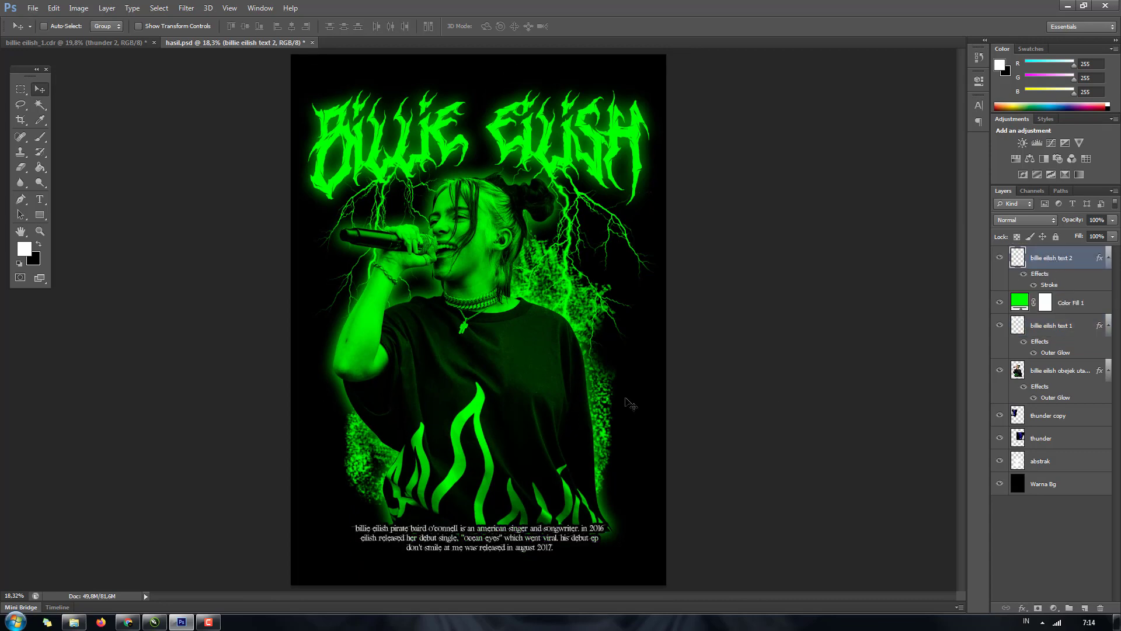
pyautogui.hotkey('ctrl', '[')
pyautogui.hotkey('ctrl', 'alt', 'g')
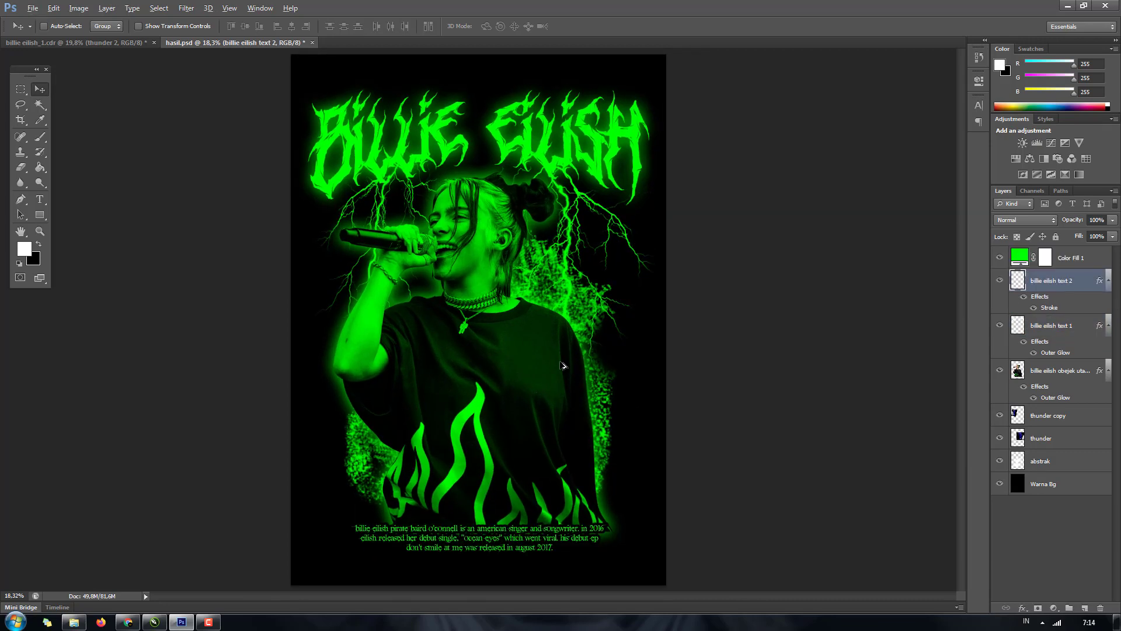
pyautogui.press('Escape')
# - Save a JPEG copy of the poster as hasil export in the tutorial folder, at quality 9 (High) with the Baseline ("Standard") format
pyautogui.click(32, 8)
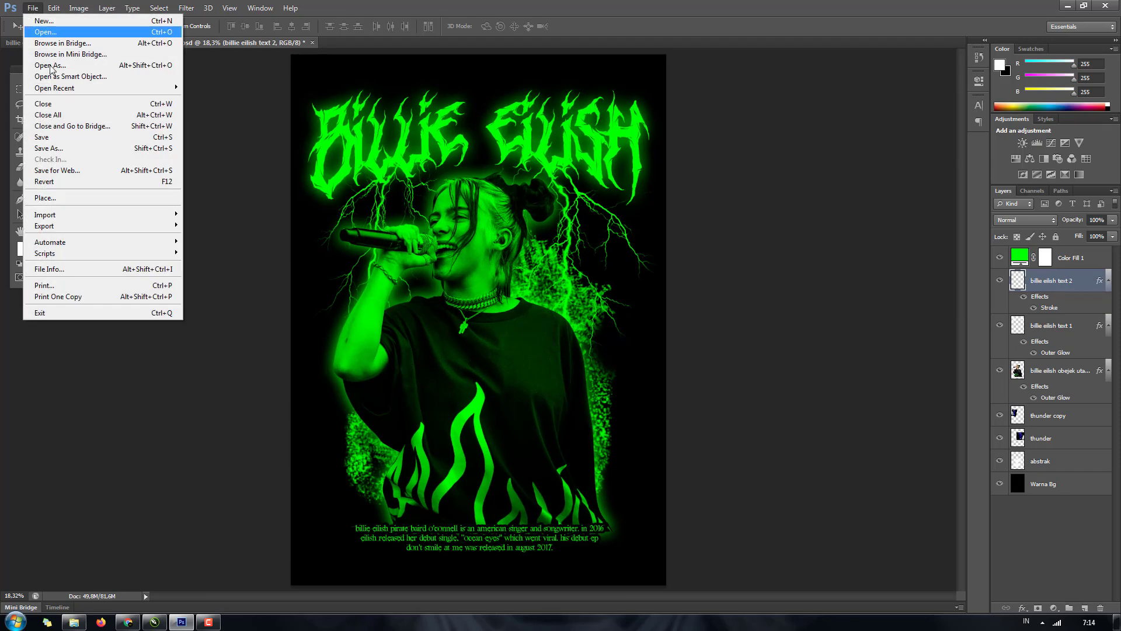
pyautogui.click(75, 148)
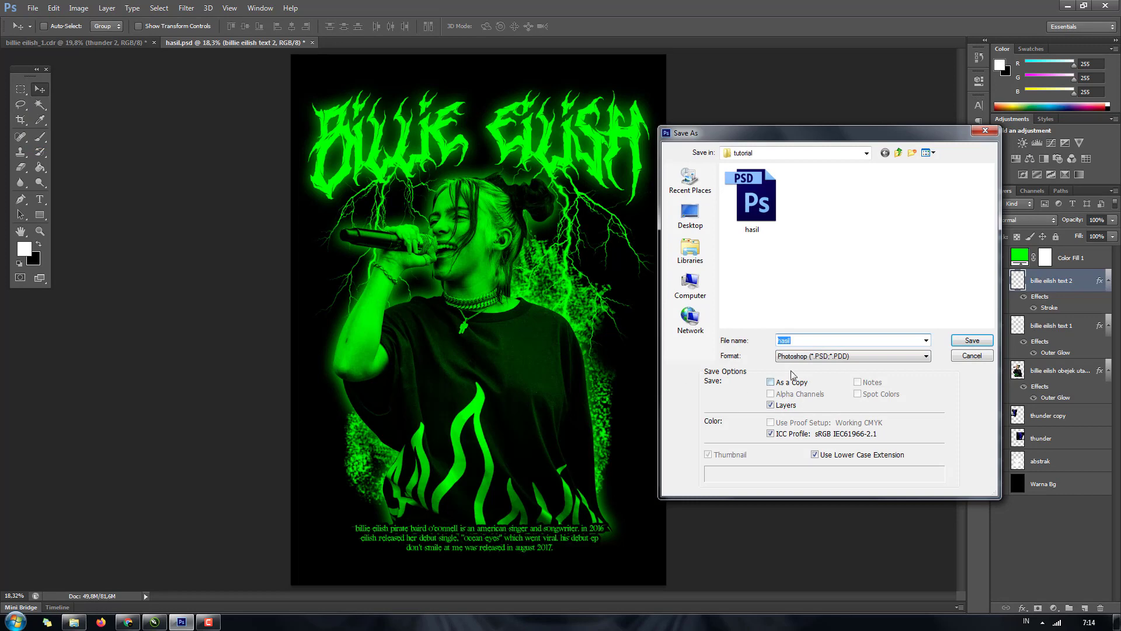
pyautogui.click(797, 356)
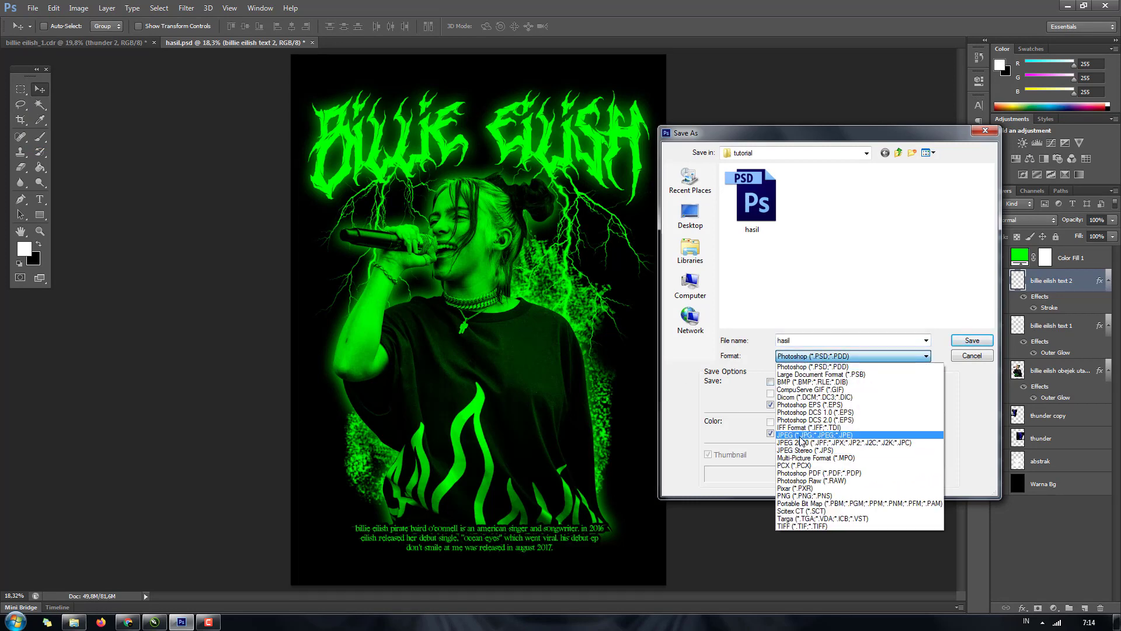
pyautogui.click(806, 432)
pyautogui.hotkey('shift', 'Tab')
pyautogui.press('Right')
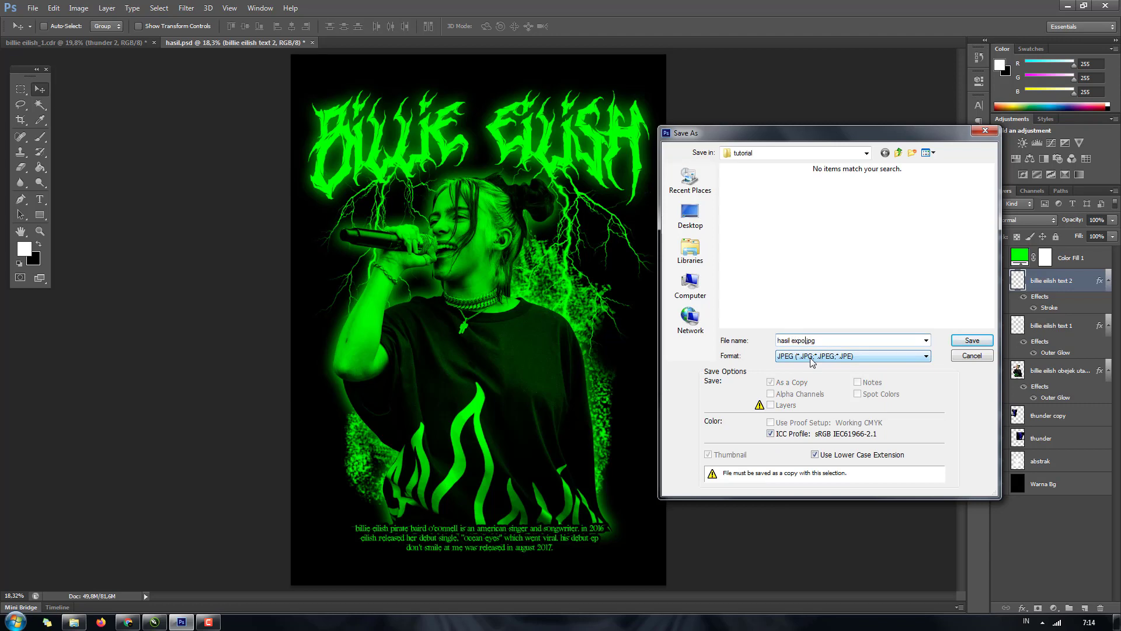
pyautogui.write('export')
pyautogui.press('Return')
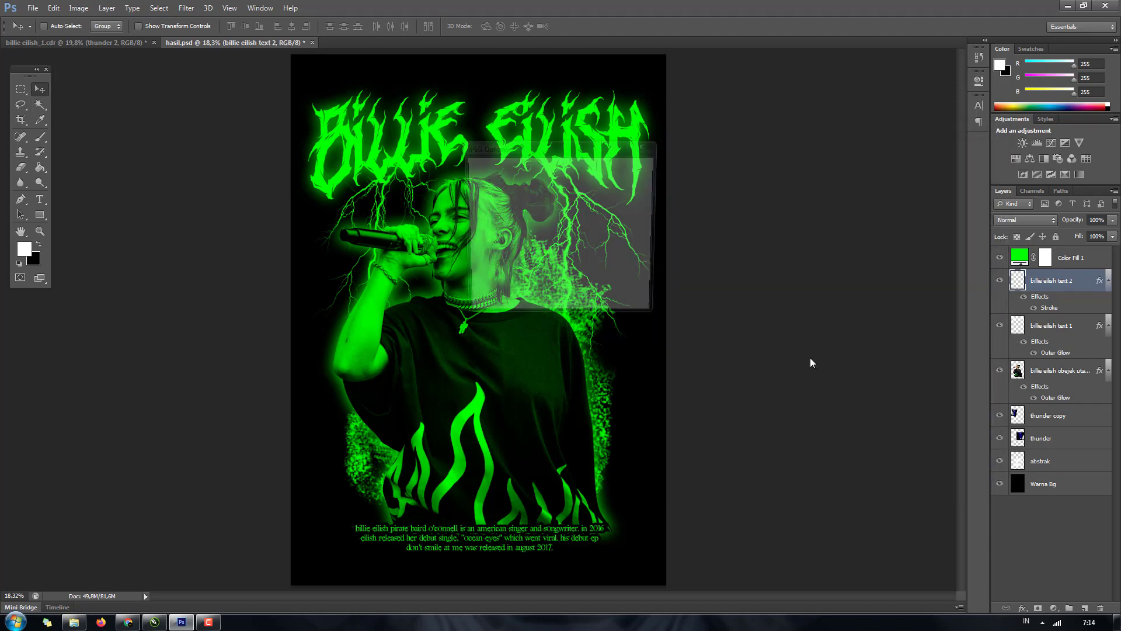
pyautogui.moveTo(584, 222); pyautogui.dragTo(563, 225)
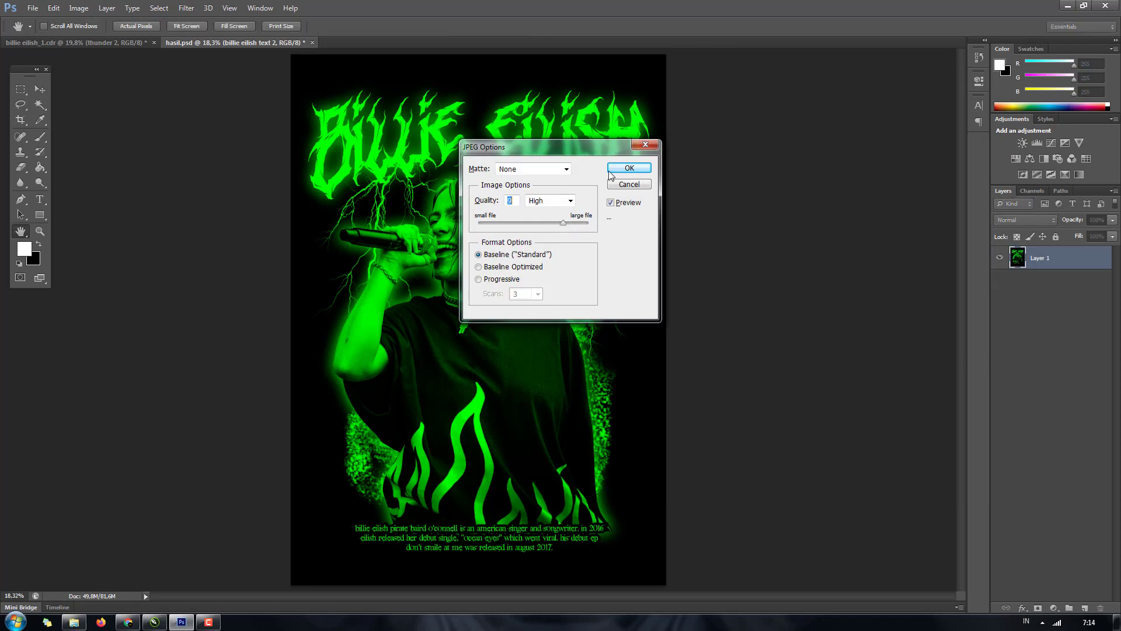
pyautogui.click(627, 168)
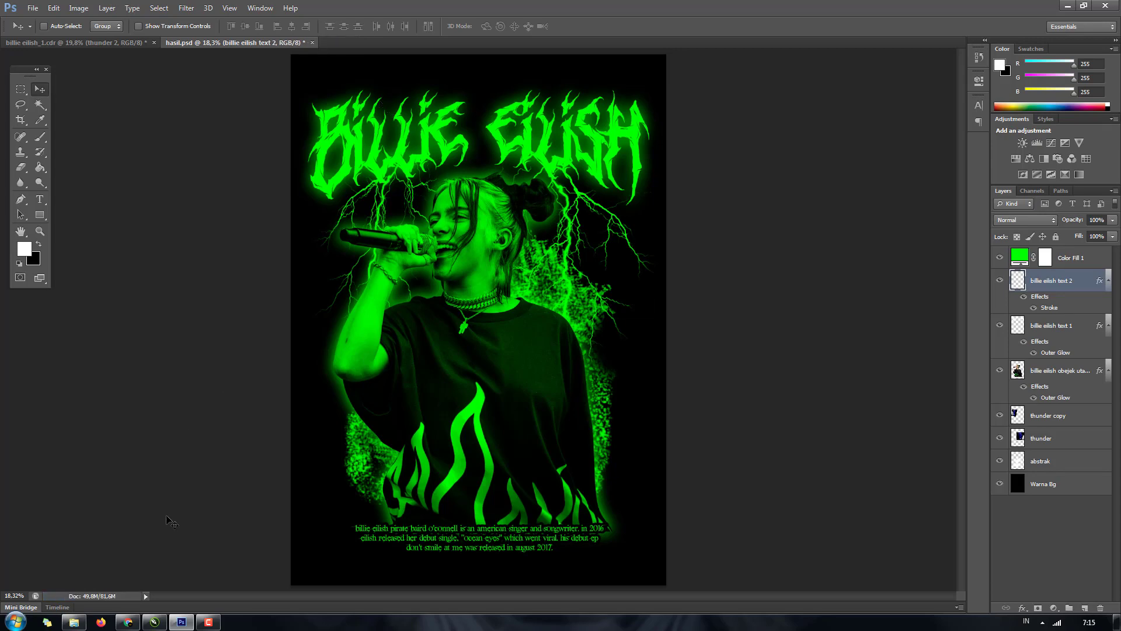
pyautogui.click(140, 622)
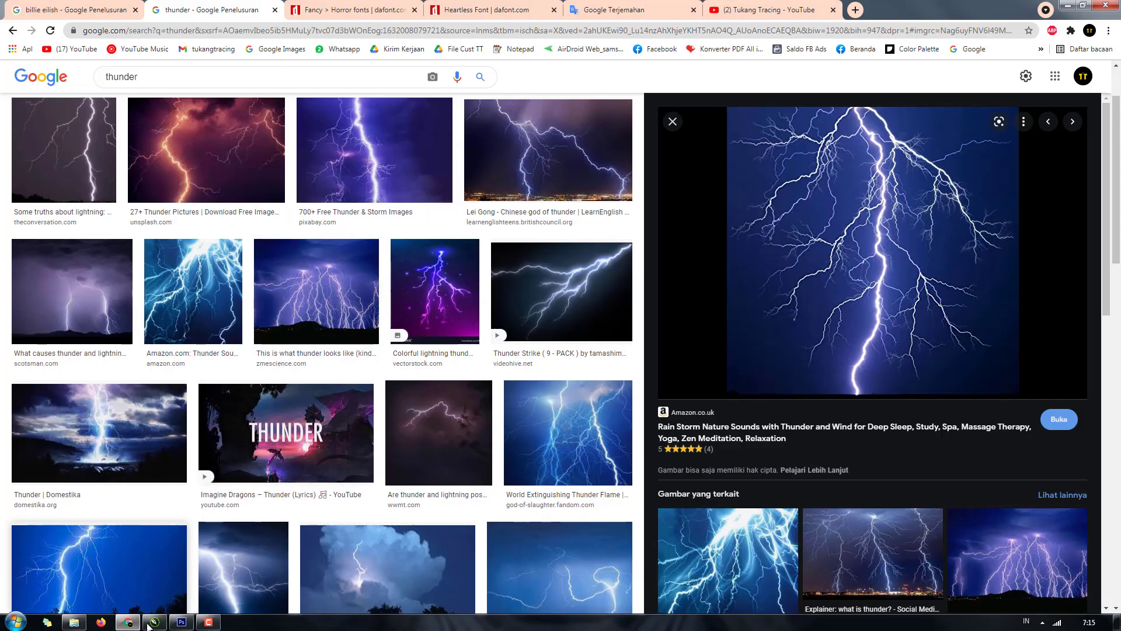
pyautogui.click(154, 622)
pyautogui.scroll(-2, 513, 245)
pyautogui.scroll(4, 552, 248)
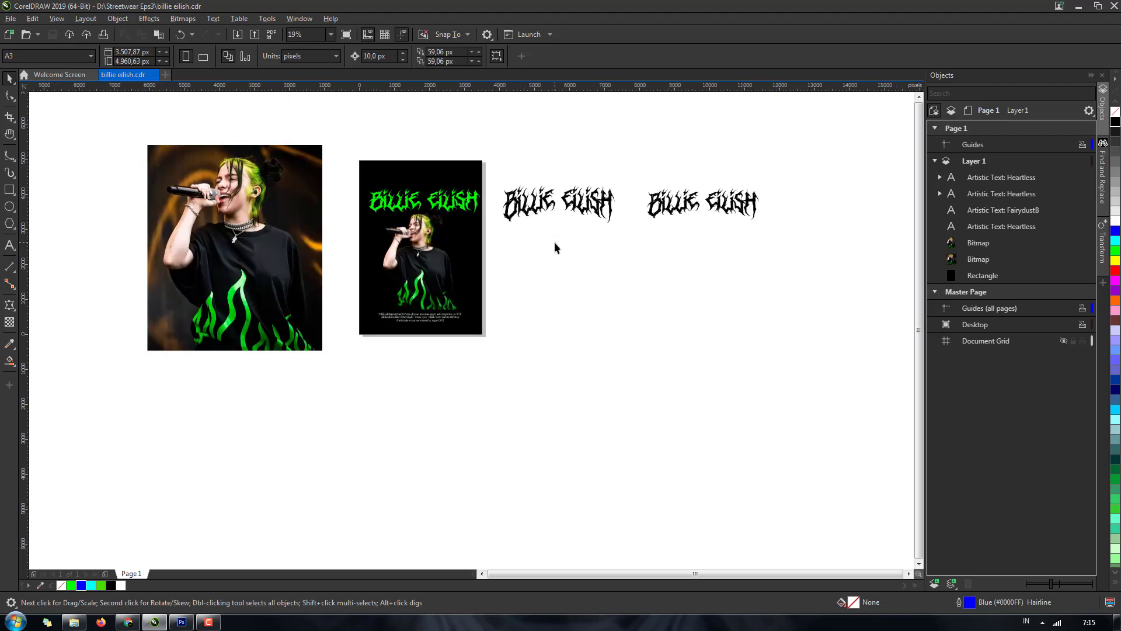
# - Switch to the browser and run an image search for "mockup t shirt" in a new tab
pyautogui.click(128, 622)
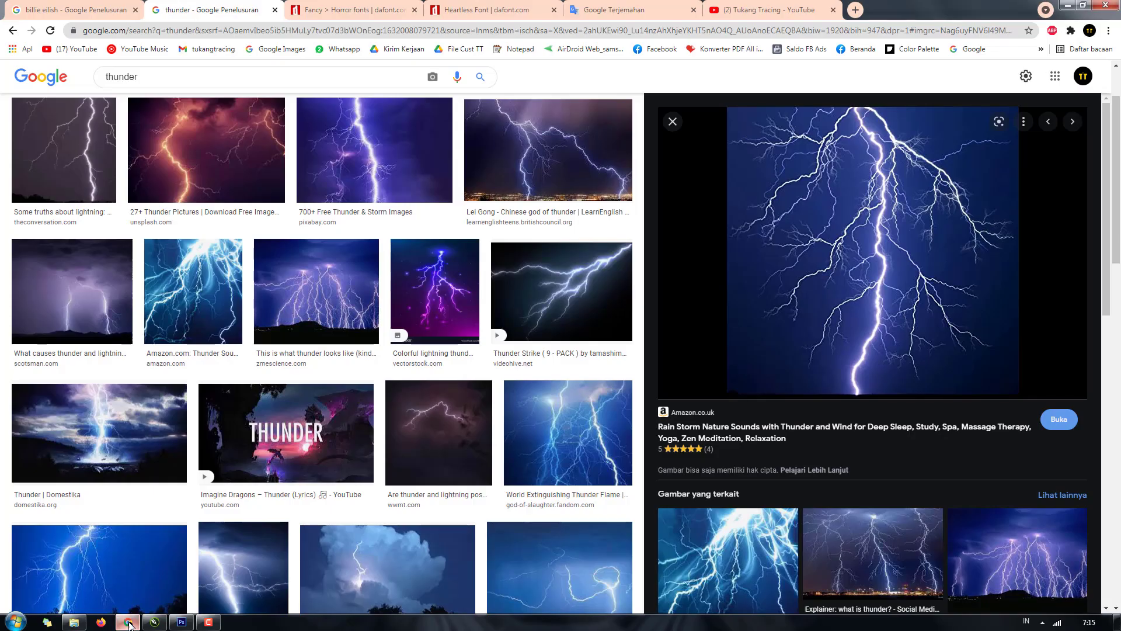
pyautogui.click(783, 10)
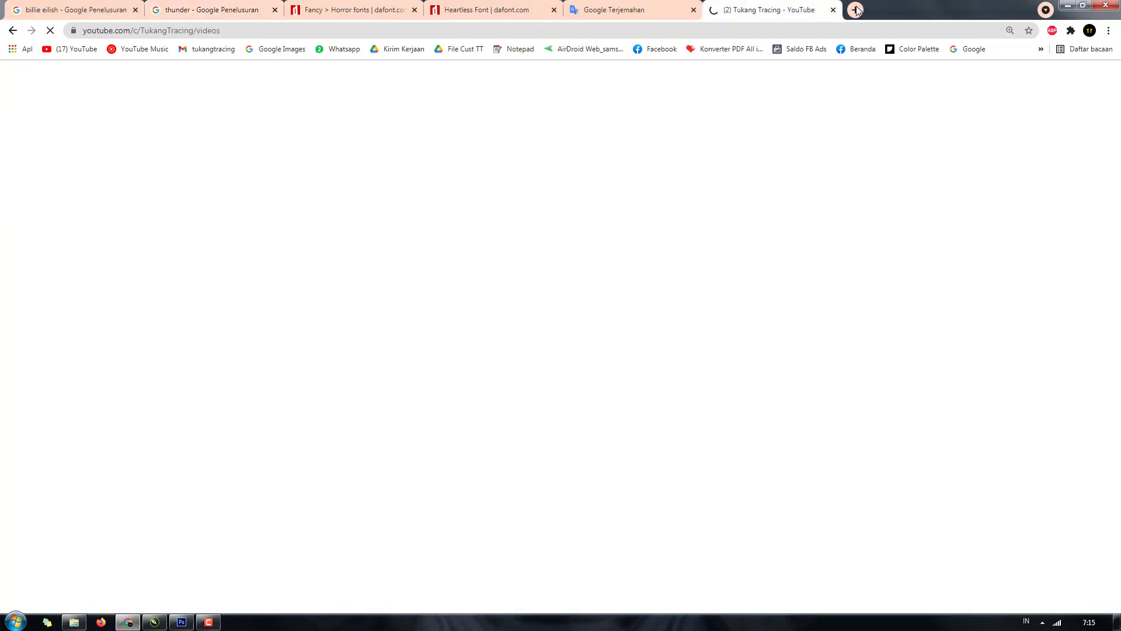
pyautogui.click(855, 10)
pyautogui.write('mockup')
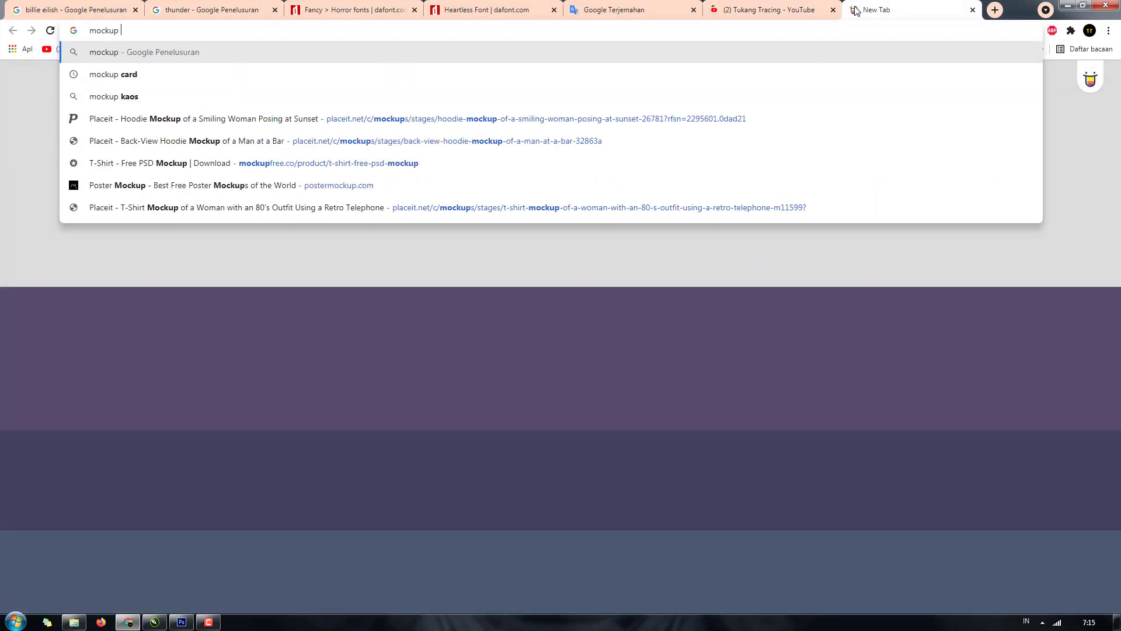
pyautogui.write(' tshi')
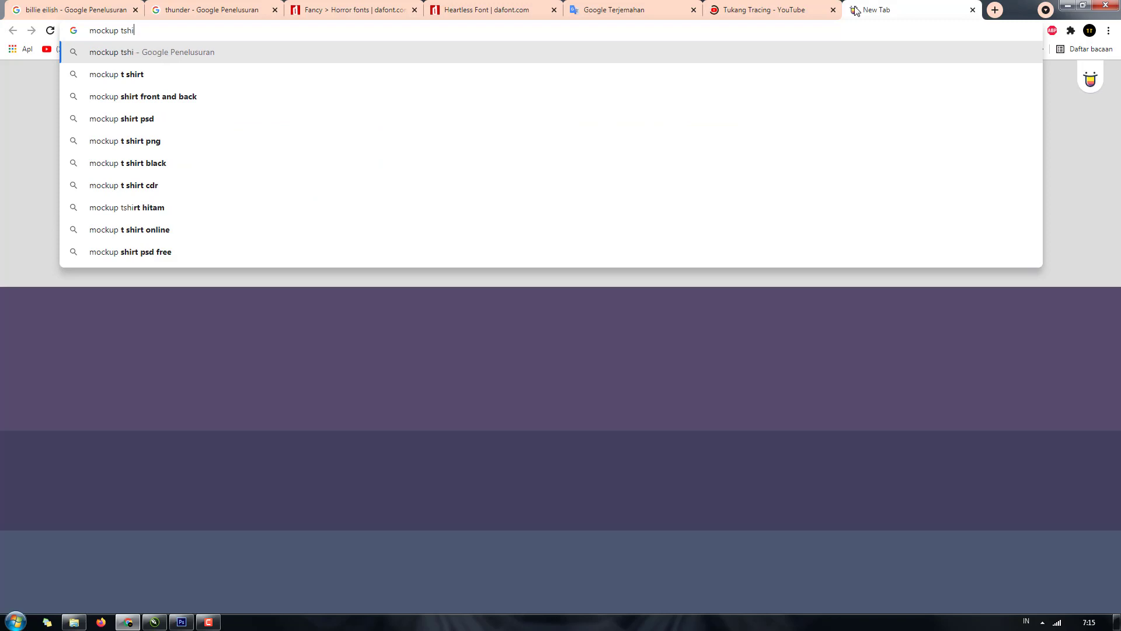
pyautogui.press('Down')
pyautogui.press('Return')
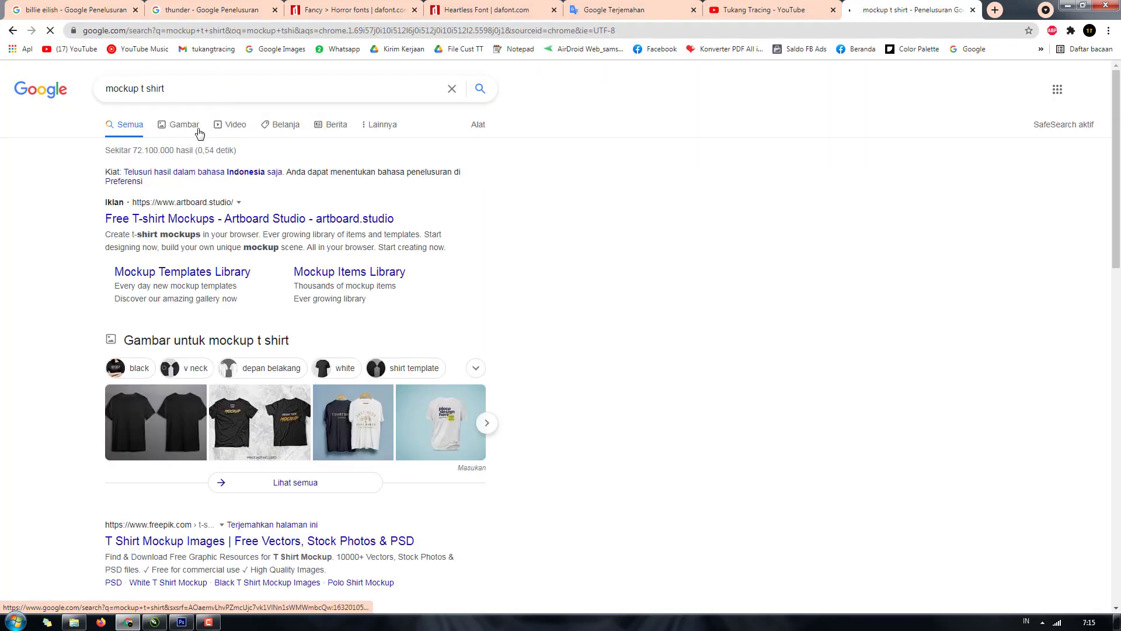
pyautogui.click(198, 130)
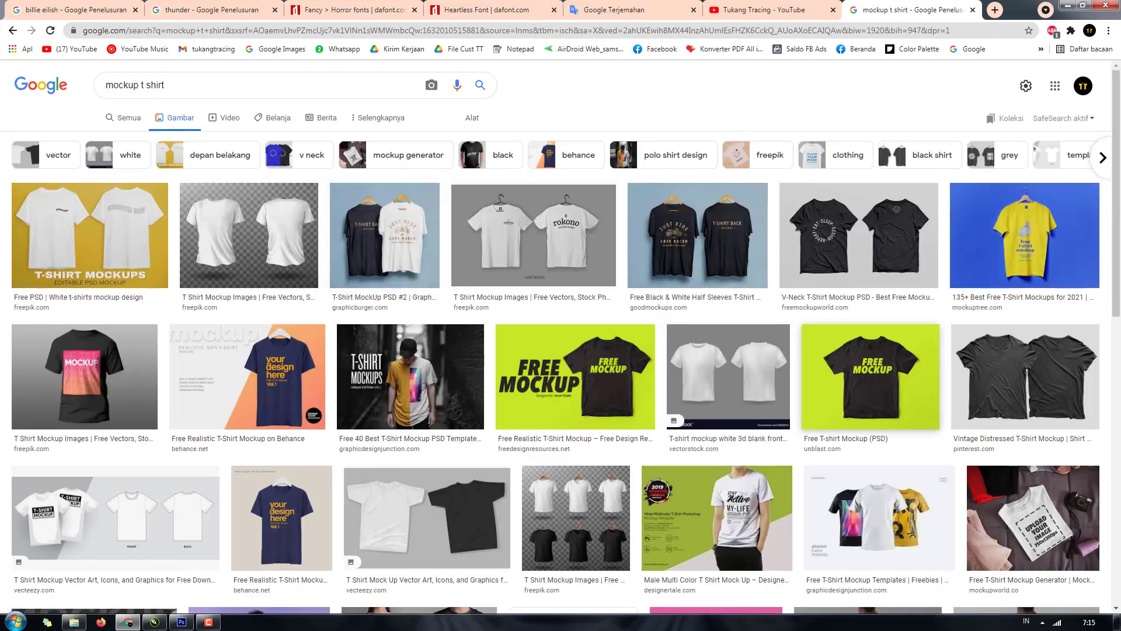
# - Copy the Vintage Distressed T-Shirt Mockup image and paste it into billie eilish.cdr in CorelDRAW, beside the poster page
pyautogui.click(1043, 379)
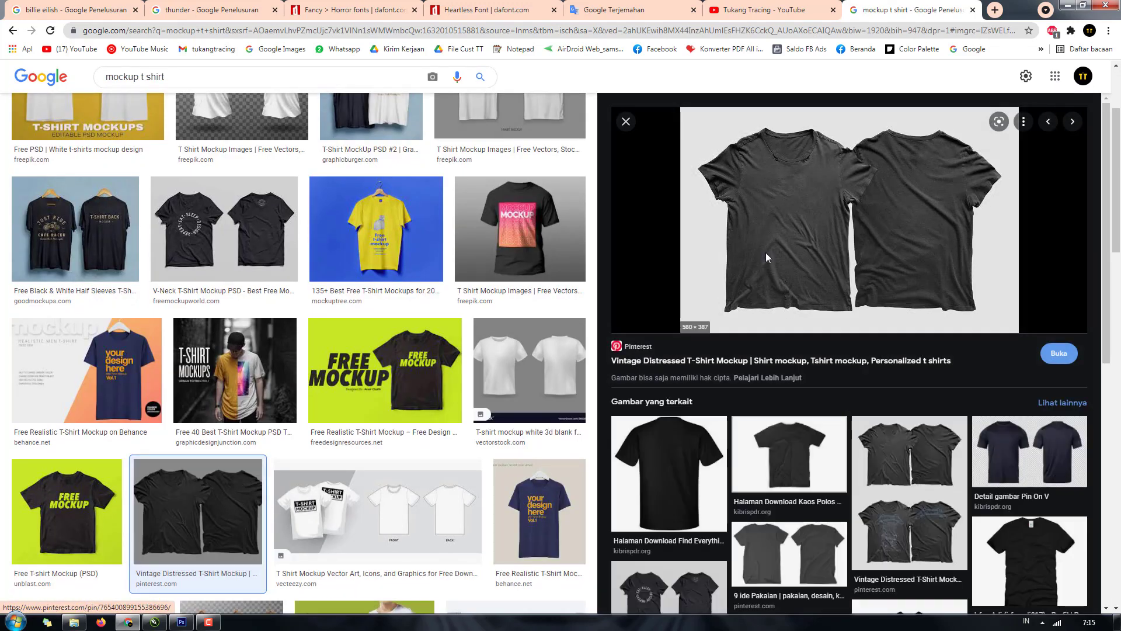
pyautogui.rightClick(767, 255)
pyautogui.click(786, 405)
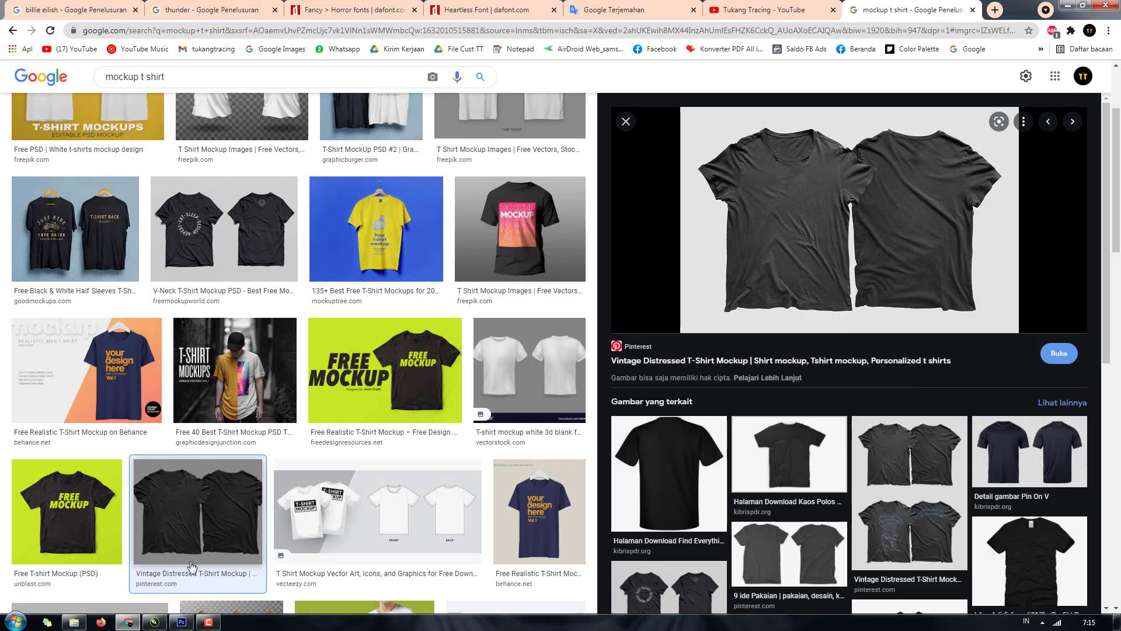
pyautogui.click(155, 622)
pyautogui.hotkey('ctrl', 'v')
pyautogui.moveTo(329, 255); pyautogui.dragTo(590, 302)
pyautogui.hotkey('shift', 'F2')
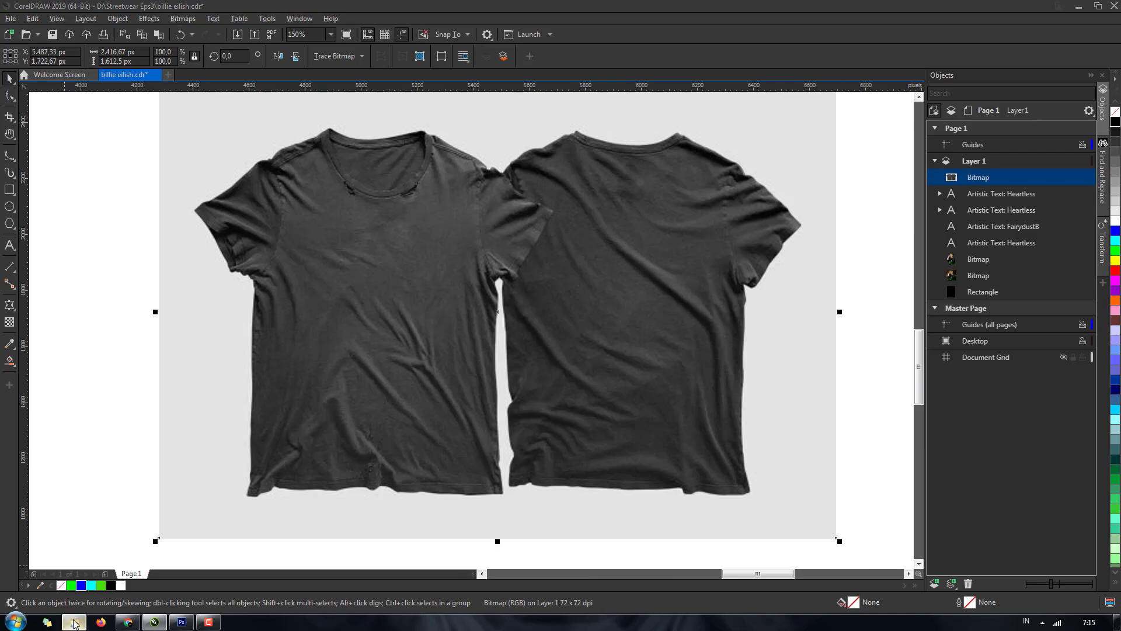
# - Try to bring the hasil export image from the tutorial folder into the CorelDRAW drawing
pyautogui.click(74, 622)
pyautogui.doubleClick(258, 96)
pyautogui.click(230, 88)
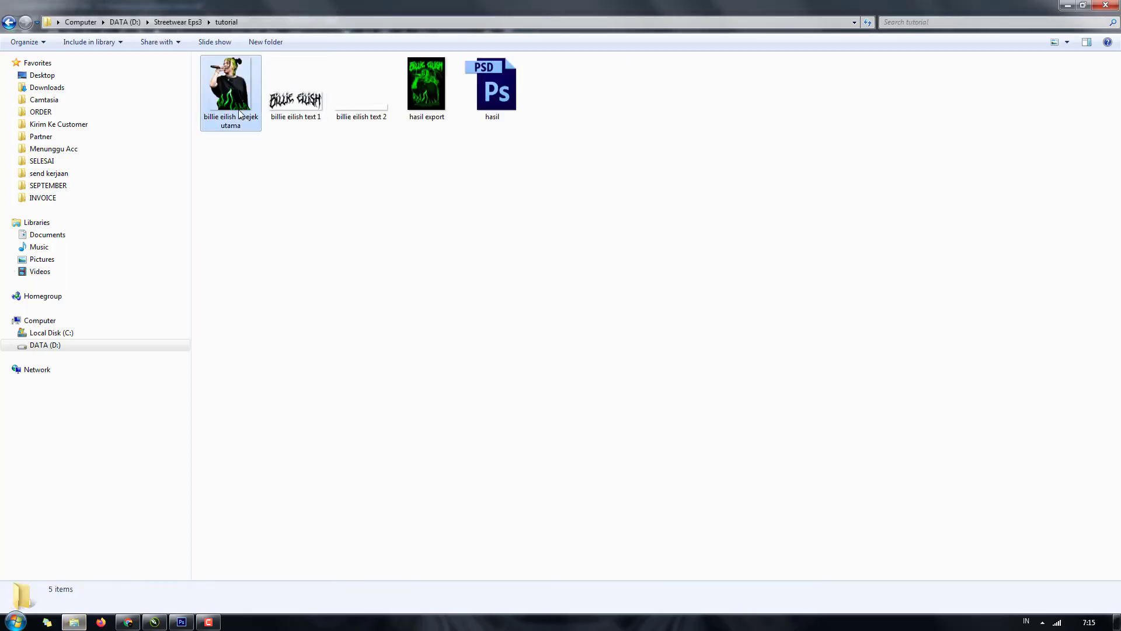
pyautogui.moveTo(425, 85); pyautogui.dragTo(398, 336)
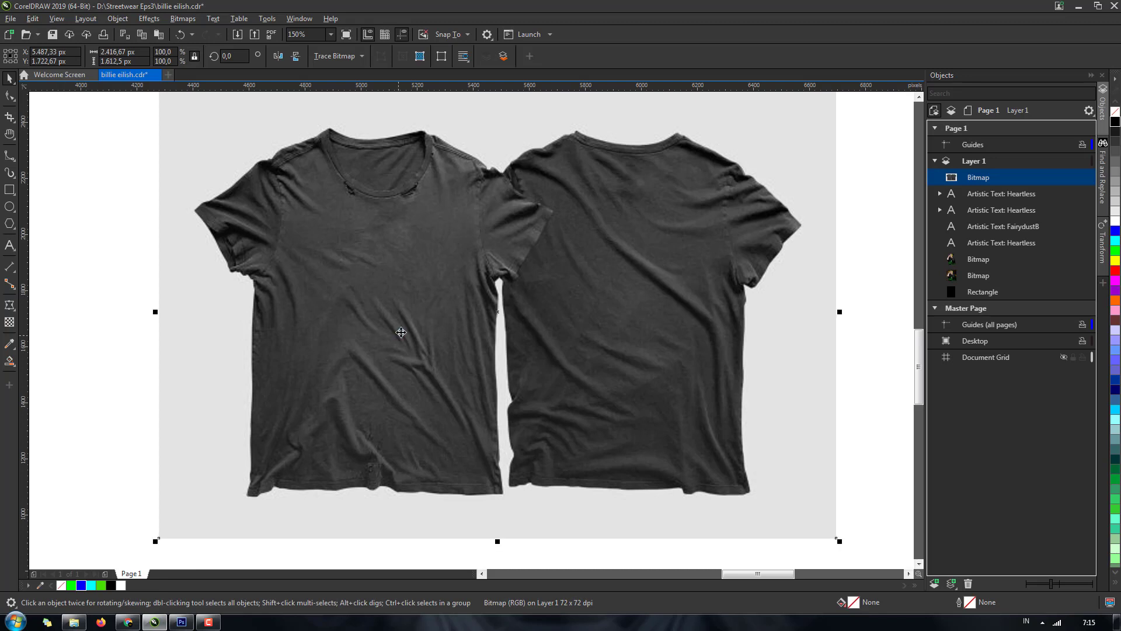
pyautogui.scroll(-5, 401, 332)
pyautogui.click(403, 427)
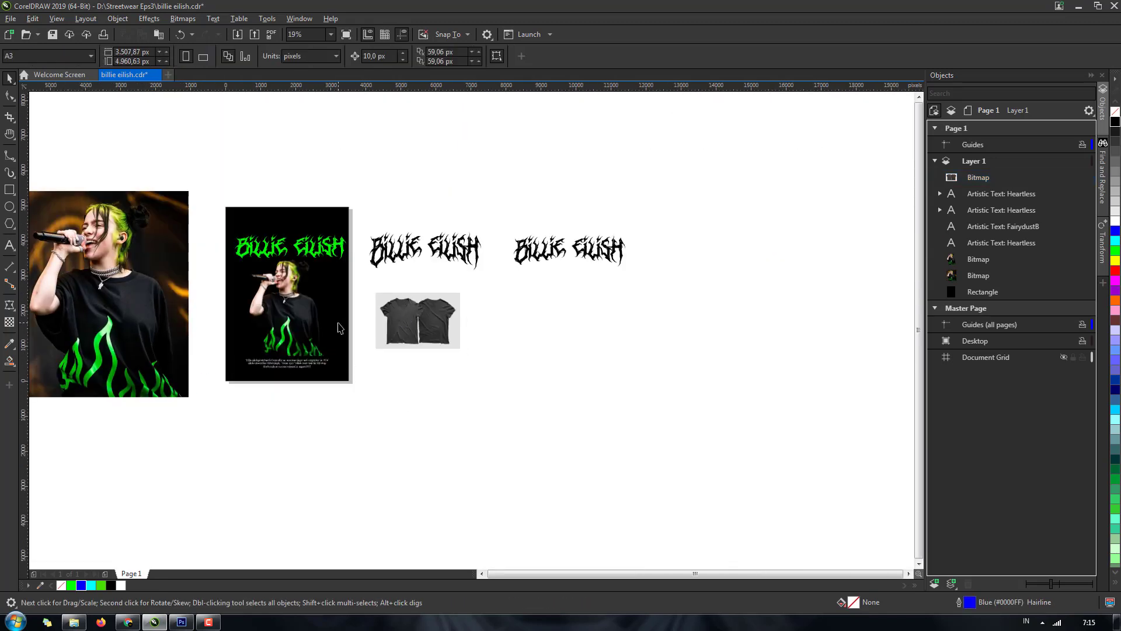
pyautogui.click(338, 321)
pyautogui.click(428, 403)
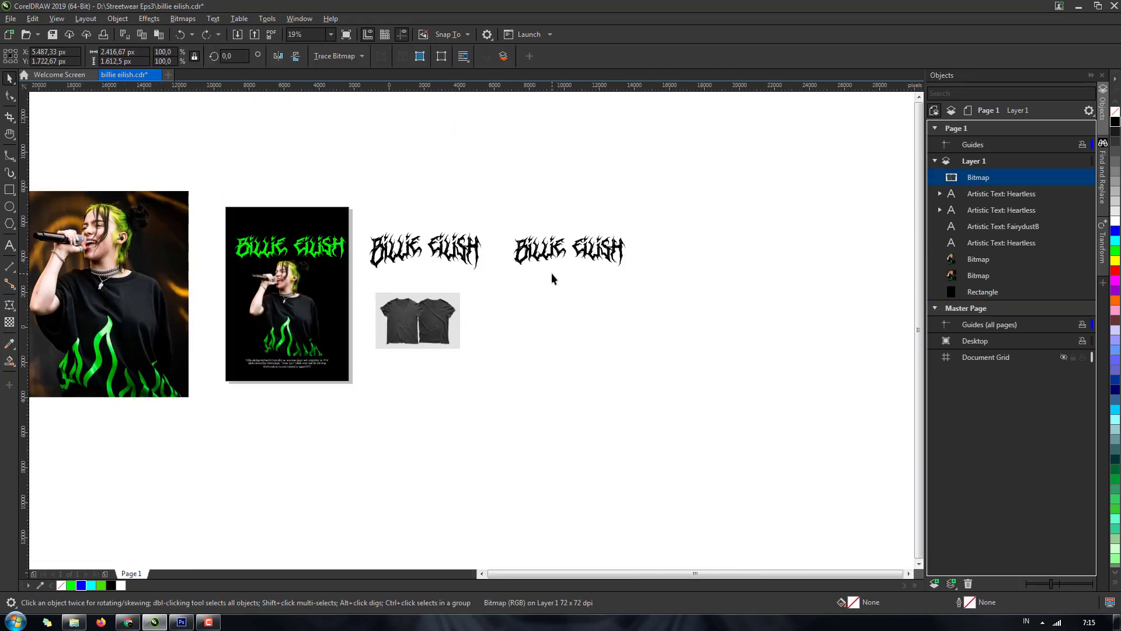
pyautogui.scroll(-2, 552, 272)
# - Copy hasil export from the tutorial folder, paste it into the CorelDRAW drawing, and move it over the T-shirt mockup
pyautogui.click(82, 623)
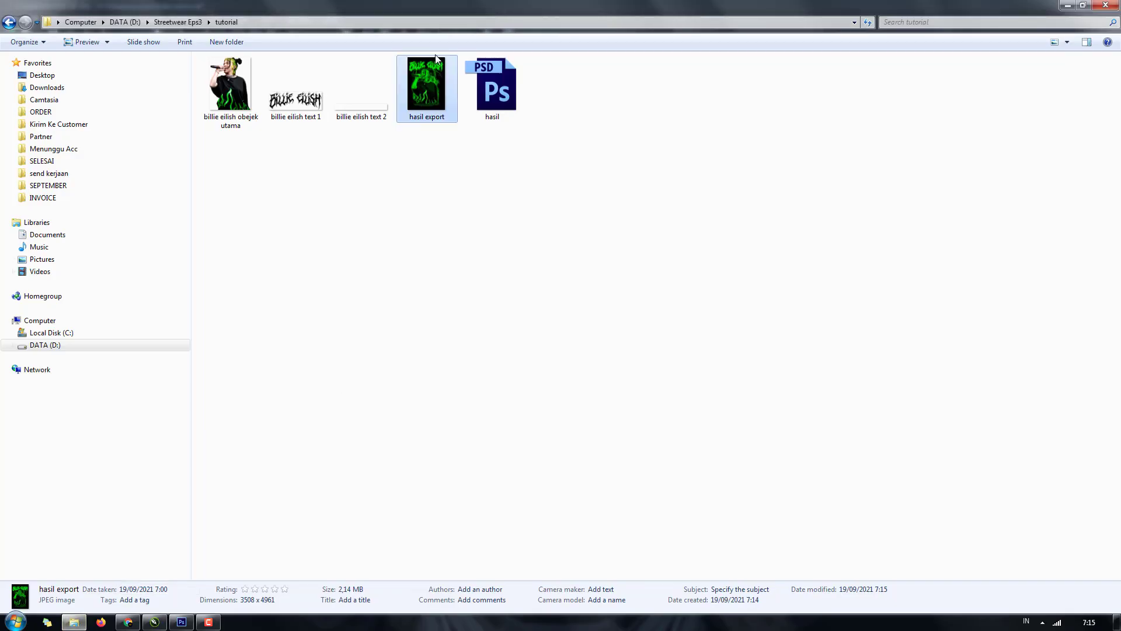
pyautogui.click(154, 622)
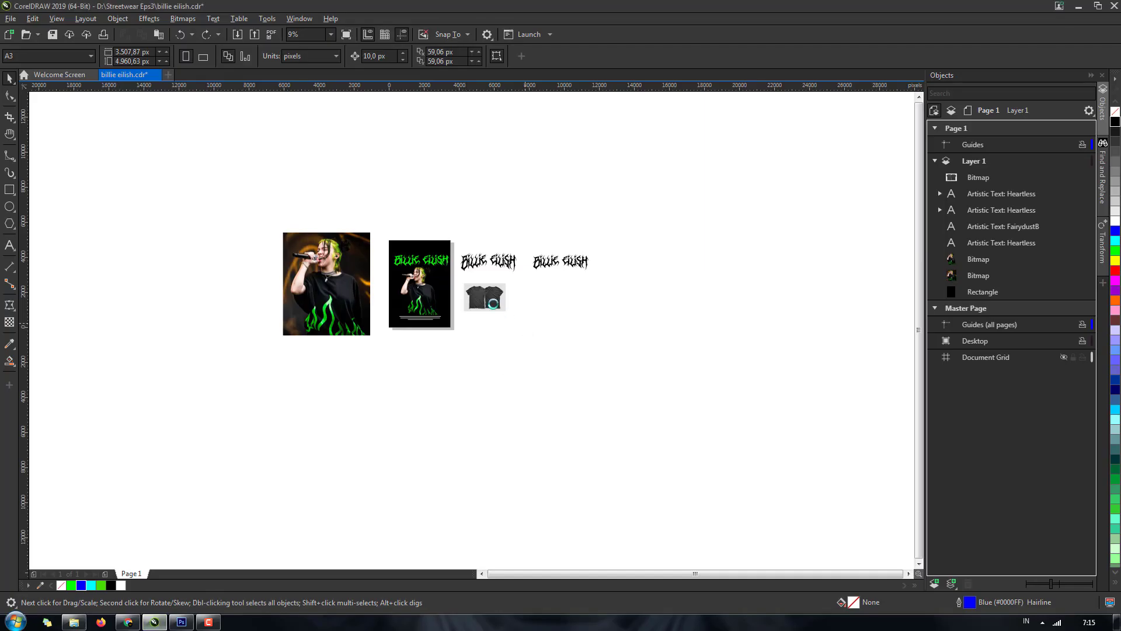
pyautogui.hotkey('ctrl', 'v')
pyautogui.scroll(2, 486, 302)
pyautogui.moveTo(403, 283); pyautogui.dragTo(512, 313)
pyautogui.scroll(2, 523, 254)
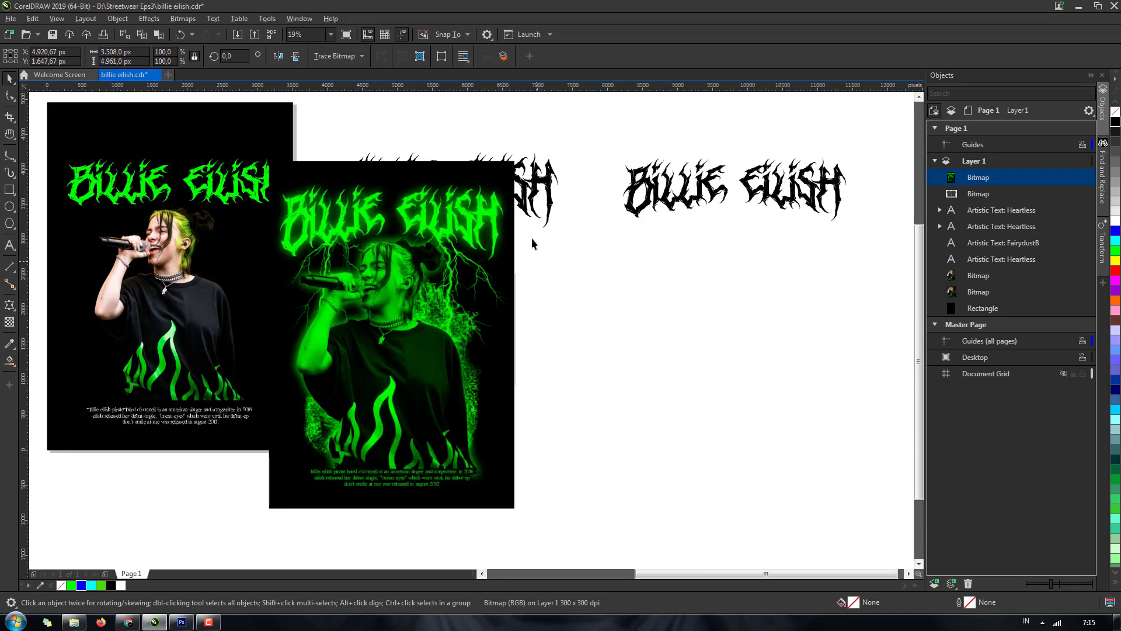
# - Scale the green poster image to 19.7 % and place it on the front of the left T-shirt
pyautogui.moveTo(514, 160); pyautogui.dragTo(317, 441)
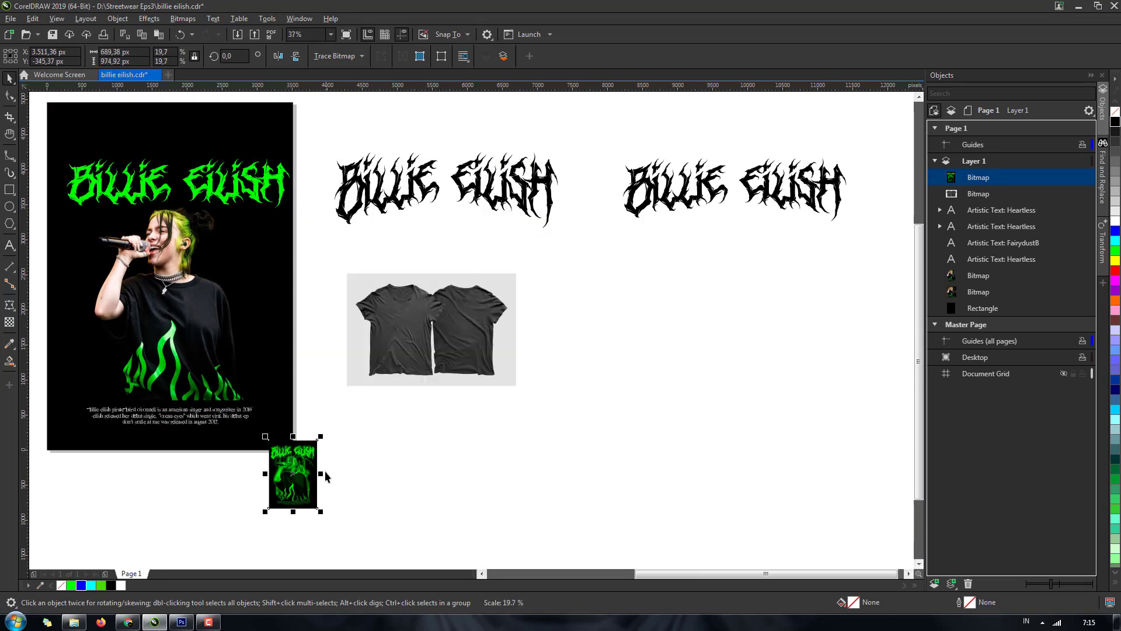
pyautogui.moveTo(397, 393); pyautogui.dragTo(405, 339)
pyautogui.scroll(4, 405, 339)
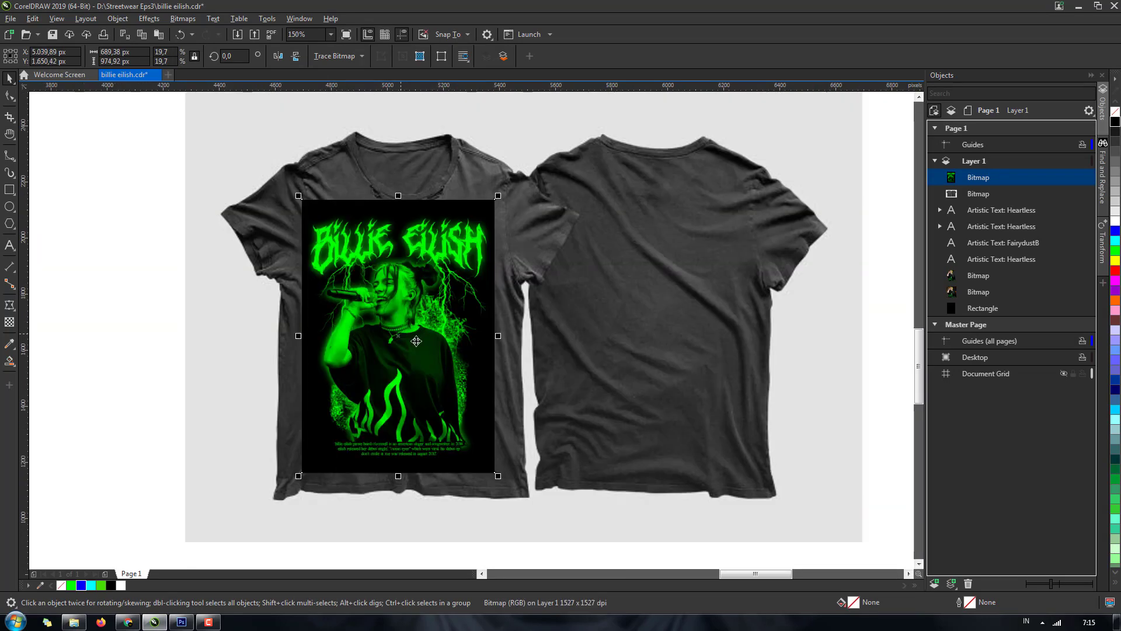
# - Apply the Screen transparency merge mode to the green poster image on the front of the T-shirt
pyautogui.click(10, 322)
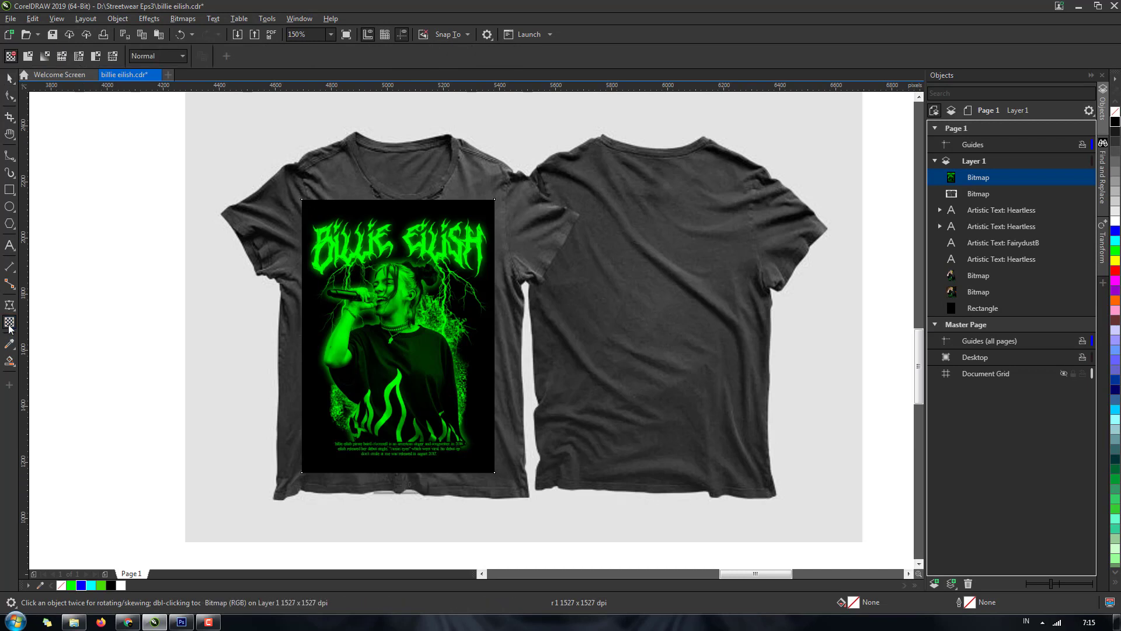
pyautogui.click(156, 56)
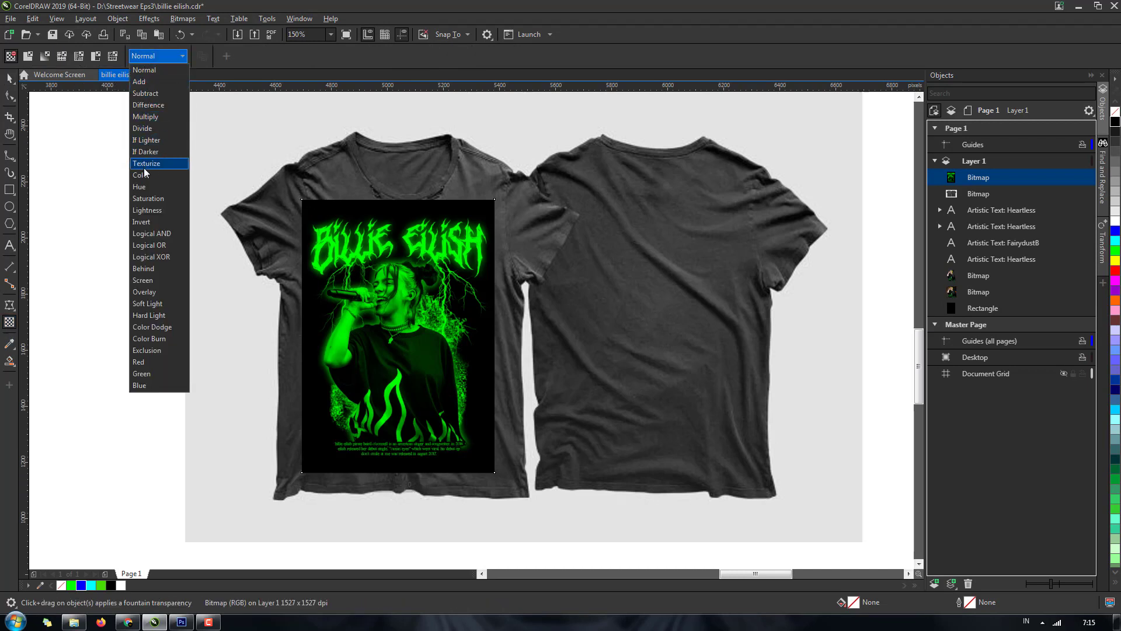
pyautogui.click(149, 281)
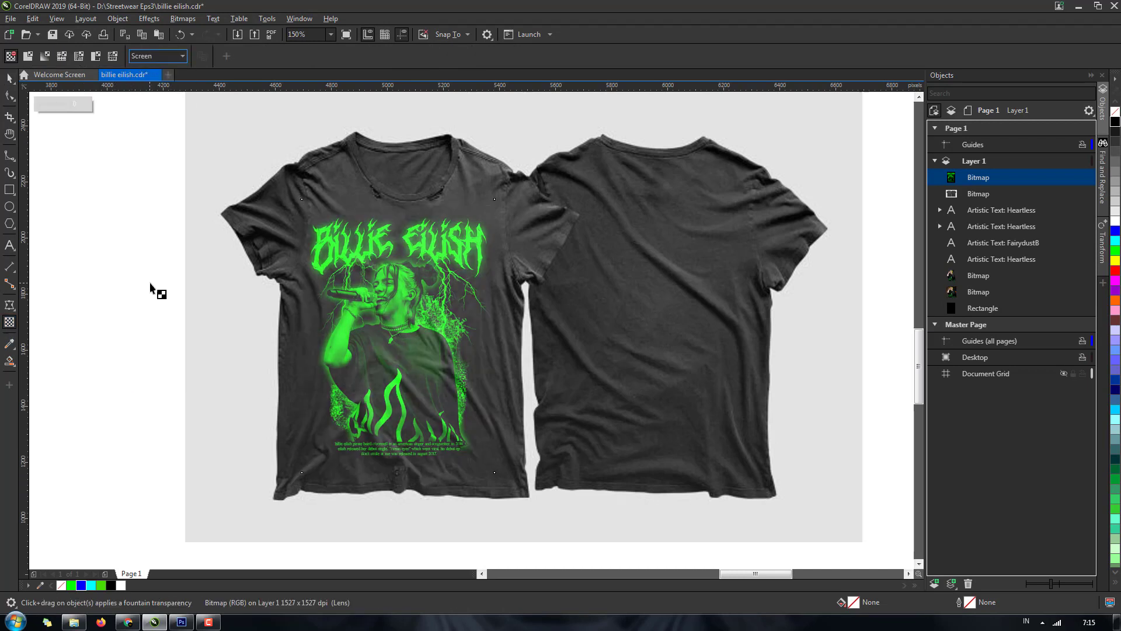
# - Scale the green poster artwork down to about 17.9 % and centre it on the chest of the front T-shirt
pyautogui.click(10, 77)
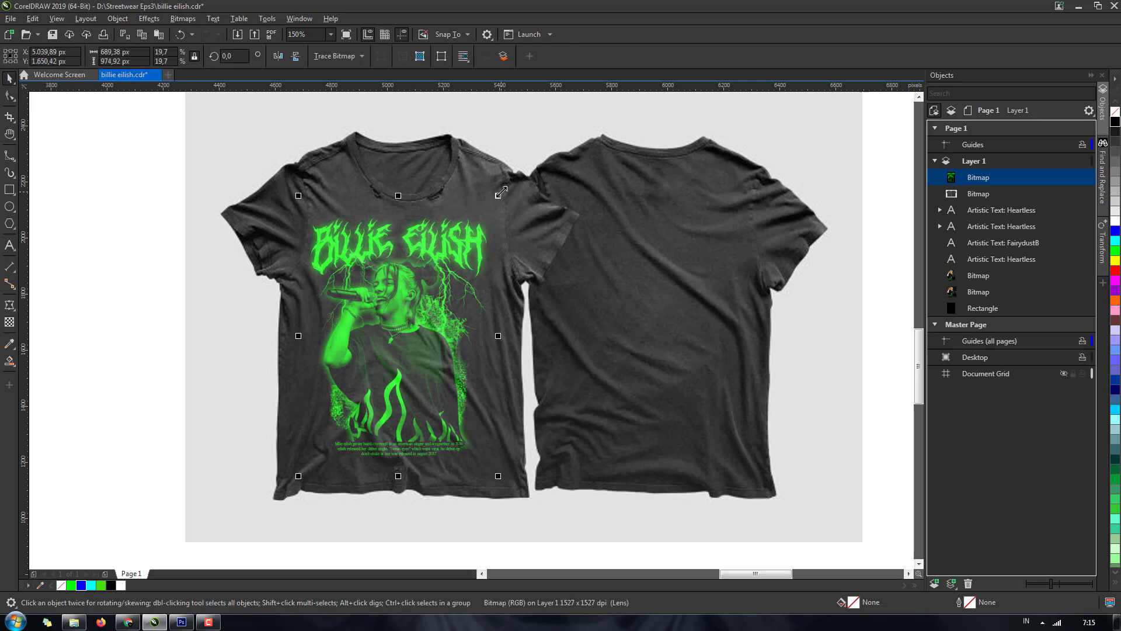
pyautogui.moveTo(494, 199); pyautogui.dragTo(498, 217)
pyautogui.moveTo(370, 343); pyautogui.dragTo(384, 334)
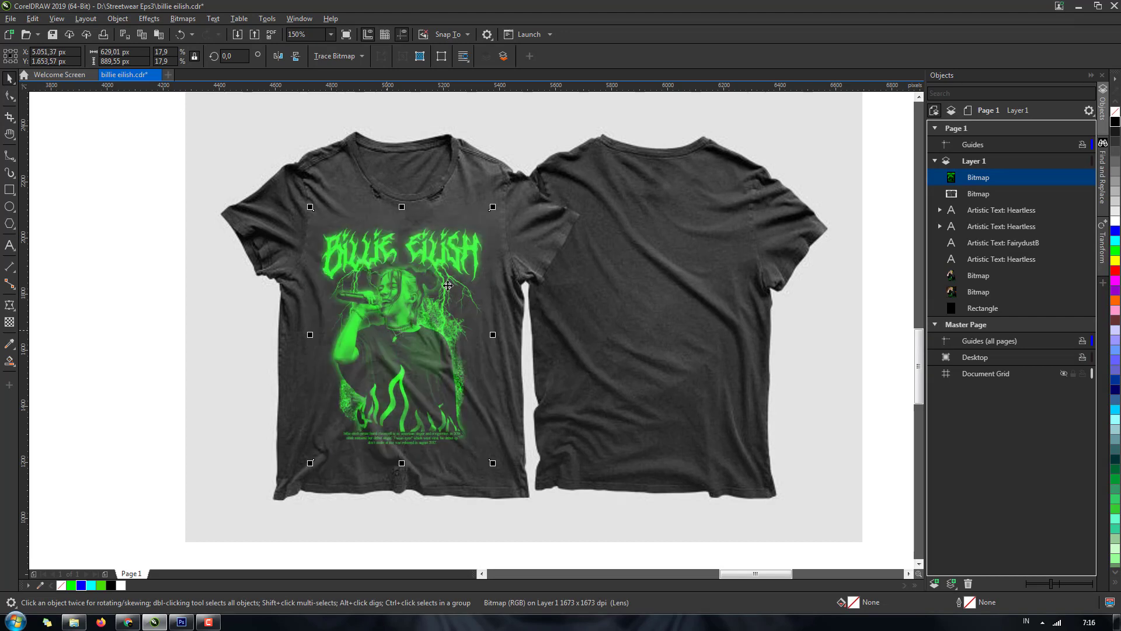
# - Examine the T-shirt mockup with the green print up close and beside the original poster page
pyautogui.scroll(-2, 356, 357)
pyautogui.click(338, 471)
pyautogui.click(433, 332)
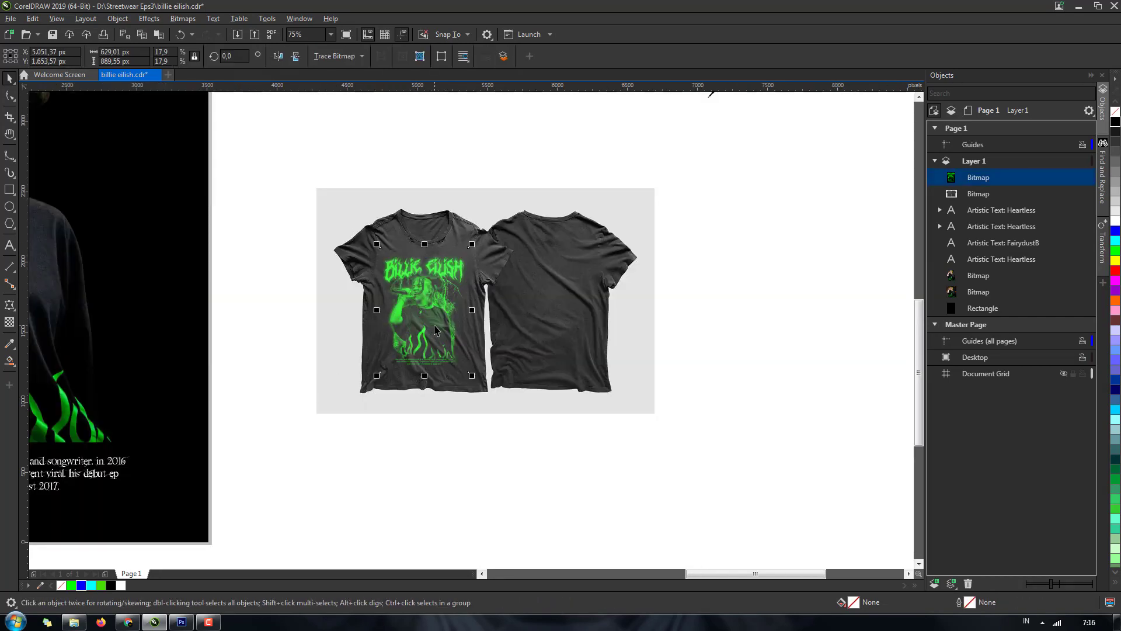
pyautogui.press('z')
pyautogui.moveTo(360, 225); pyautogui.dragTo(633, 395)
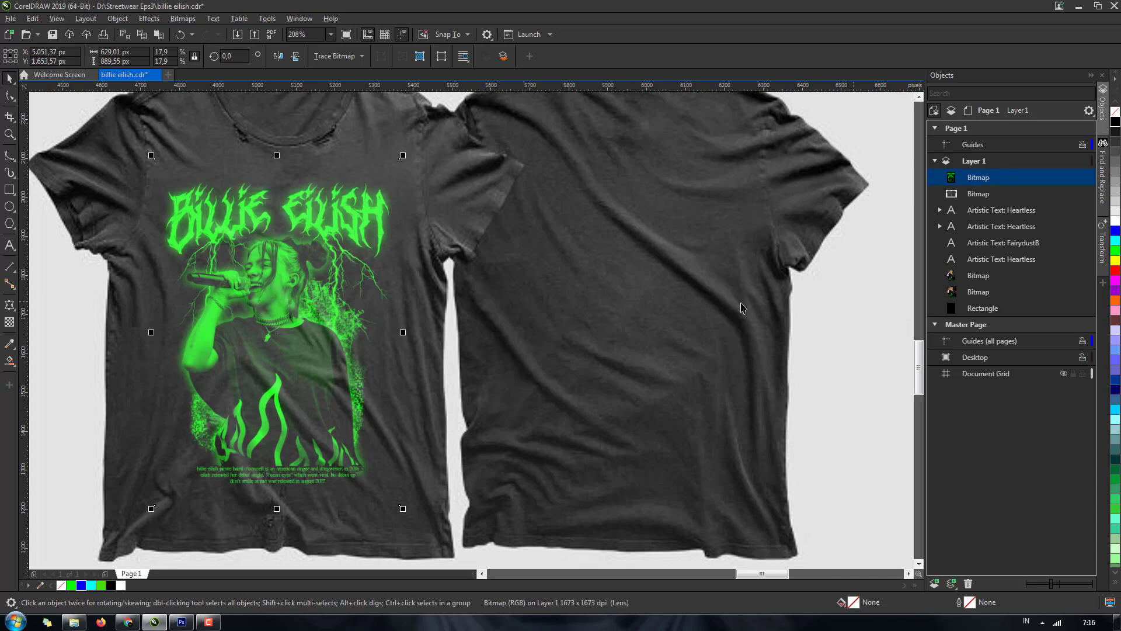
pyautogui.scroll(-5, 336, 256)
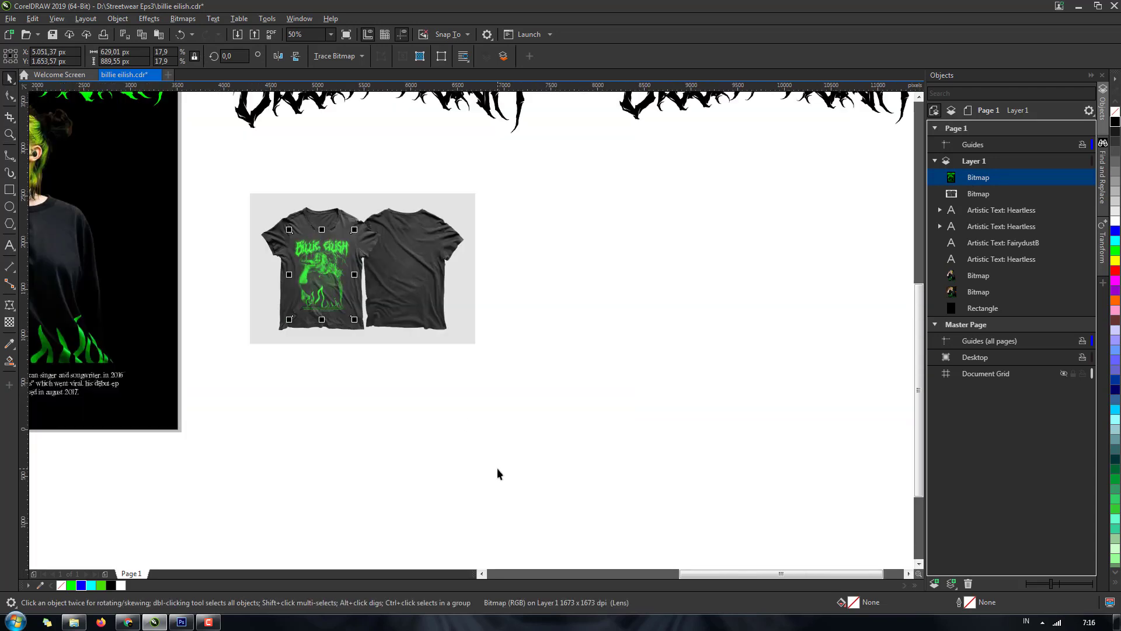
pyautogui.press('h')
pyautogui.moveTo(432, 431); pyautogui.dragTo(615, 481)
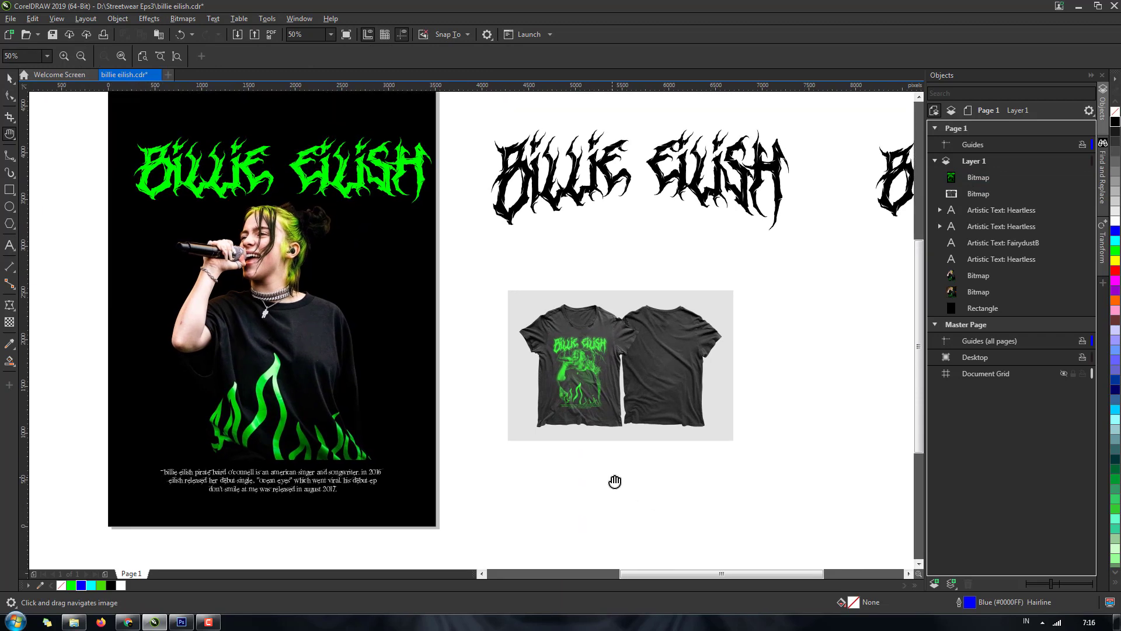